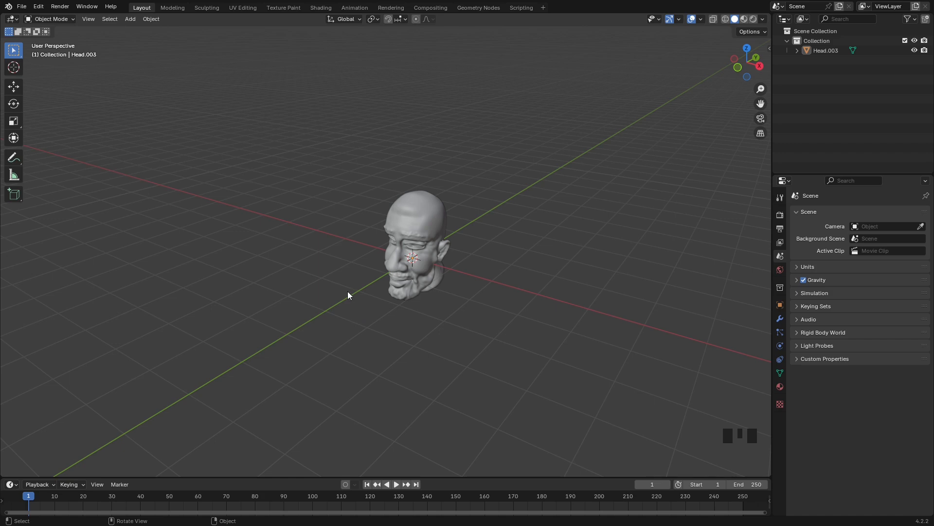
- Place the 3D cursor in empty space beside the head, near the negative X axis
middle_drag(358, 307, 402, 301)
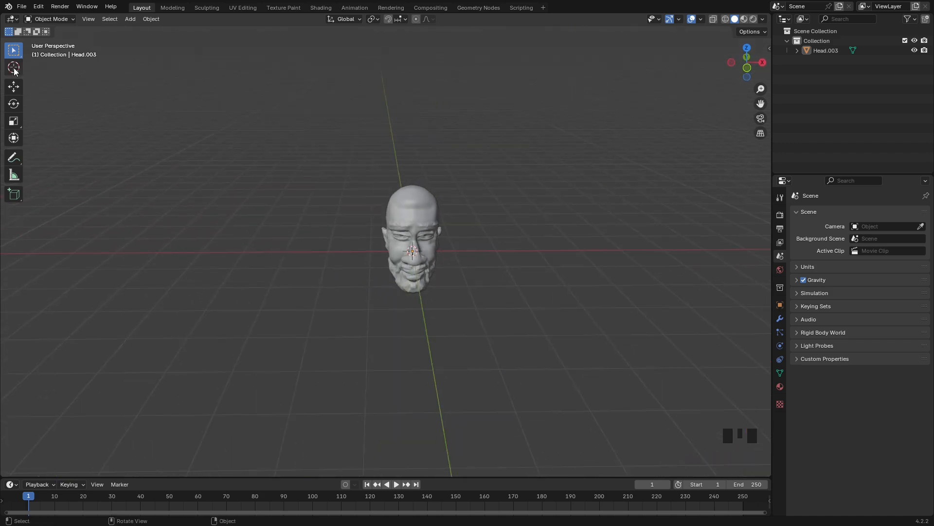
shift+right_click(163, 257)
shift+right_click(157, 273)
shift+right_click(141, 260)
shift+right_click(161, 234)
shift+right_click(151, 260)
shift+right_click(124, 244)
shift+right_click(193, 243)
shift+right_click(418, 204)
mouse_move(475, 229)
middle_down()
mouse_move(379, 210)
mouse_move(486, 236)
middle_up()
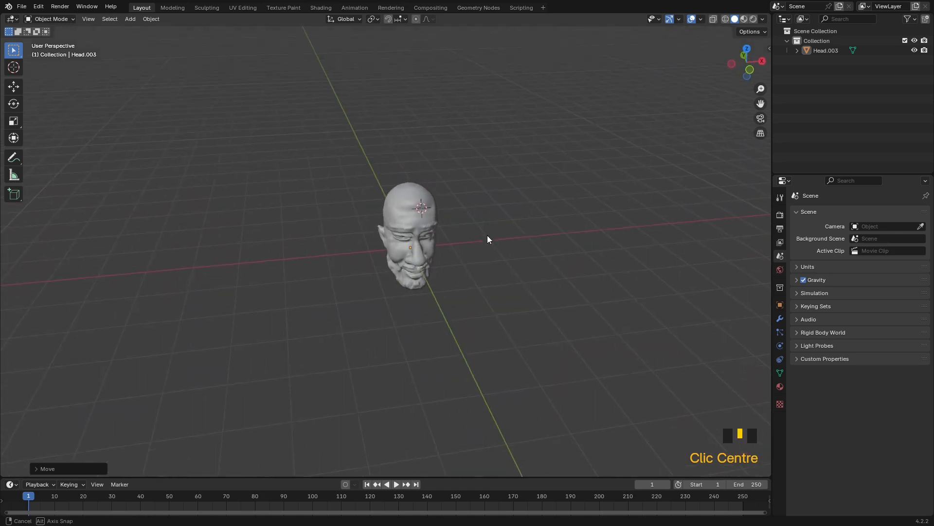
shift+right_click(134, 276)
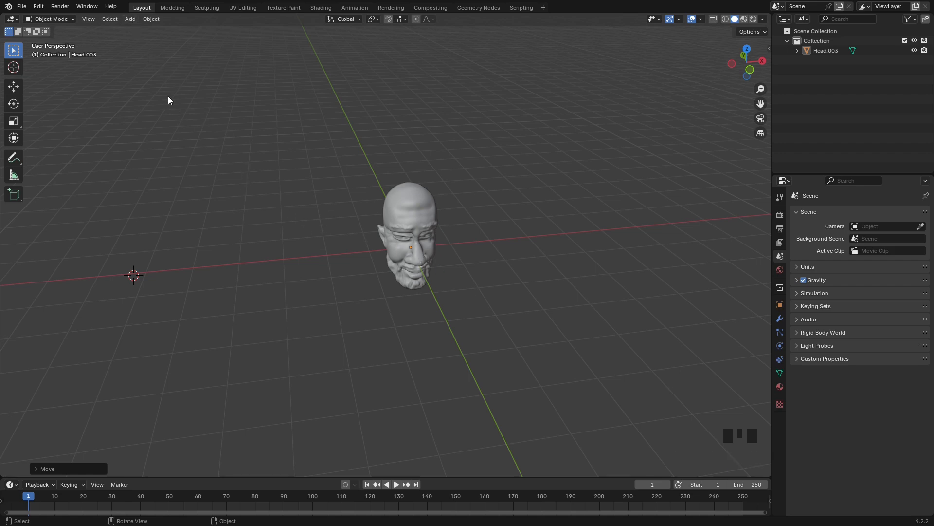
- Add a cube mesh at the 3D cursor beside the head
key(shift+a)
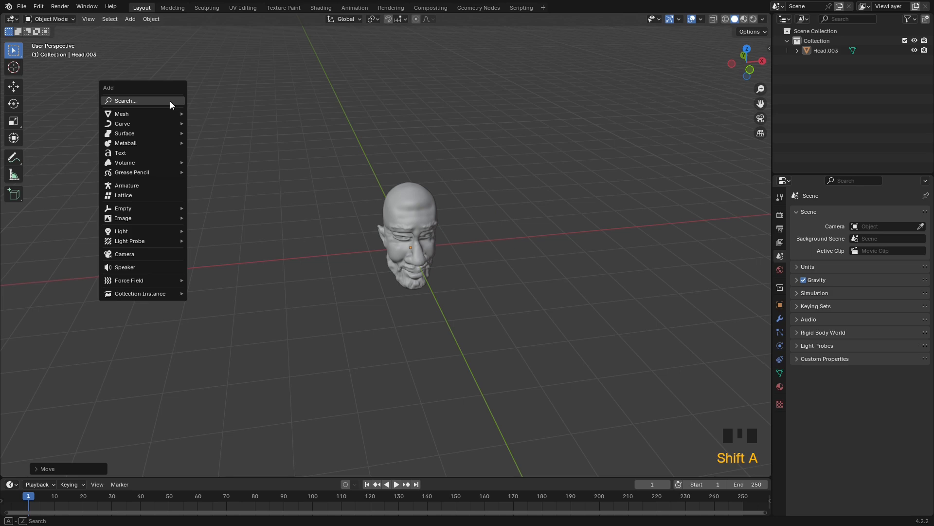
mouse_move(168, 112)
click(244, 122)
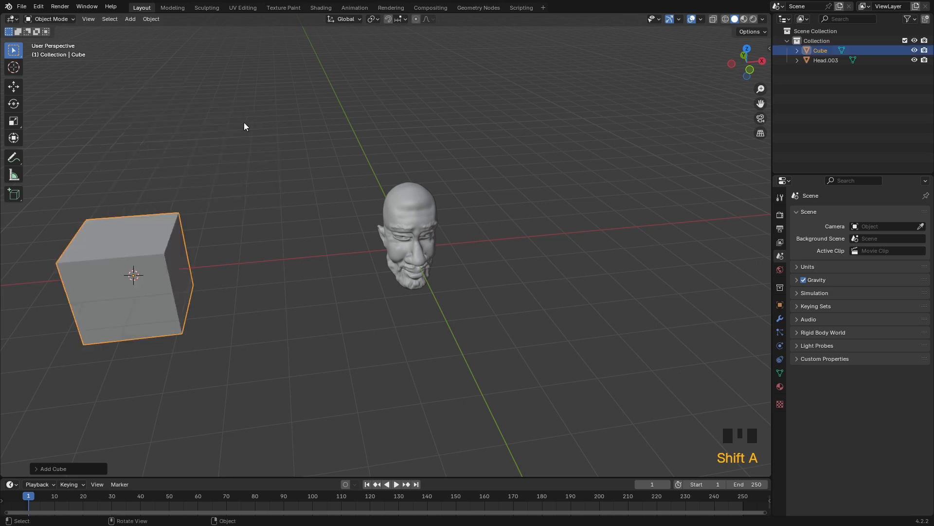
middle_drag(387, 289, 336, 262)
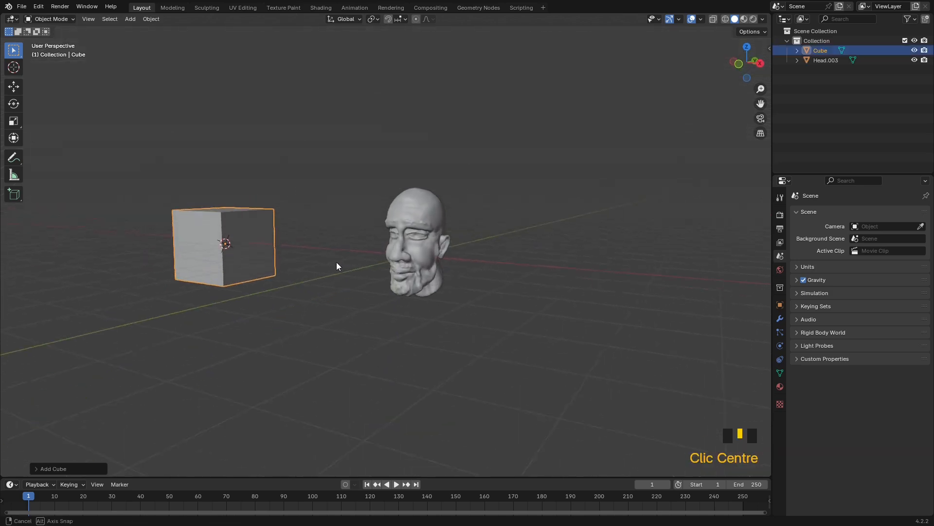
- Give the cube a Subdivision Surface modifier with the viewport level set to 2
click(780, 319)
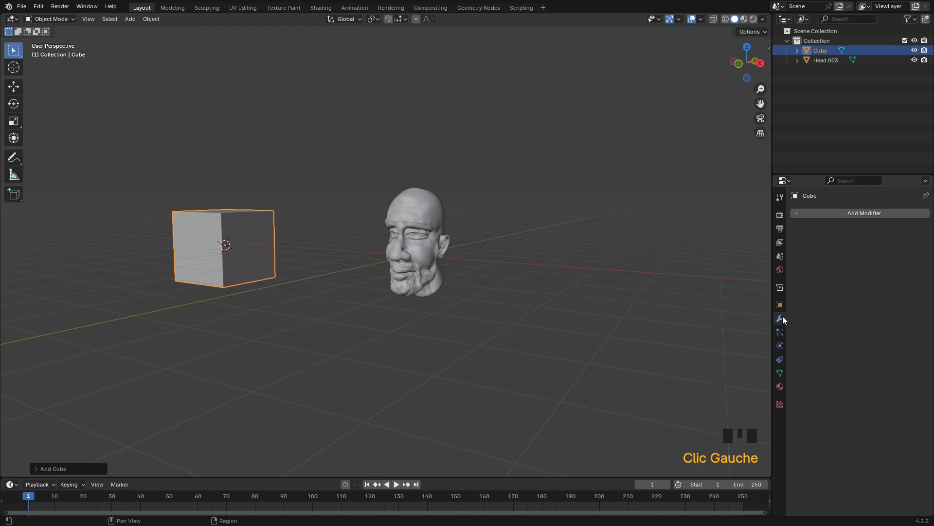
click(837, 213)
mouse_move(787, 249)
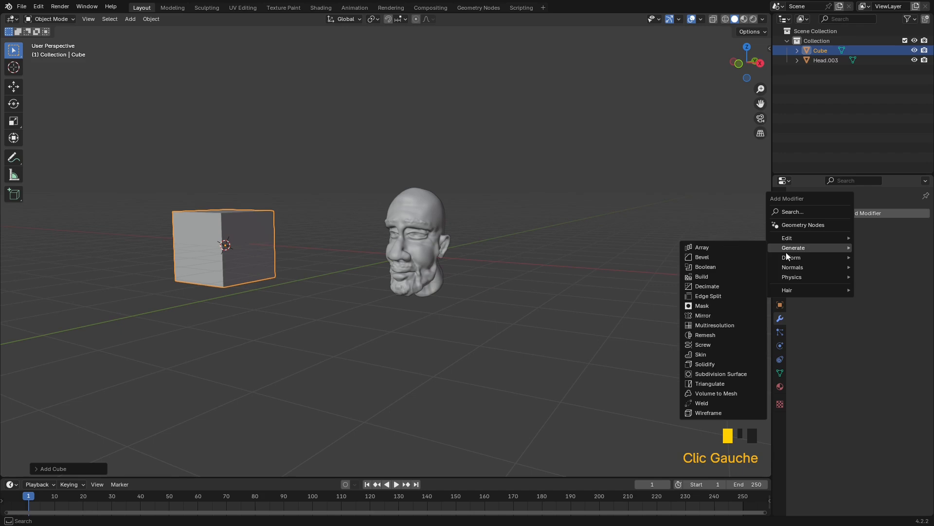
middle_drag(245, 252, 295, 272)
key(ctrl)
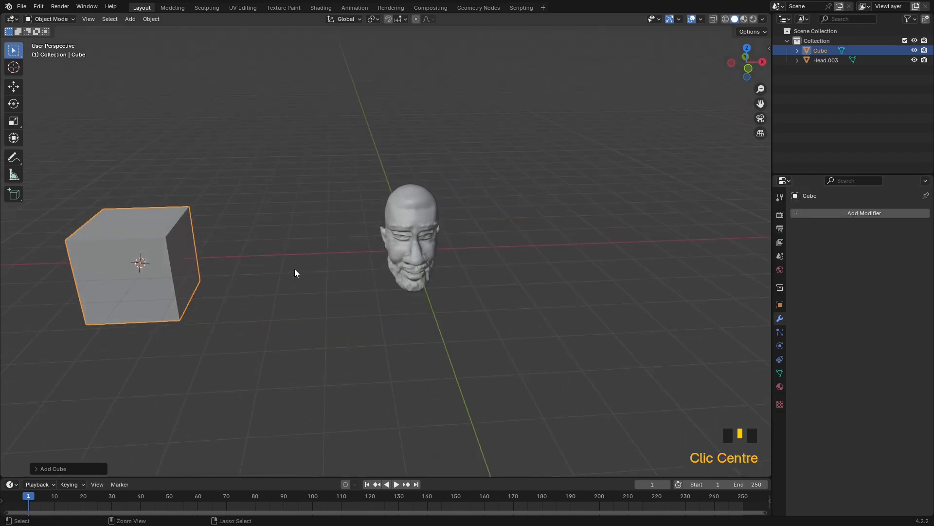
key(ctrl+1)
key(ctrl+3)
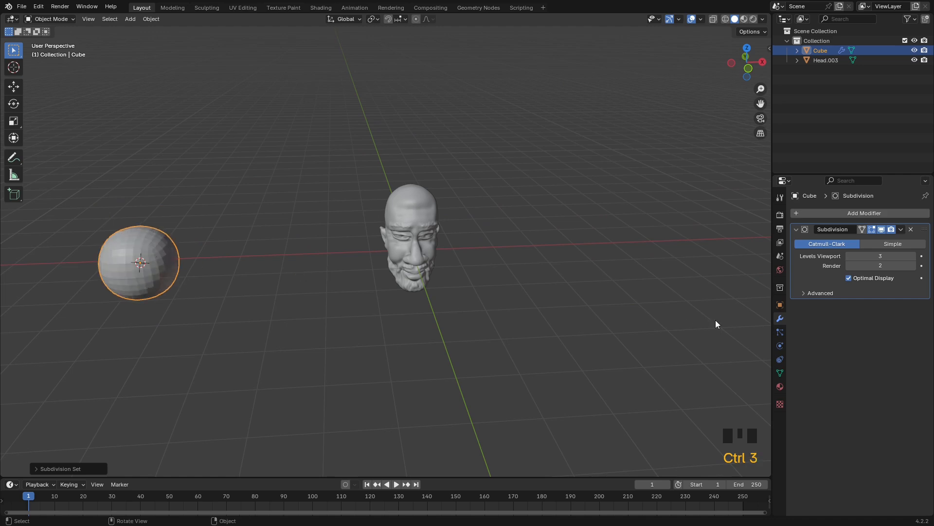
key(ctrl+2)
middle_drag(235, 302, 193, 259)
middle_drag(206, 295, 238, 318)
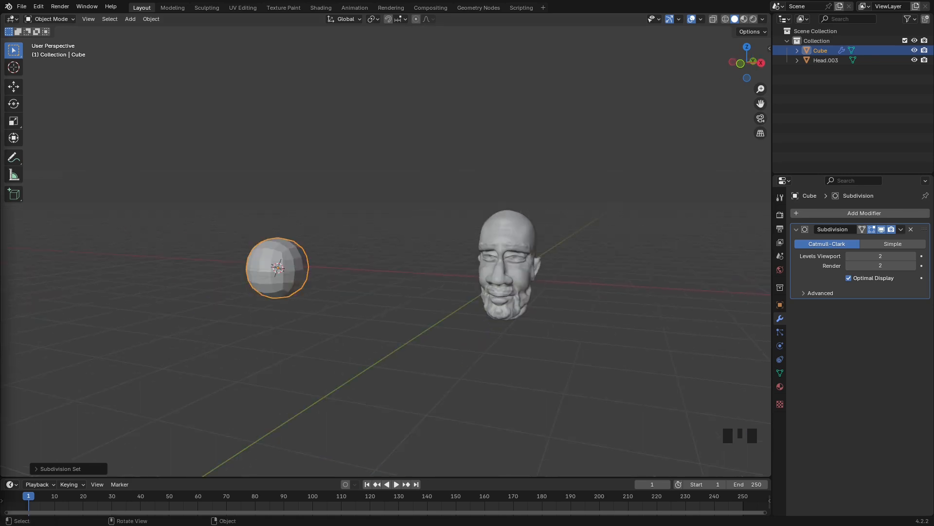
- Duplicate the subdivided cube and place the copy above, between the original and the head
middle_drag(541, 364, 505, 352)
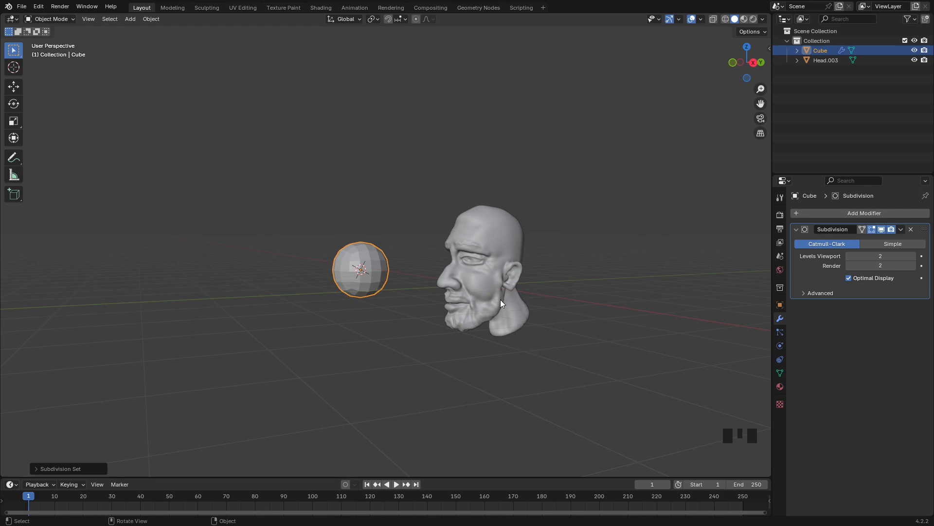
mouse_move(439, 361)
middle_down()
mouse_move(501, 377)
mouse_move(444, 354)
middle_up()
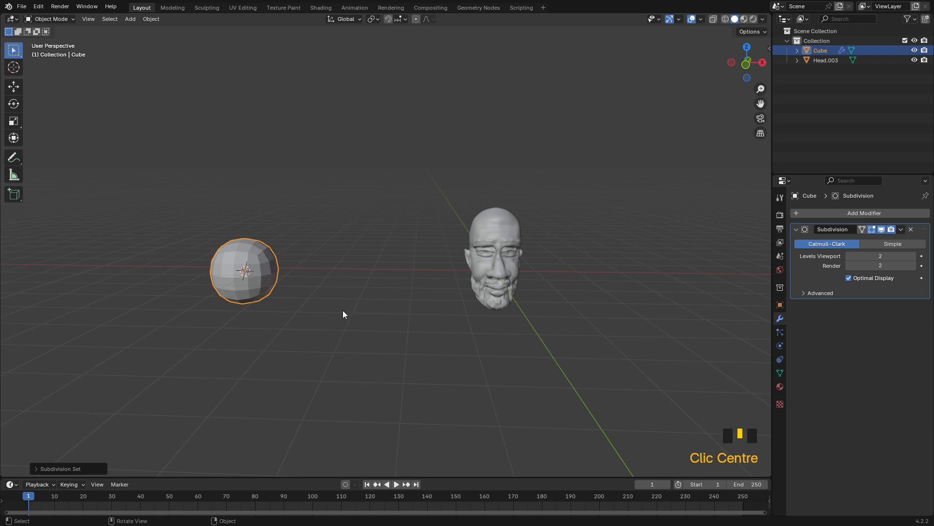
click(151, 19)
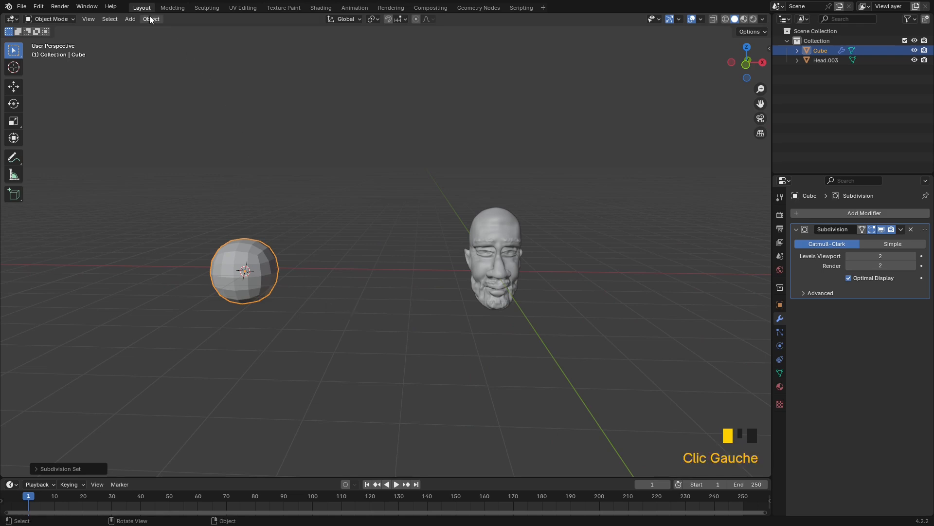
right_click(411, 253)
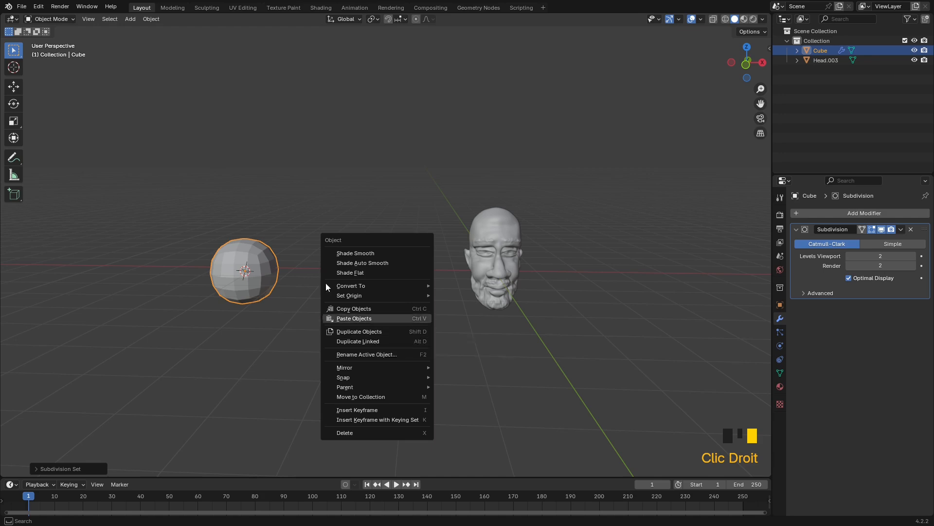
key(shift+d)
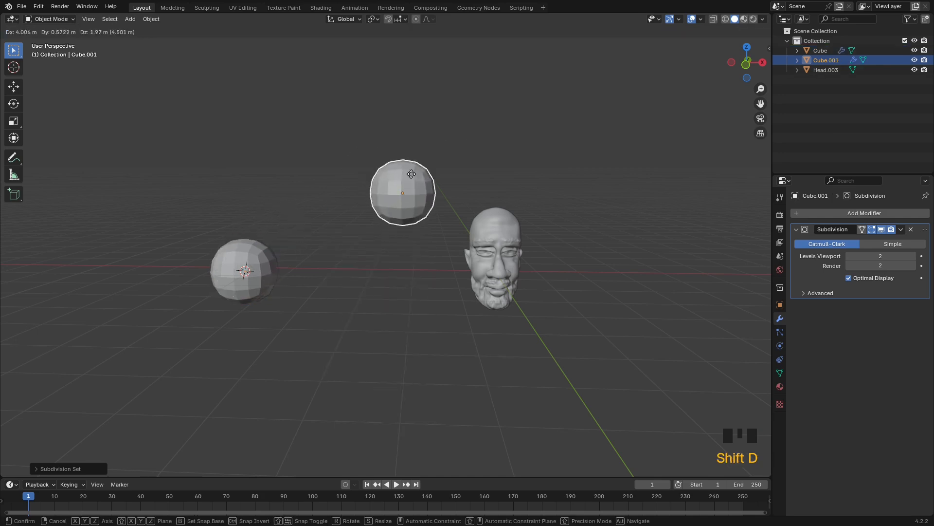
click(436, 110)
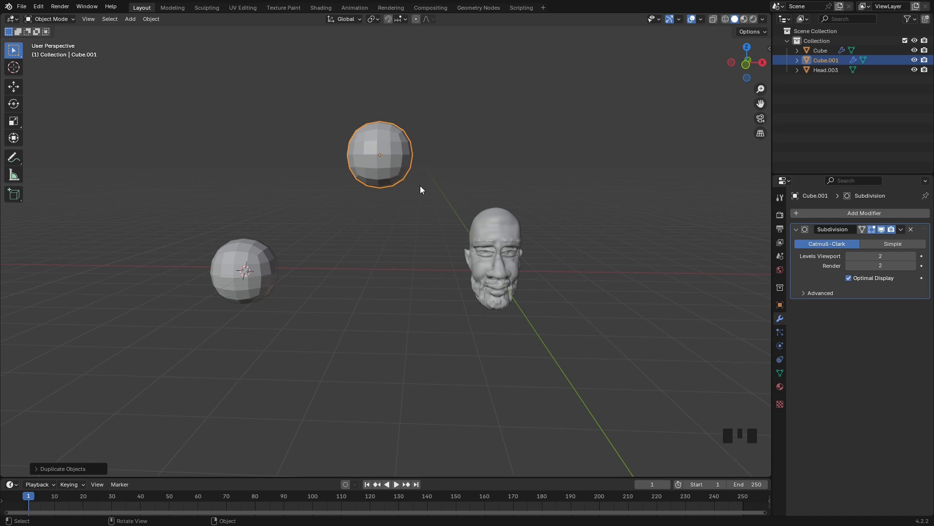
- Move the duplicated sphere slightly, rotate it freely and scale it up a little
key(g)
click(389, 164)
key(r)
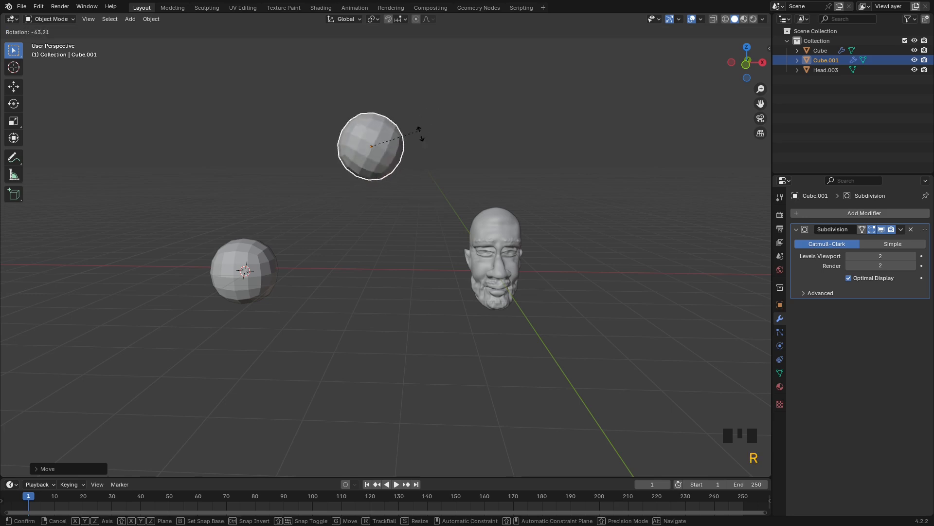
click(406, 181)
key(s)
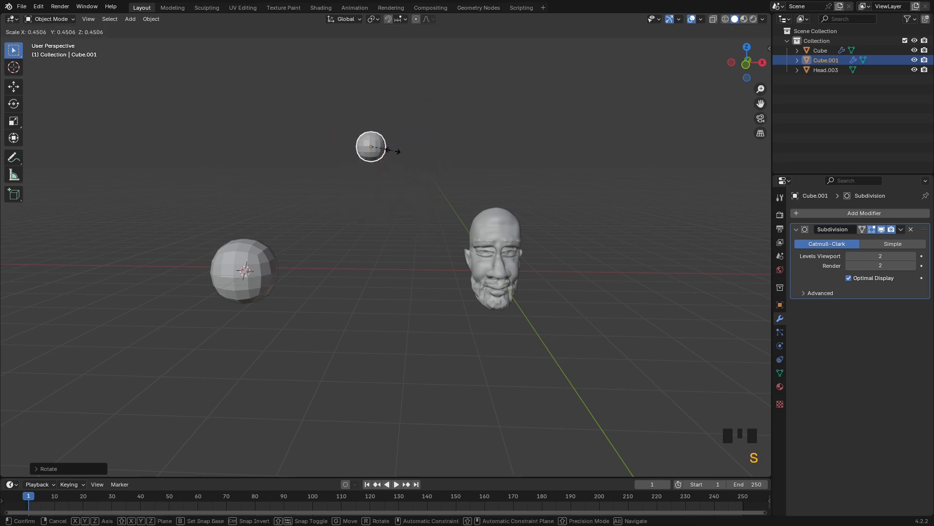
click(403, 197)
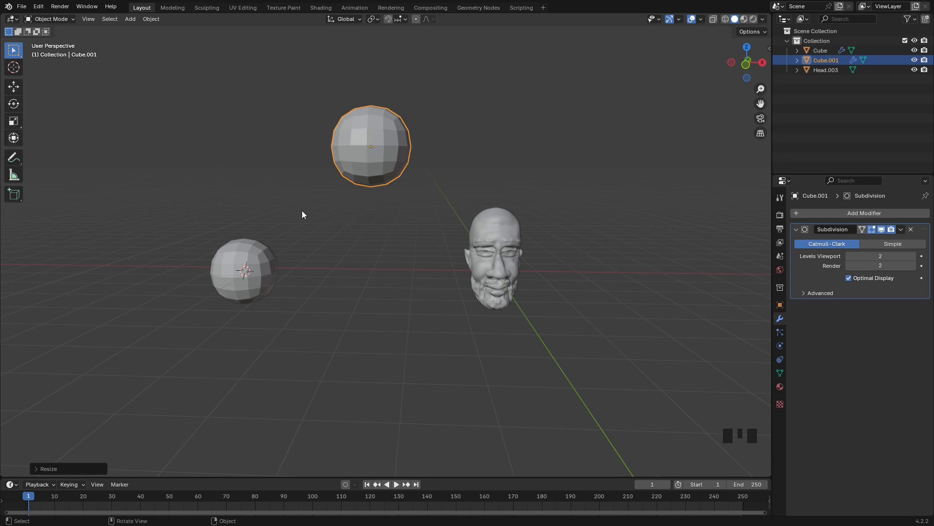
- Clear the duplicated sphere's rotation, location and scale to reset all its transforms
key(alt+r)
alt+middle_click(374, 211)
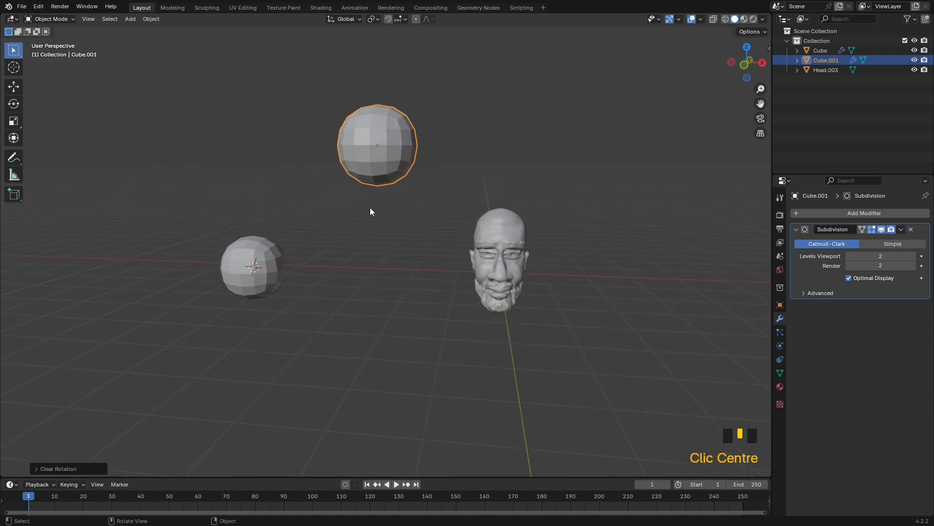
key(alt+g)
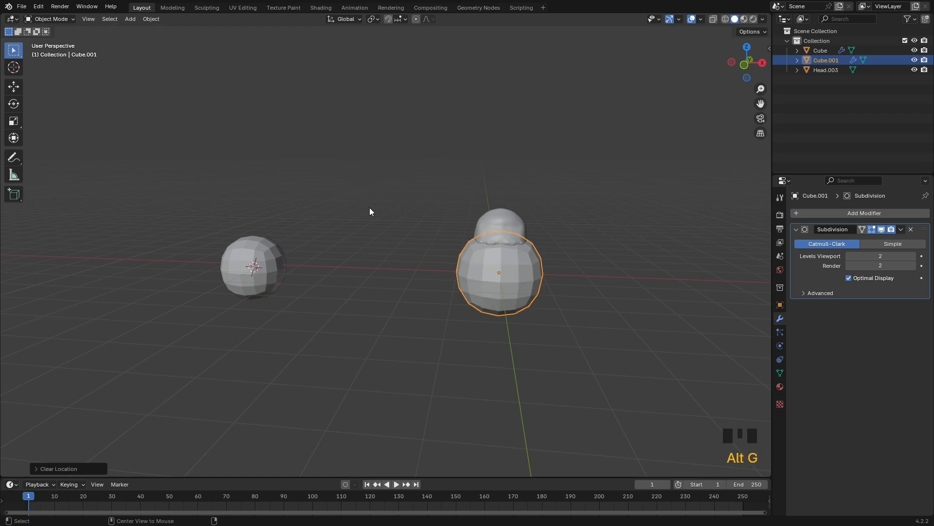
key(alt+s)
middle_drag(492, 267, 504, 282)
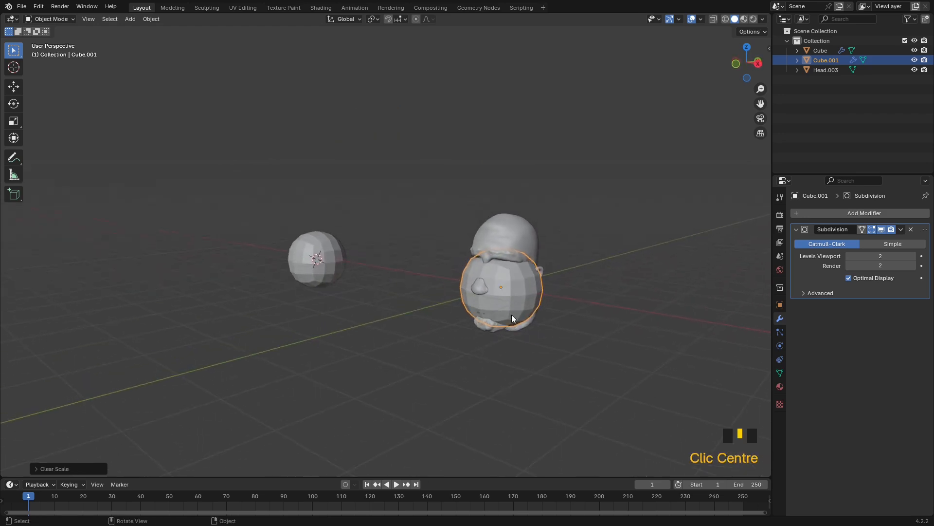
click(151, 21)
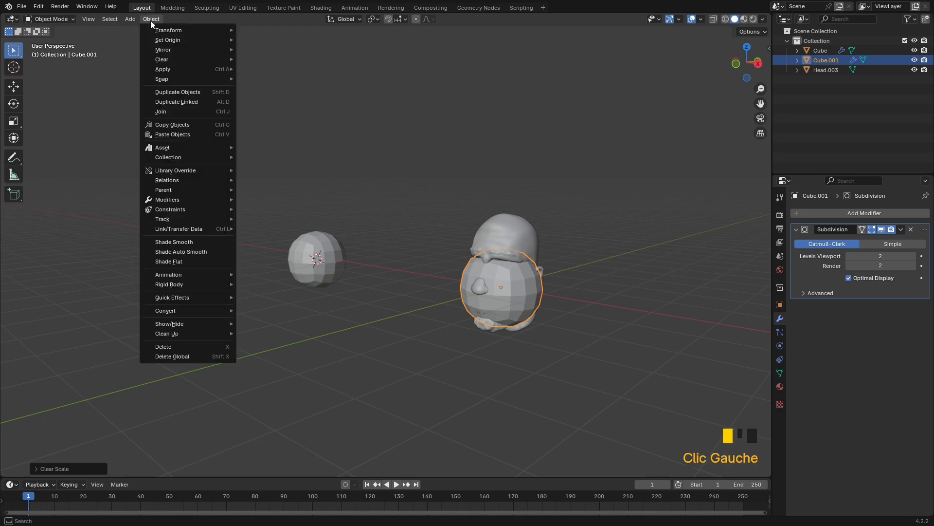
mouse_move(180, 59)
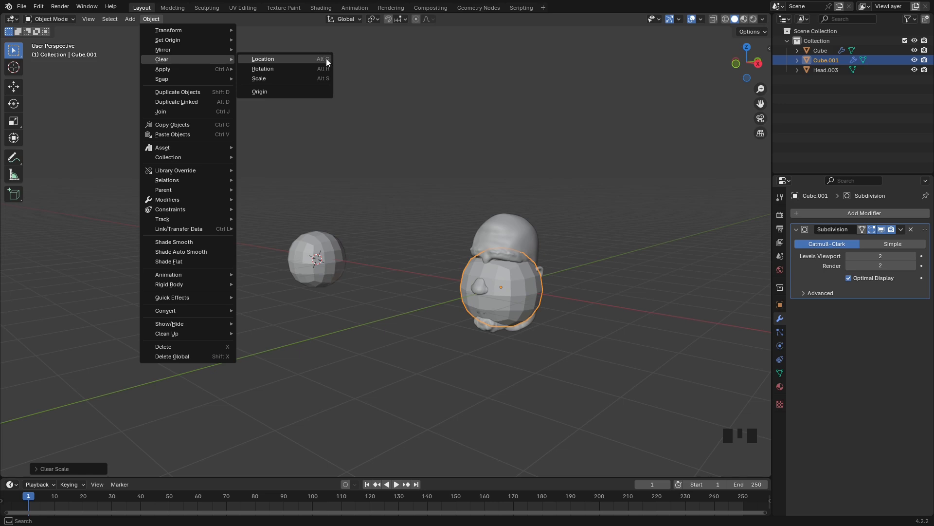
middle_drag(313, 193, 476, 322)
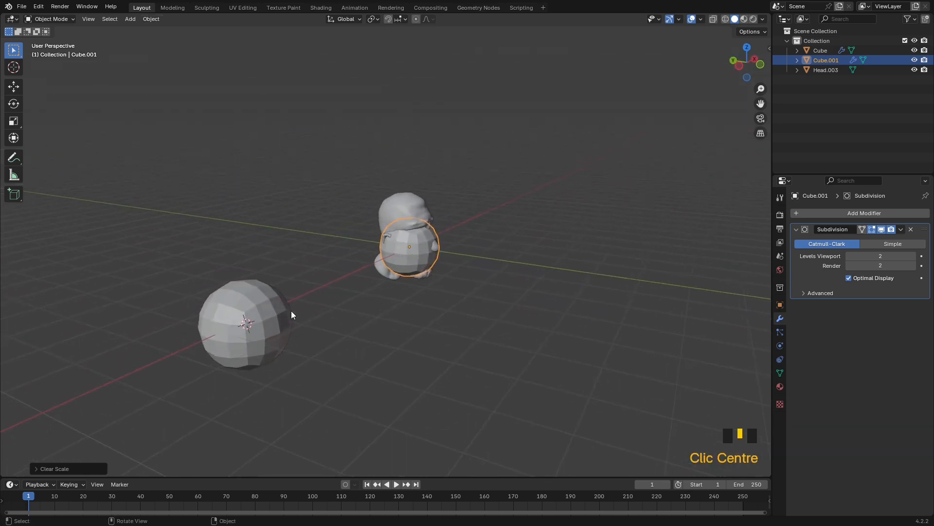
- Hide the original sphere, then isolate it by hiding the unselected objects, restoring all hidden objects each time
click(236, 305)
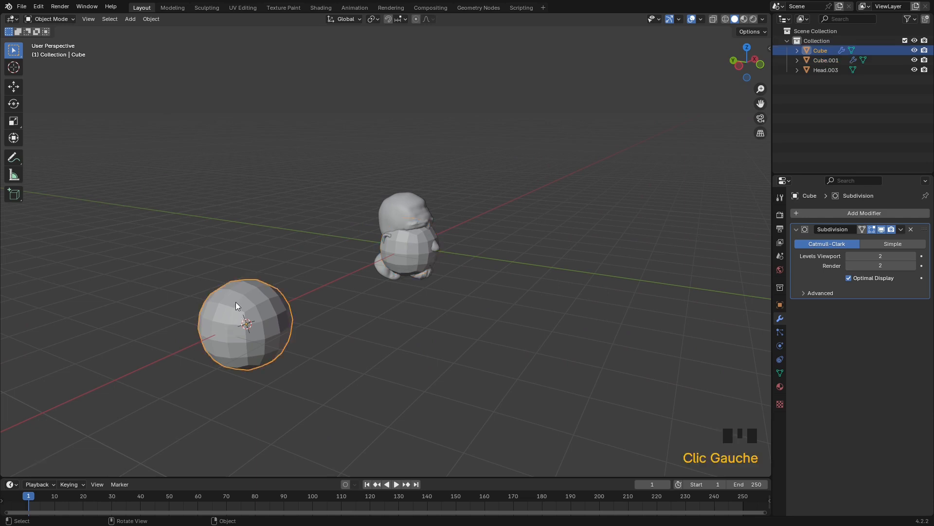
click(151, 19)
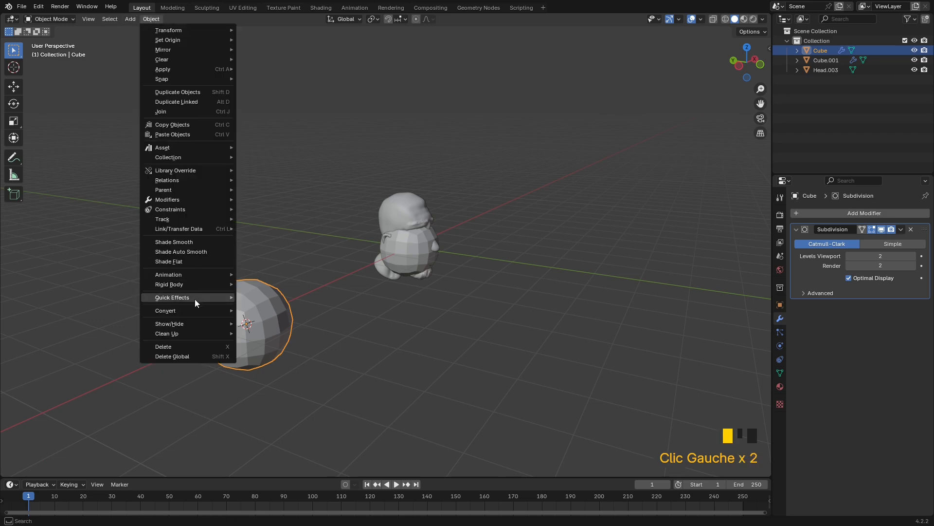
mouse_move(194, 325)
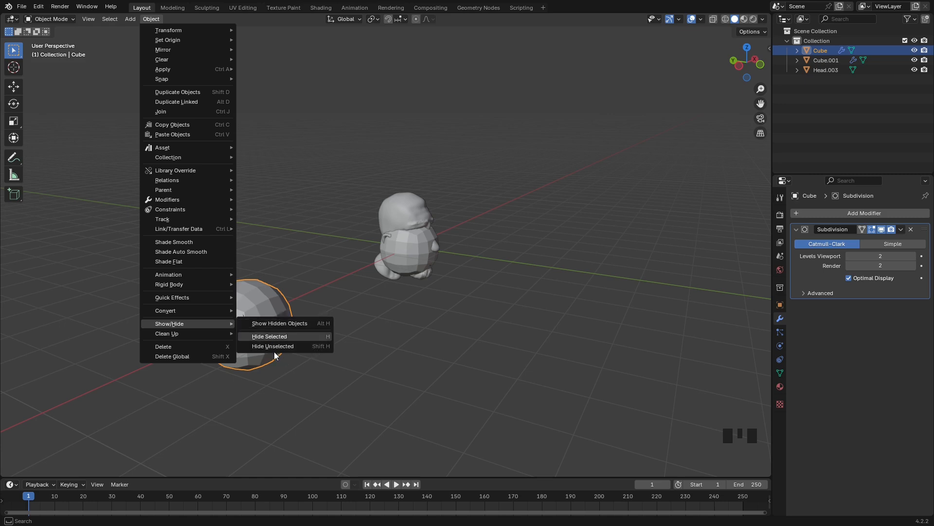
key(h)
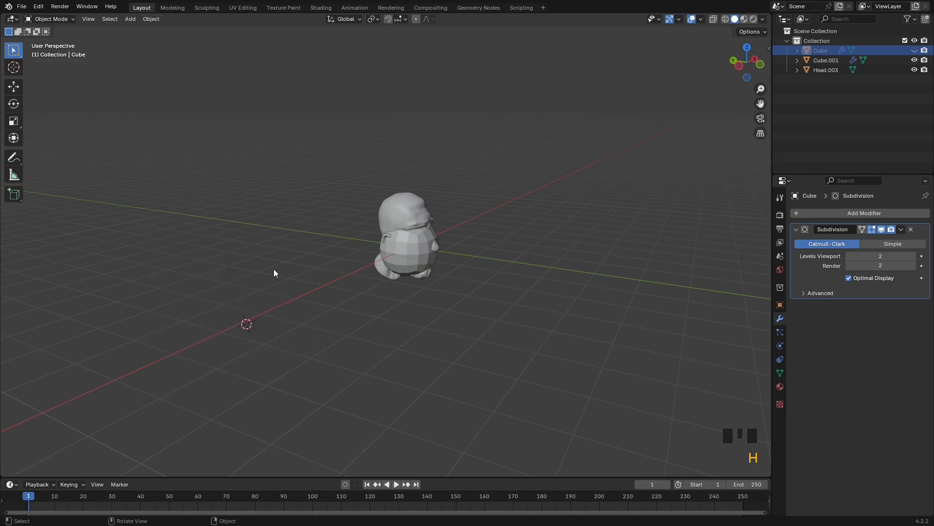
key(alt+h)
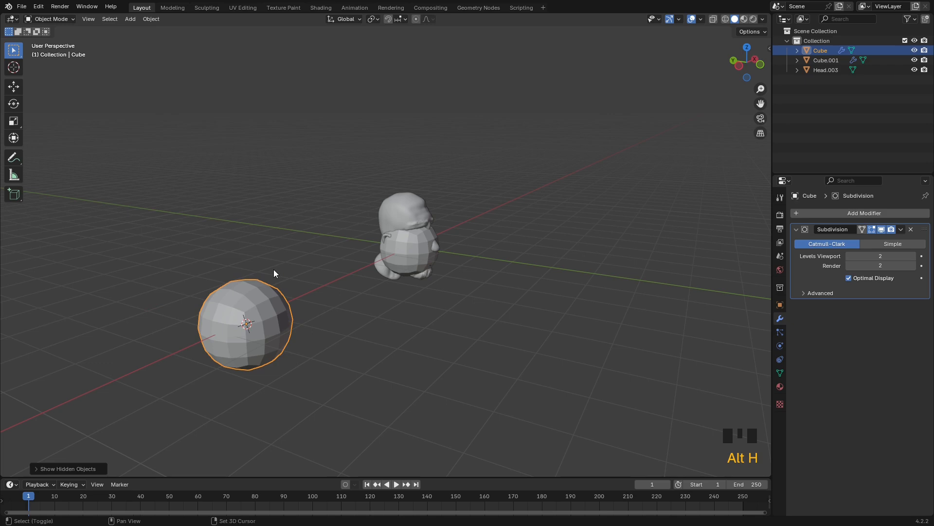
key(shift+h)
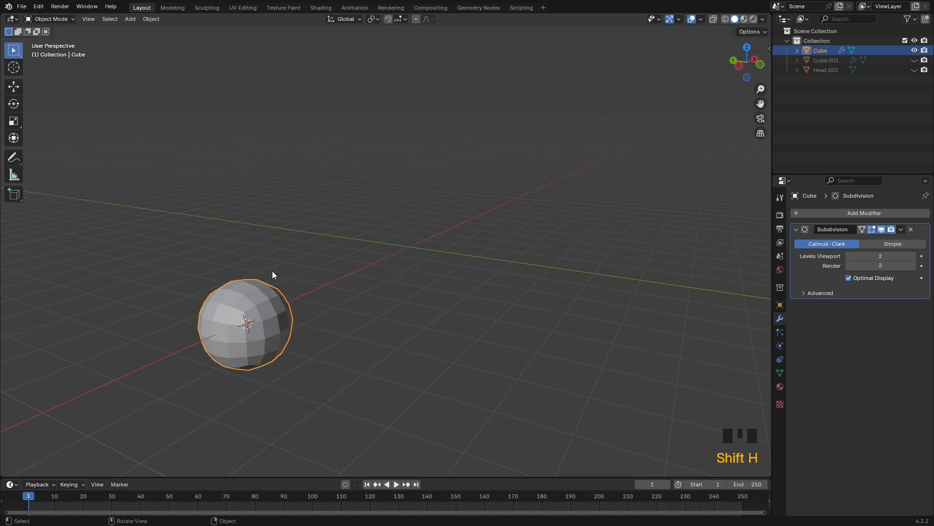
key(alt+h)
- Select the original sphere standing apart from the head and hide it from the viewport
click(230, 332)
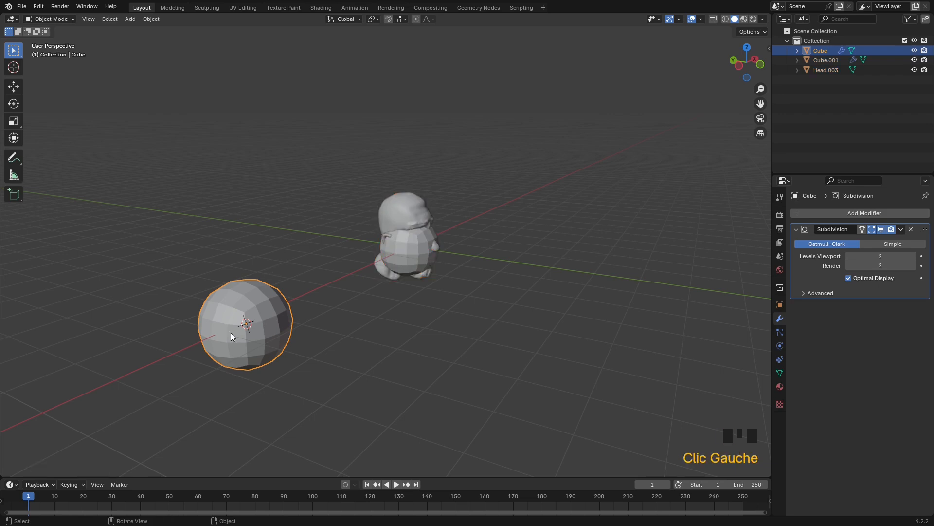
key(h)
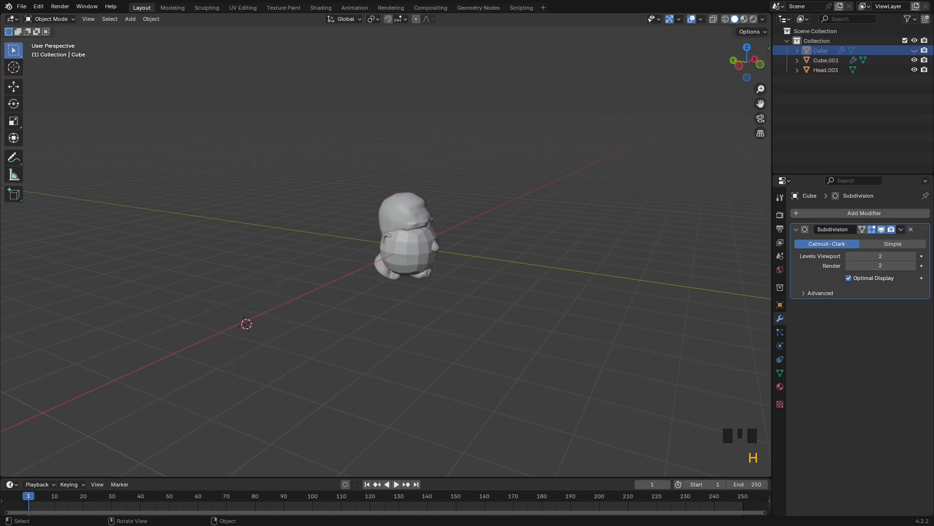
middle_drag(536, 334, 416, 326)
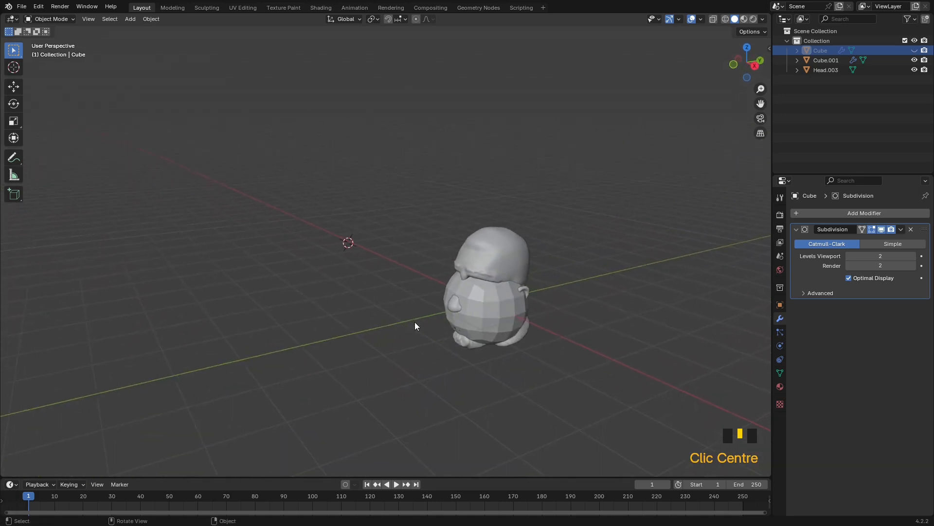
- Examine the head and the sphere overlapping it up close from different angles
middle_click(501, 272)
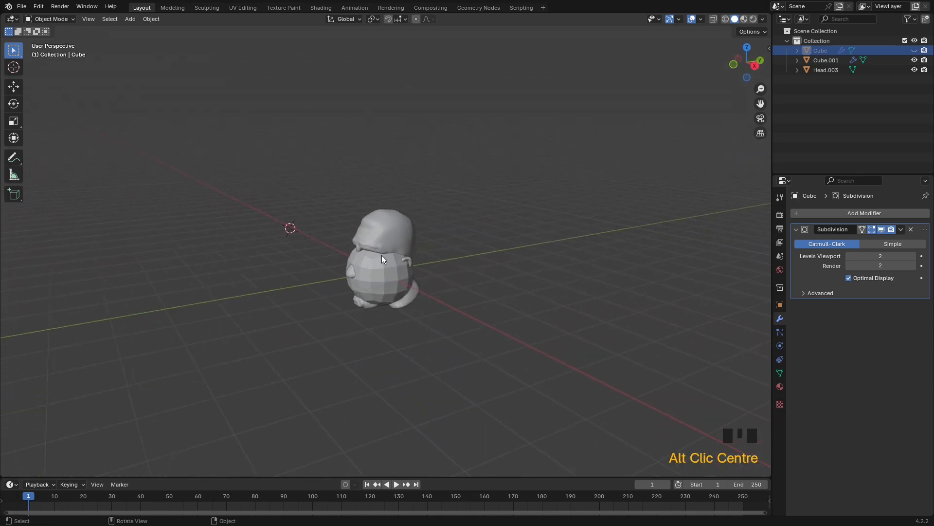
scroll(382, 255, up, 5)
scroll(379, 254, up, 3)
middle_drag(363, 258, 551, 300)
alt+middle_click(241, 351)
scroll(528, 302, down, 2)
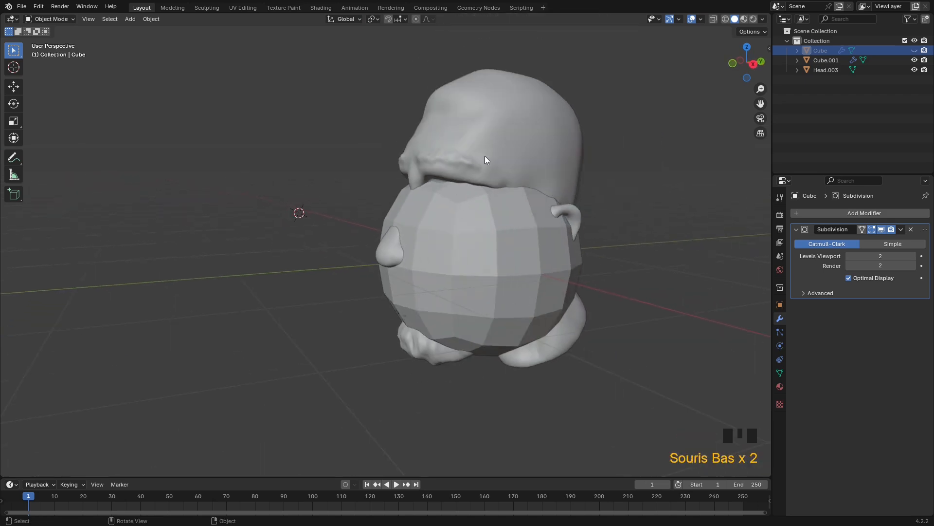
- Switch to the right orthographic view and frame the head and sphere with empty space below them
click(753, 65)
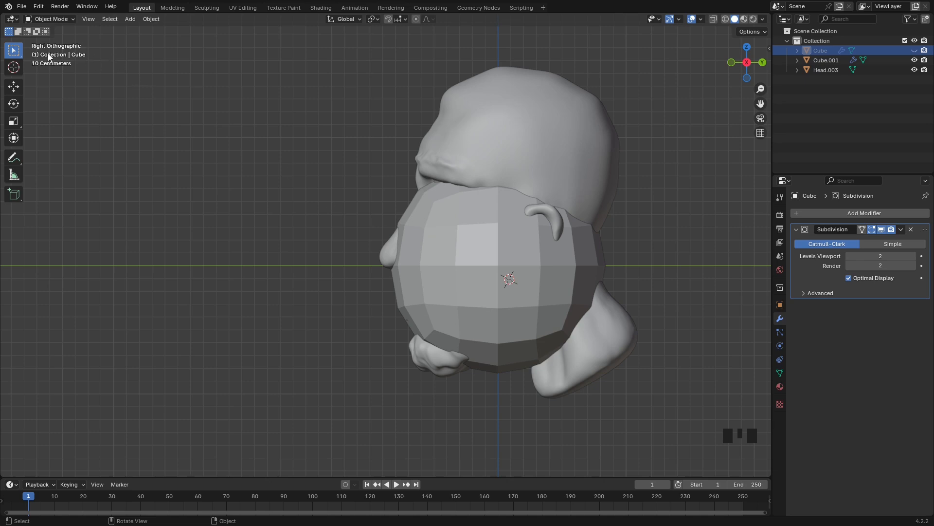
middle_drag(188, 198, 315, 221)
middle_drag(427, 226, 468, 274)
alt+middle_click(385, 251)
scroll(386, 252, up, 5)
scroll(428, 238, down, 1)
scroll(428, 242, down, 3)
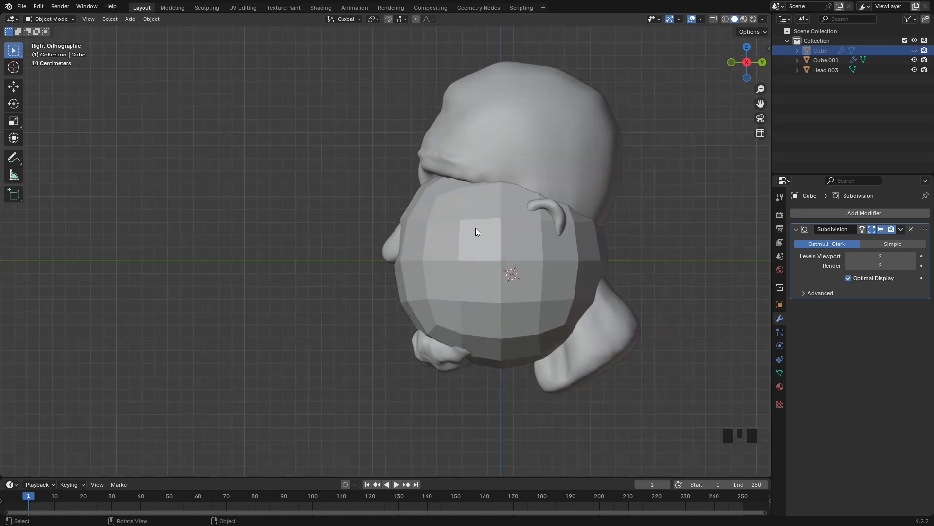
middle_drag(464, 251, 426, 185)
shift+middle_drag(554, 241, 469, 235)
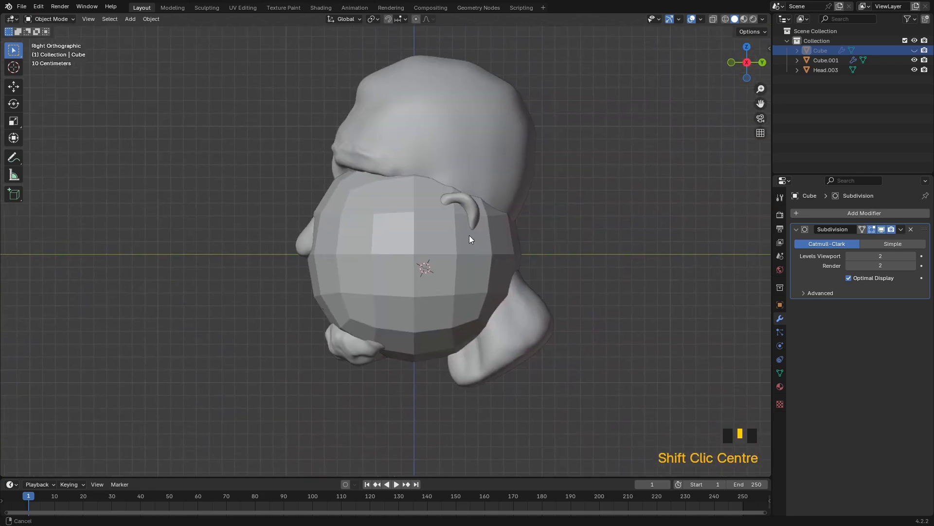
scroll(464, 239, down, 5)
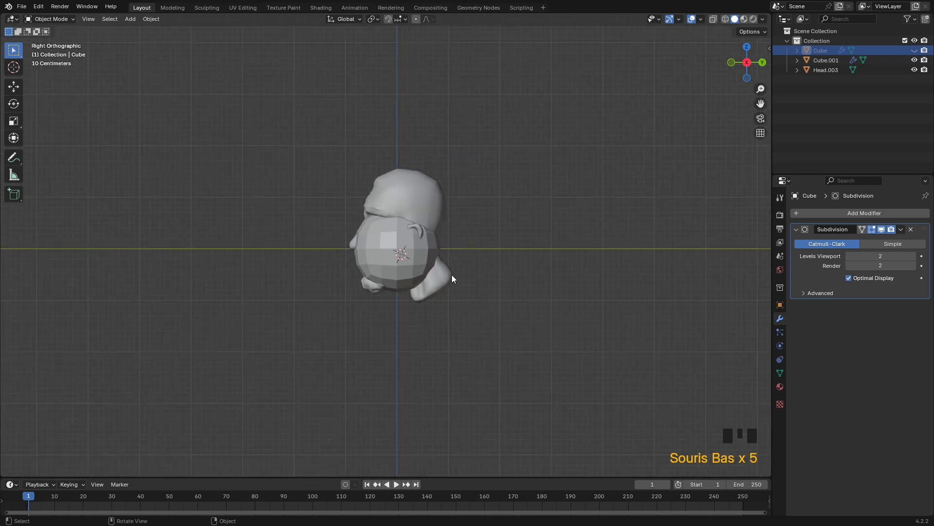
scroll(450, 287, up, 1)
shift+middle_drag(449, 287, 466, 220)
- Select the sphere overlapping the head, show its object properties and rename it Torso
click(395, 162)
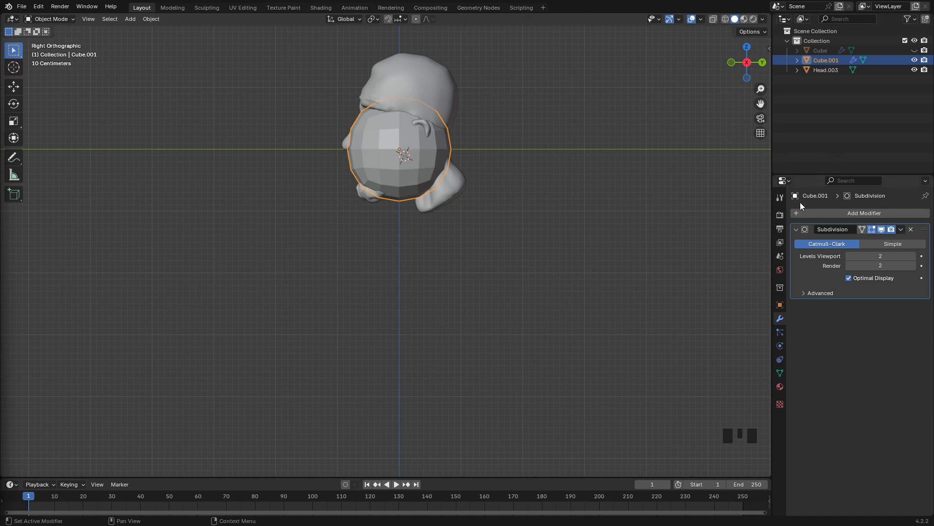
click(780, 305)
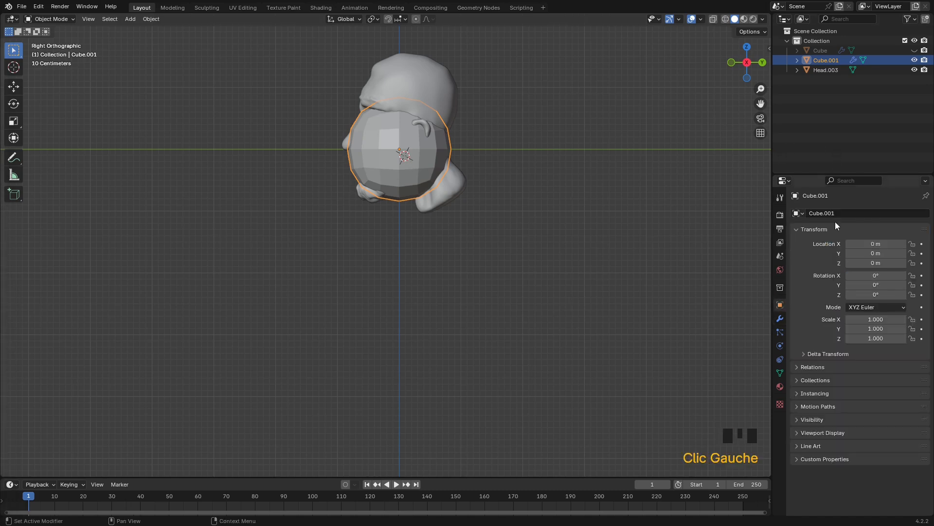
click(824, 61)
double_click(825, 61)
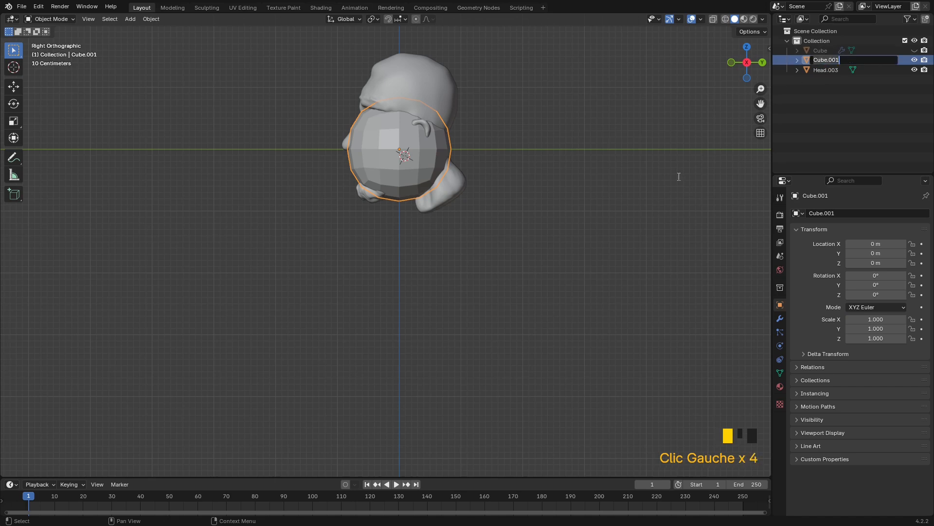
click(39, 7)
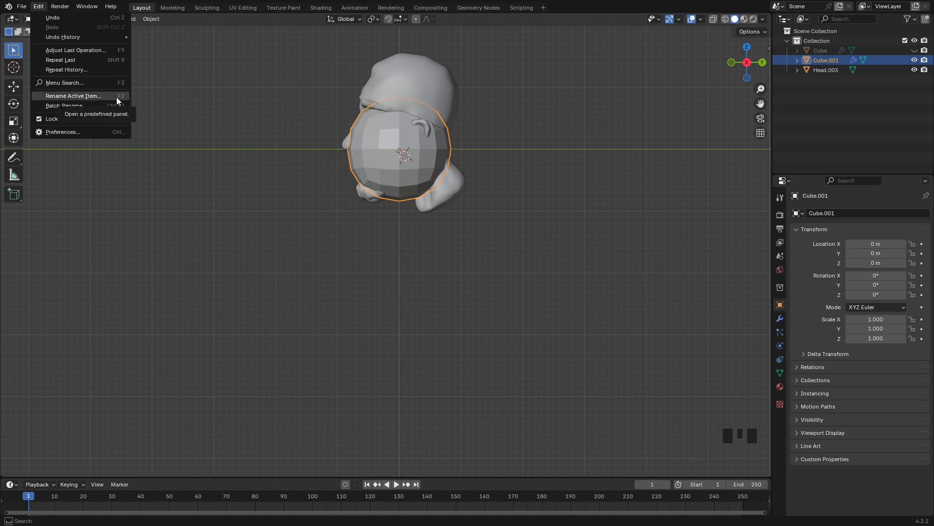
key(F2)
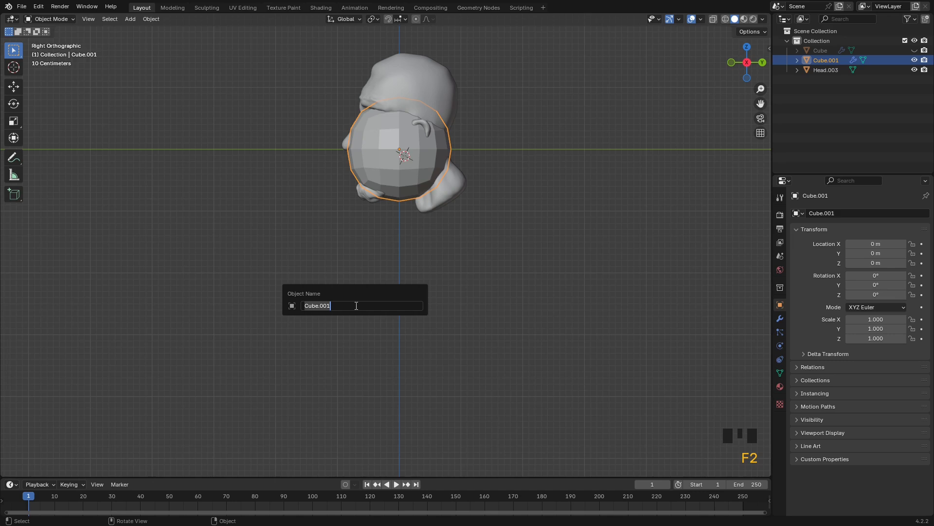
text(Torso)
key(Return)
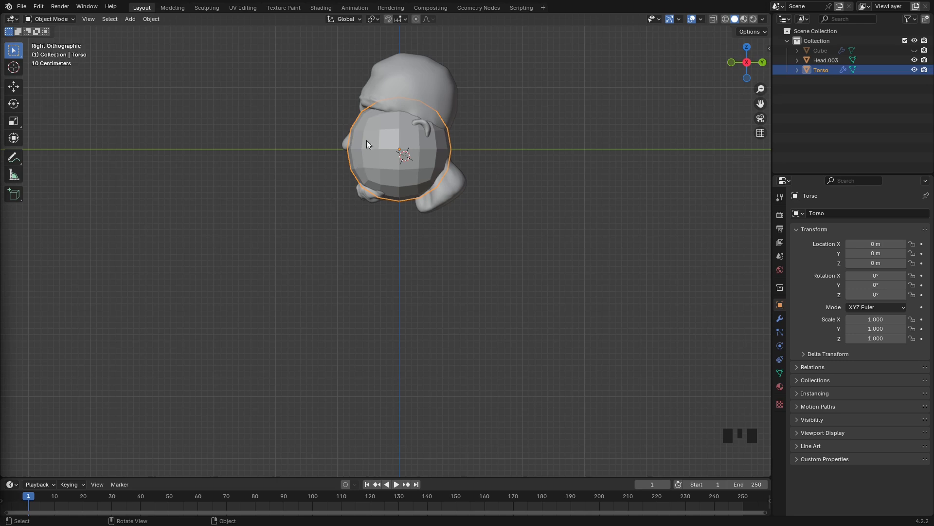
- Enter Edit Mode on the Torso with the Tweak selection tool and X-axis mirror editing enabled
click(57, 19)
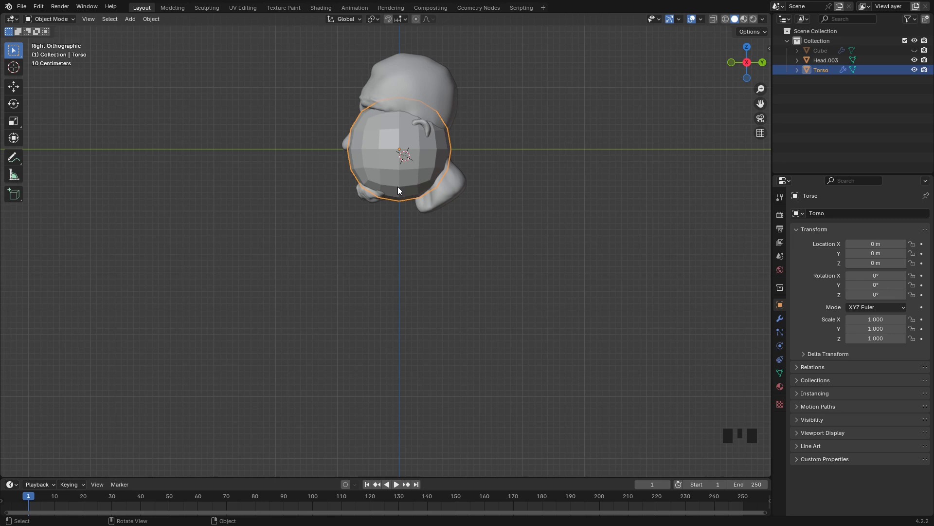
key(Tab)
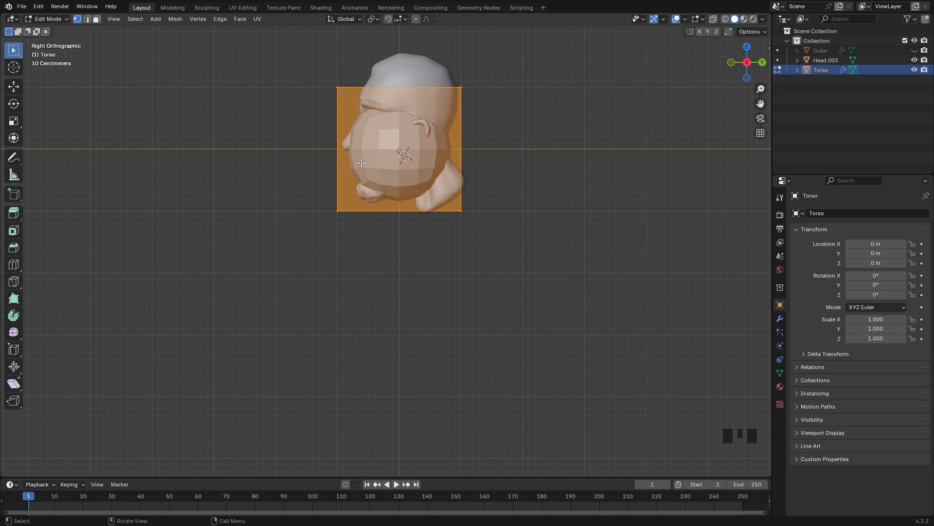
click(20, 54)
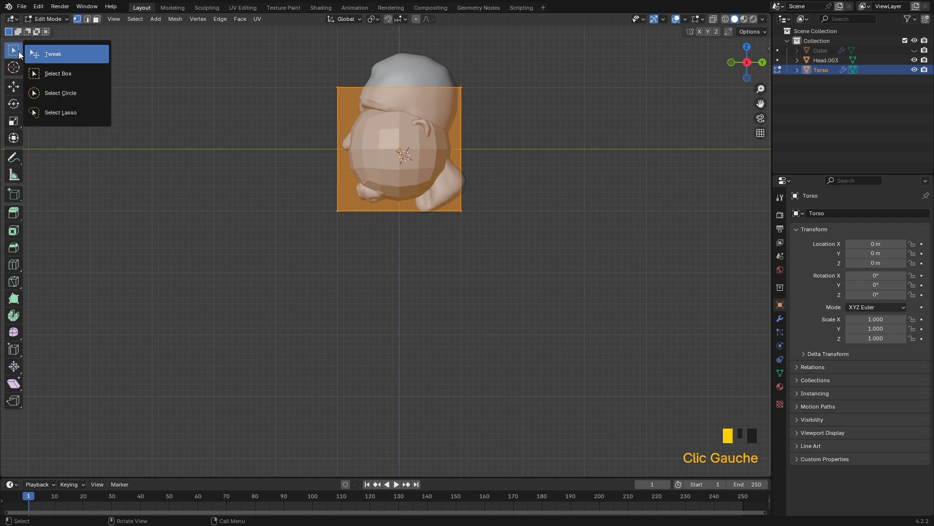
click(61, 59)
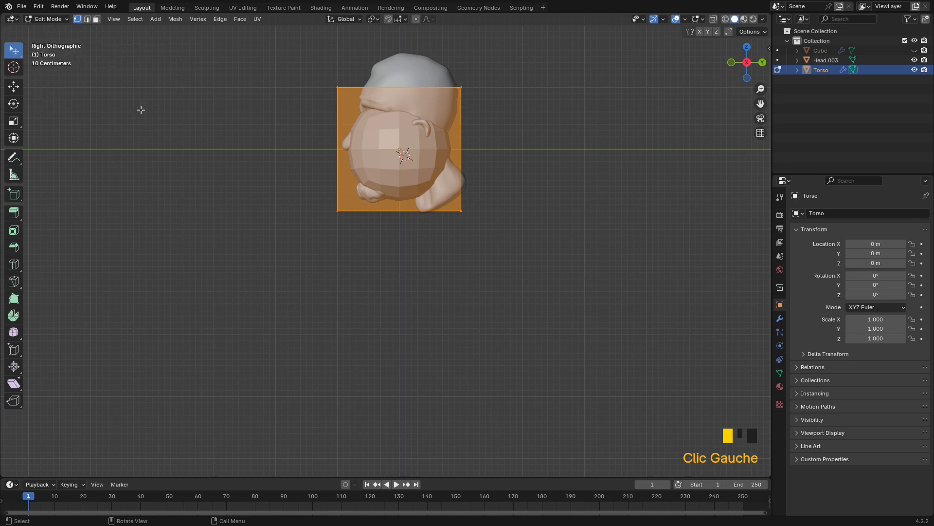
click(701, 32)
drag(334, 86, 397, 173)
right_click(397, 173)
click(258, 125)
mouse_move(338, 87)
mouse_down()
mouse_move(381, 146)
mouse_move(424, 251)
mouse_move(346, 100)
mouse_up()
right_click(345, 100)
- Move the four side-view corners of the Torso cage to form a long, slanted body below the head
drag(337, 210, 323, 399)
drag(461, 216, 409, 404)
drag(458, 88, 478, 172)
drag(336, 87, 402, 180)
click(478, 171)
drag(478, 172, 488, 159)
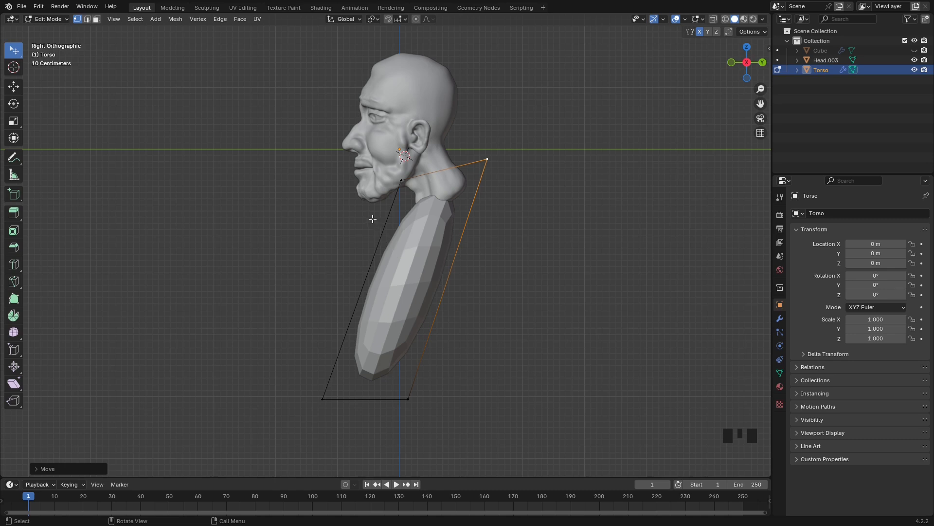
click(12, 269)
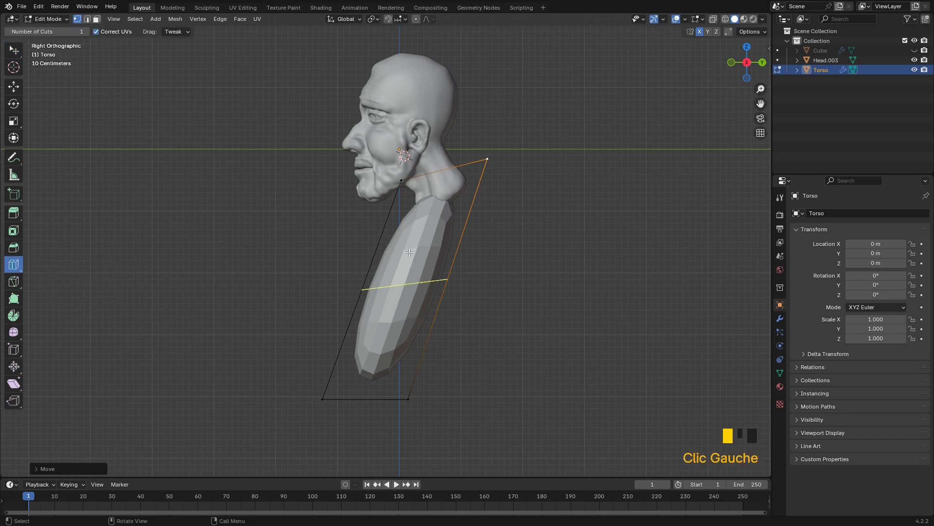
click(12, 54)
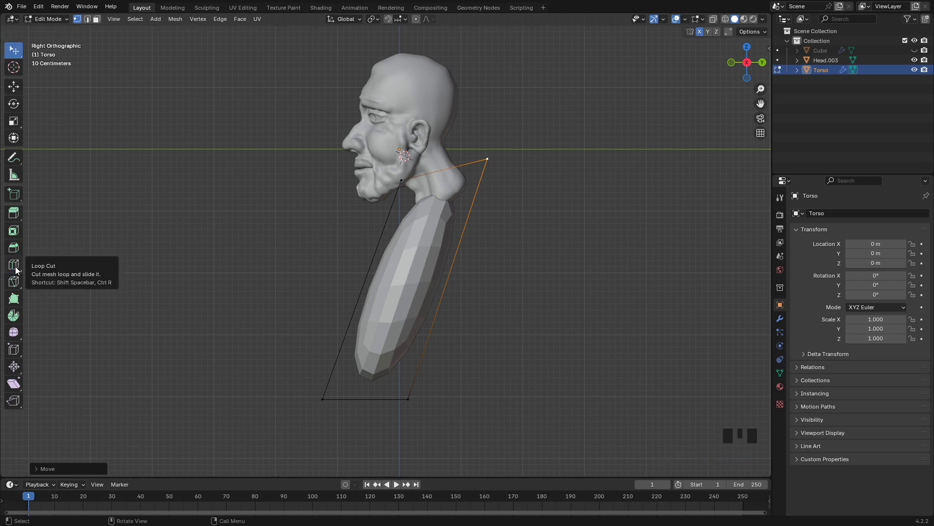
drag(26, 263, 95, 264)
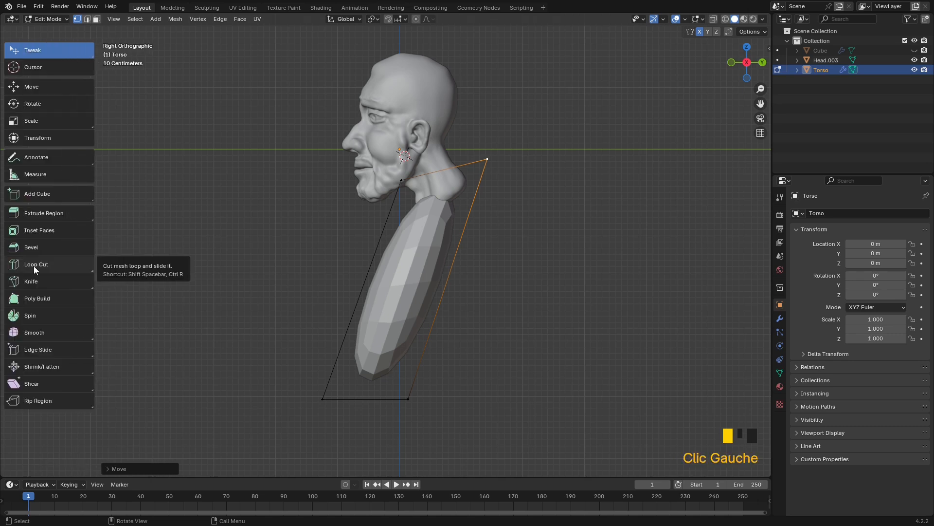
drag(94, 263, 22, 268)
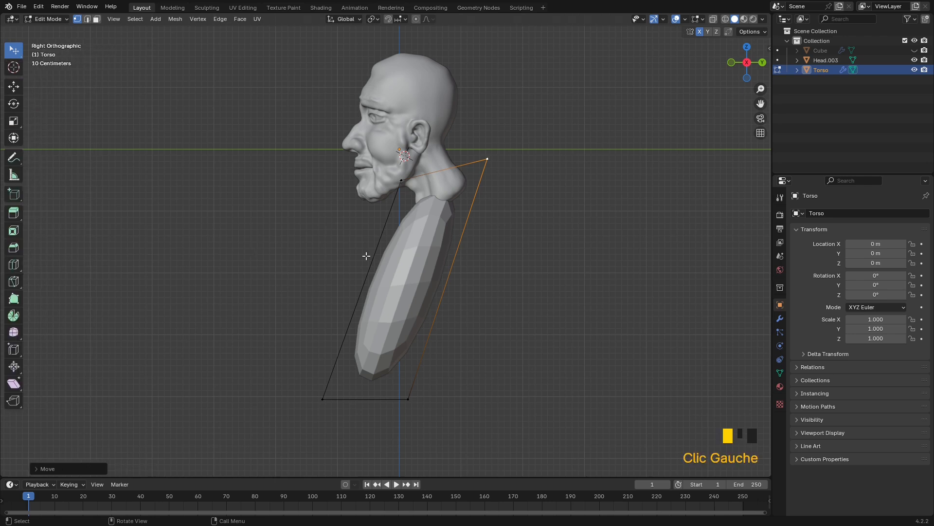
- Add two crosswise loop cuts to the Torso cage, dividing its length into three sections
key(ctrl+r)
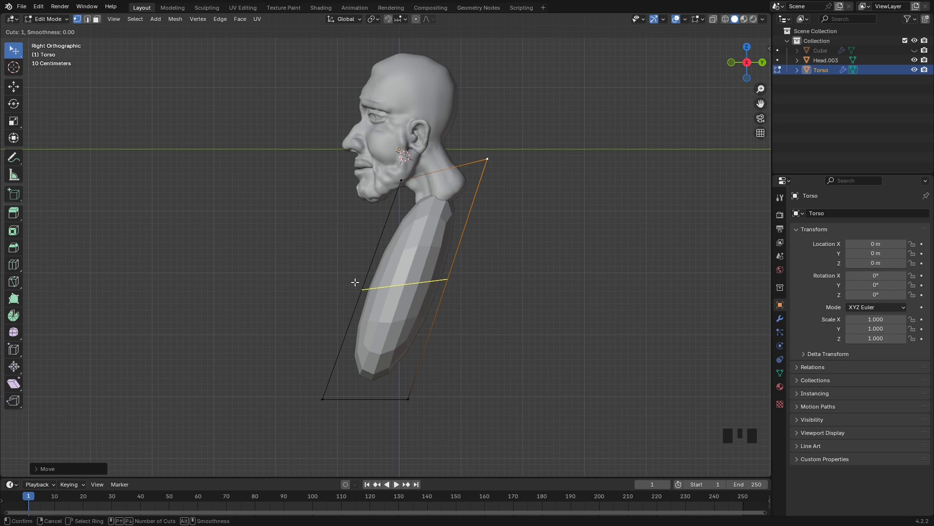
scroll(354, 282, up, 4)
scroll(355, 282, down, 4)
scroll(354, 281, up, 4)
scroll(355, 282, down, 4)
scroll(354, 281, up, 4)
scroll(355, 282, down, 4)
scroll(355, 282, up, 1)
click(355, 282)
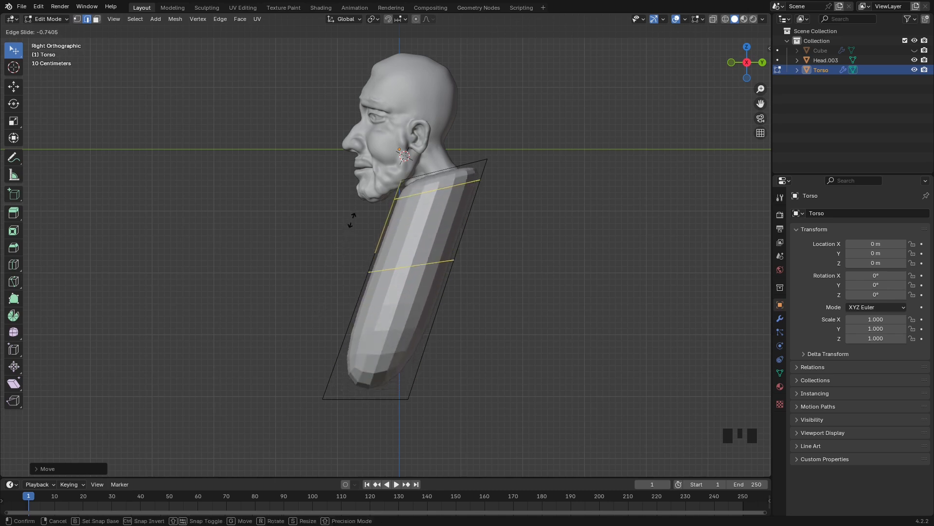
click(353, 249)
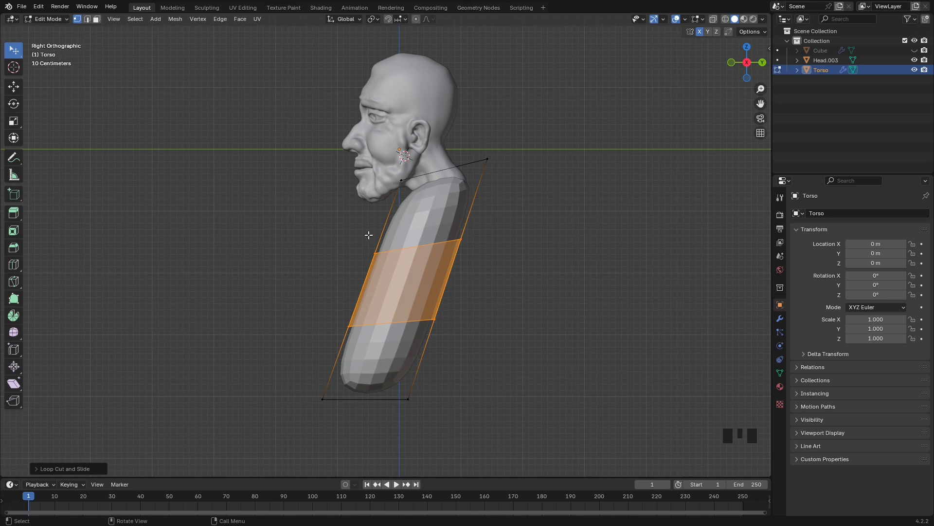
- Shape the Torso's side profile by moving the neck, chest, upper back, belly and base vertices into an S-curve
click(362, 243)
drag(375, 253, 387, 237)
drag(401, 181, 415, 196)
drag(461, 239, 491, 263)
drag(409, 400, 453, 400)
drag(322, 399, 355, 399)
drag(346, 319, 342, 302)
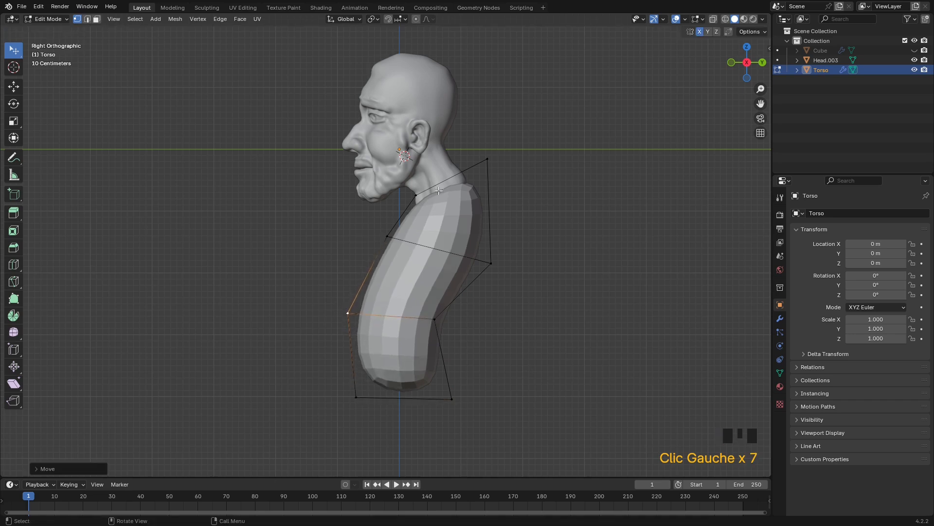
drag(488, 155, 478, 141)
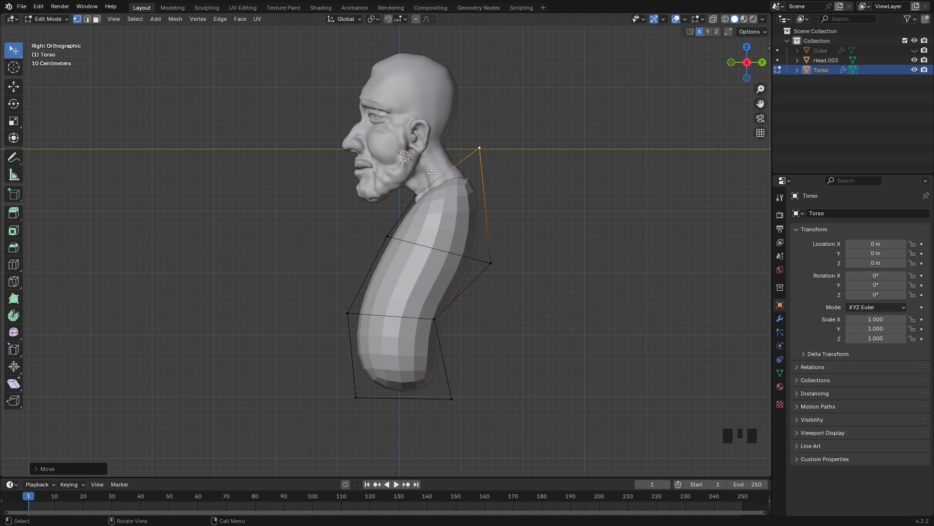
- Refine the front of the Torso's side profile by adjusting the base, chest and belly vertices slightly
scroll(383, 274, down, 2)
scroll(382, 267, up, 3)
mouse_move(360, 369)
mouse_down()
mouse_move(368, 387)
mouse_move(361, 379)
mouse_up()
drag(396, 239, 393, 247)
click(355, 302)
drag(355, 302, 360, 309)
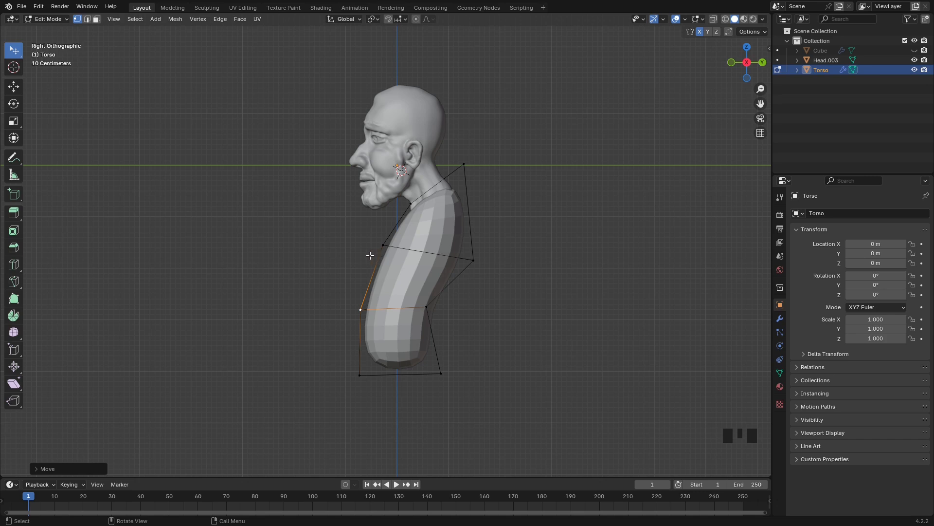
- In the front orthographic view, narrow the Torso cage symmetrically at its top back and front neck vertices
key(KP_1)
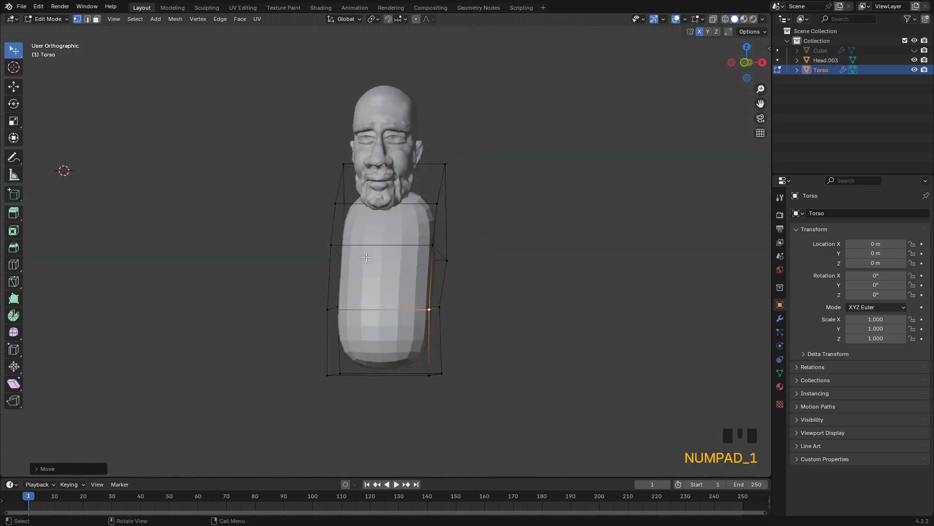
key(KP_3)
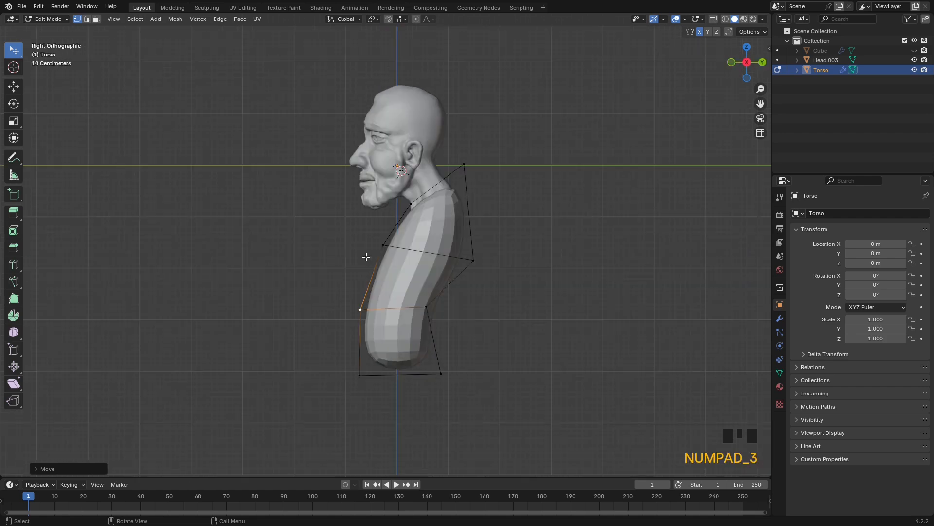
key(KP_1)
key(KP_3)
key(KP_1)
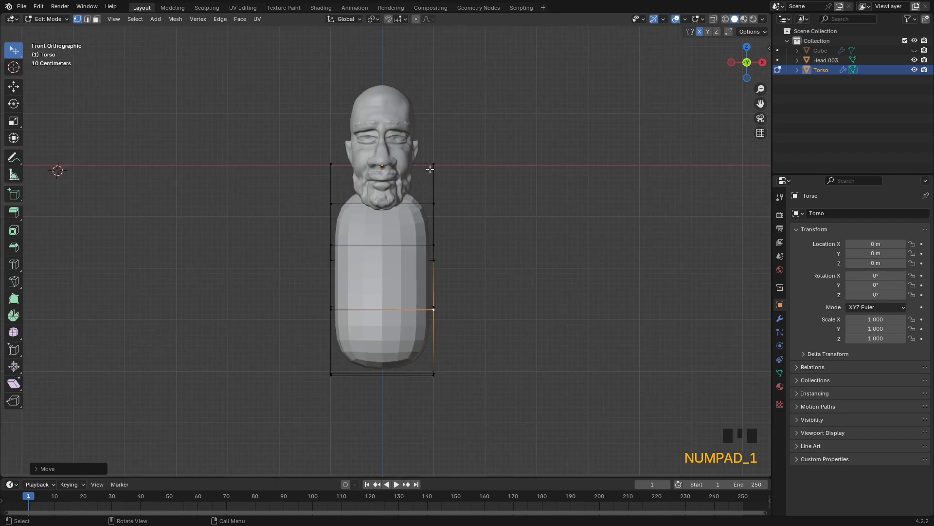
drag(439, 161, 425, 163)
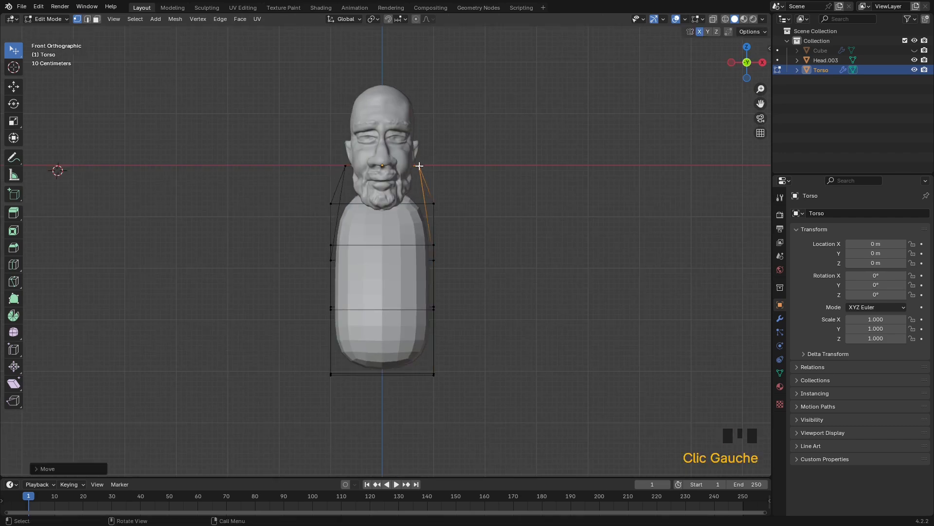
drag(434, 204, 430, 204)
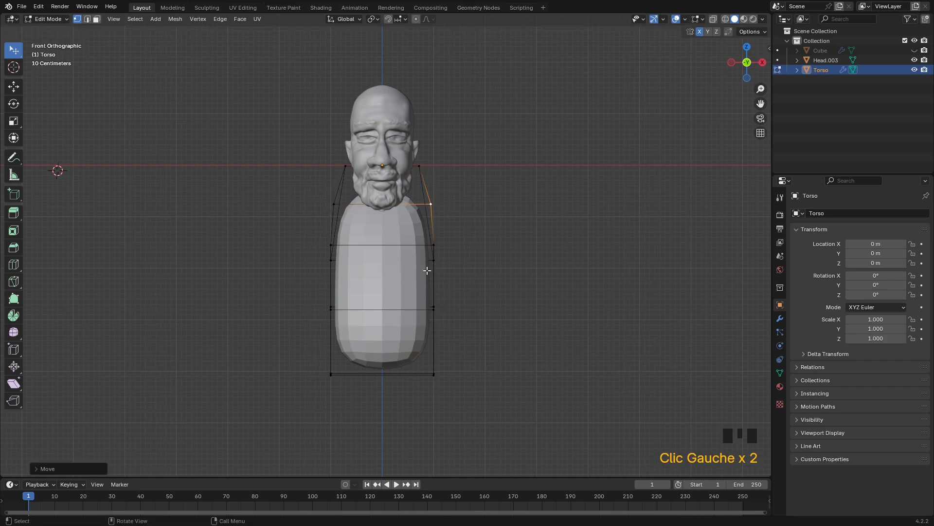
- Widen the Torso cage at chest level and narrow it at the waist and base in front view
click(433, 260)
drag(433, 259, 452, 241)
drag(435, 309, 426, 310)
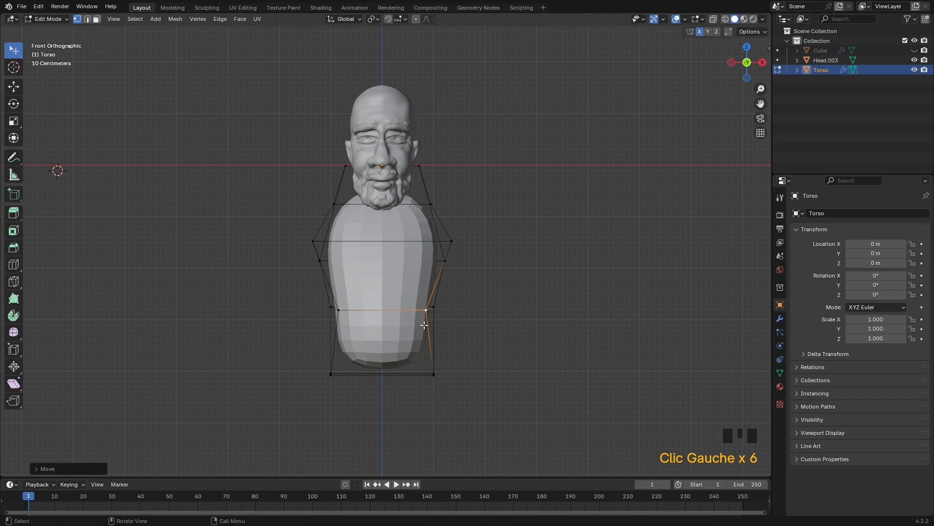
drag(433, 374, 419, 372)
- Reposition the front chest vertices of the Torso in perspective view, then return to Object Mode
middle_drag(419, 372, 549, 321)
middle_drag(68, 132, 375, 249)
drag(378, 240, 367, 247)
middle_drag(367, 247, 393, 267)
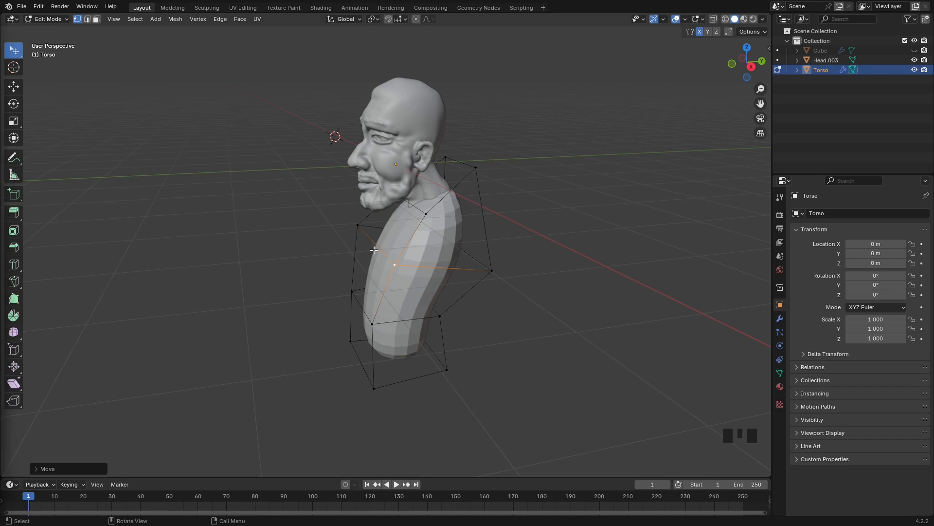
middle_click(348, 241)
key(Tab)
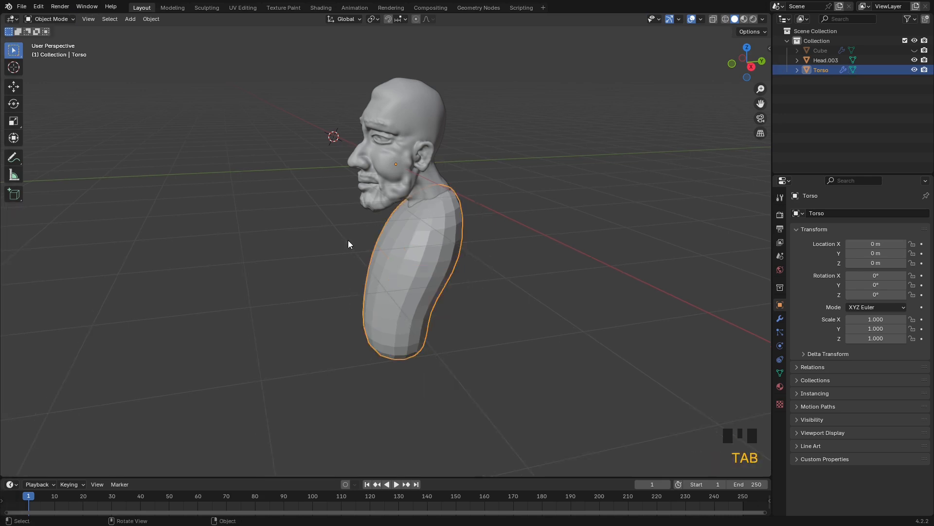
- Unhide the Cube object beside the head and rename it 0
middle_drag(348, 240, 389, 252)
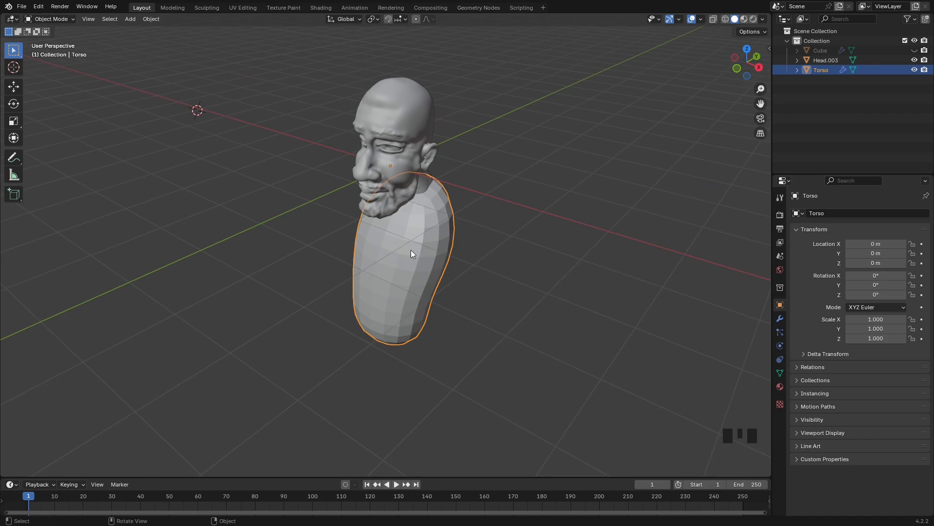
click(130, 19)
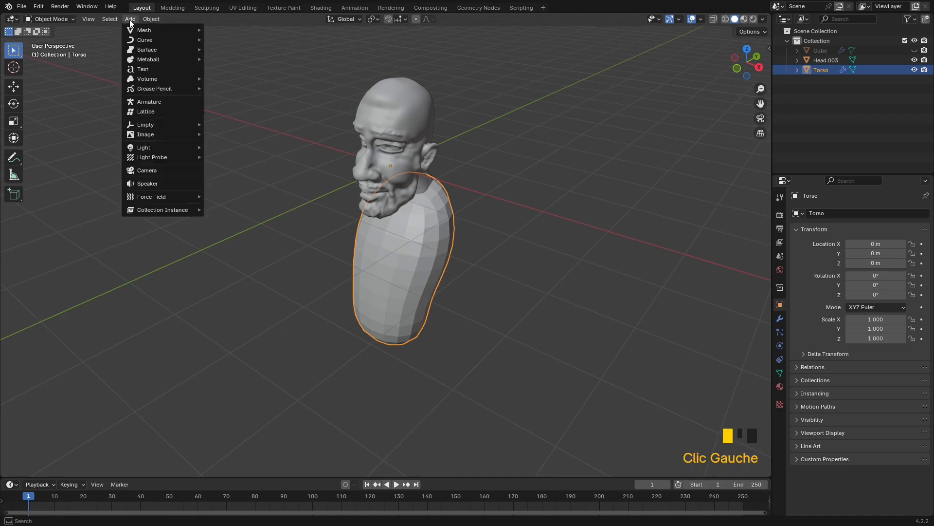
click(129, 19)
click(915, 51)
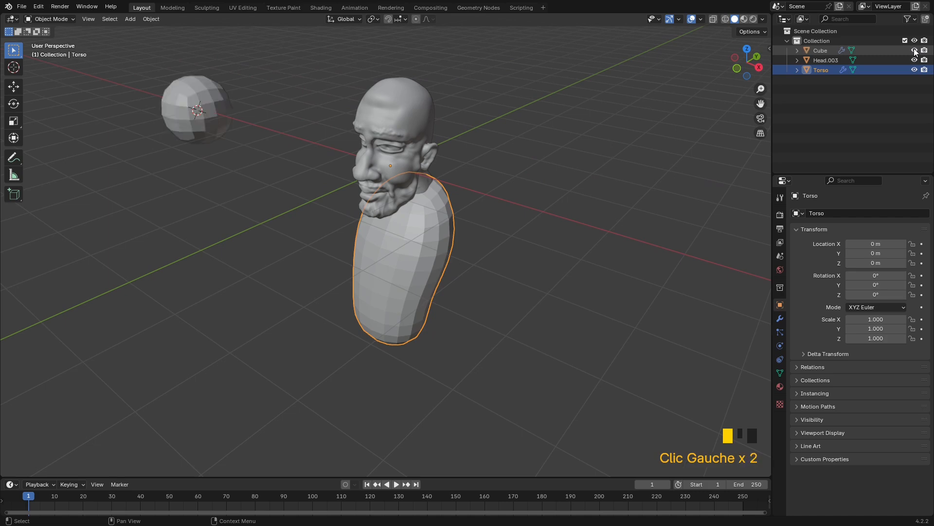
click(818, 51)
double_click(820, 50)
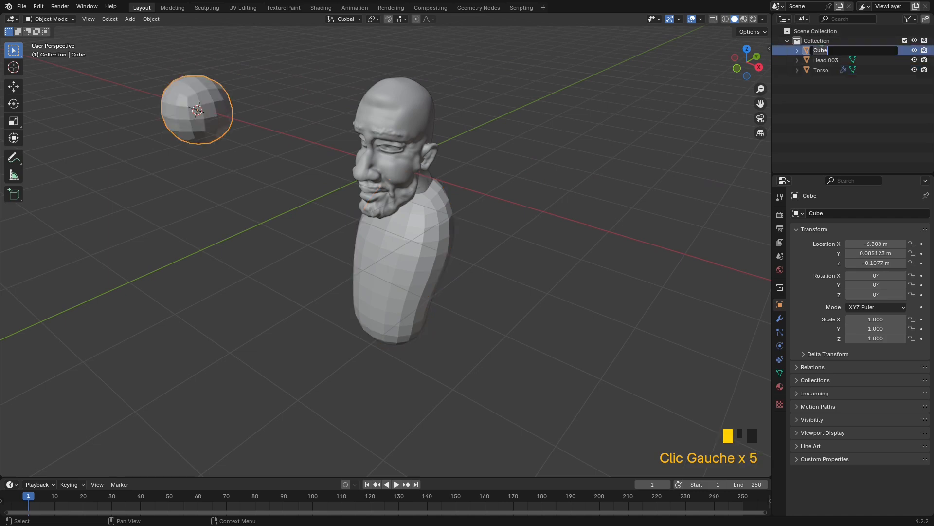
text(0)
key(Return)
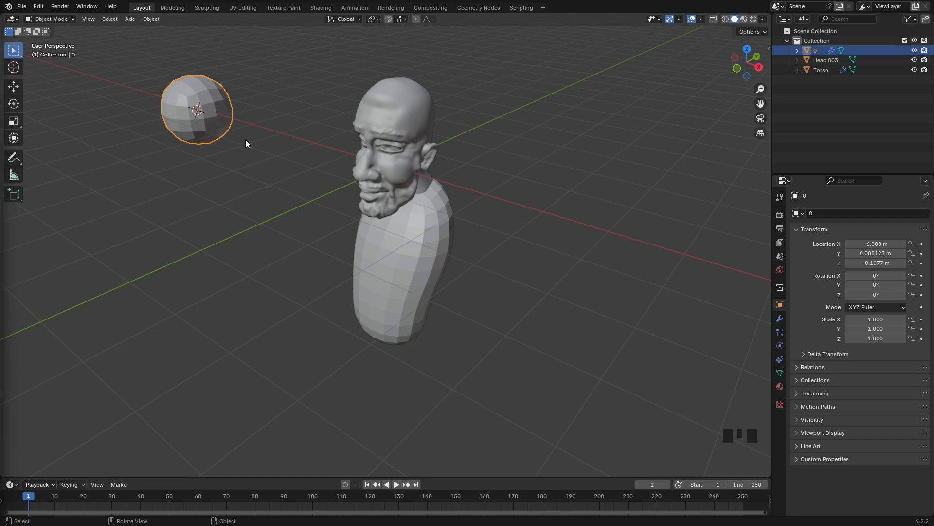
- Duplicate object 0, reset the copy's location to the world origin, and open it in Edit Mode in right orthographic view
click(209, 119)
key(shift+d)
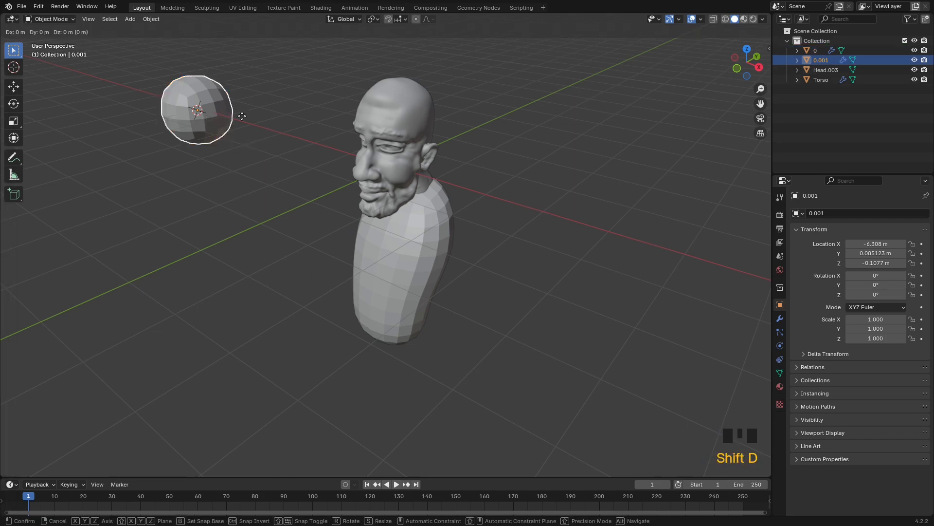
click(302, 158)
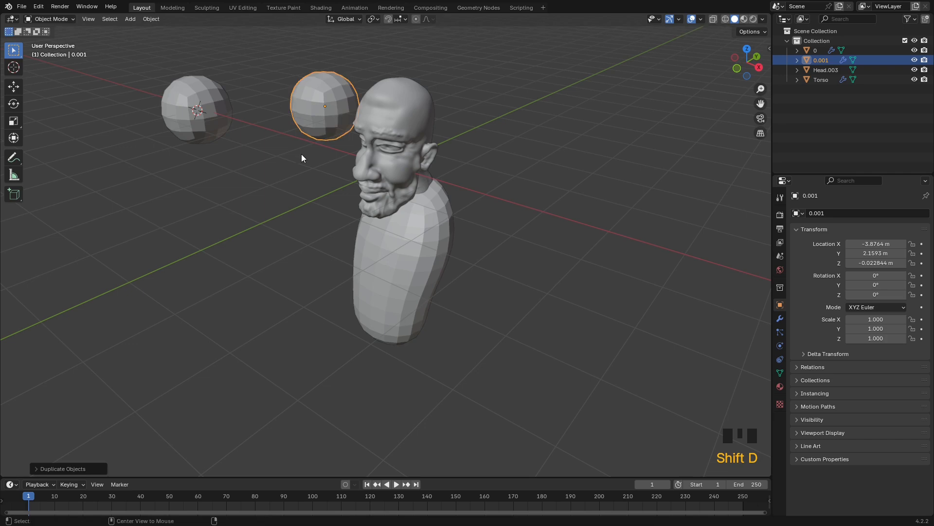
key(alt+g)
key(Tab)
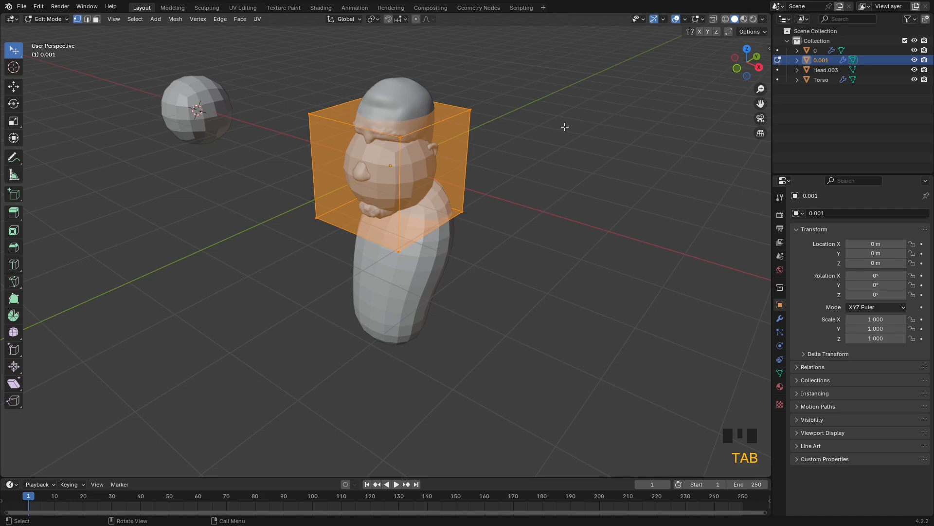
key(KP_3)
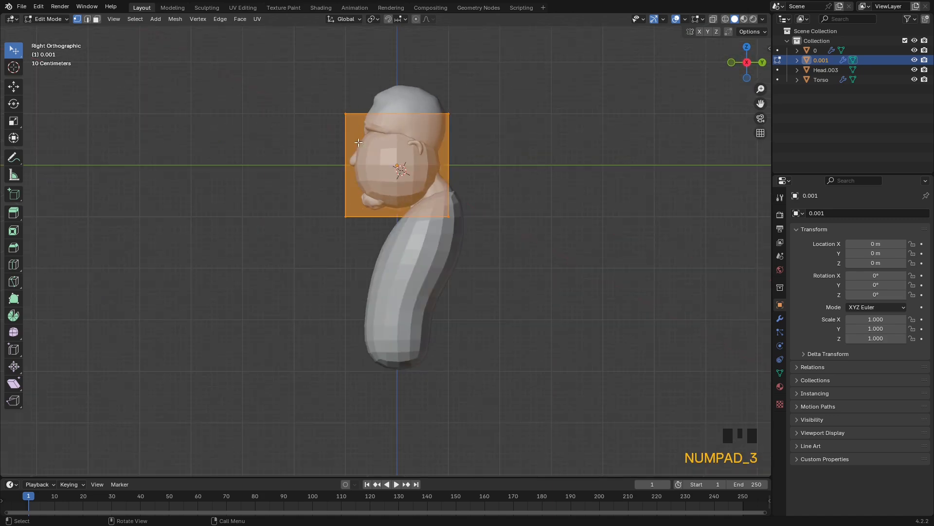
- Practise deselecting and reselecting all vertices of the duplicate, finishing with everything selected
click(274, 150)
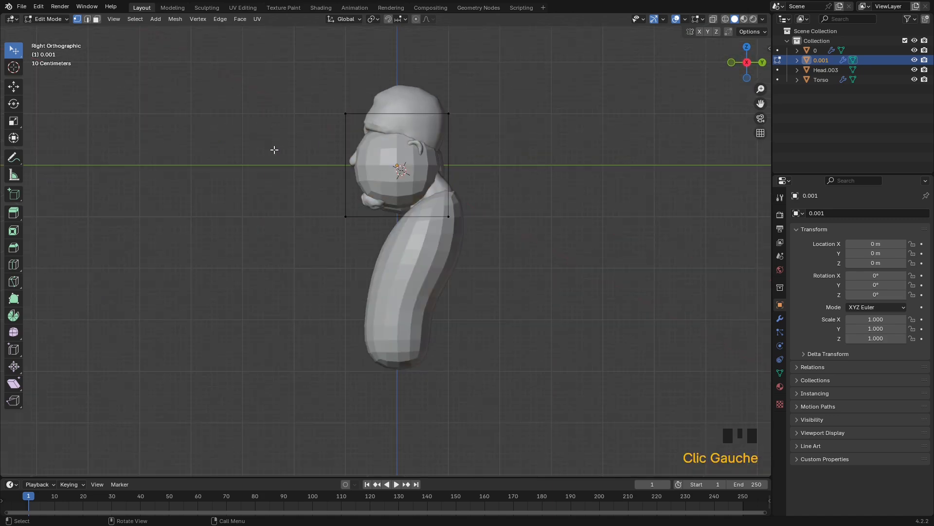
click(135, 20)
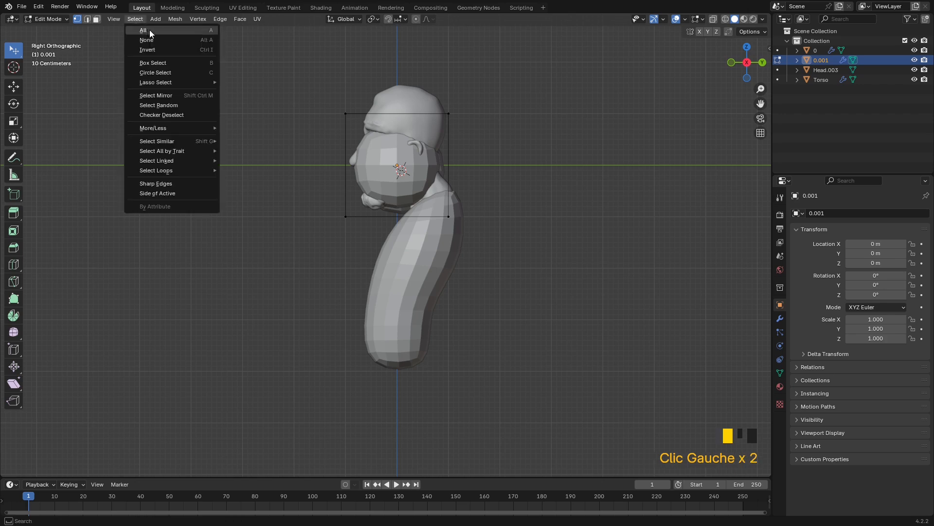
key(a)
key(a)
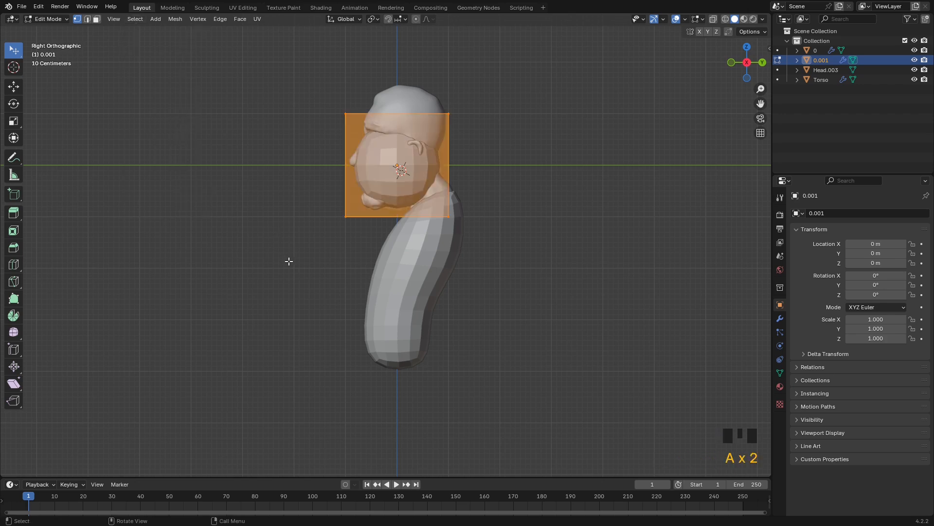
key(a)
key(a)
key(a)
key(alt+a)
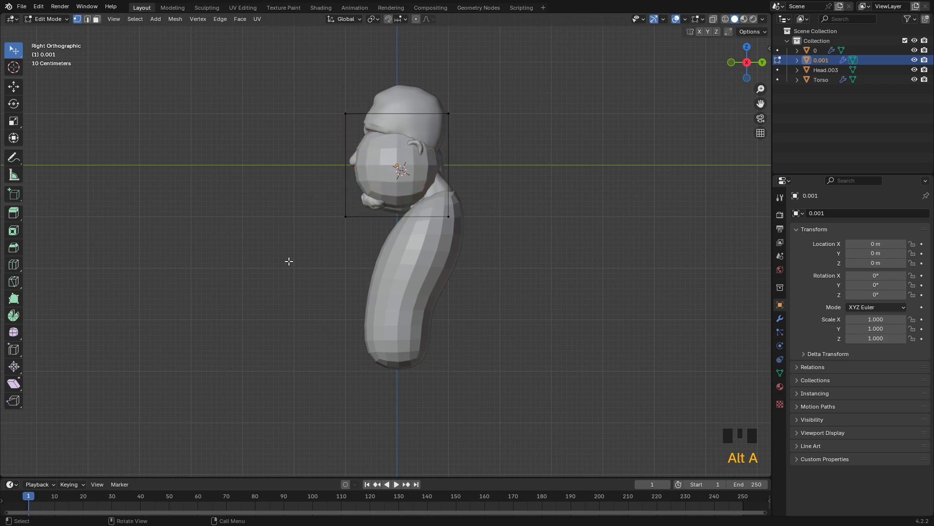
key(a)
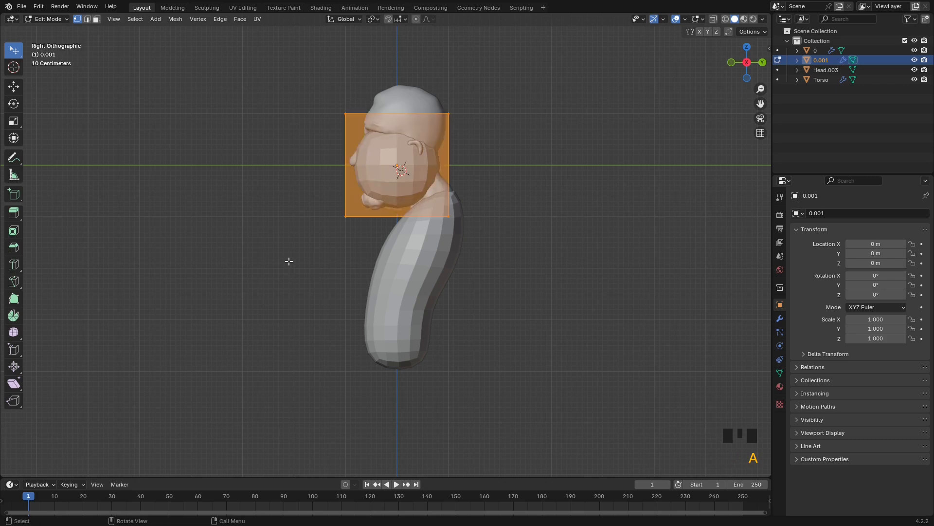
key(a)
key(a)
key(a)
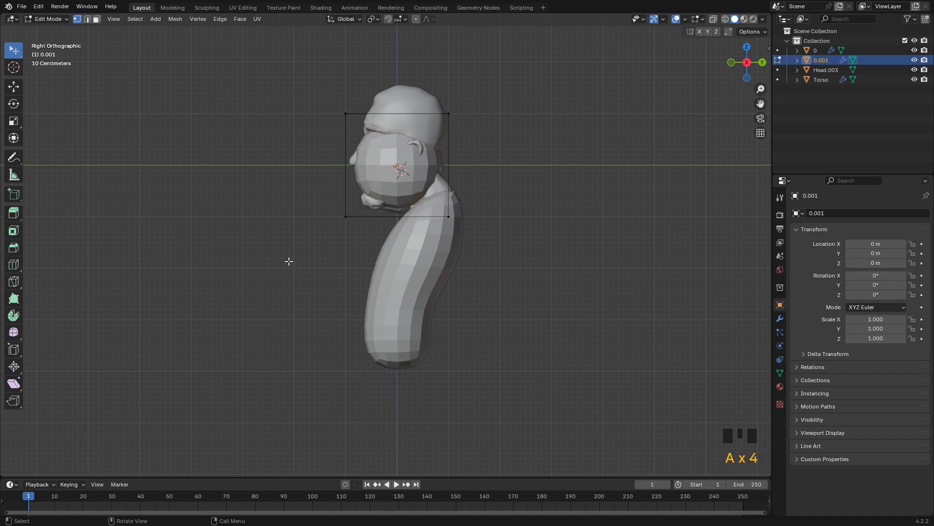
key(a)
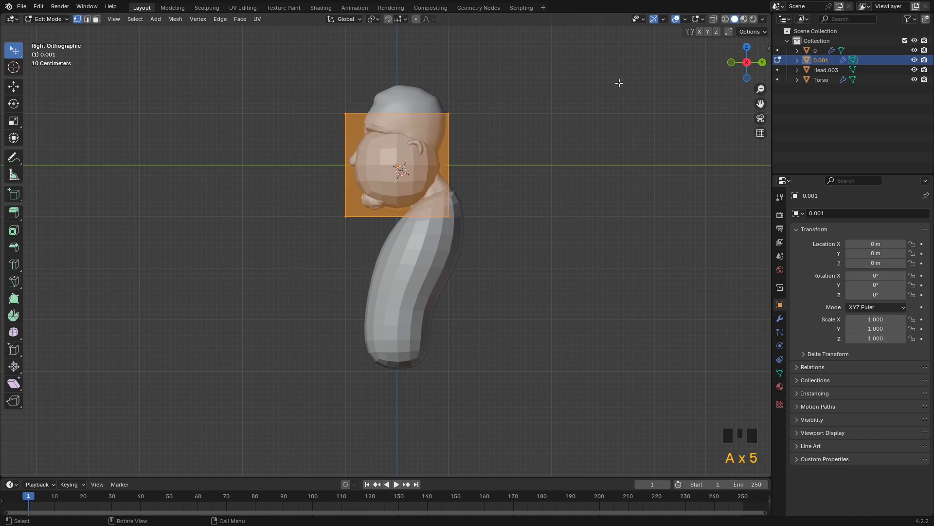
- Turn on X-axis mirror editing and move the whole duplicate mesh down to the base of the Torso
click(700, 33)
key(g)
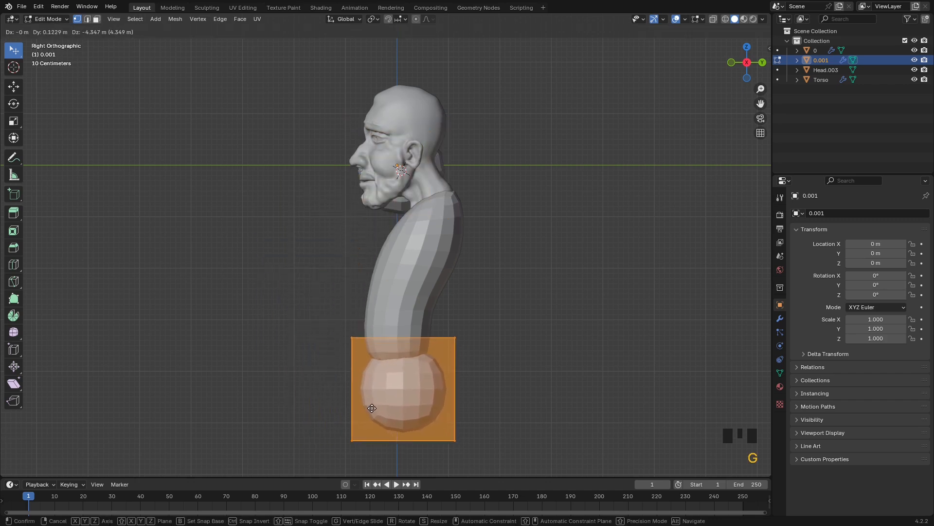
click(372, 407)
- Add two centred loop cuts to the duplicate's cage, one vertical along the front and one horizontal at mid-height
middle_drag(423, 325, 441, 239)
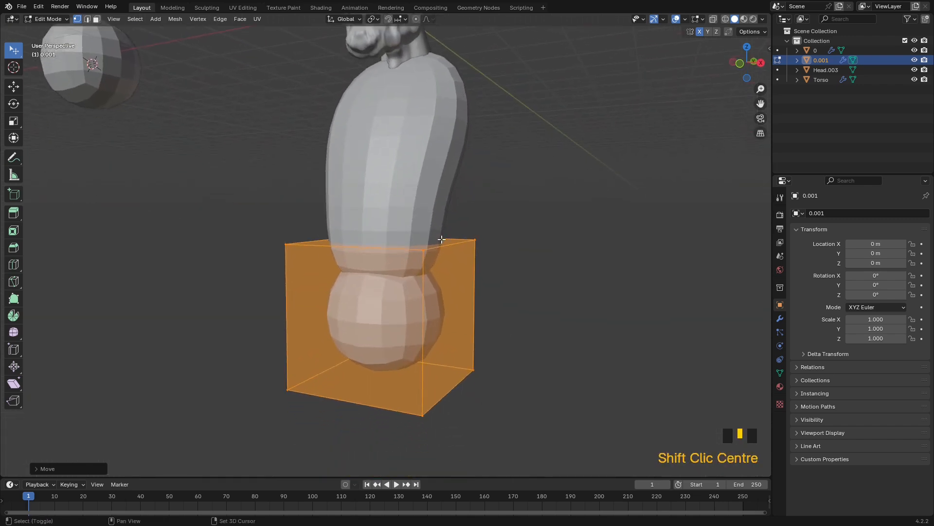
key(ctrl+r)
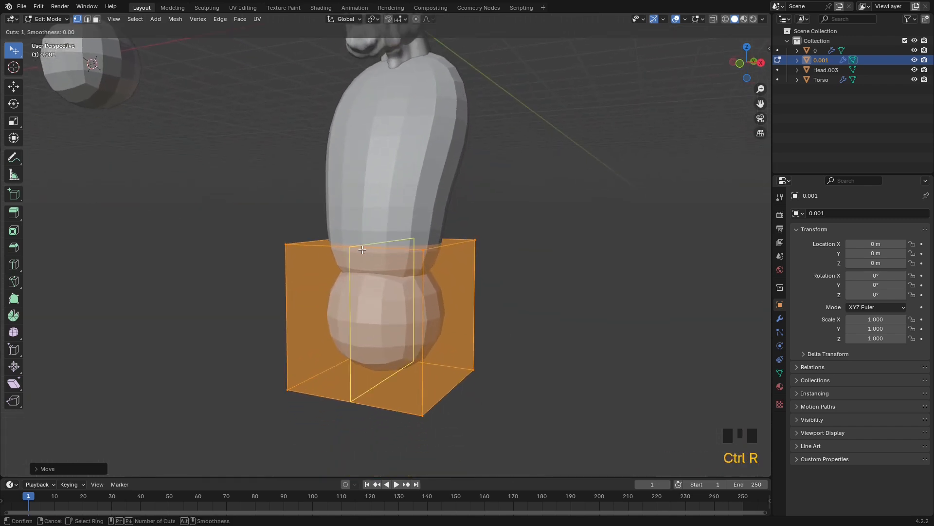
click(362, 249)
right_click(362, 249)
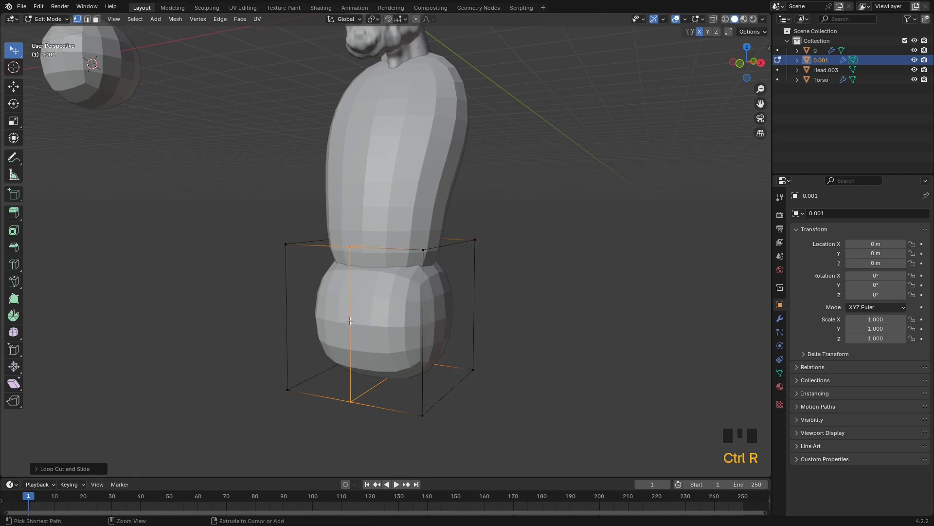
key(ctrl+r)
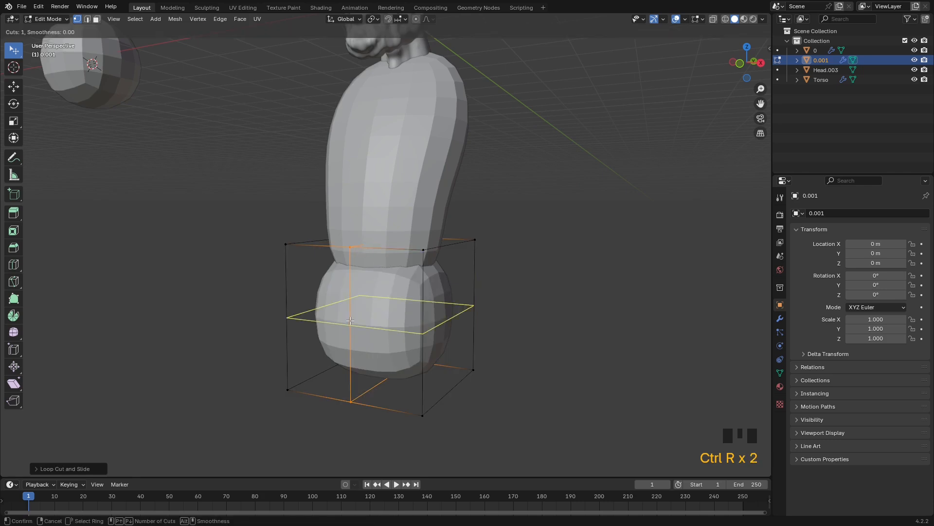
click(350, 321)
right_click(350, 320)
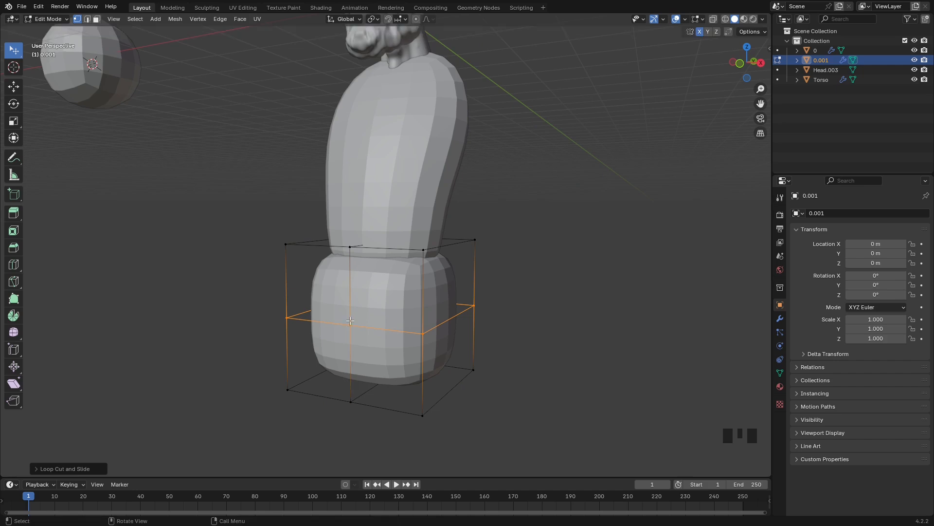
- In right orthographic view, pull the cage's upper and lower corner vertices inward and its rear middle vertex slightly outward
click(761, 62)
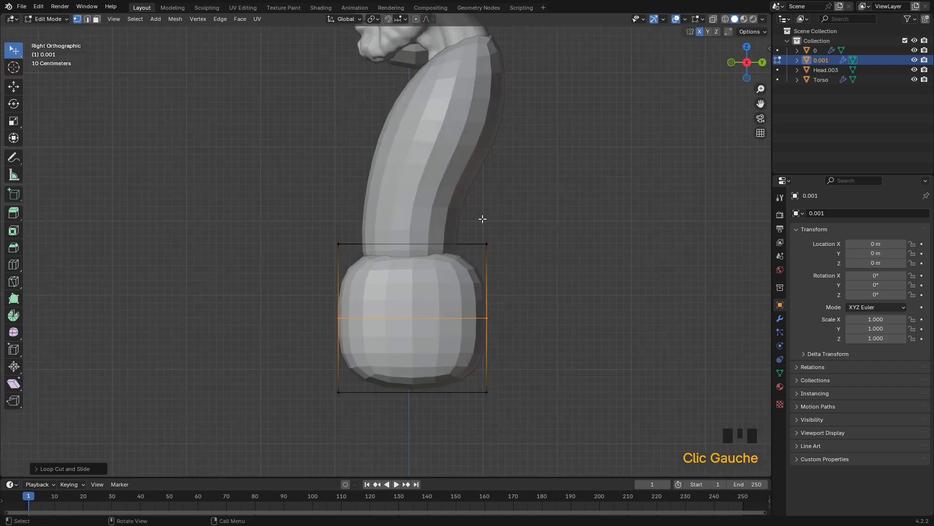
click(339, 244)
drag(338, 244, 368, 244)
drag(487, 243, 442, 238)
mouse_move(486, 319)
mouse_down()
mouse_move(466, 293)
mouse_move(483, 294)
mouse_move(482, 328)
mouse_move(498, 311)
mouse_up()
drag(482, 389, 446, 345)
drag(340, 390, 380, 351)
- Shape the cage's side profile by raising the front top vertex and the lower side vertices and tucking in the rear bottom vertex
drag(365, 243, 355, 220)
mouse_move(339, 318)
mouse_down()
mouse_move(367, 298)
mouse_move(340, 303)
mouse_move(341, 326)
mouse_up()
drag(339, 392, 387, 321)
drag(452, 349, 458, 324)
drag(487, 393, 473, 383)
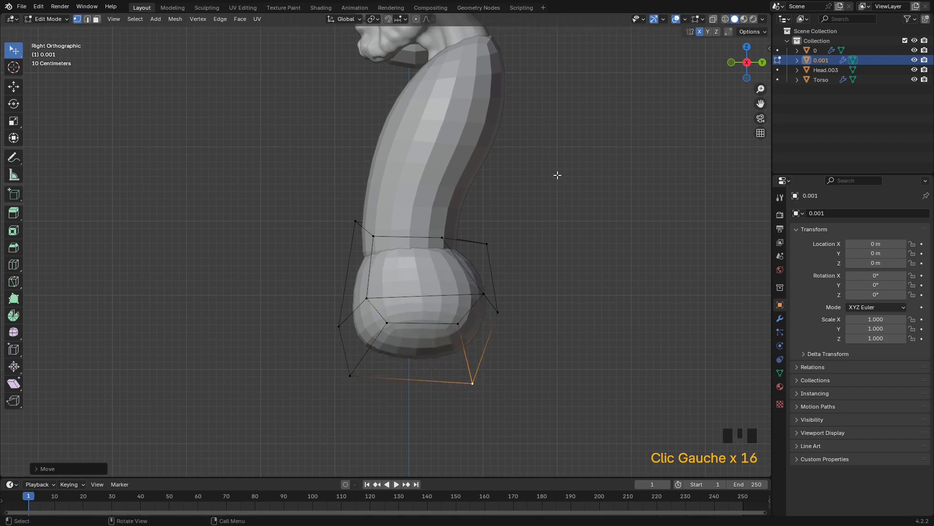
- In front orthographic view, widen the hip cage at its middle, raise its top centre vertex and narrow its lower side vertices symmetrically
click(732, 62)
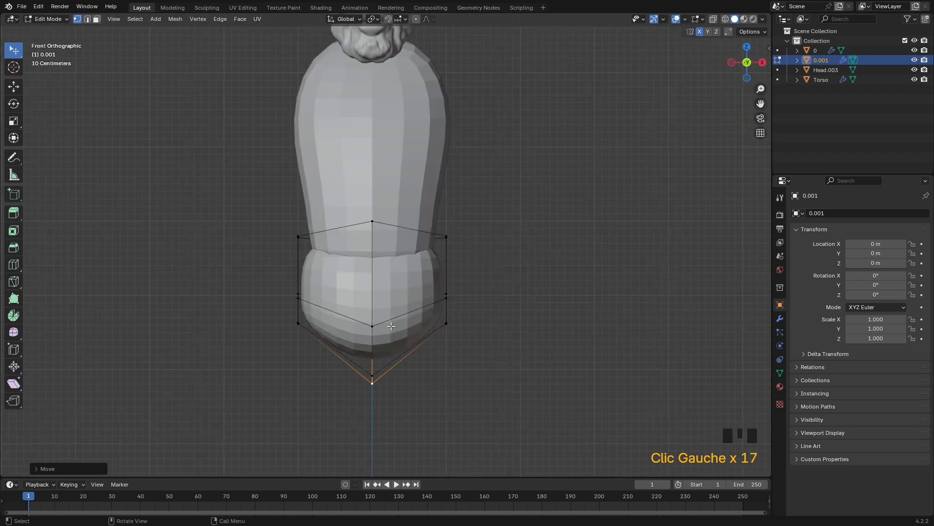
drag(443, 300, 455, 276)
drag(300, 235, 305, 229)
drag(372, 221, 371, 208)
drag(446, 324, 415, 322)
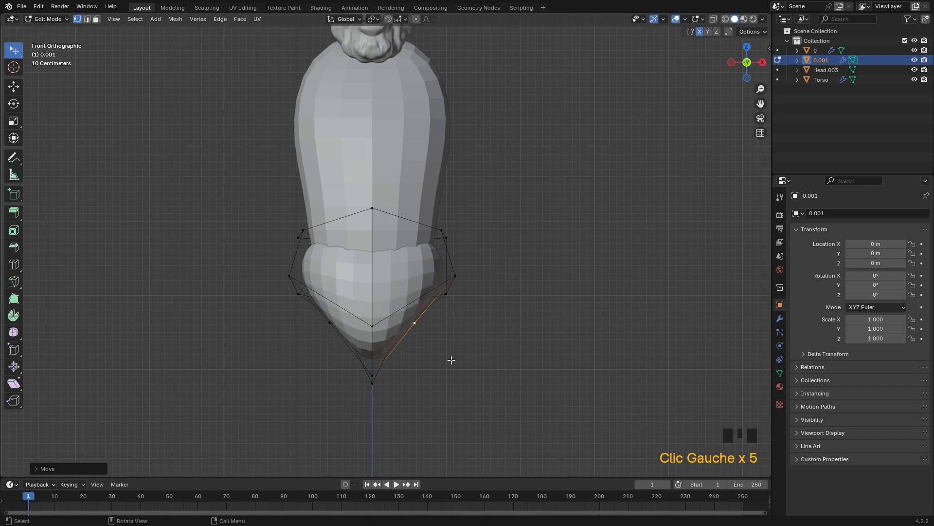
- Refine the hip cage in perspective view by repositioning several side vertices and raising the rear bottom vertex
middle_drag(460, 339, 390, 306)
drag(434, 265, 421, 258)
drag(487, 246, 469, 230)
middle_drag(469, 229, 388, 328)
drag(336, 275, 347, 326)
middle_drag(455, 351, 467, 344)
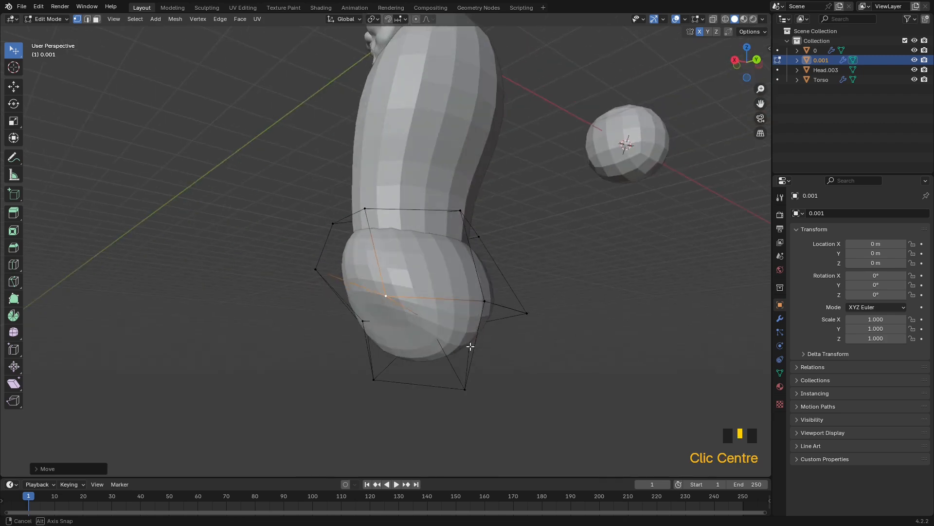
drag(463, 388, 460, 363)
middle_drag(460, 362, 573, 390)
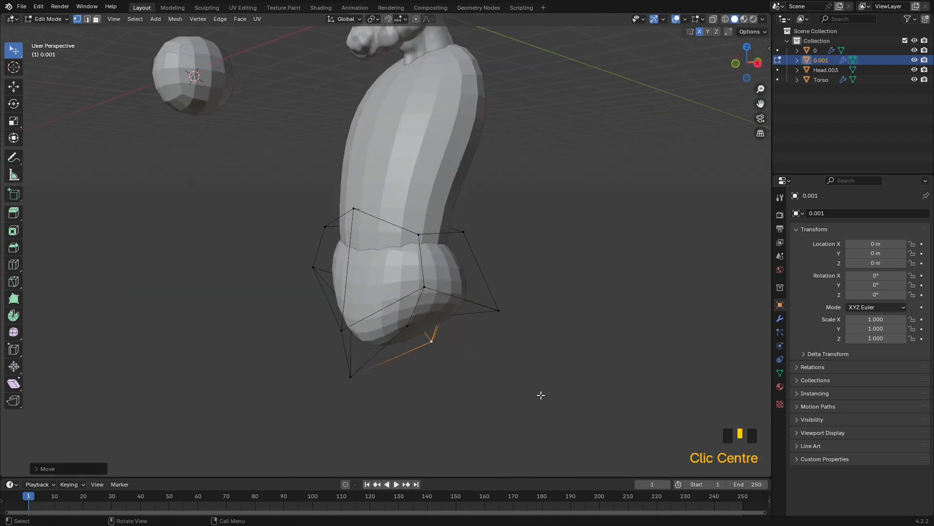
- Return to Object Mode and rename the duplicate under the Torso as Hips
key(Tab)
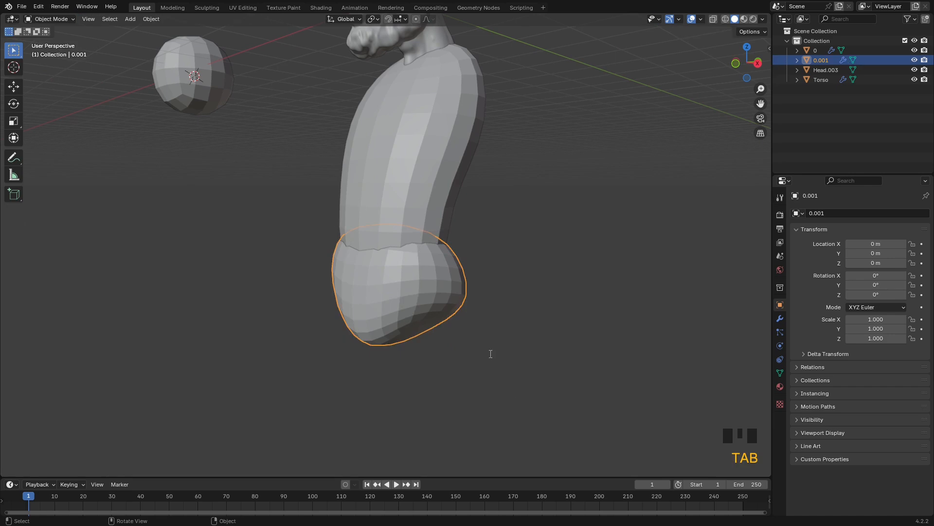
key(F2)
text(Hips)
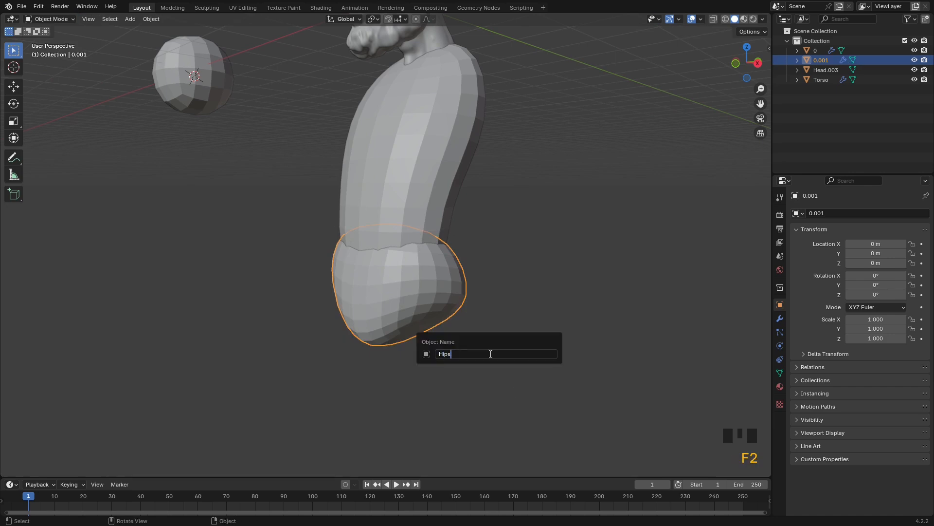
key(Return)
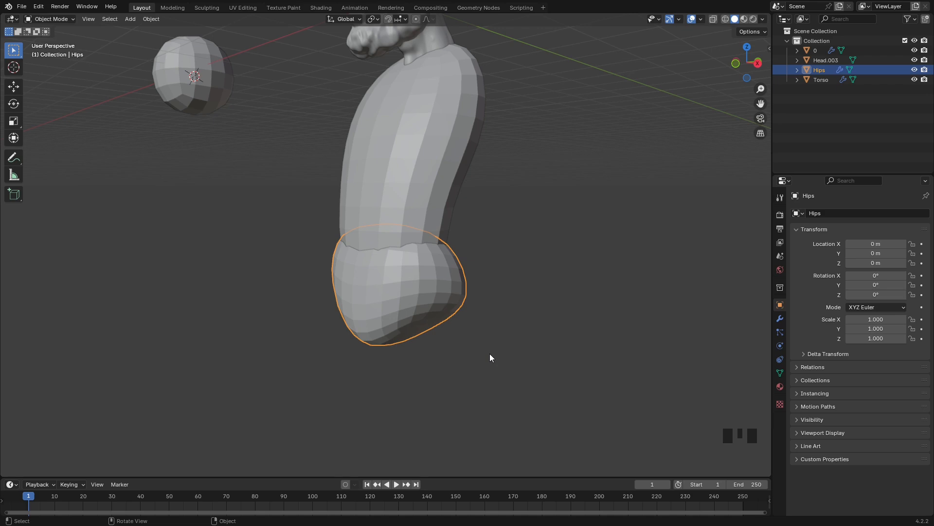
- Save an incremental version of the Blender file
shift+middle_drag(448, 241, 482, 299)
scroll(470, 299, down, 2)
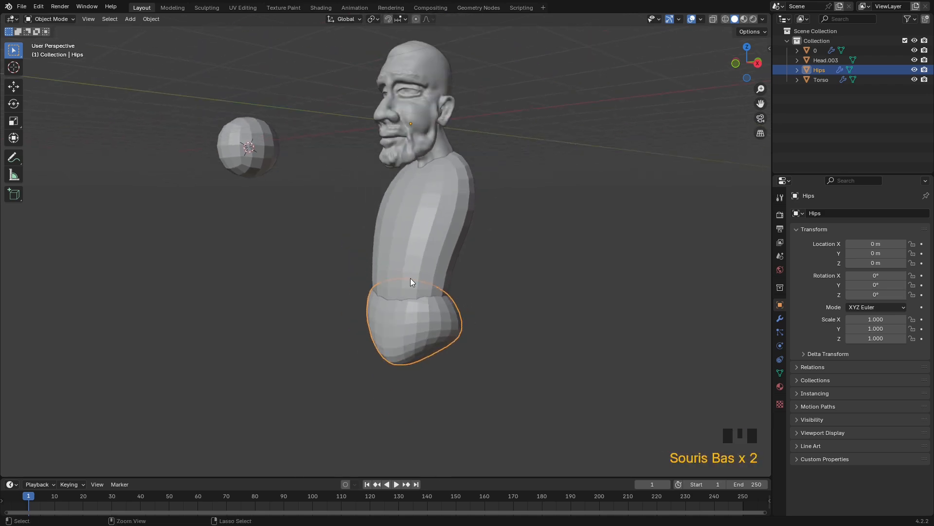
key(ctrl+alt+s)
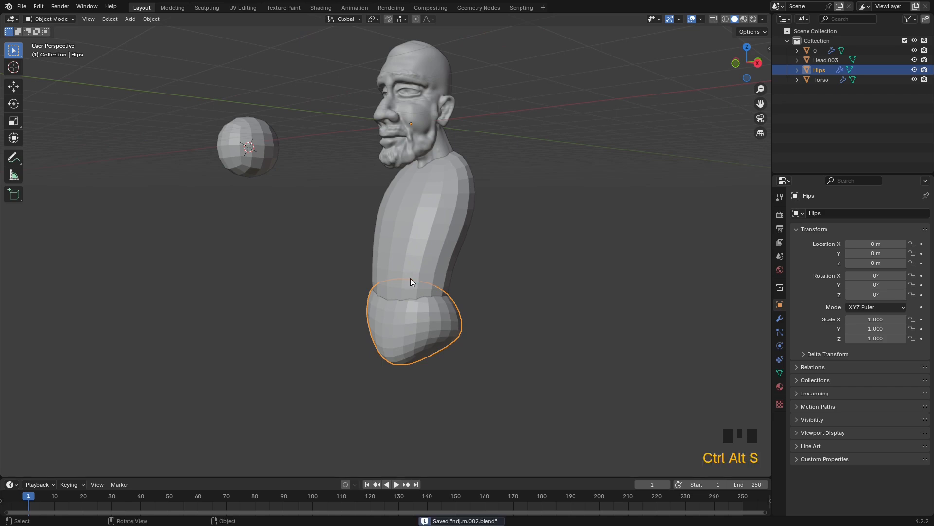
- Duplicate the standalone subdivided sphere and place the copy between it and the head
mouse_move(392, 188)
middle_down()
mouse_move(475, 198)
mouse_move(398, 195)
middle_up()
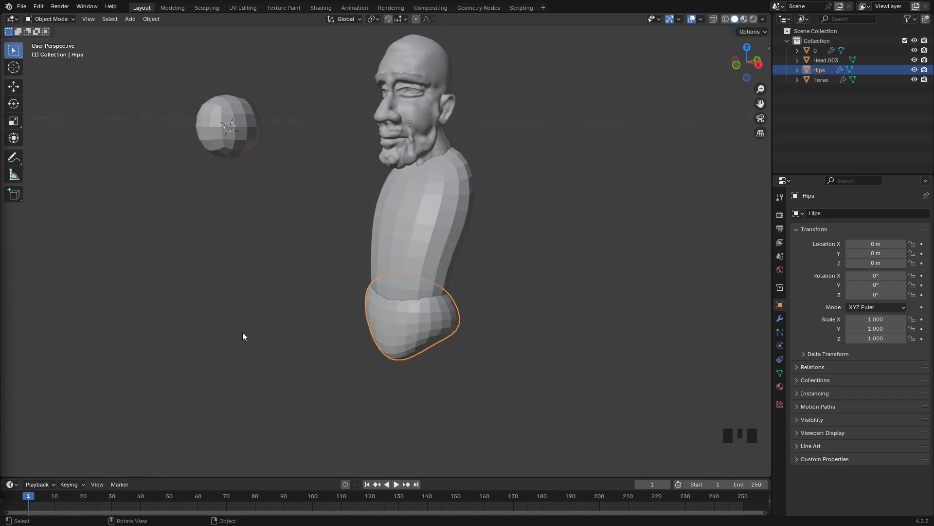
click(218, 134)
middle_drag(218, 134, 255, 215)
scroll(214, 216, down, 5)
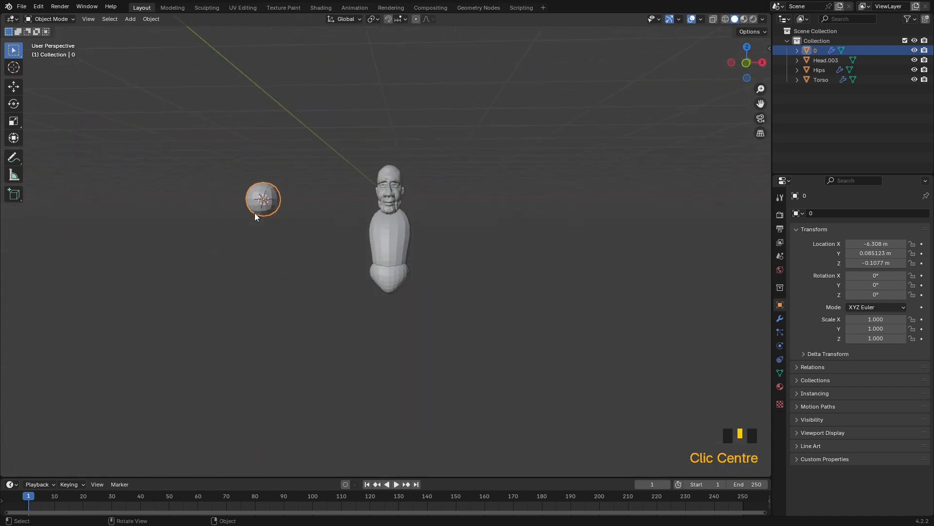
key(shift+d)
click(328, 204)
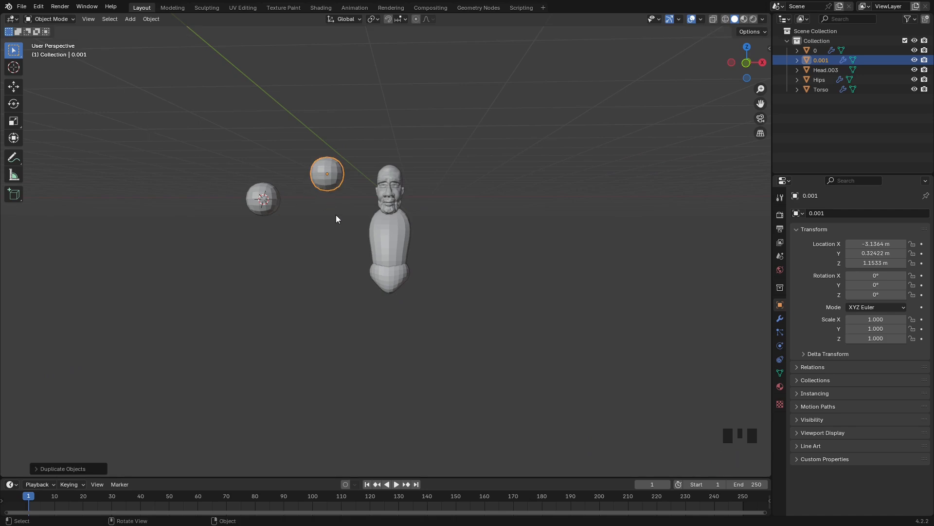
- In right orthographic view, move the duplicate down to chest height at the front of the torso
click(746, 64)
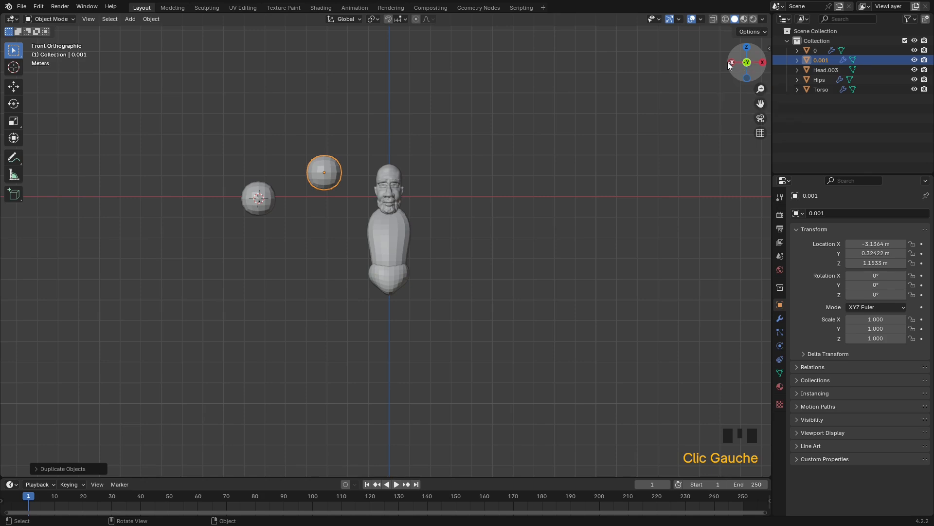
click(729, 63)
click(729, 63)
click(729, 64)
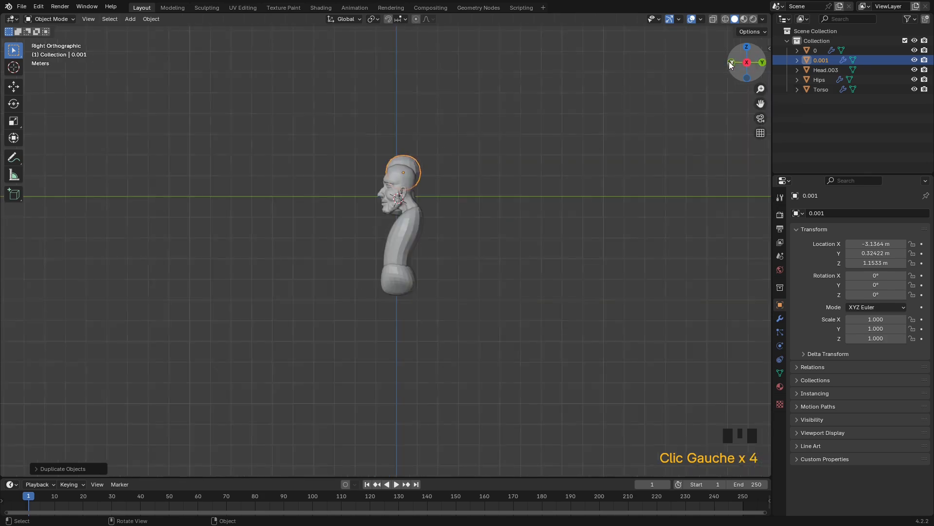
key(g)
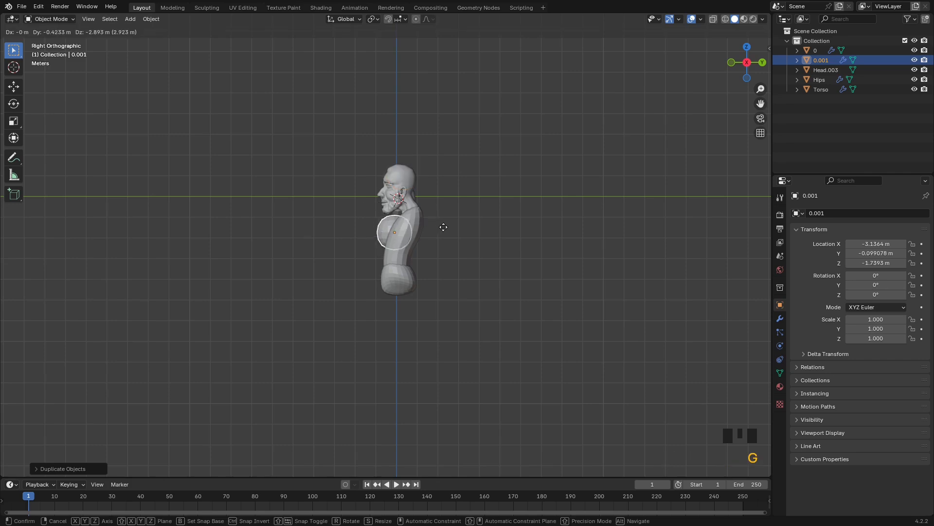
click(442, 230)
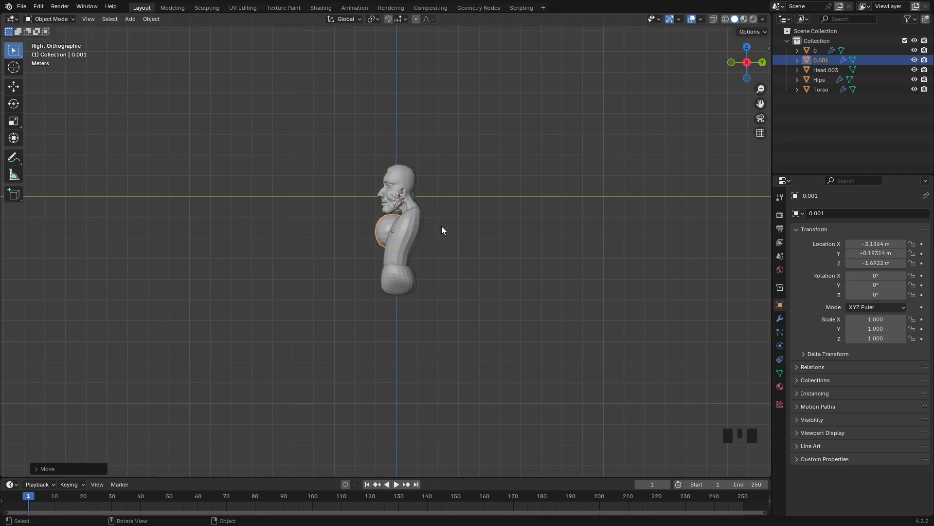
- In front orthographic view, position the duplicate over one side of the chest and scale it to about 0.54
click(732, 63)
scroll(370, 234, up, 4)
key(g)
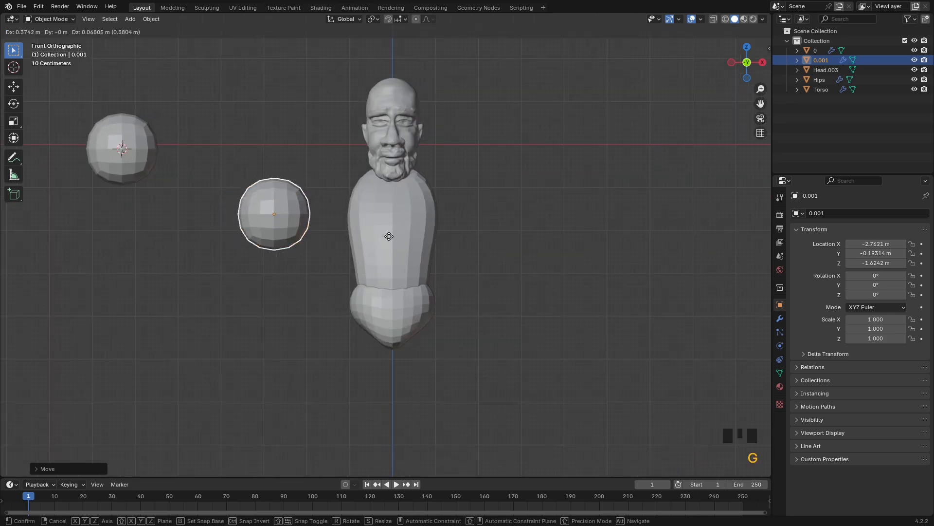
click(495, 240)
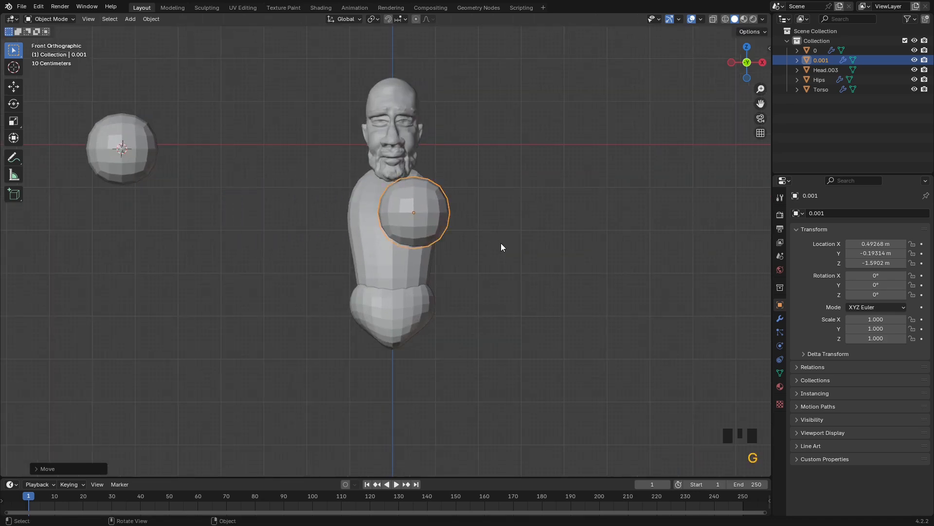
key(s)
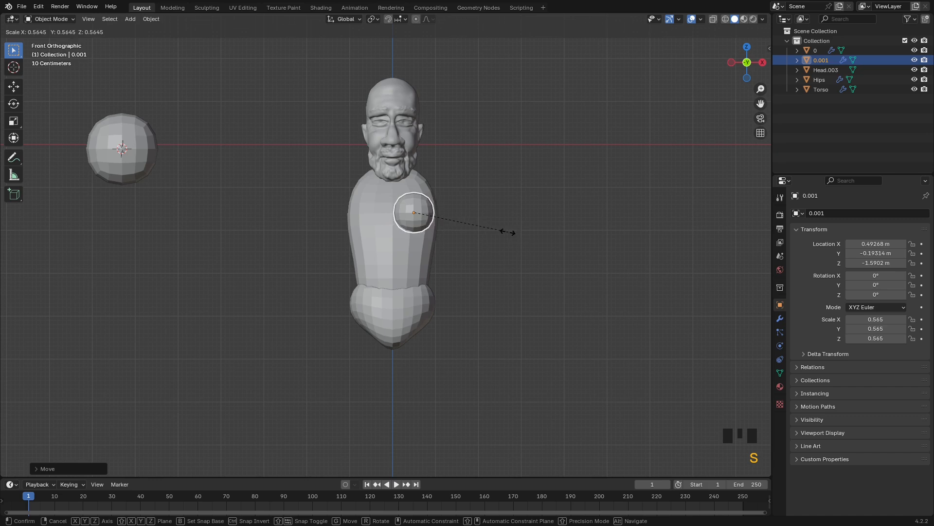
click(529, 240)
- From the side, tilt the chest form about 19° to follow the torso and sink it partly into the chest
middle_drag(529, 239, 411, 238)
scroll(411, 238, up, 1)
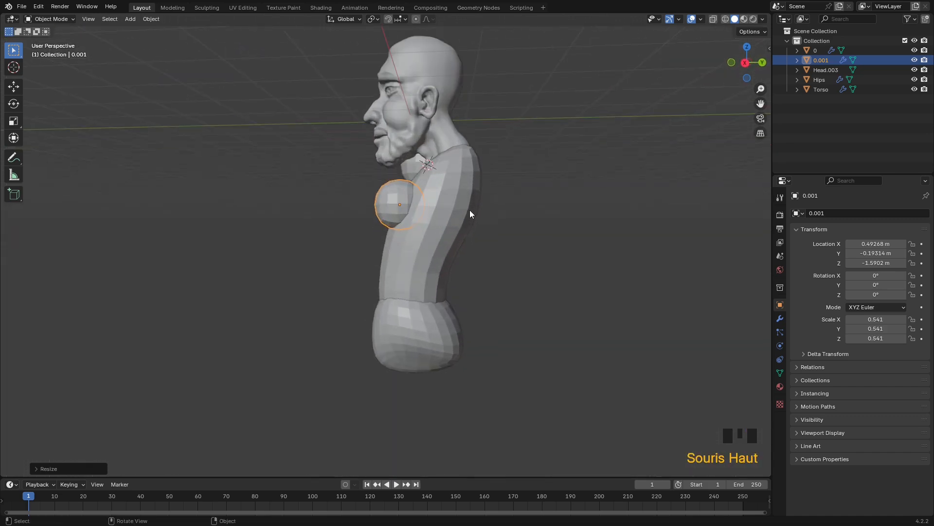
key(r)
click(488, 236)
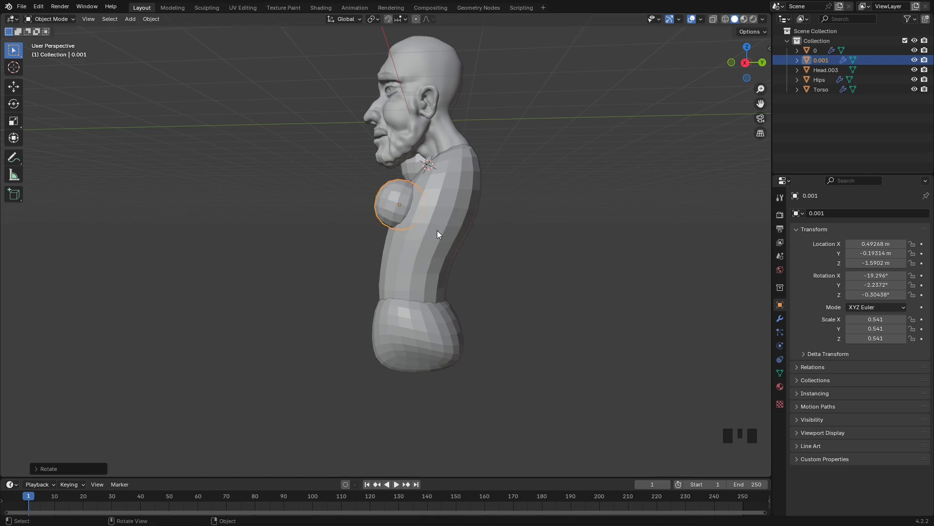
key(g)
click(498, 254)
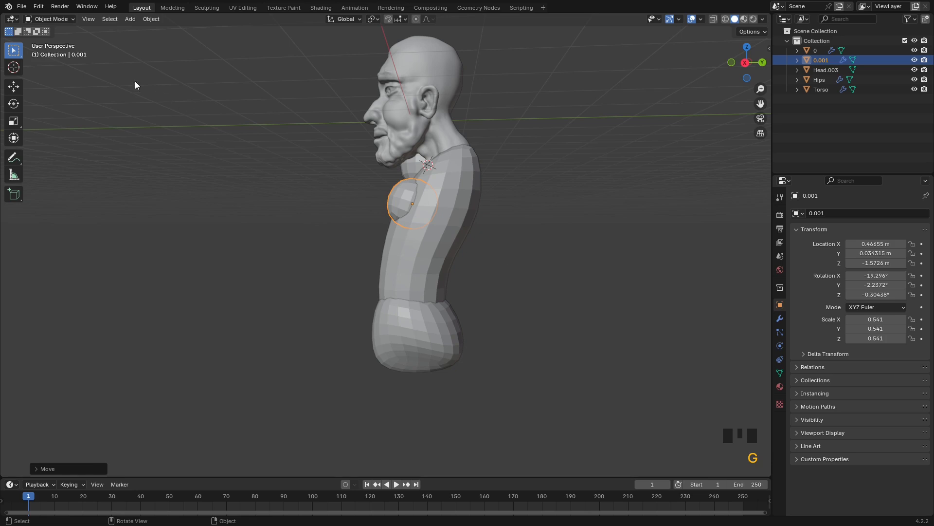
- Enter Edit Mode on the chest form and, in right orthographic view, pull an upper rear cage vertex up and back toward the shoulder
click(60, 19)
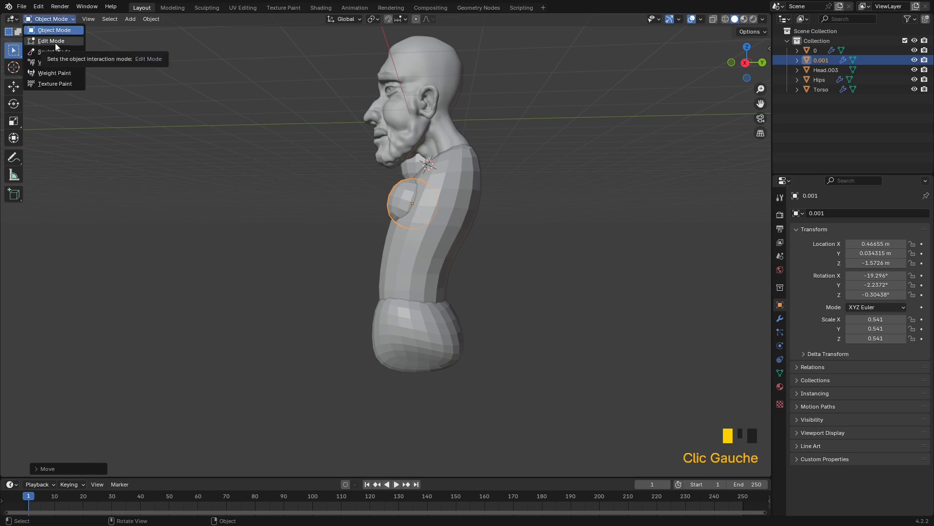
click(56, 41)
middle_drag(485, 189, 436, 192)
click(436, 192)
mouse_move(486, 166)
middle_down()
mouse_move(532, 165)
mouse_move(502, 172)
middle_up()
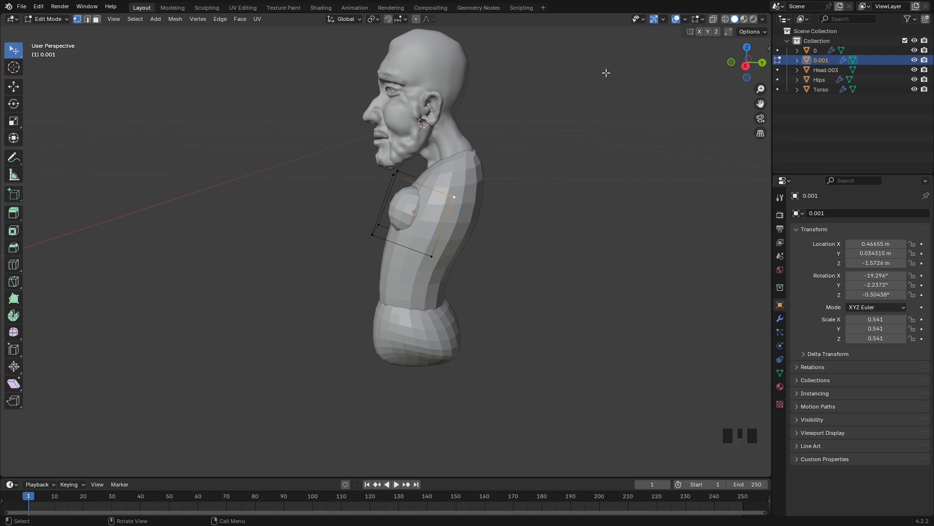
click(713, 20)
click(713, 20)
click(712, 19)
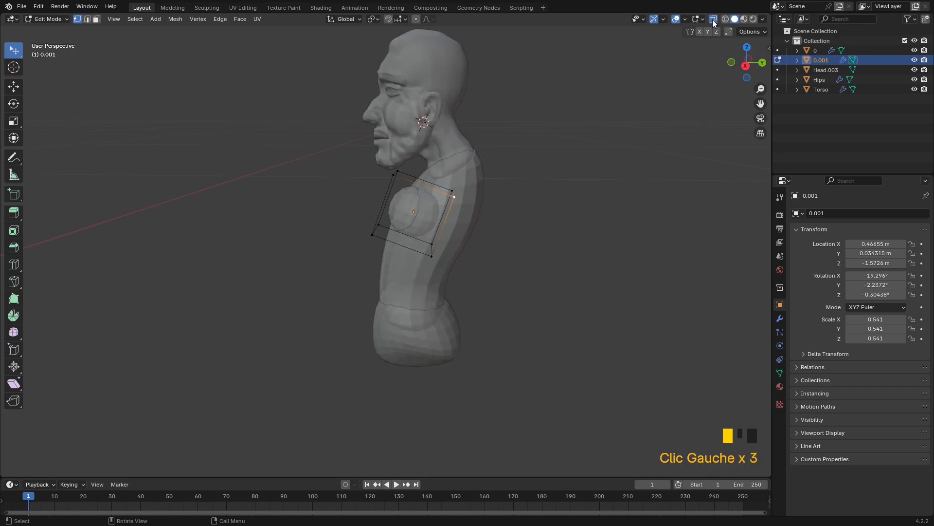
click(746, 67)
drag(521, 132, 553, 78)
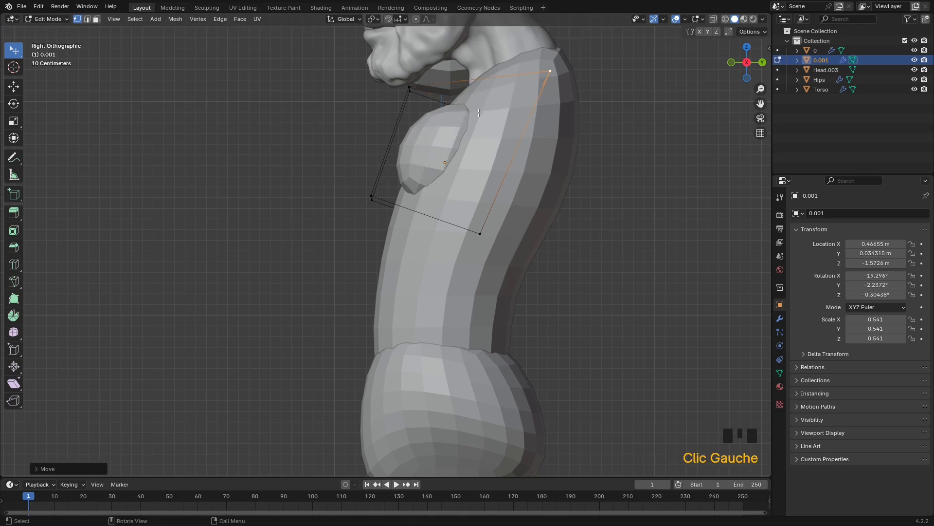
- With X-ray on, pull the other upper rear vertex to match and shift an upper front vertex slightly back and down
double_click(512, 90)
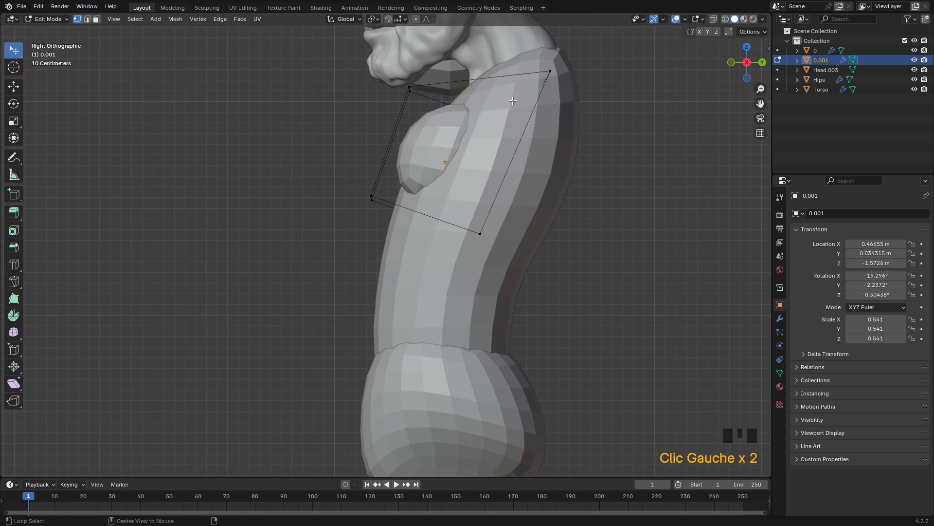
key(alt+z)
drag(517, 129, 547, 75)
drag(414, 91, 431, 100)
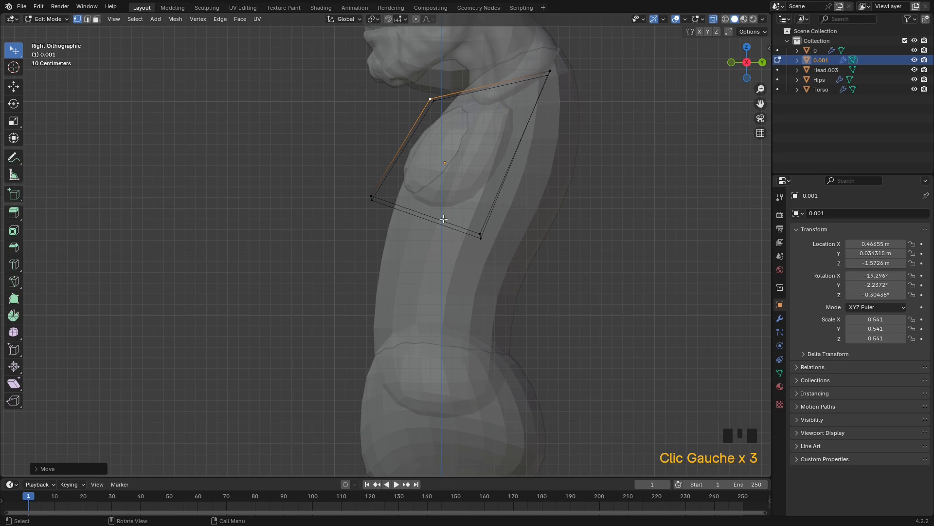
- In solid perspective view, nudge the chest cage's upper inner front vertex and pull its lower corner vertices down and outward
key(alt+z)
middle_drag(376, 198, 498, 217)
drag(399, 99, 389, 95)
drag(391, 206, 370, 235)
drag(517, 206, 527, 245)
middle_drag(527, 243, 437, 226)
drag(507, 237, 528, 242)
mouse_move(527, 242)
middle_down()
mouse_move(539, 236)
mouse_move(543, 249)
mouse_move(530, 236)
middle_up()
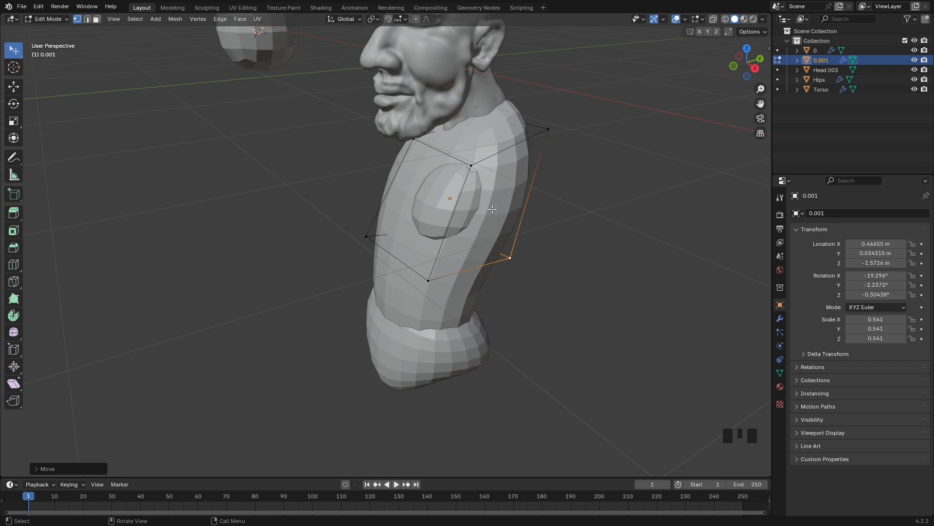
key(alt+z)
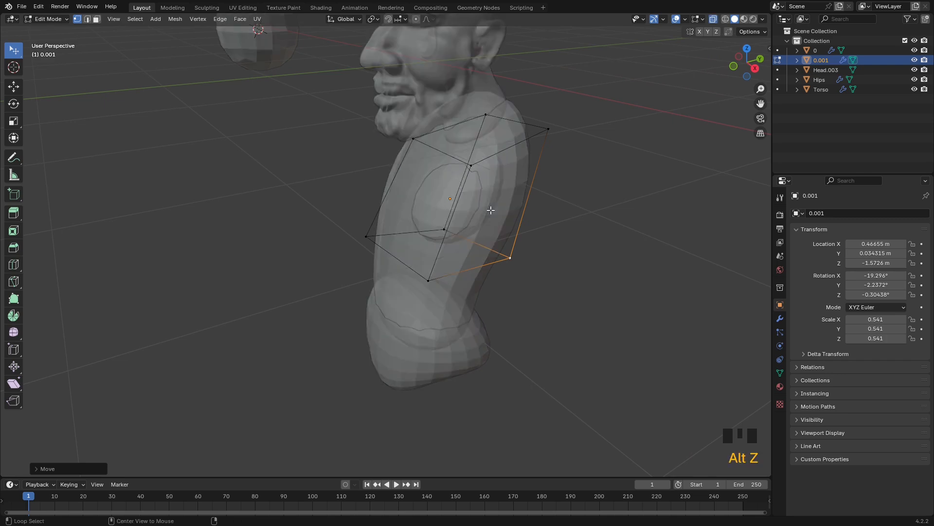
key(alt+z)
middle_drag(492, 214, 530, 198)
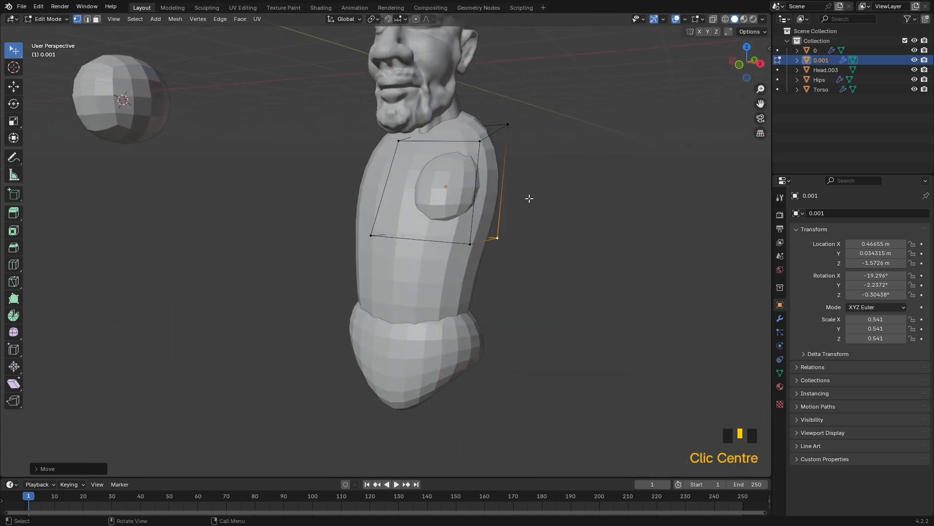
- Return to Object Mode and add an X-axis Mirror modifier to the chest form, using Head.003 as the mirror object
click(54, 21)
click(51, 27)
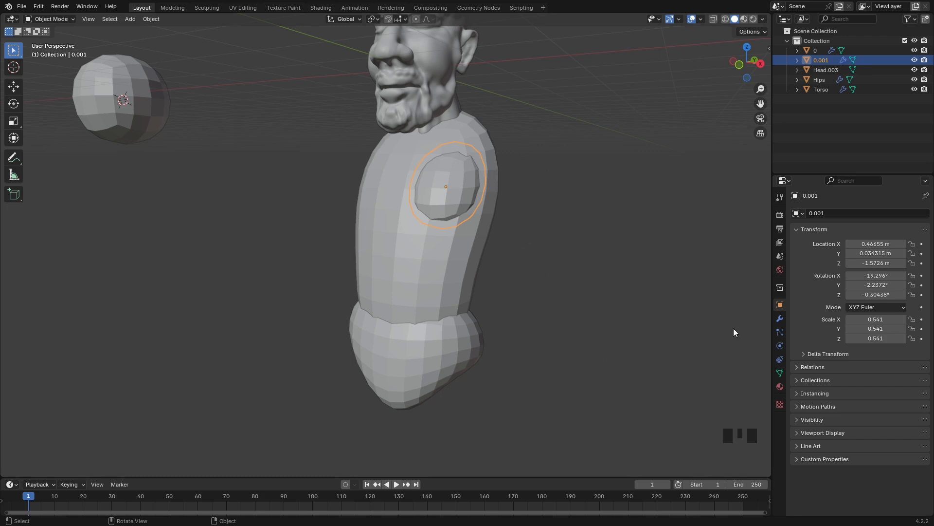
click(780, 319)
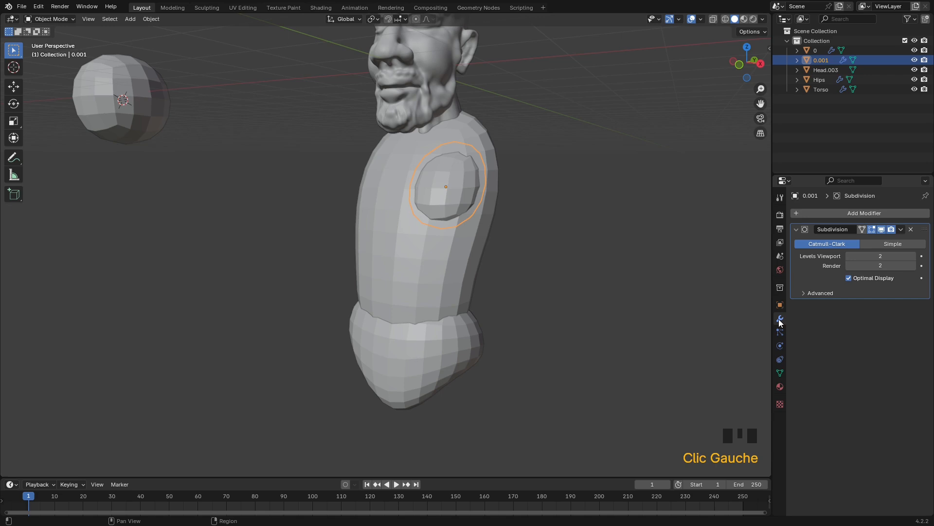
click(825, 214)
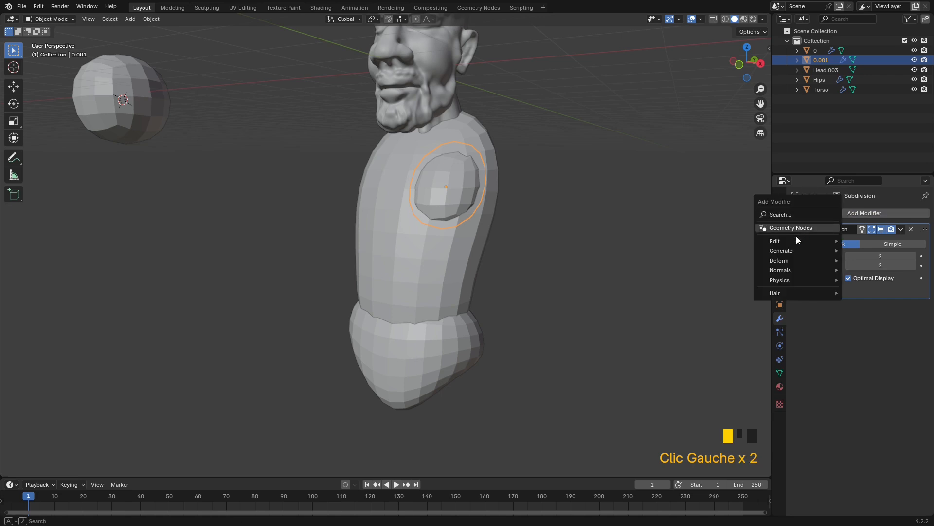
mouse_move(789, 250)
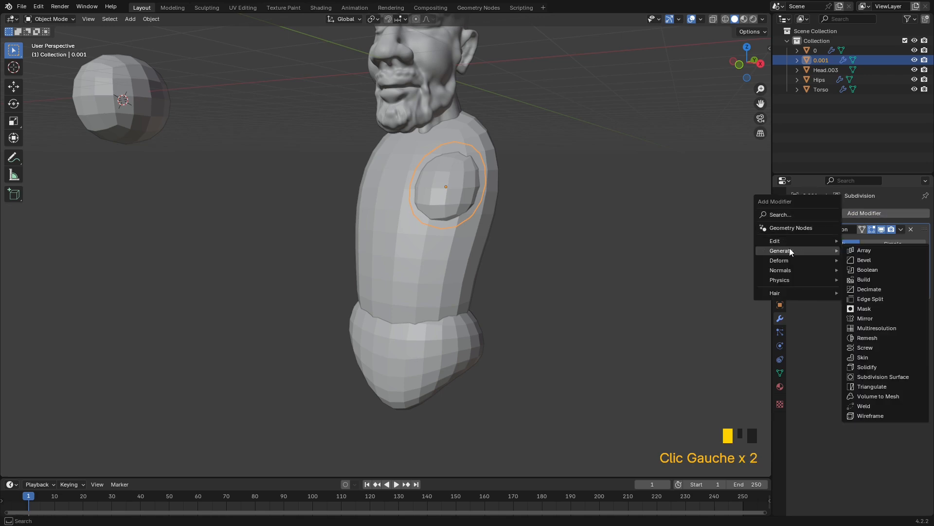
click(865, 318)
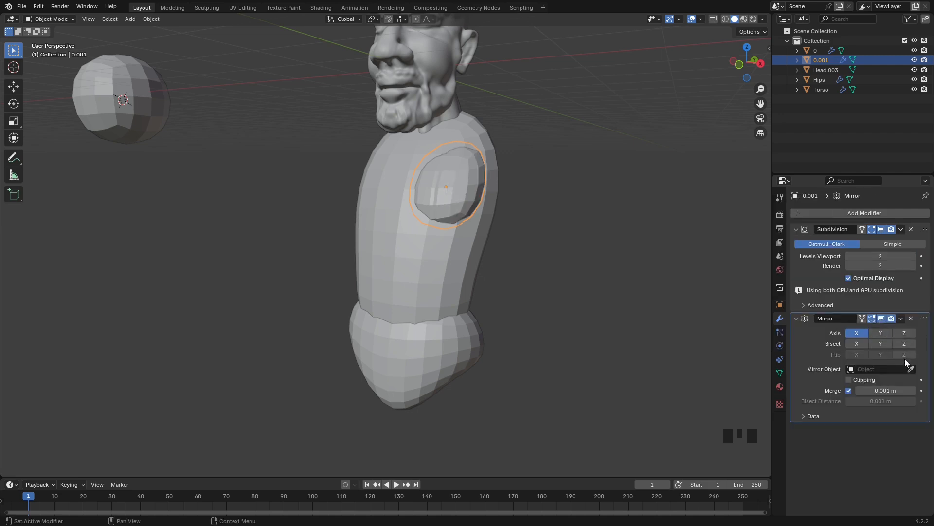
middle_drag(564, 287, 468, 139)
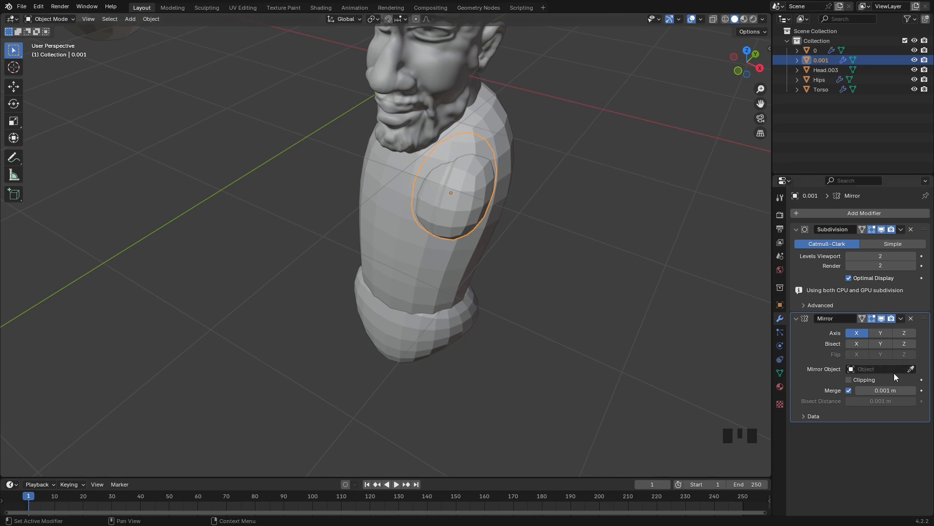
click(911, 370)
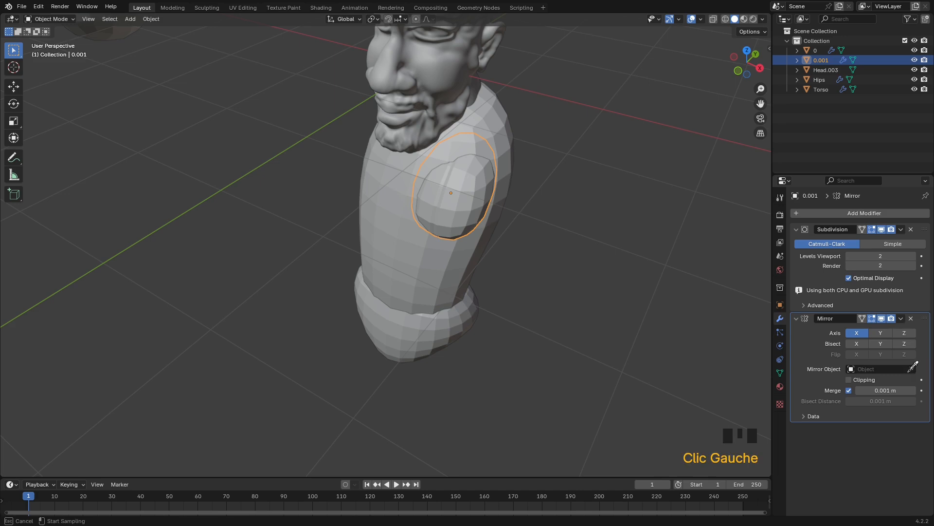
click(453, 67)
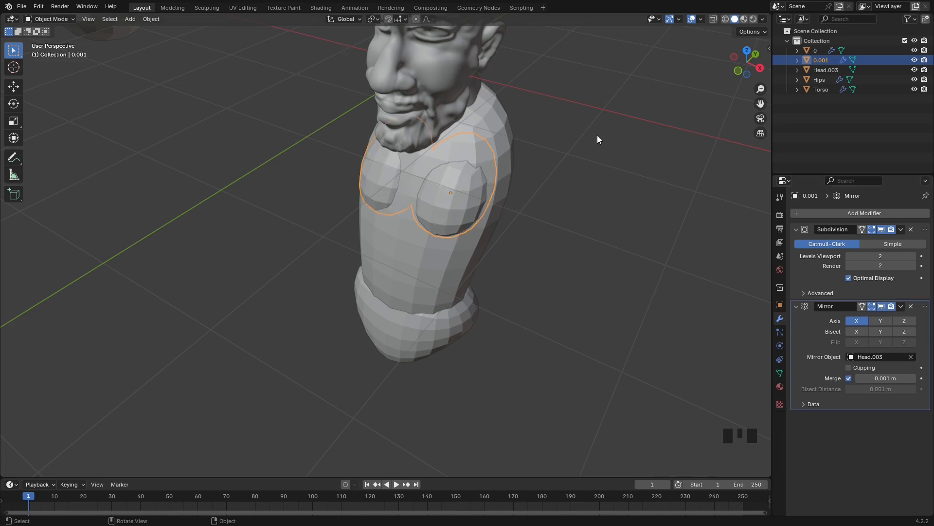
- Back in Edit Mode, pull the chest cage's lower inner vertices toward the body's centreline and lower the front one
click(42, 19)
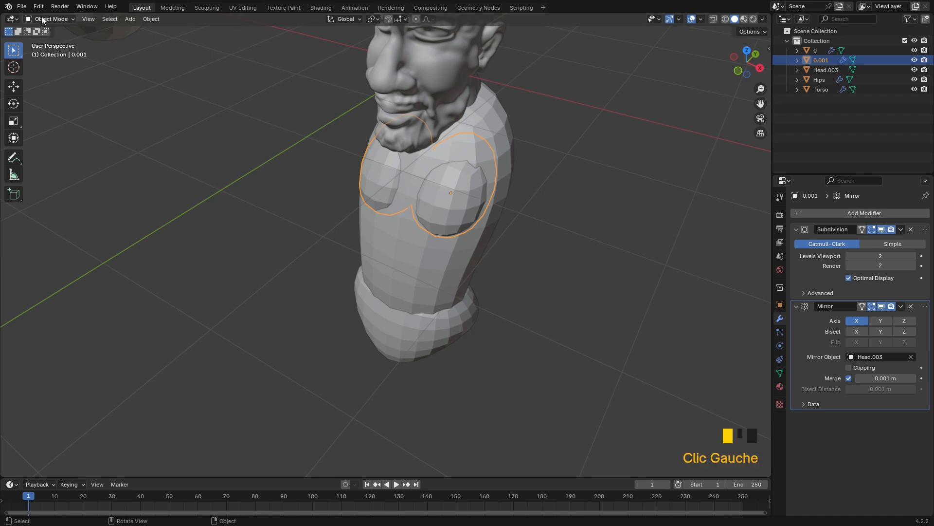
click(45, 30)
click(54, 20)
click(51, 41)
middle_drag(379, 148, 423, 192)
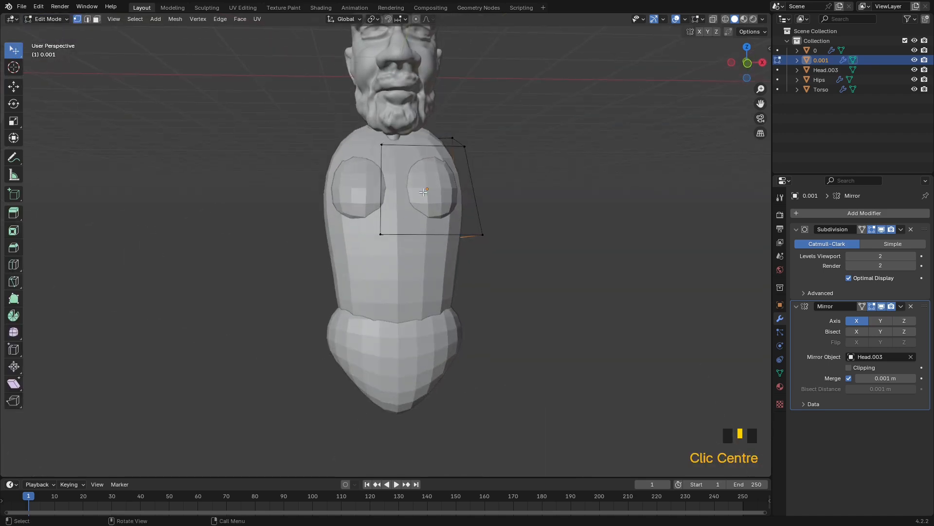
middle_drag(385, 236, 388, 214)
drag(389, 264, 359, 265)
drag(381, 227, 357, 212)
middle_drag(358, 212, 373, 248)
drag(369, 222, 364, 242)
- Pull the cage's lower outer front vertex outward and down, and shift the upper inner front vertex toward the opposite side of the chest
drag(485, 237, 505, 255)
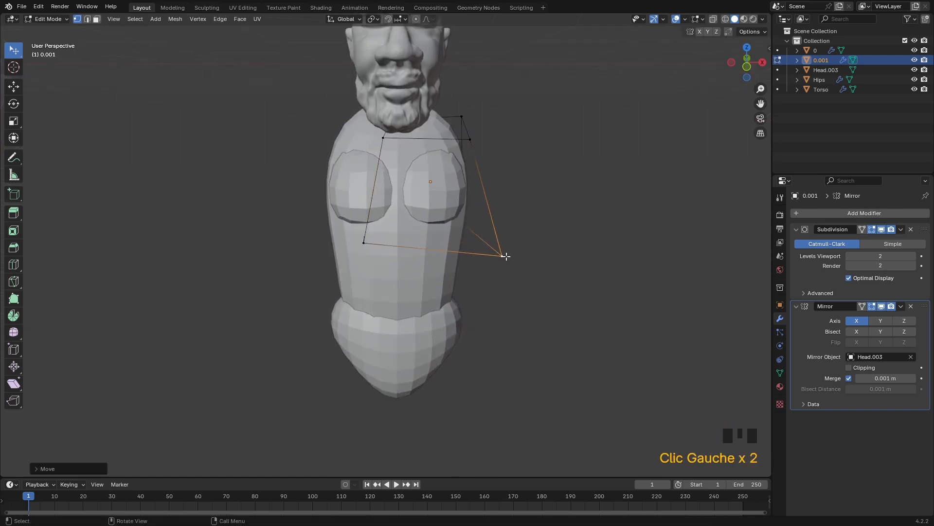
drag(384, 137, 373, 137)
middle_drag(417, 163, 392, 151)
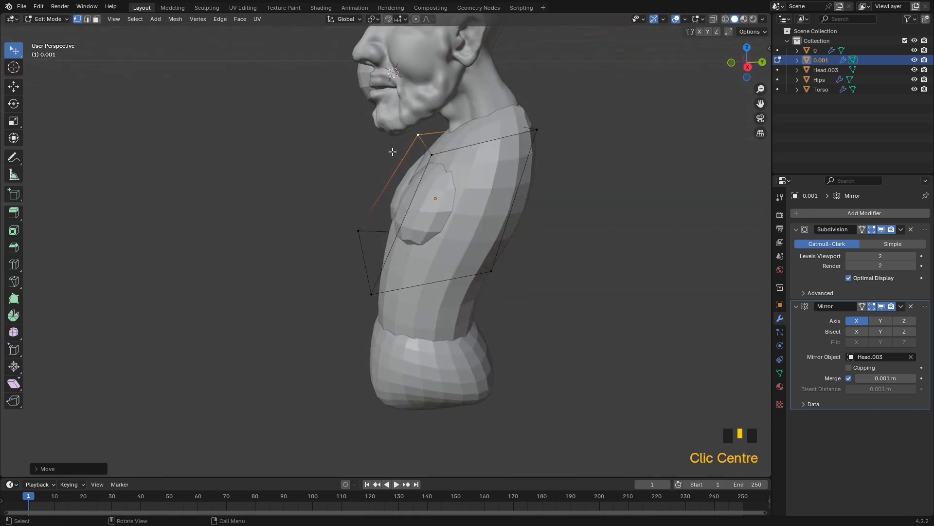
middle_drag(502, 150, 620, 125)
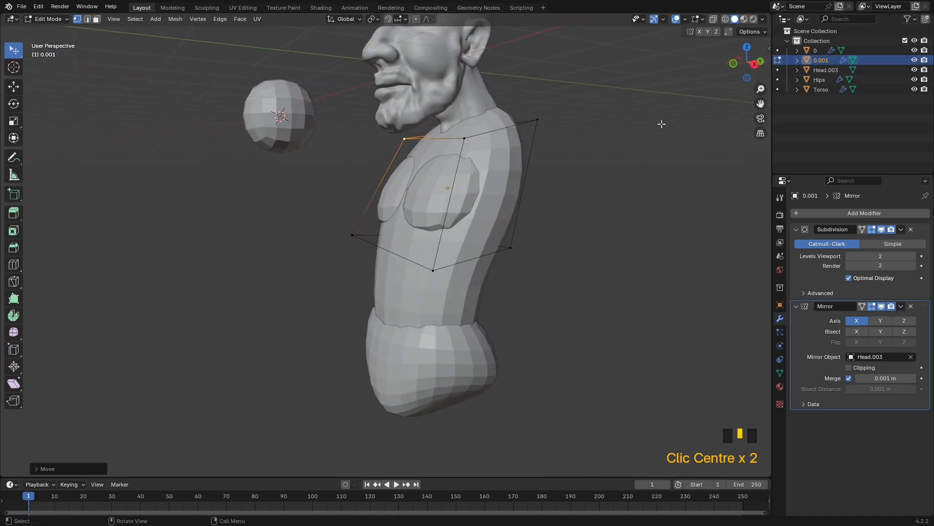
- Switch editing to the torso and pull its upper front cage vertices forward and slightly down
click(778, 89)
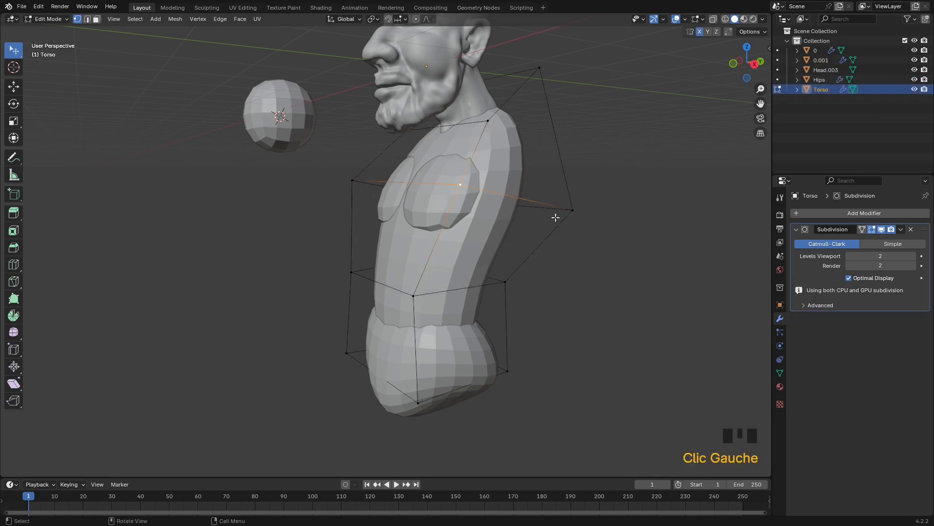
middle_drag(556, 215, 623, 214)
drag(447, 89, 445, 96)
drag(459, 130, 435, 137)
middle_drag(475, 141, 443, 171)
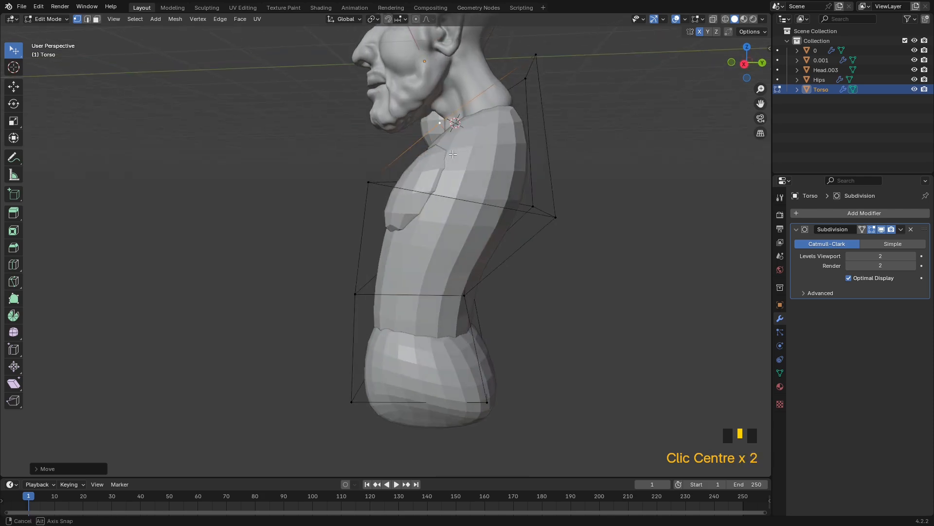
- Switch editing back to the chest form and nudge its lower front cage vertices back and slightly down
click(778, 61)
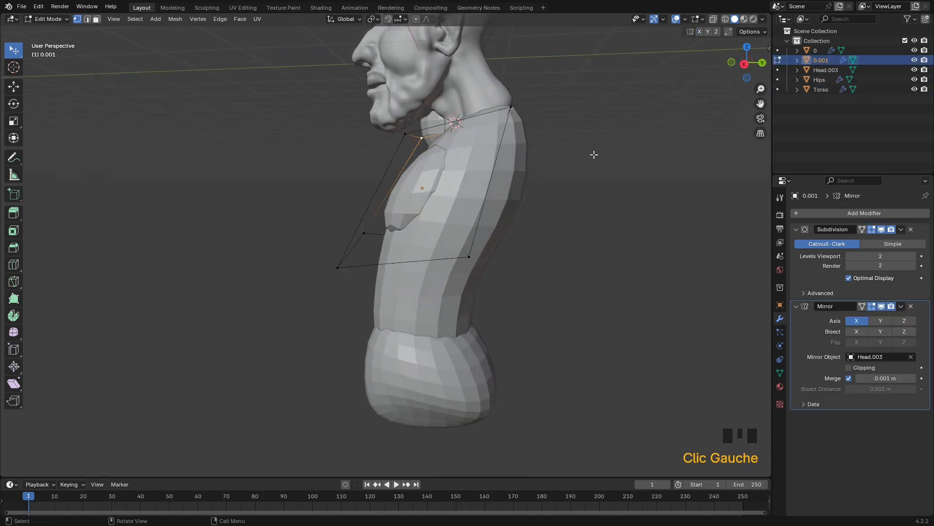
drag(337, 271, 348, 275)
middle_drag(350, 275, 374, 246)
drag(400, 243, 405, 246)
middle_drag(489, 239, 349, 237)
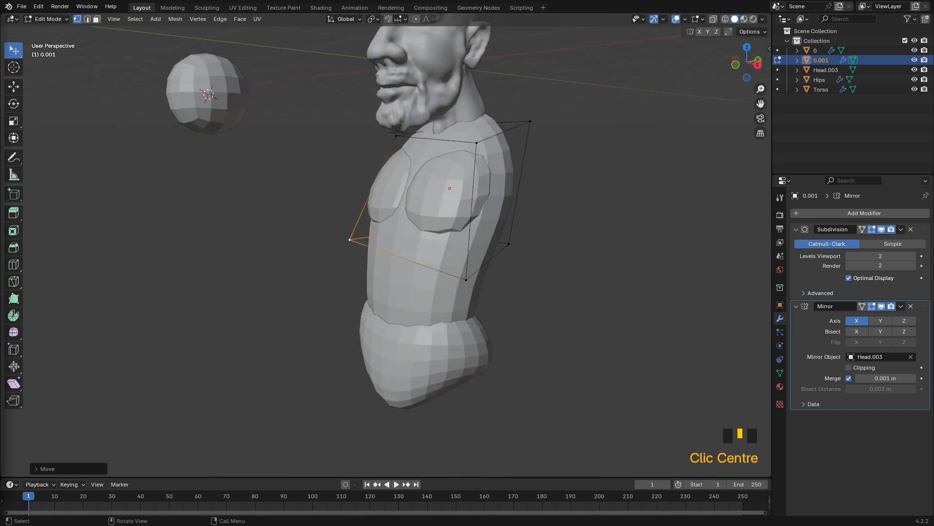
middle_drag(242, 292, 261, 306)
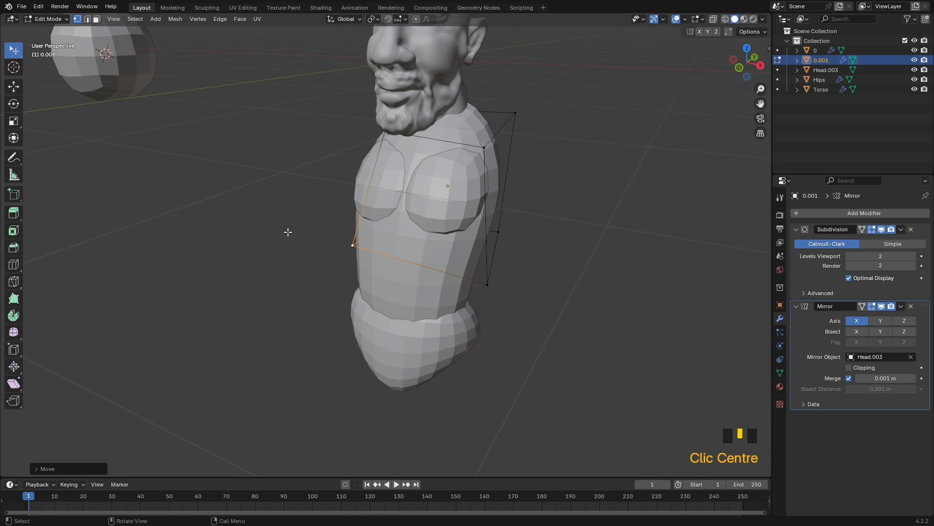
- Return to Object Mode and rename the chest object as Chest
key(Tab)
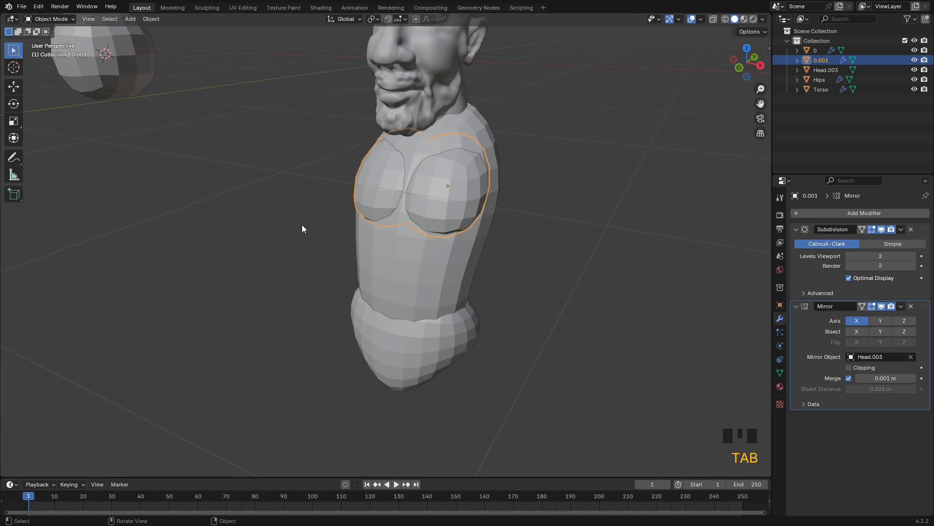
key(F2)
text(Ches)
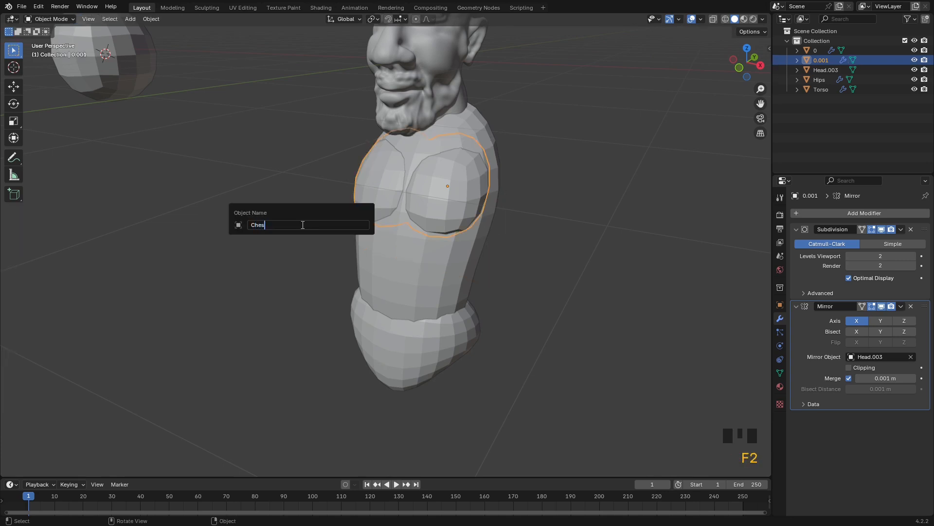
text(t)
key(Return)
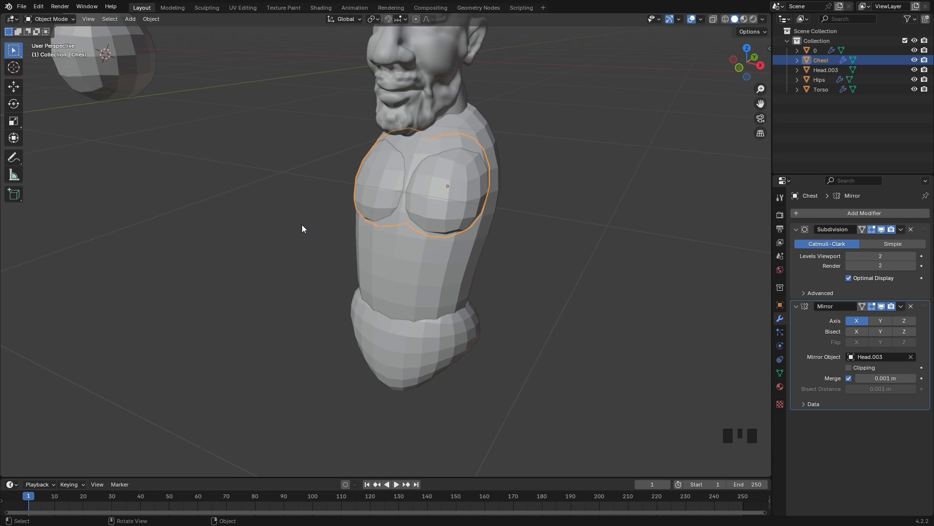
- Duplicate the spare subdivided-cube ball and place the copy between it and the body
middle_drag(648, 179, 525, 228)
scroll(412, 236, down, 3)
middle_drag(412, 237, 407, 247)
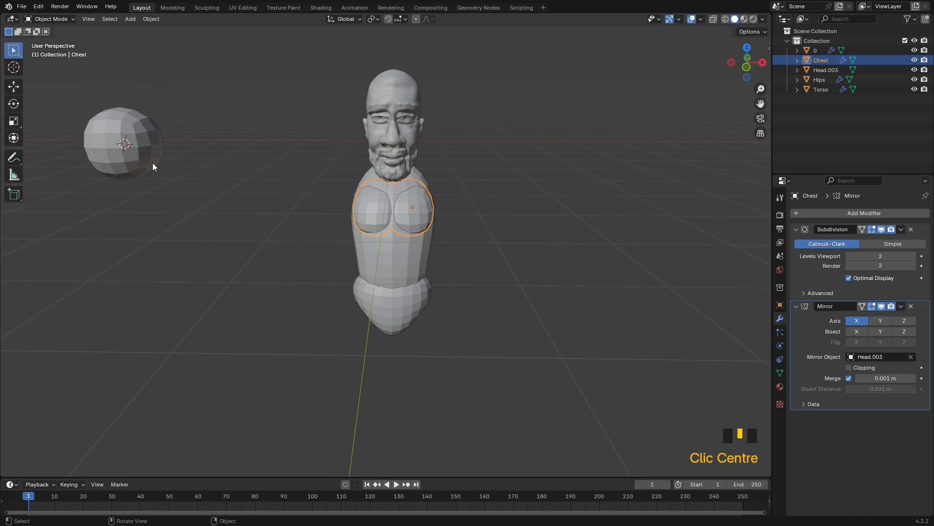
click(132, 149)
key(shift+d)
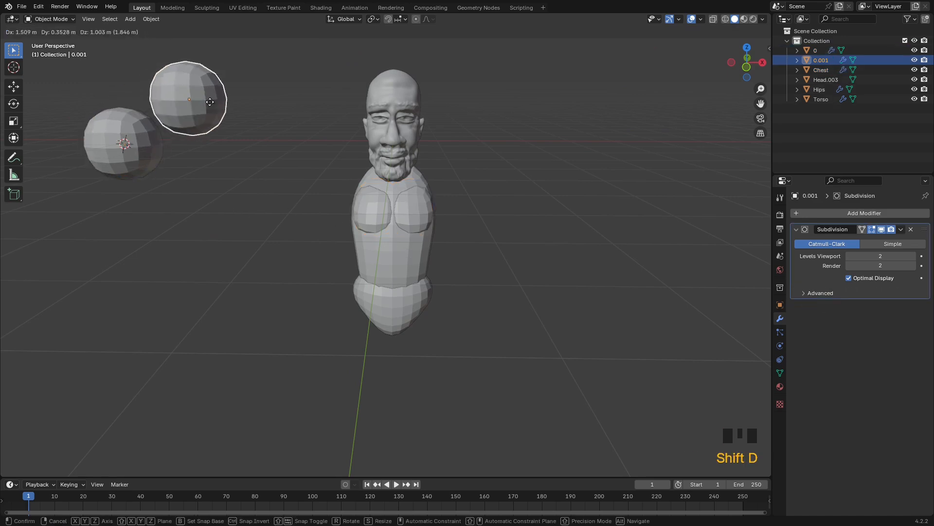
click(268, 137)
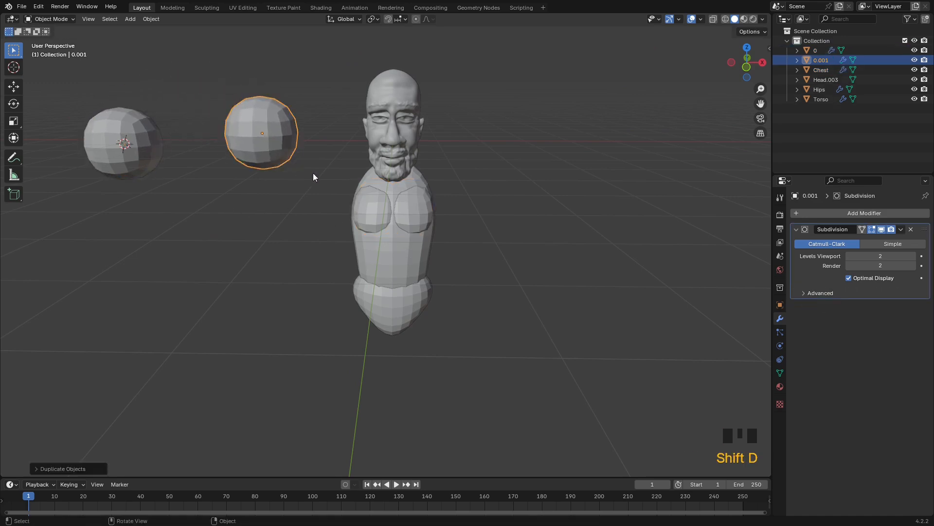
- In front view, move the duplicated ball onto the shoulder beside the neck and scale it to about half size
click(744, 68)
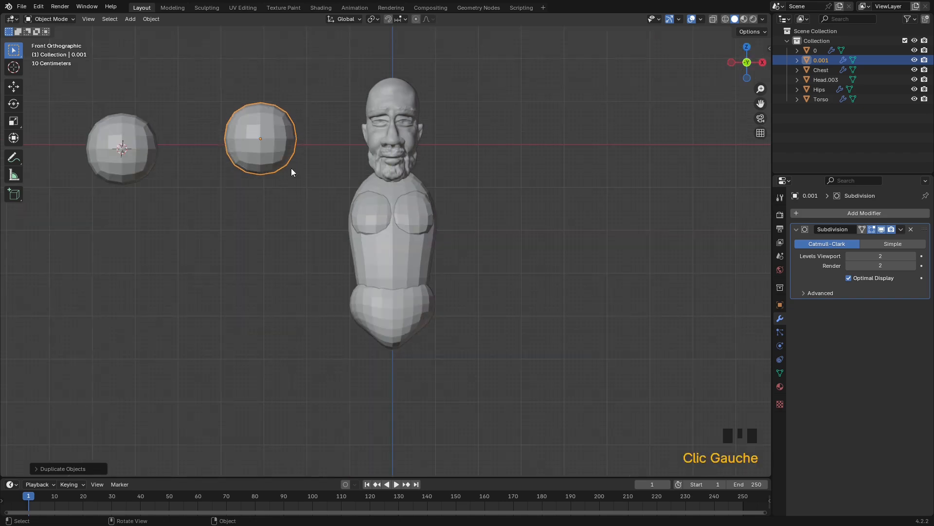
key(g)
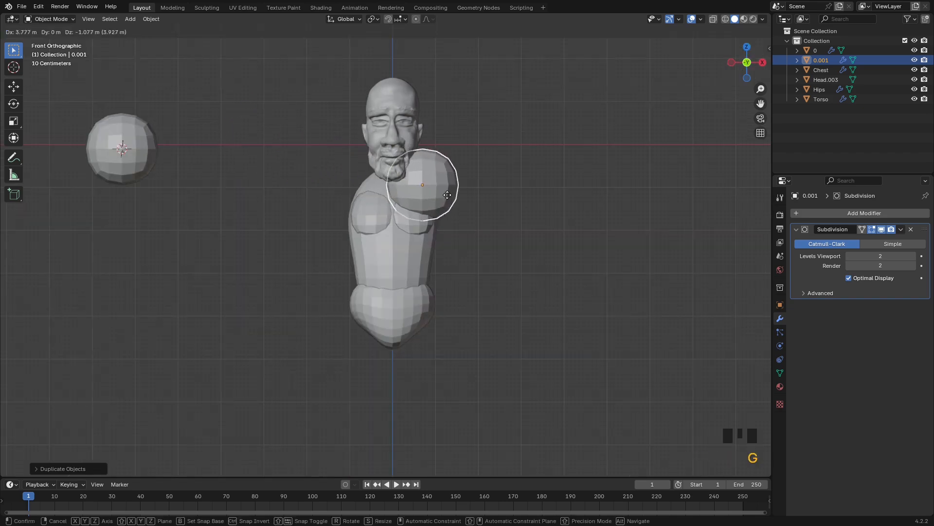
click(448, 198)
key(s)
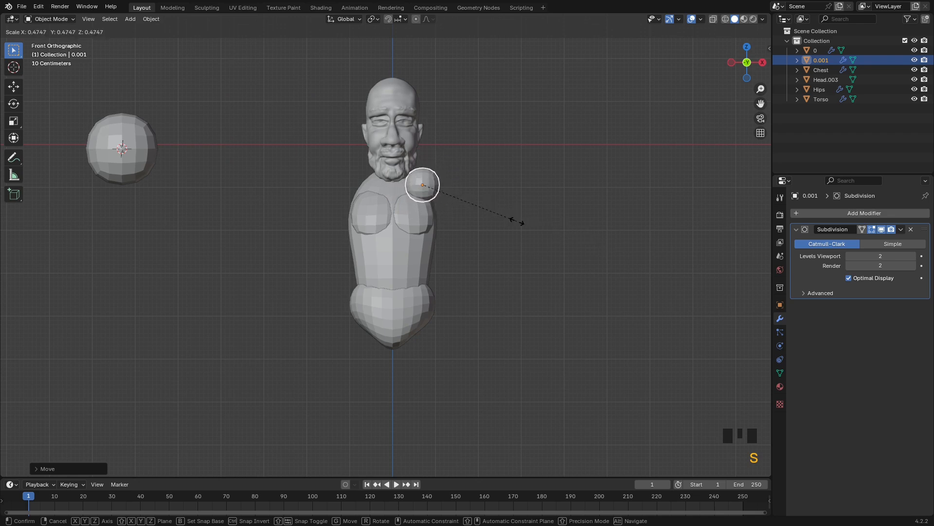
click(545, 223)
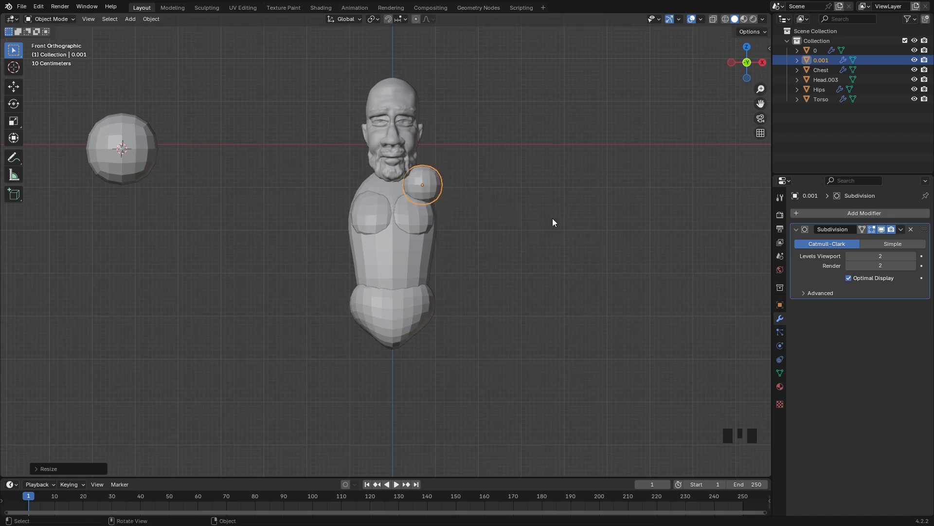
- In right side view, move the small ball back behind the shoulder, at the top of the torso
click(762, 62)
key(g)
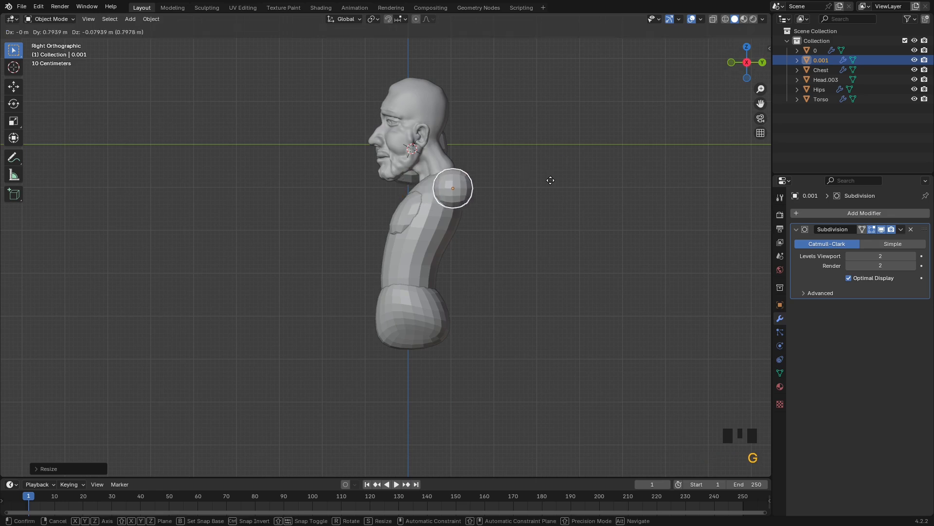
click(538, 188)
middle_drag(538, 187, 551, 218)
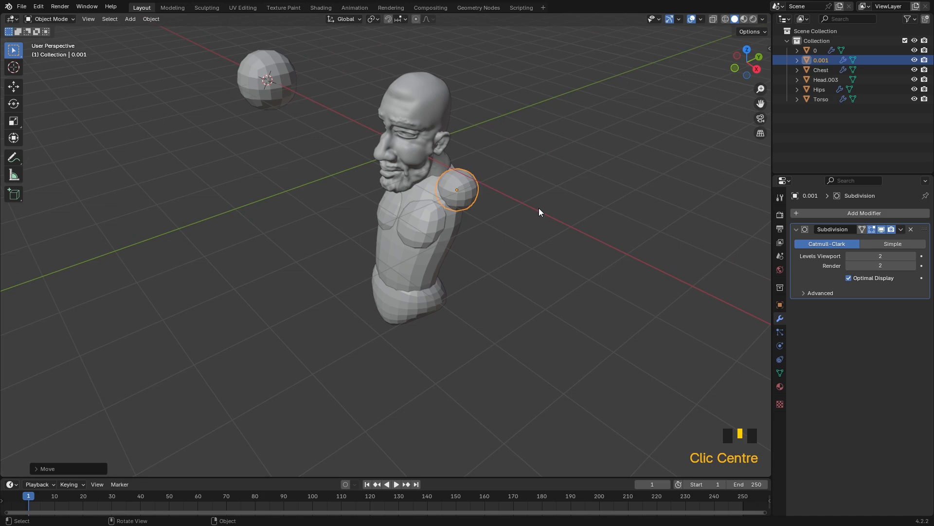
- Enter Edit Mode on the small ball, cycle through the vertex, edge and face selection modes, and end in face selection
key(Tab)
scroll(531, 212, up, 2)
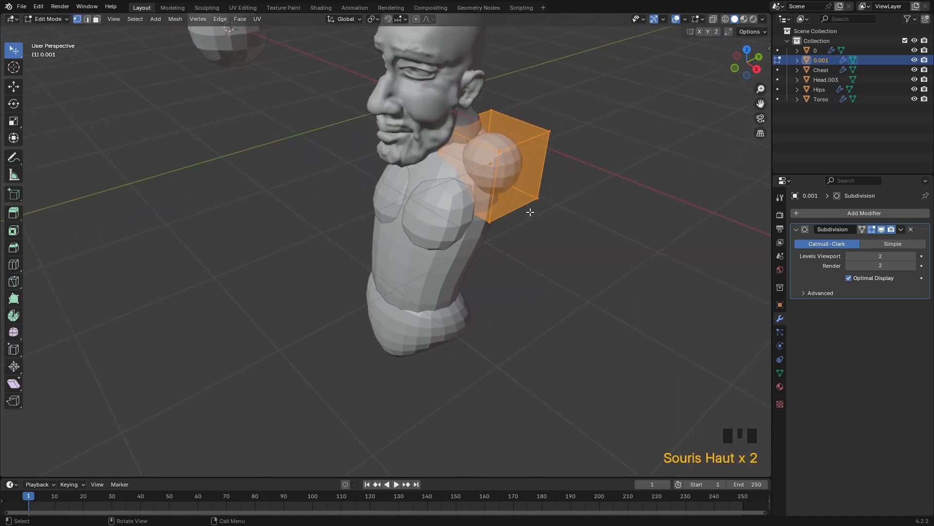
key(2)
key(3)
key(1)
key(3)
key(1)
key(2)
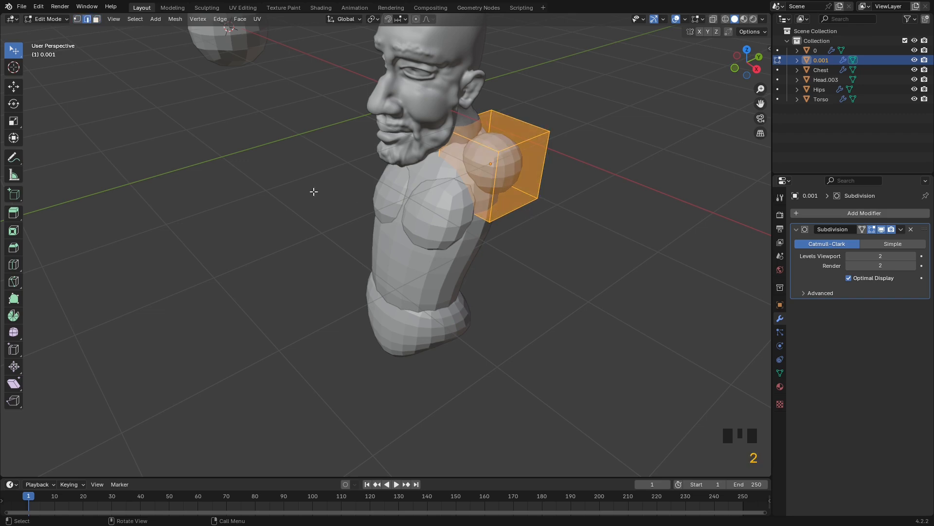
click(96, 20)
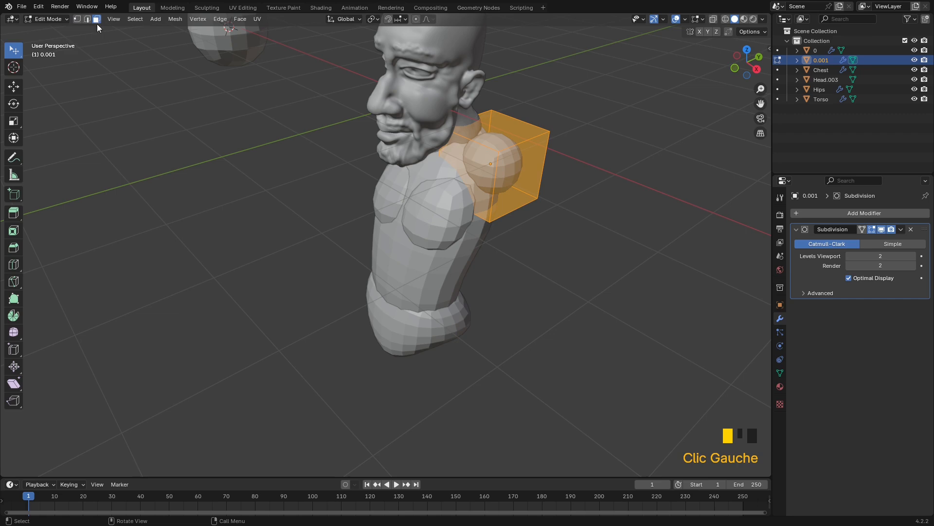
key(1)
key(3)
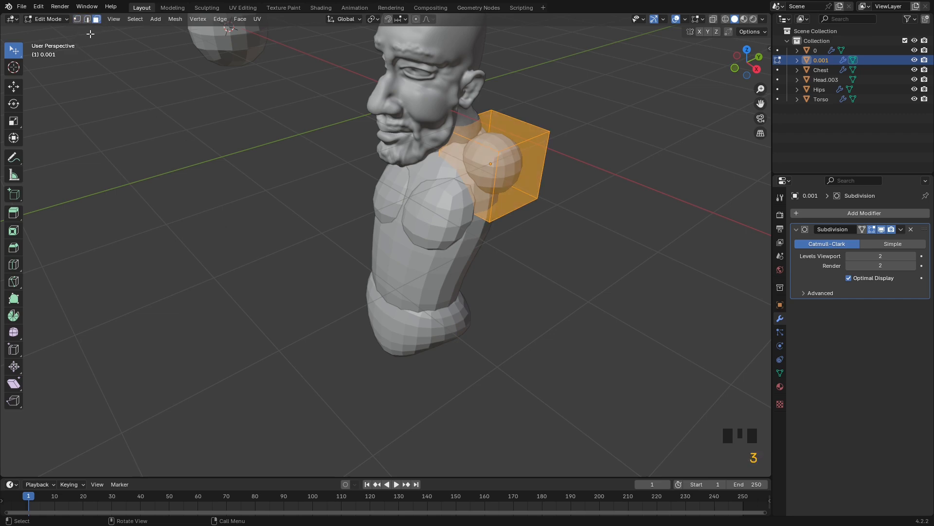
- Select the cage's outer side face and extrude it outward, away from the body
click(515, 169)
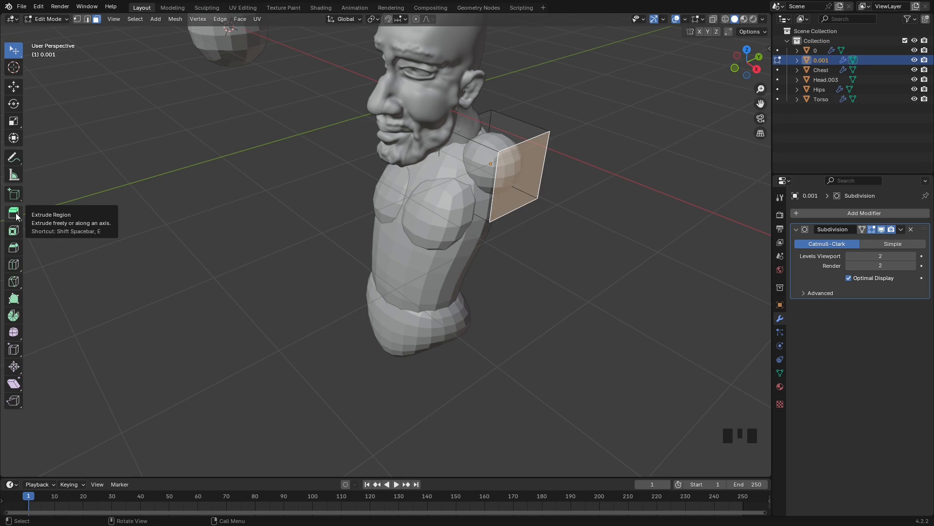
key(e)
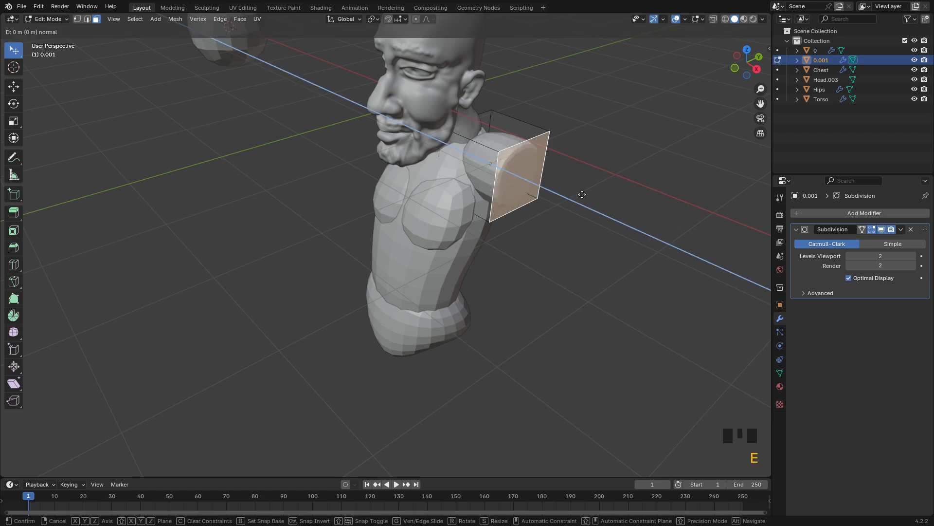
click(616, 217)
middle_drag(615, 217, 657, 193)
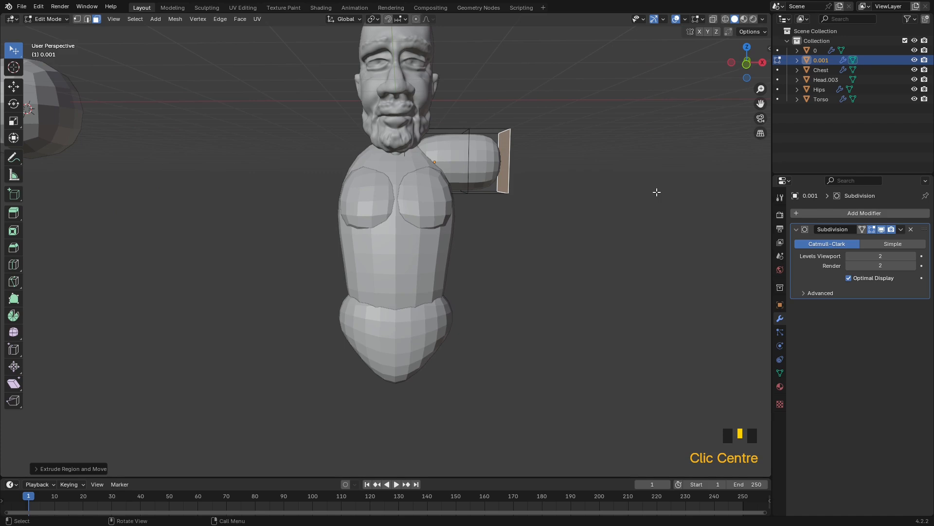
- Add an X-axis Mirror modifier to the shoulder form, using Head.003 as the mirror object
click(838, 213)
mouse_move(831, 215)
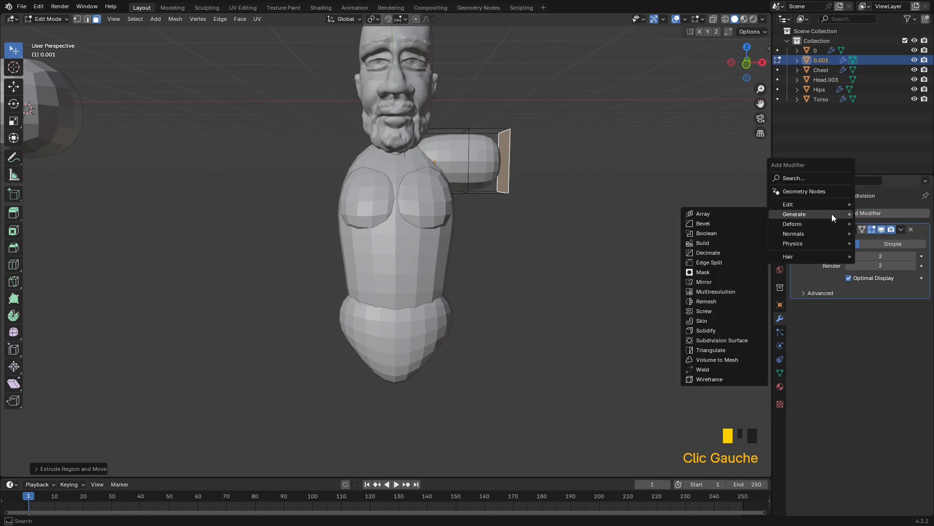
click(716, 281)
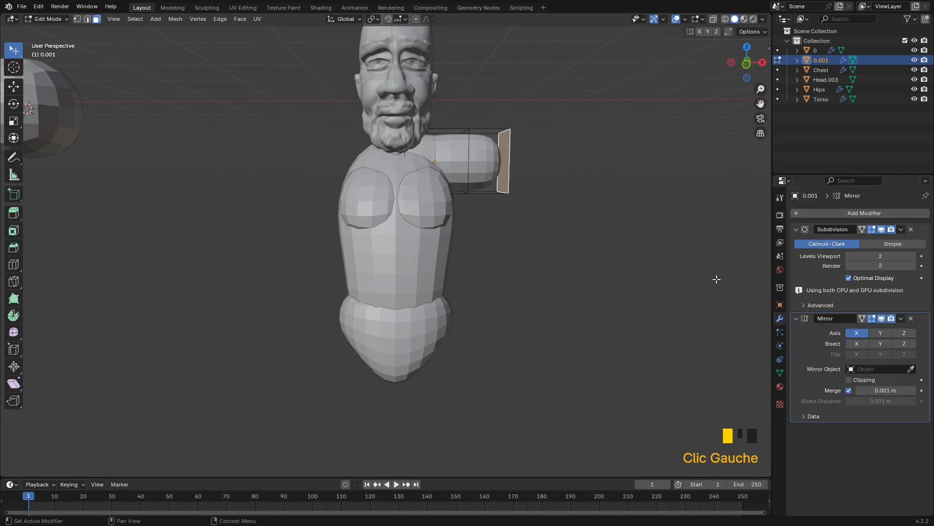
click(912, 370)
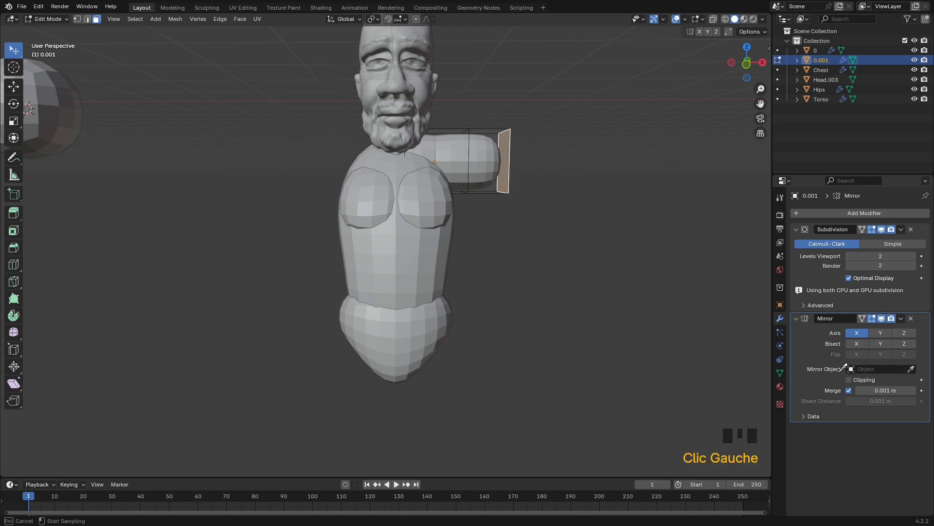
click(401, 64)
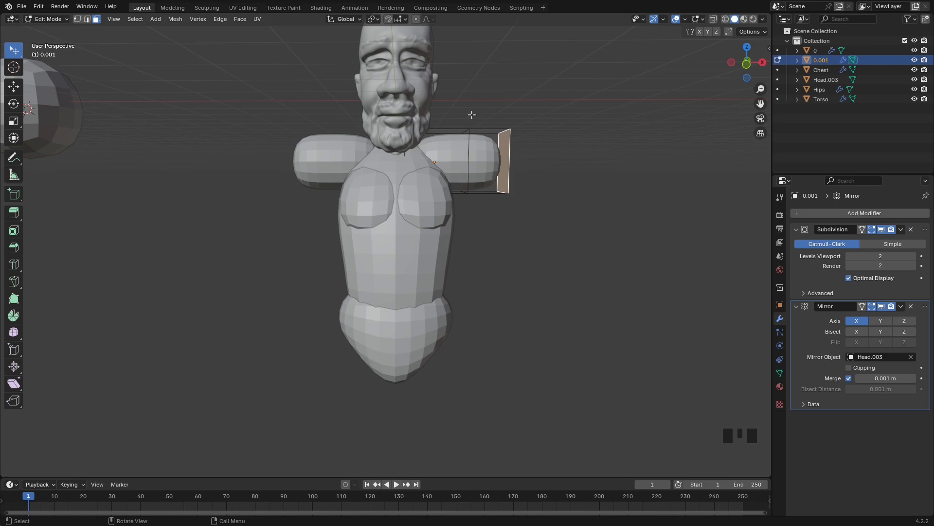
- In vertex selection, lower the shoulder cage's upper inner front vertex and pull a lower vertex down the back
middle_drag(444, 233, 406, 185)
key(1)
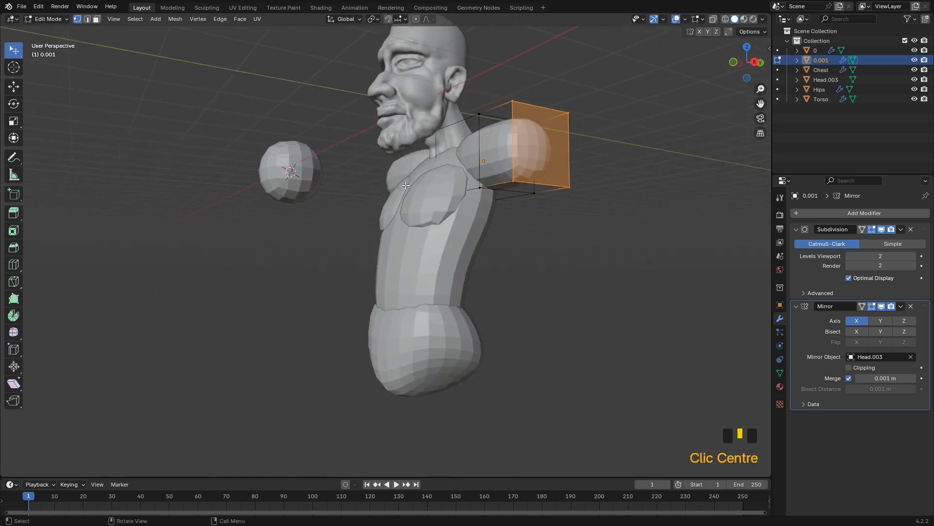
drag(434, 128, 430, 147)
middle_drag(486, 161, 366, 249)
drag(366, 249, 376, 301)
double_click(376, 302)
- Reposition the shoulder cage's inner vertices toward the spine to spread the form across the upper back
middle_drag(375, 302, 319, 174)
drag(291, 174, 346, 208)
middle_drag(346, 208, 456, 273)
drag(469, 268, 462, 255)
drag(393, 232, 417, 235)
middle_drag(417, 236, 239, 120)
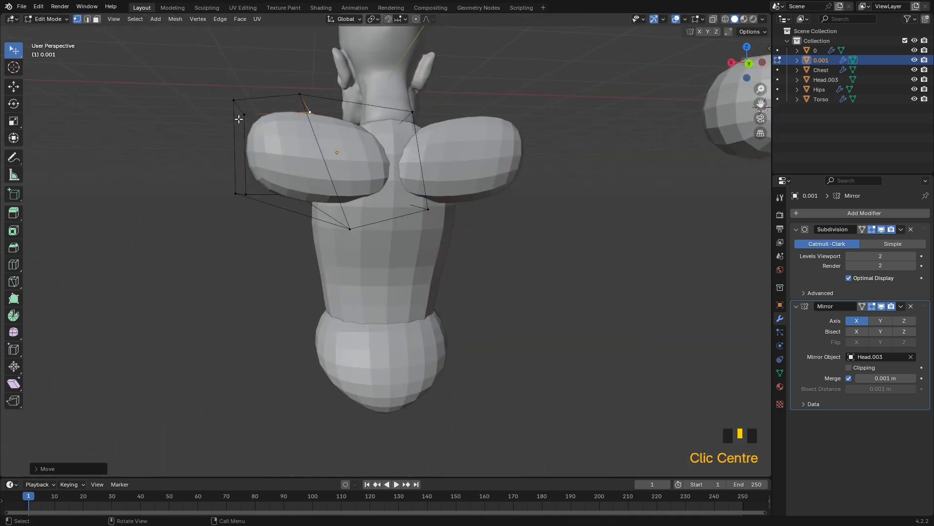
- From behind, pull the cage's upper middle vertices and outer end vertices inward, raising the lower outer one
drag(298, 94, 321, 111)
drag(332, 121, 327, 114)
drag(234, 101, 308, 109)
drag(245, 114, 304, 111)
drag(249, 198, 271, 136)
- Tighten the shoulder form by moving a lower cage vertex and the upper rear middle vertex inward
middle_drag(272, 137, 382, 189)
scroll(365, 171, up, 2)
mouse_move(347, 178)
mouse_down()
mouse_move(362, 190)
mouse_move(356, 219)
mouse_move(364, 219)
mouse_move(351, 188)
mouse_up()
drag(284, 282, 317, 270)
middle_drag(317, 271, 245, 196)
drag(274, 87, 292, 95)
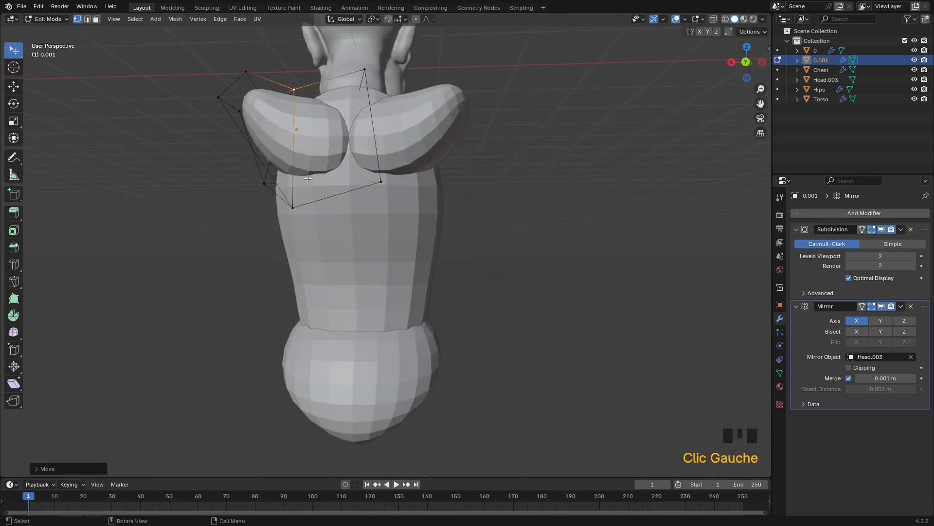
- Pull two vertices at the outer end of the shoulder cage in toward the body
double_click(289, 207)
middle_drag(288, 222, 424, 224)
drag(467, 121, 419, 129)
drag(466, 93, 414, 88)
middle_drag(414, 88, 388, 174)
- Shift the shoulder cage's individual upper and lower vertices from two angles to slim and round the form
click(340, 207)
drag(386, 198, 358, 205)
middle_drag(358, 205, 330, 235)
drag(402, 214, 418, 217)
drag(401, 165, 348, 162)
drag(435, 150, 422, 138)
middle_drag(436, 149, 327, 206)
- Nudge several shoulder cage vertices downward so the form settles against the upper back
click(366, 129)
drag(392, 175, 373, 192)
drag(300, 214, 299, 228)
middle_drag(298, 229, 416, 252)
click(397, 243)
drag(379, 167, 384, 176)
middle_drag(383, 176, 359, 167)
- Adjust the shoulder cage's upper front vertices to blend the form over the top of the torso
drag(350, 163, 400, 146)
middle_drag(432, 165, 395, 241)
drag(394, 241, 371, 243)
middle_drag(403, 234, 446, 192)
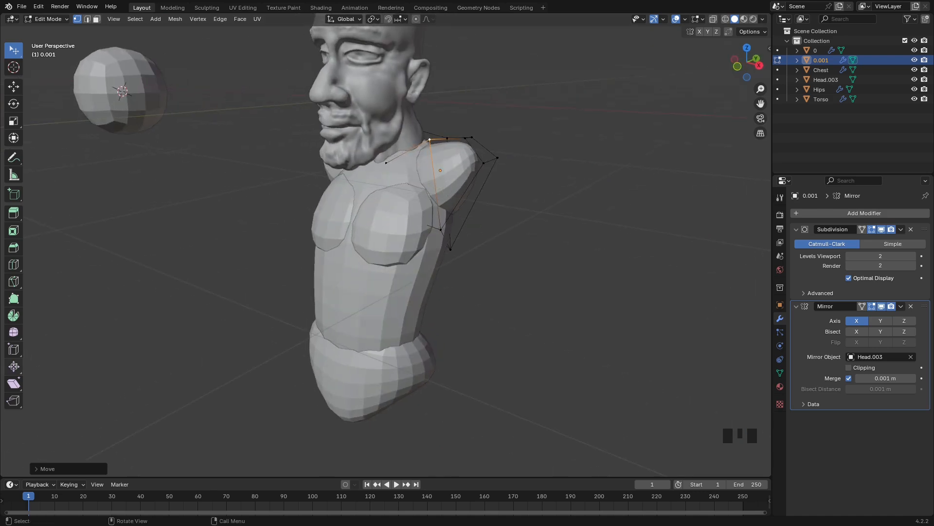
- Return to Object Mode, duplicate the spare ball, place the copy beside it toward the body, and switch to front view
shift+middle_drag(211, 230, 352, 285)
key(Tab)
scroll(308, 278, down, 3)
click(217, 188)
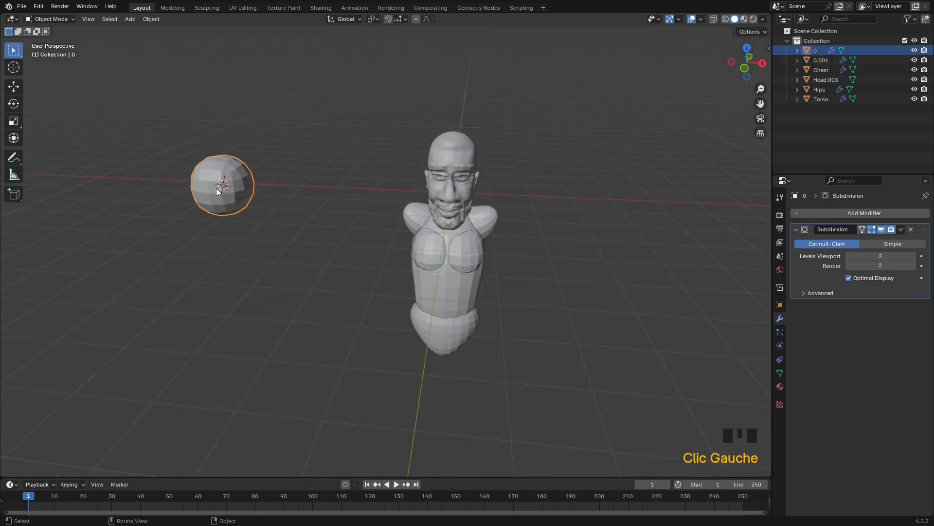
key(shift+d)
click(288, 211)
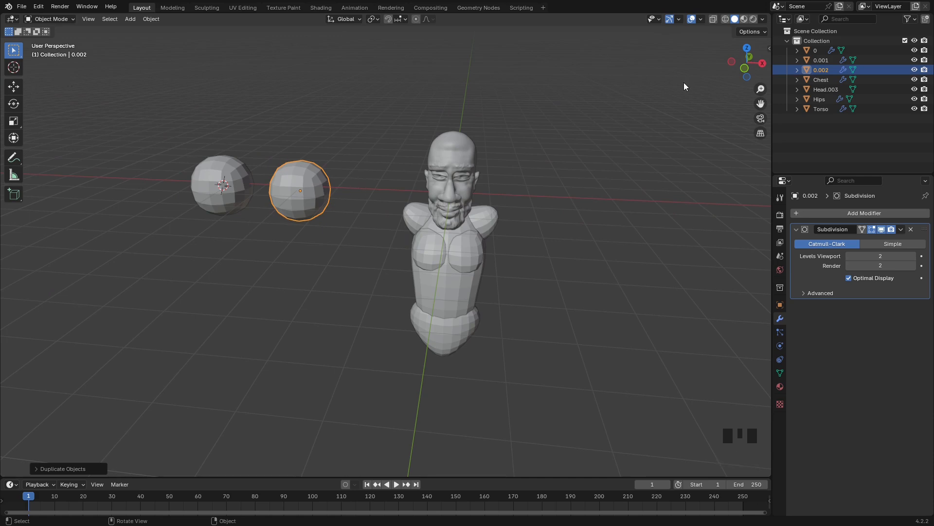
click(744, 68)
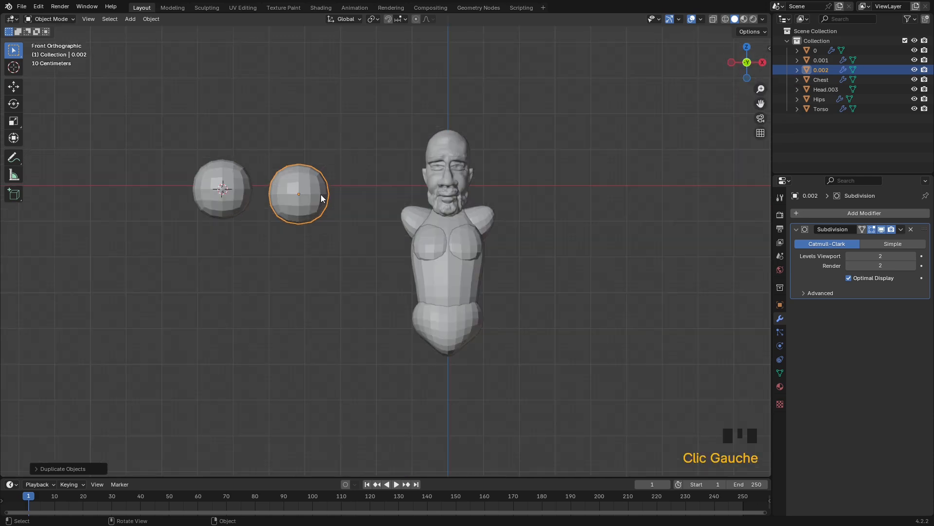
- Move the ball copy onto the shoulder, shrink it to roughly half size, and position it over the shoulder form with X-ray on
key(g)
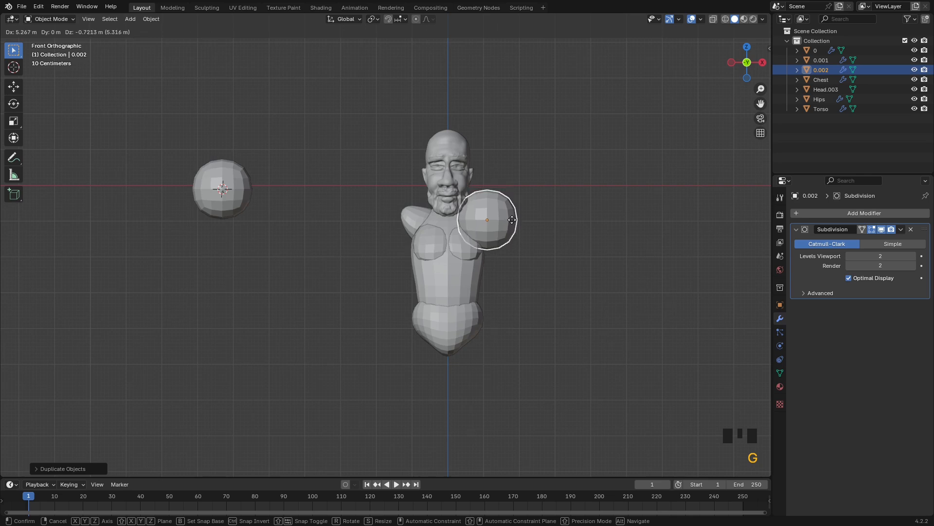
click(512, 220)
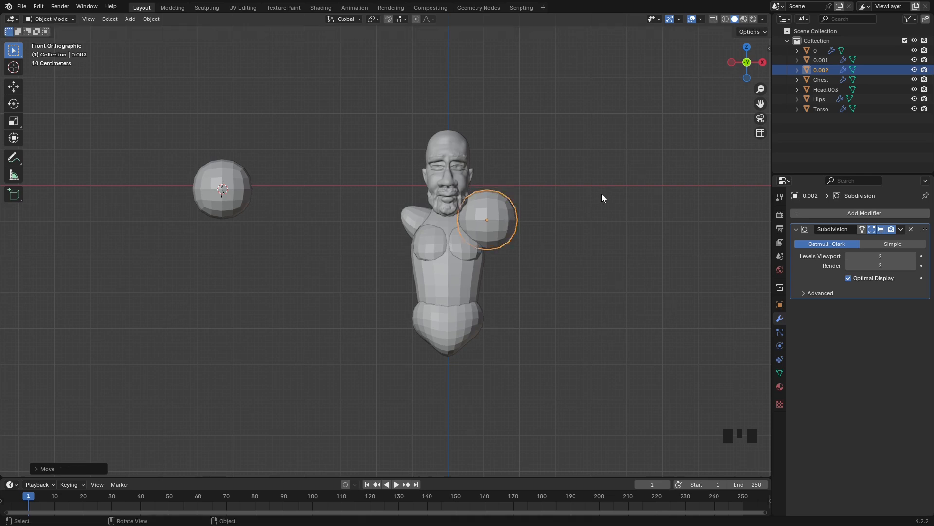
key(alt+z)
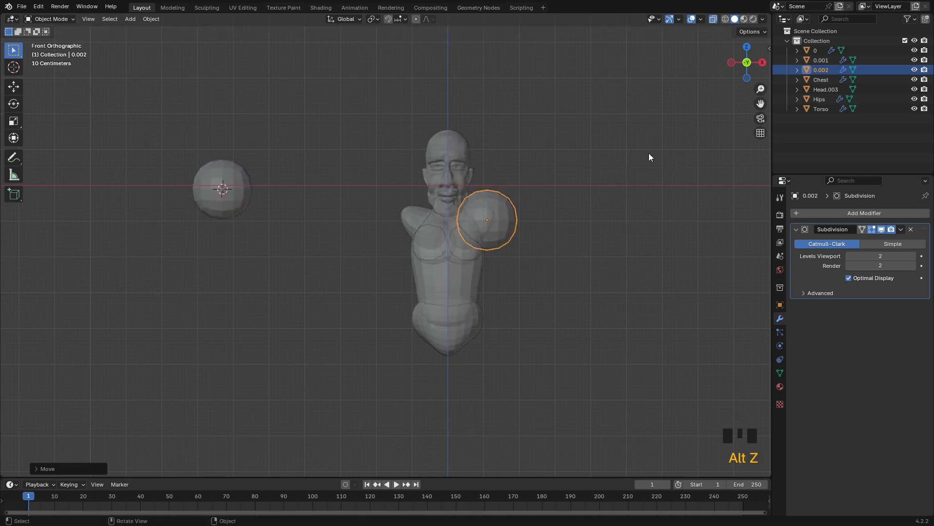
key(s)
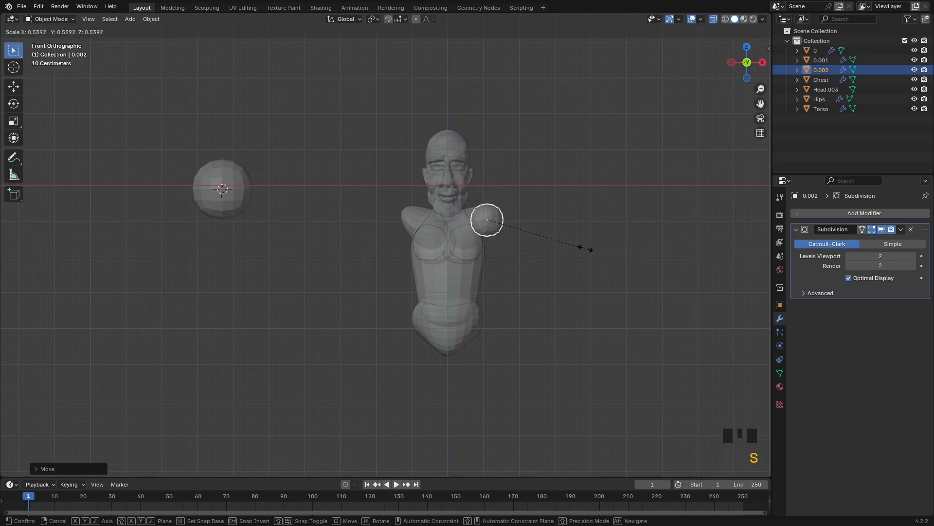
click(574, 247)
scroll(571, 244, up, 4)
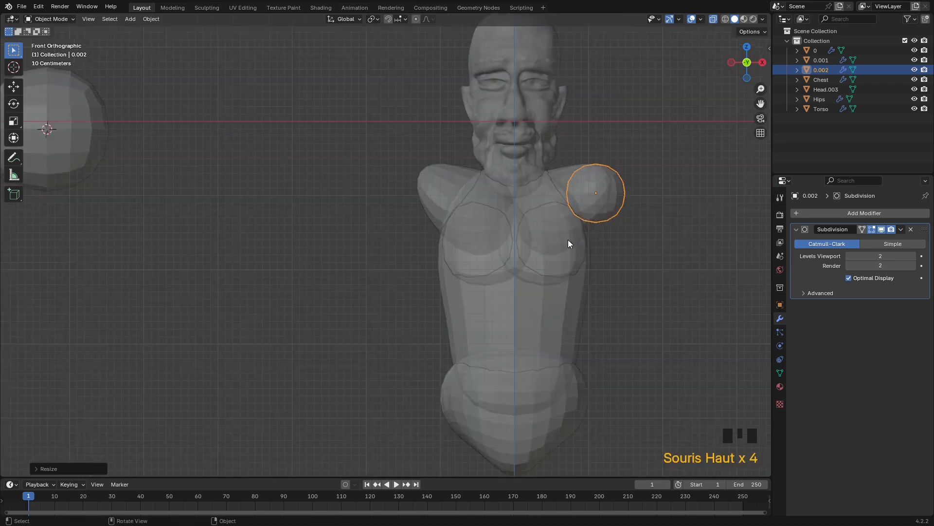
shift+middle_drag(498, 244, 455, 238)
scroll(455, 238, up, 3)
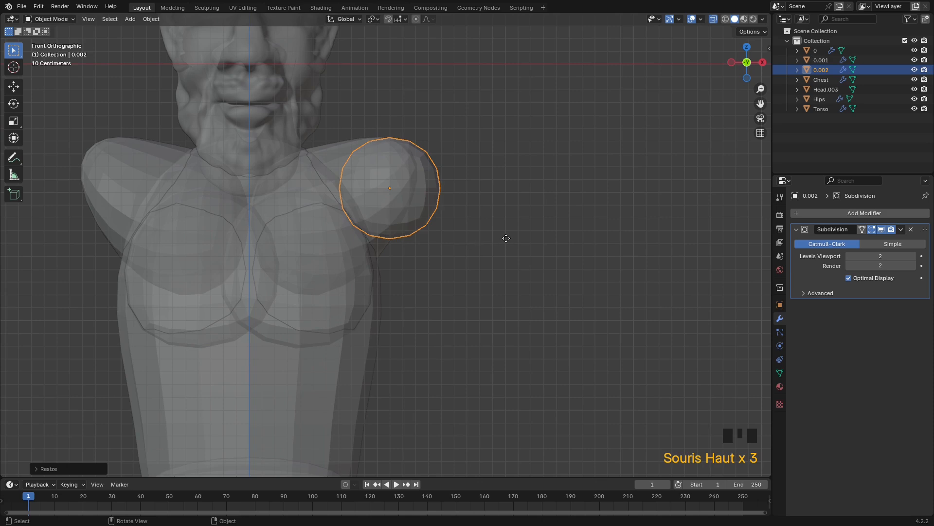
key(g)
click(497, 242)
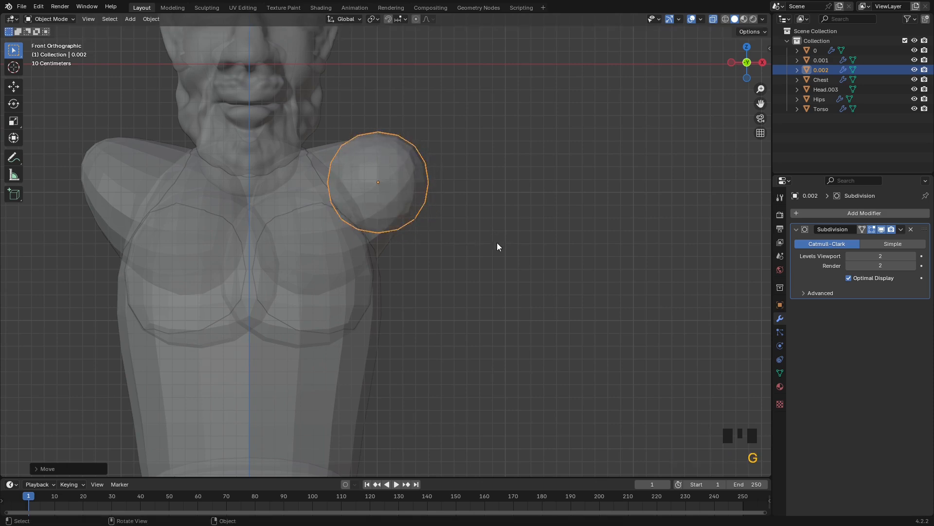
- Open the shoulder ball in Edit Mode with face selection, clear the selection, and keep X-ray enabled
key(Tab)
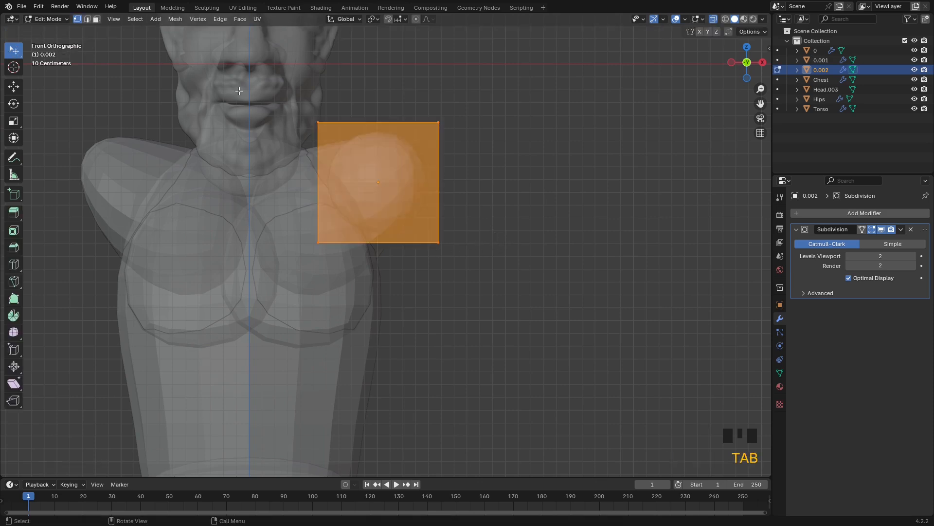
click(96, 20)
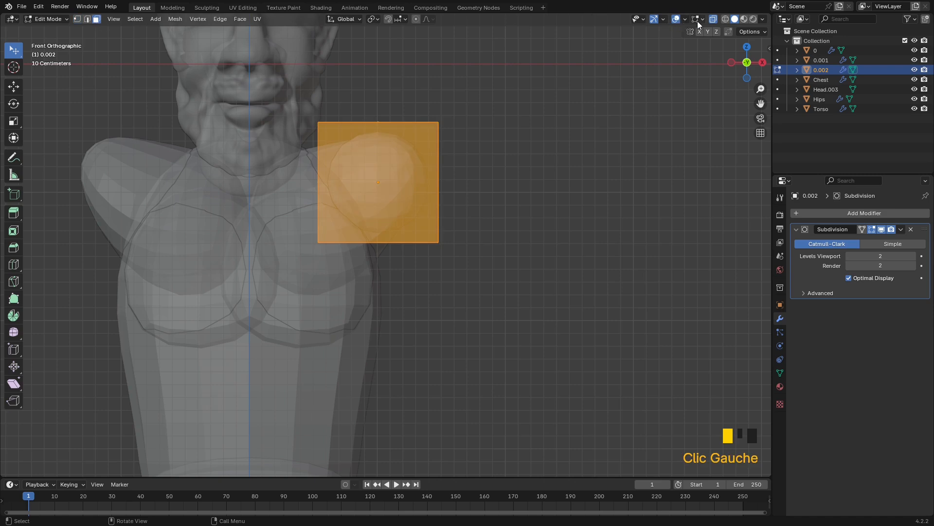
click(713, 19)
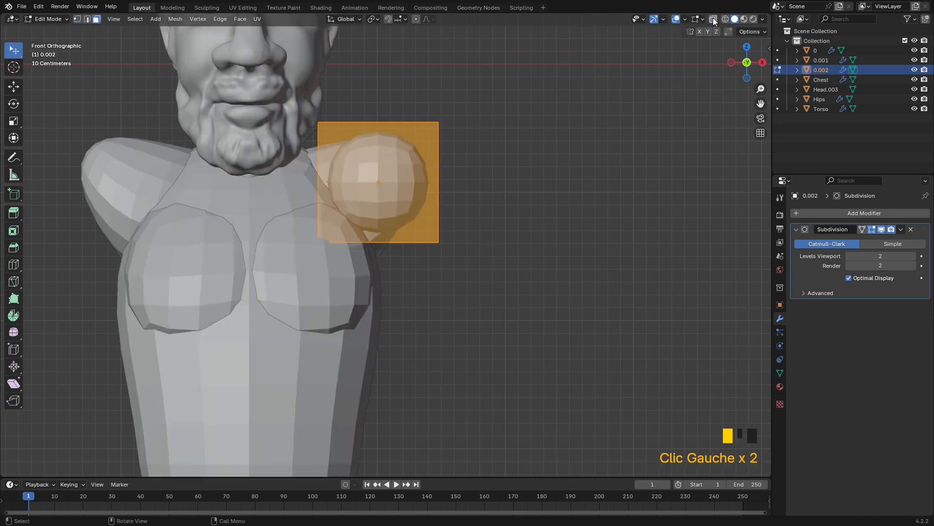
middle_drag(508, 194, 431, 174)
click(431, 174)
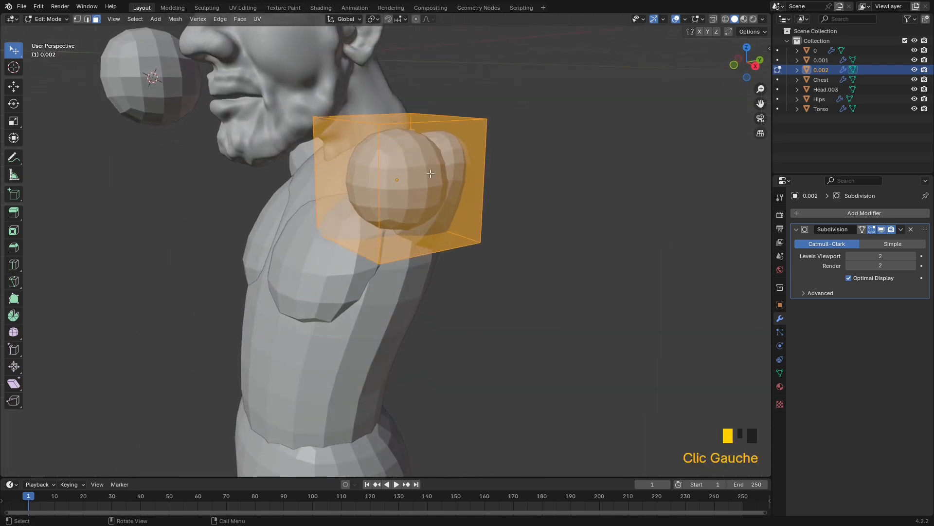
click(575, 169)
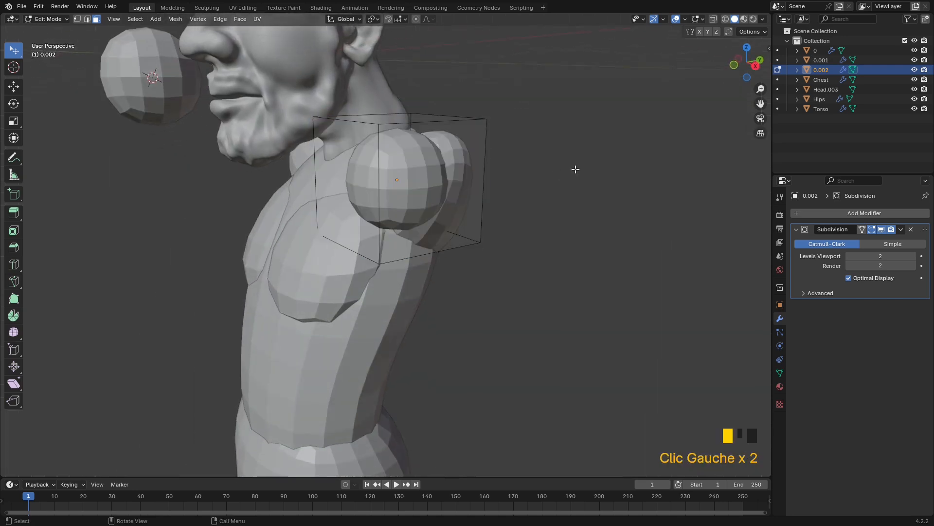
click(713, 19)
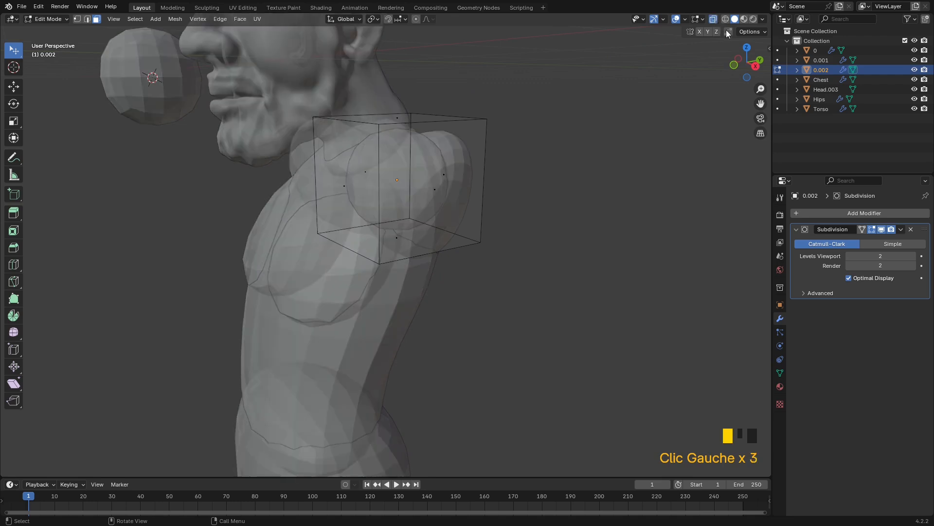
- Try selecting the cage's faces one by one through their center dots, deselect everything, and return to front view
click(734, 65)
middle_drag(439, 180, 478, 196)
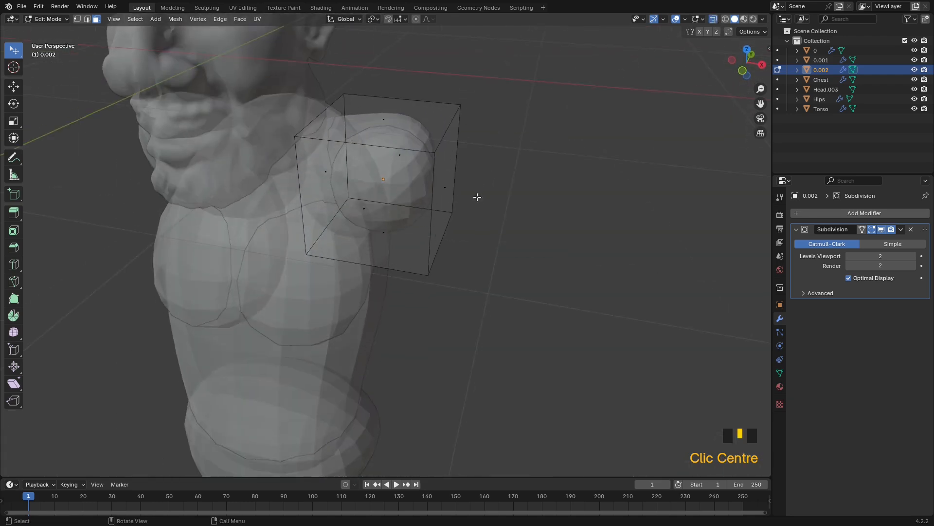
click(398, 153)
click(395, 121)
click(367, 200)
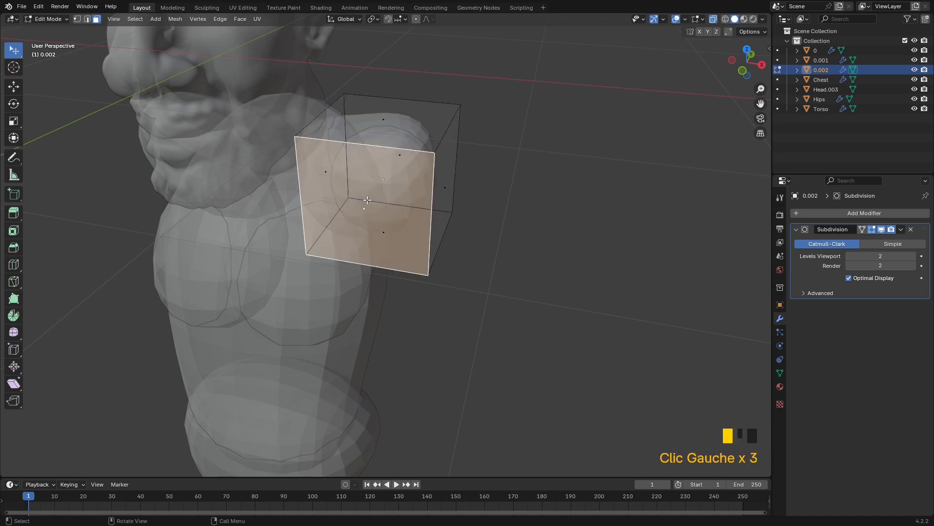
click(331, 173)
click(379, 229)
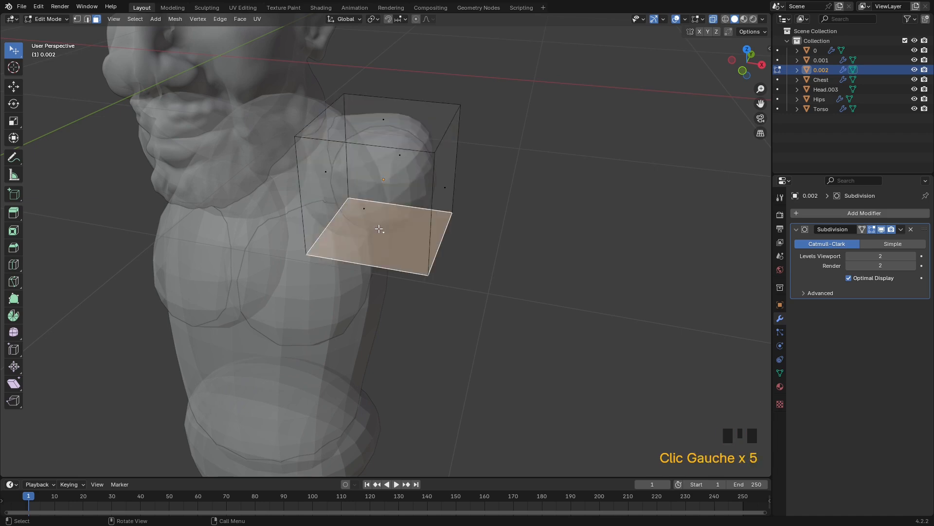
click(445, 185)
click(573, 209)
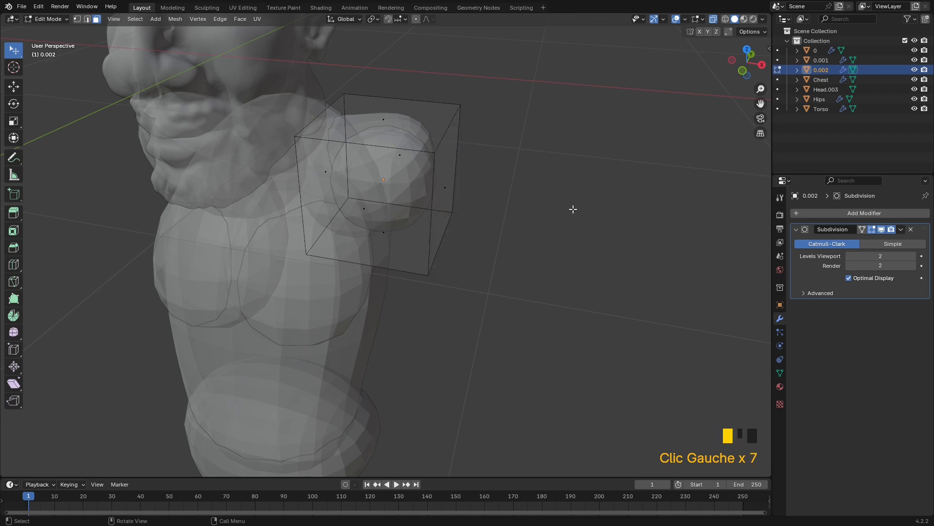
click(742, 72)
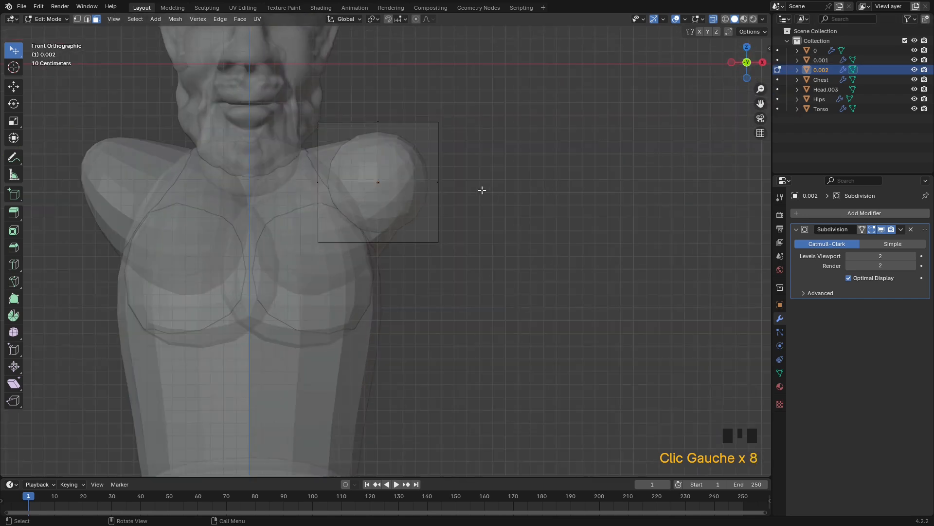
- Extrude the cage's outer side face outward into an upper arm and scale down the end face to taper it
click(440, 177)
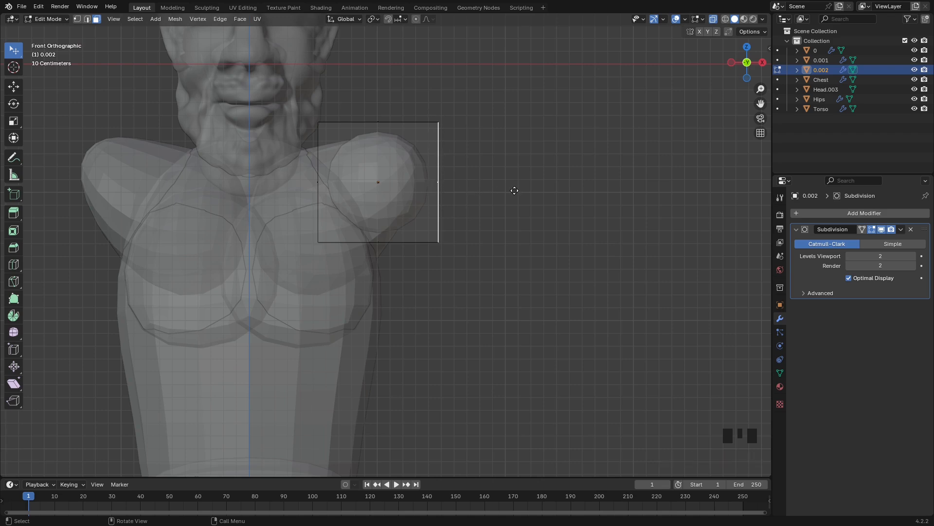
key(e)
click(696, 210)
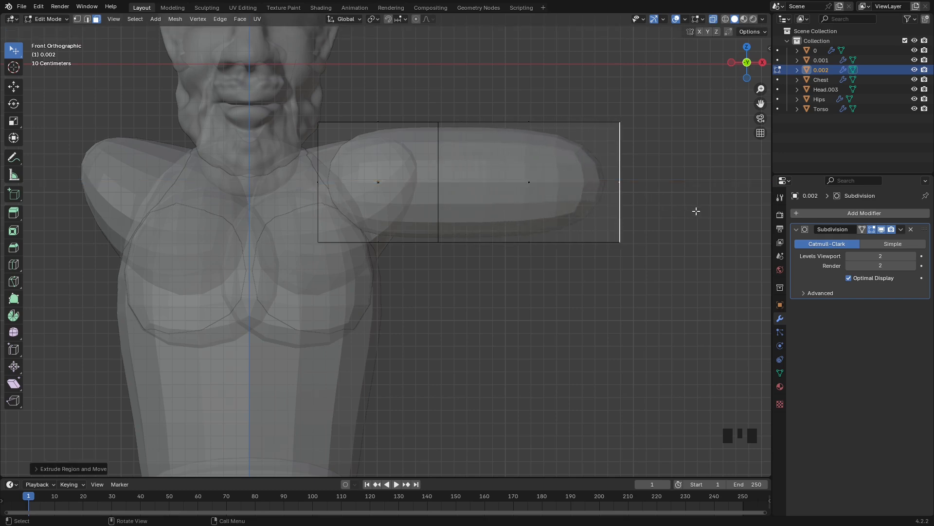
key(s)
click(660, 195)
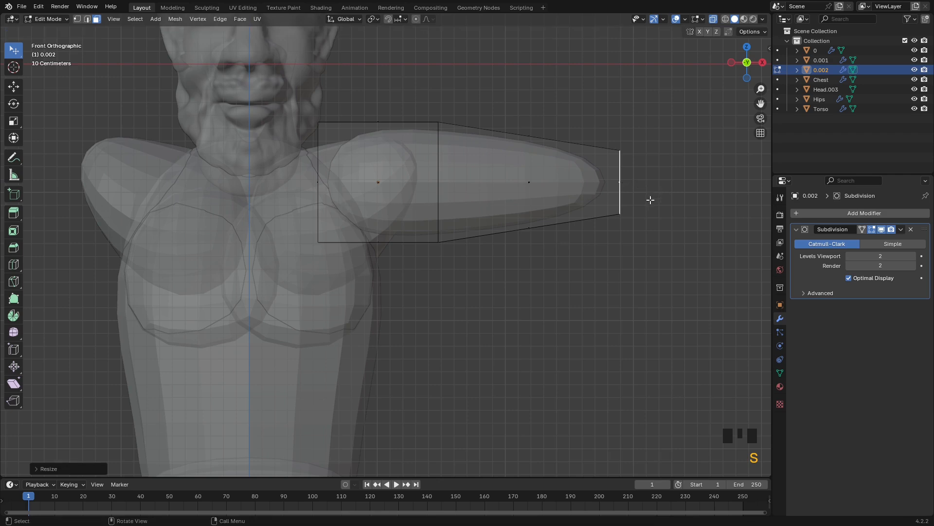
- Scale the entire upper-arm cage down slightly and clear the selection
key(a)
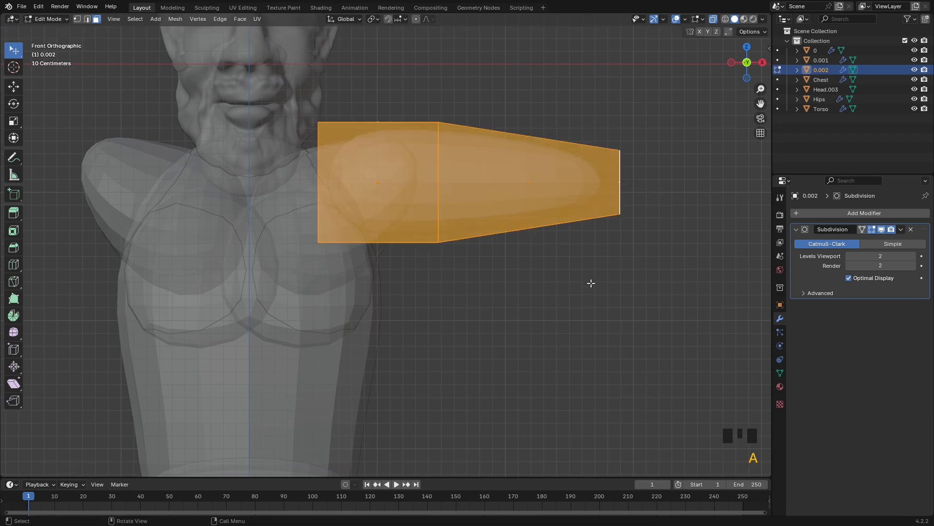
key(s)
click(586, 269)
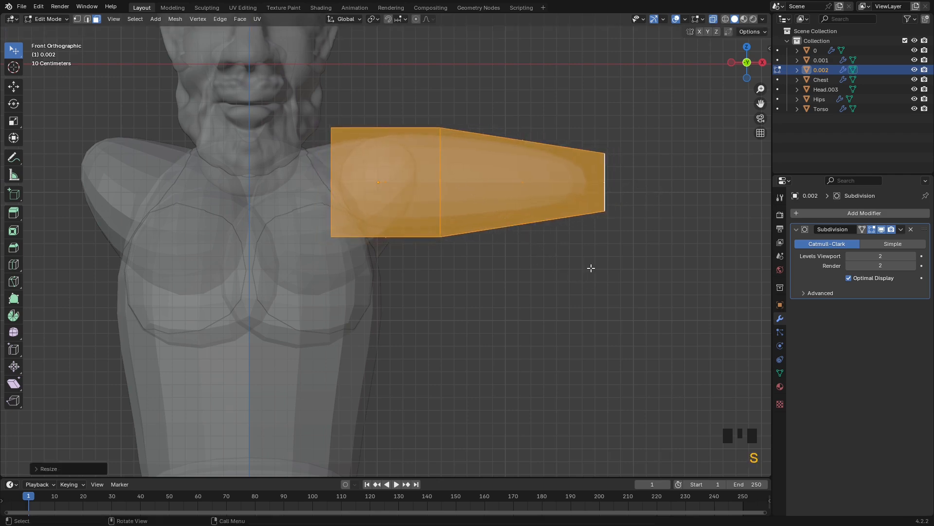
click(585, 269)
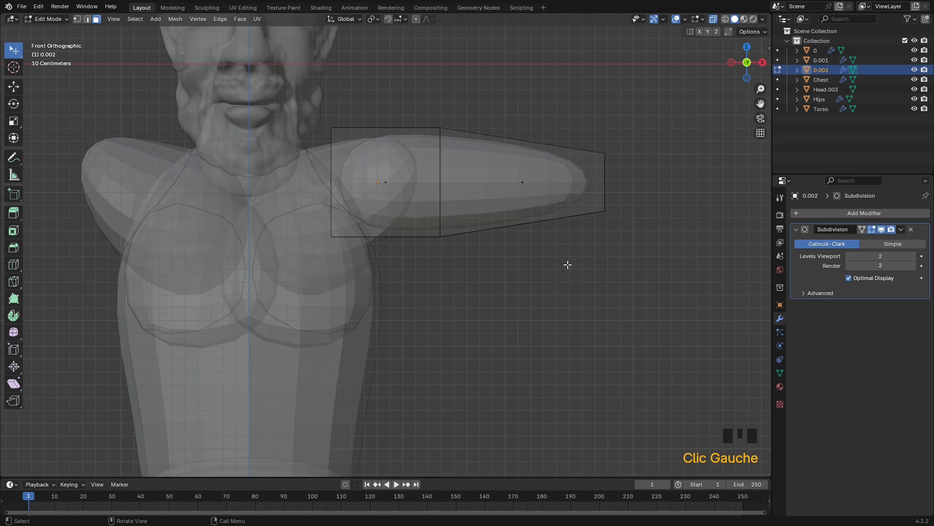
- Return to Object Mode, move the upper arm back along Y to the shoulder, and fine-tune its position
middle_drag(567, 265, 487, 323)
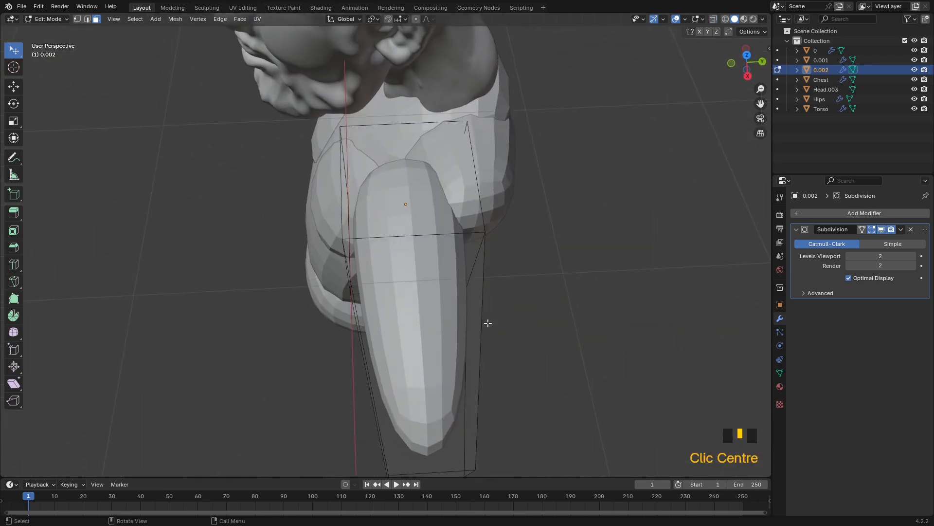
key(Tab)
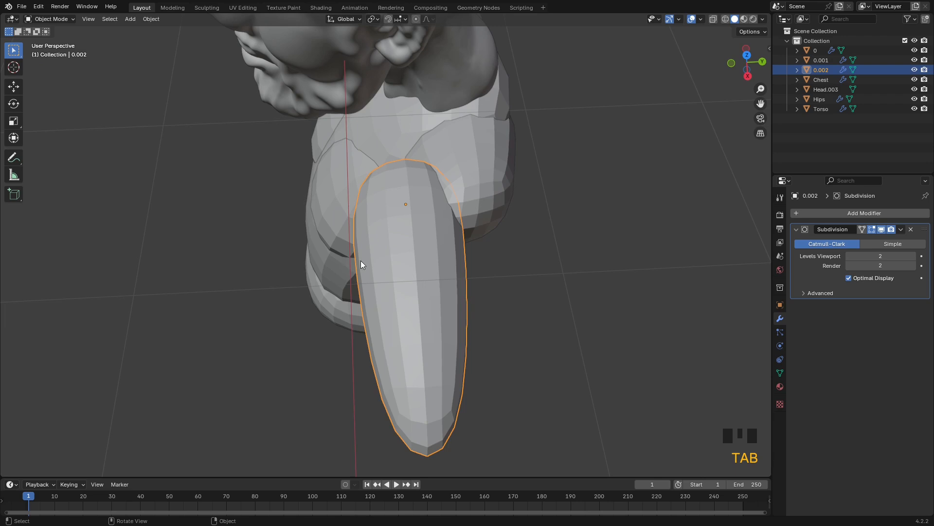
key(g)
key(y)
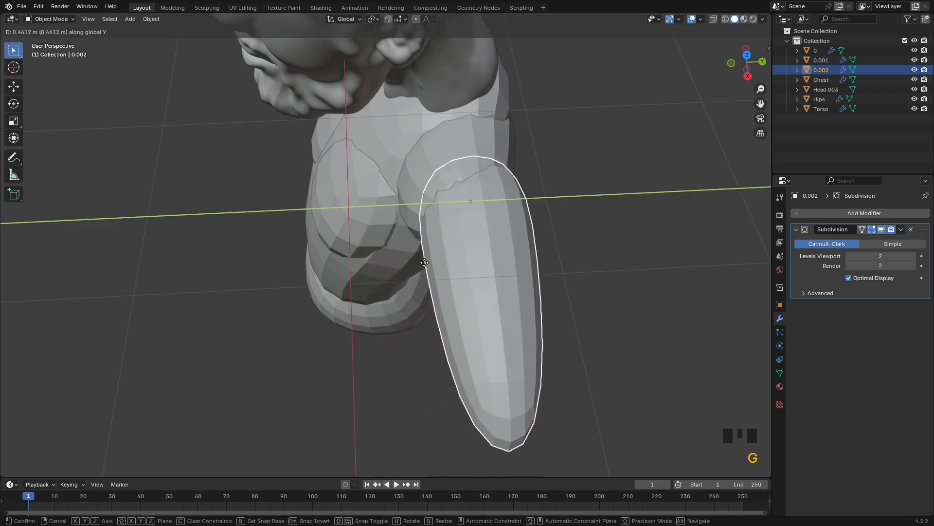
click(420, 262)
middle_drag(425, 262, 505, 214)
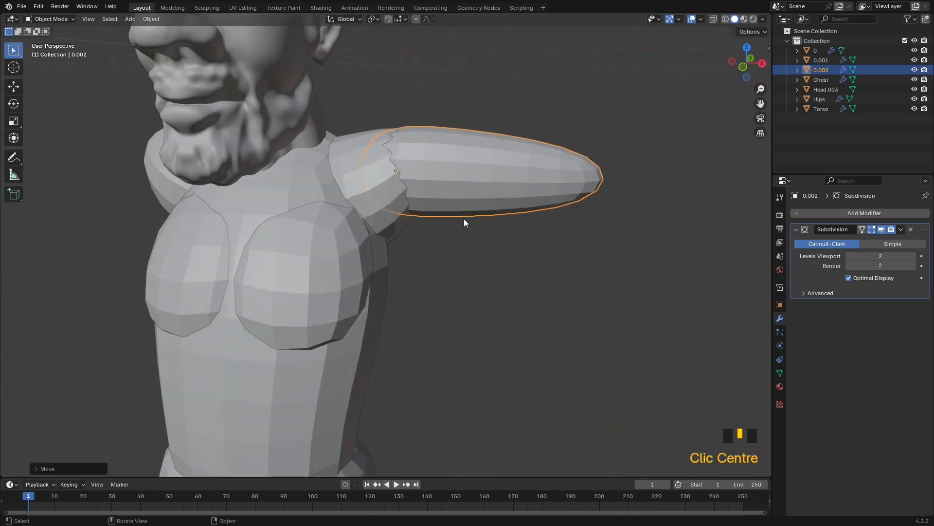
key(g)
click(524, 234)
- Add a Mirror modifier on the X axis to the upper arm, using the head Head.003 as the mirror object
middle_drag(524, 234, 455, 263)
scroll(470, 292, down, 3)
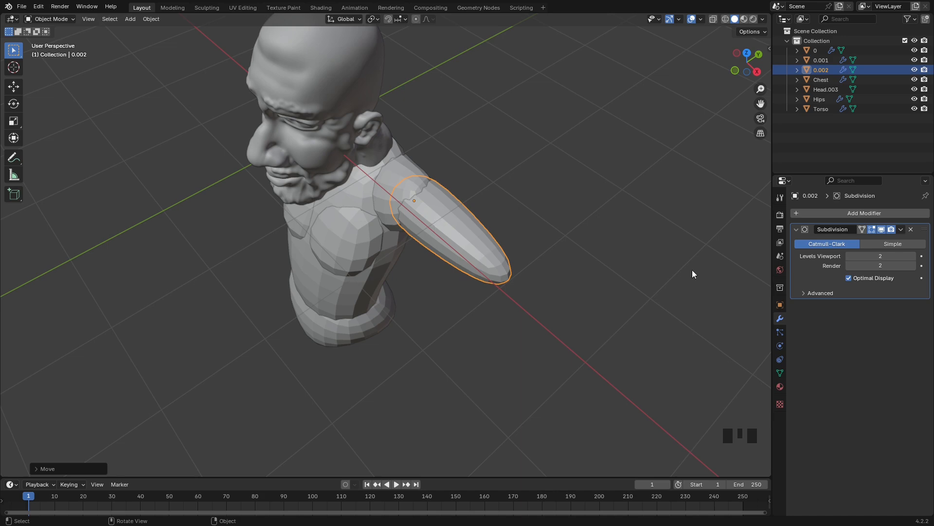
click(824, 214)
mouse_move(799, 211)
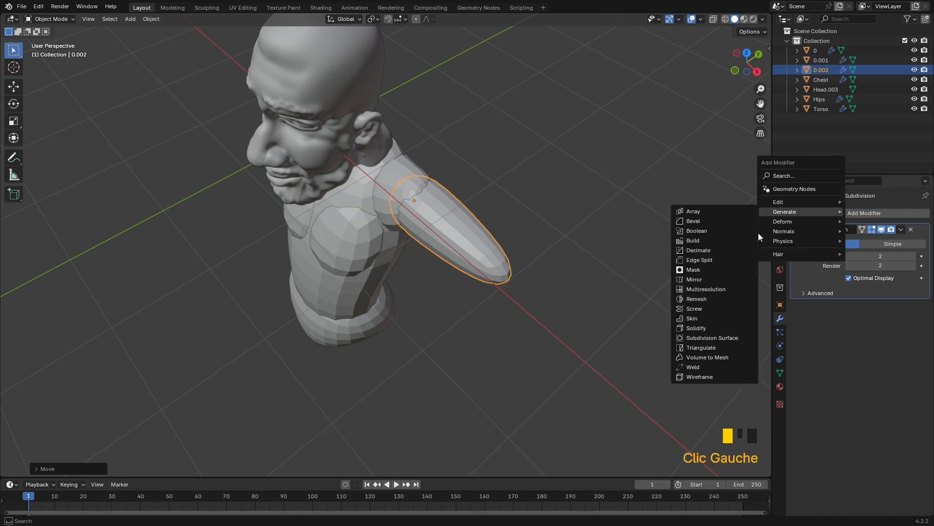
click(704, 280)
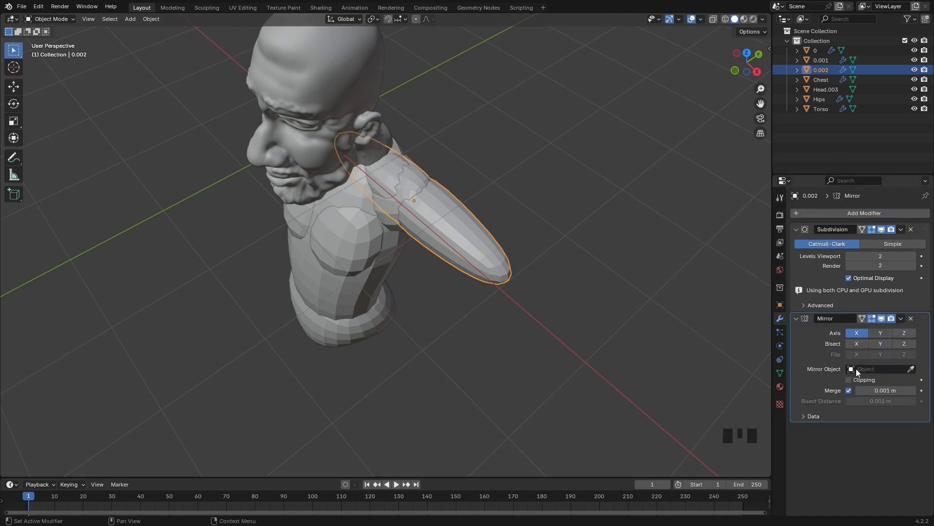
click(911, 369)
click(360, 68)
- Duplicate the mirrored upper arm and place the copy further out along X as a forearm
middle_drag(510, 179, 524, 195)
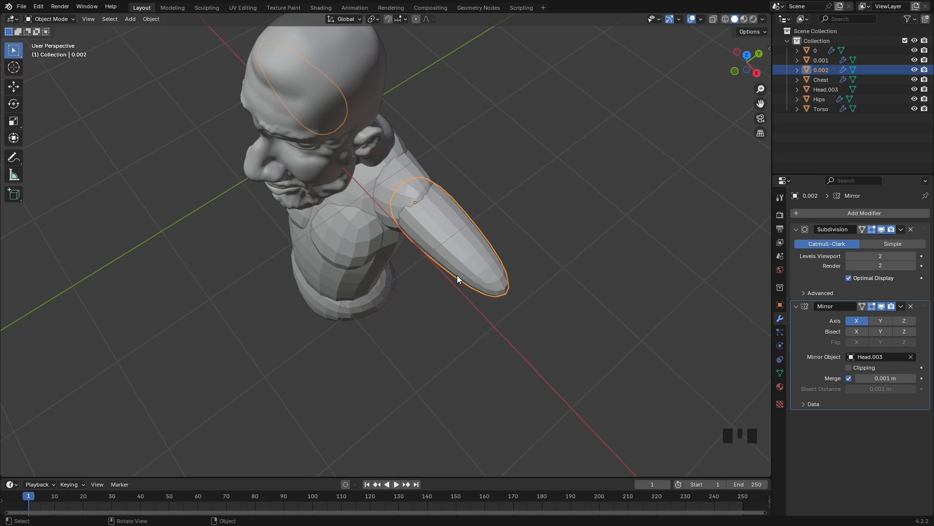
key(shift+d)
key(x)
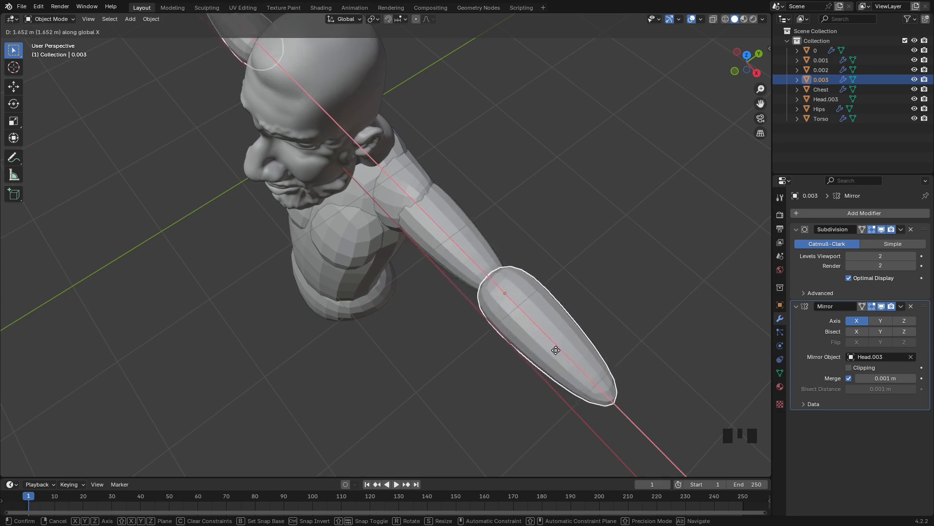
click(548, 346)
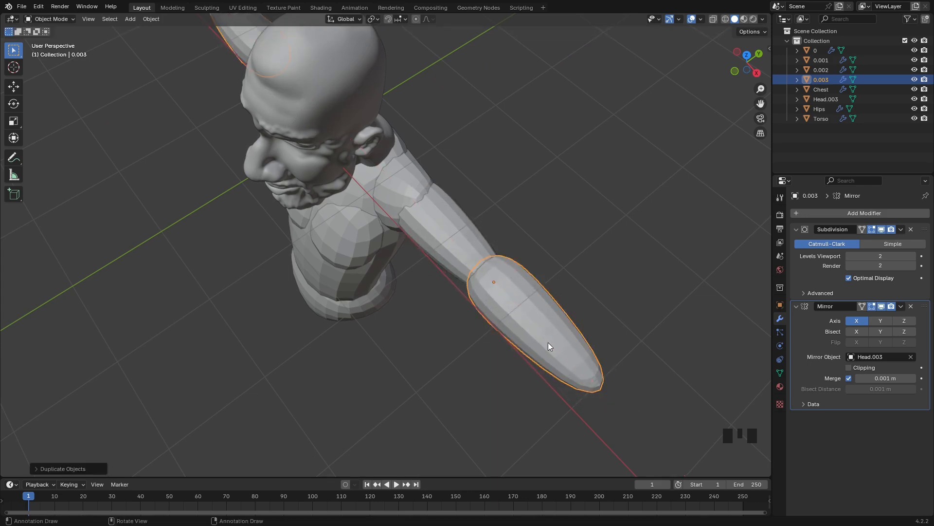
- Rename the upper-arm object as Arm and the outer duplicate as Forearm
click(457, 223)
key(F2)
text(Arm)
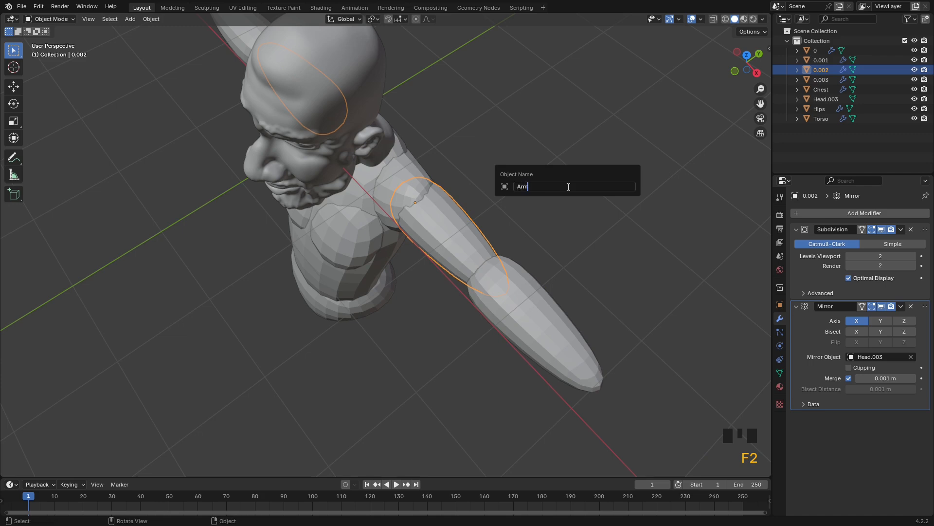
key(Return)
click(509, 305)
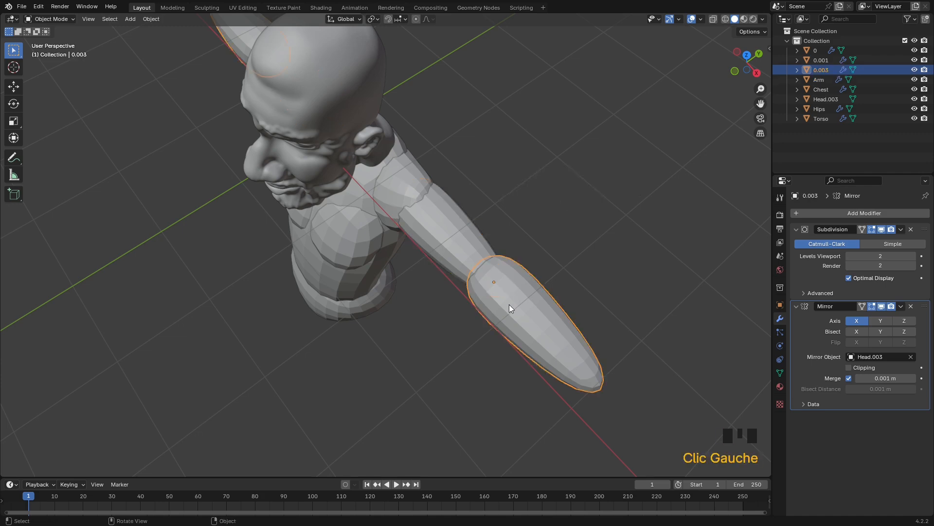
key(F2)
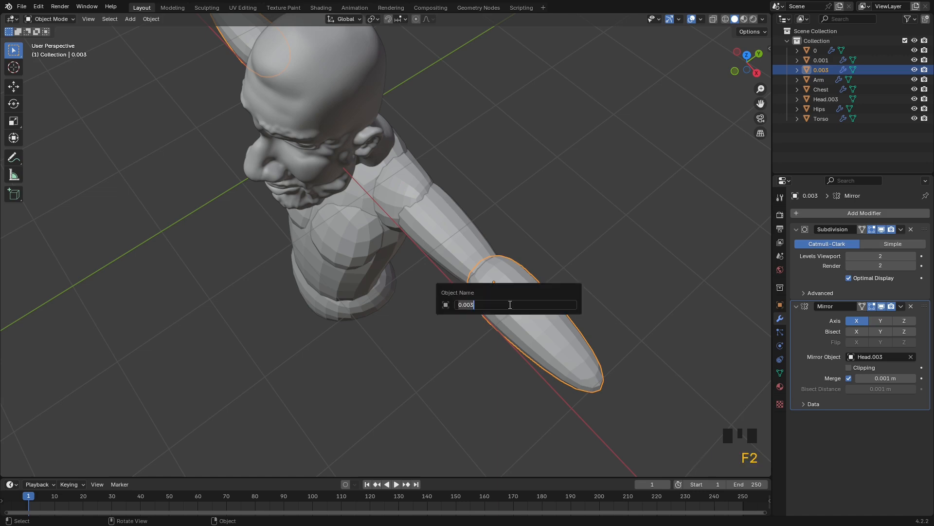
text(Forearm)
key(Return)
- Scale the whole forearm down slightly in Object Mode so it fits the end of the upper arm
key(Tab)
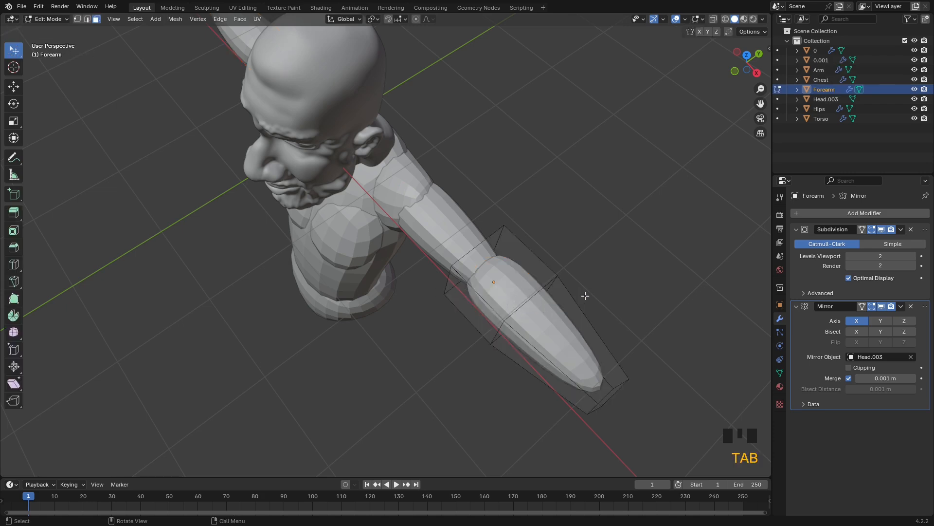
key(a)
key(Tab)
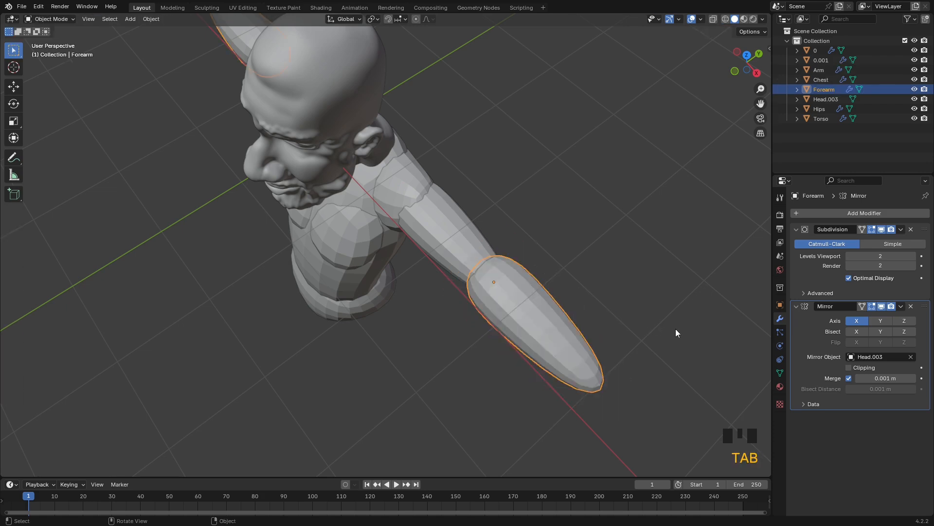
key(s)
click(649, 322)
middle_drag(649, 321, 548, 282)
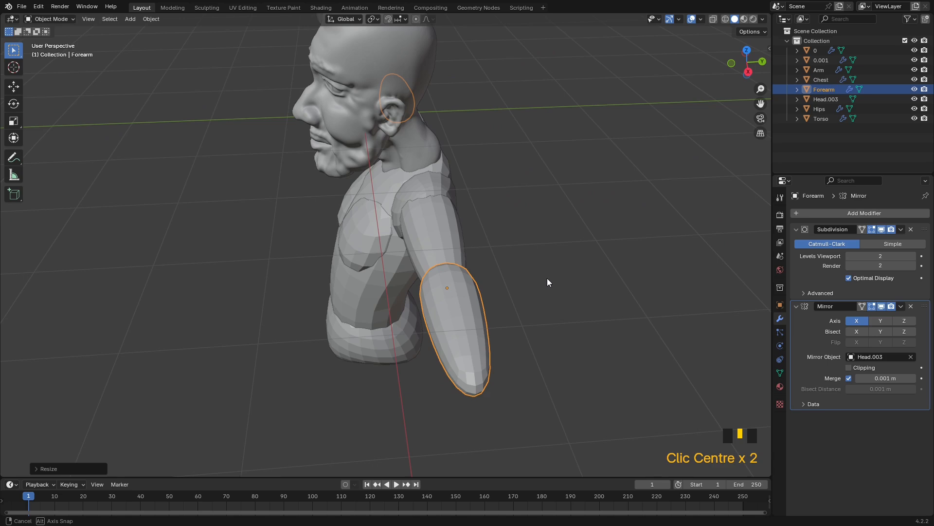
middle_drag(547, 278, 606, 259)
- Thin the forearm by scaling it down slightly along Z and along Y
key(s)
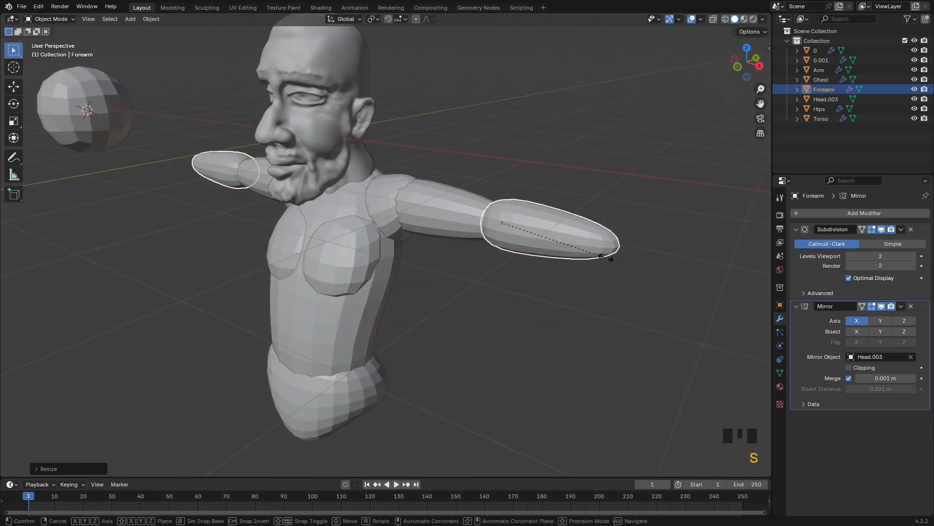
key(z)
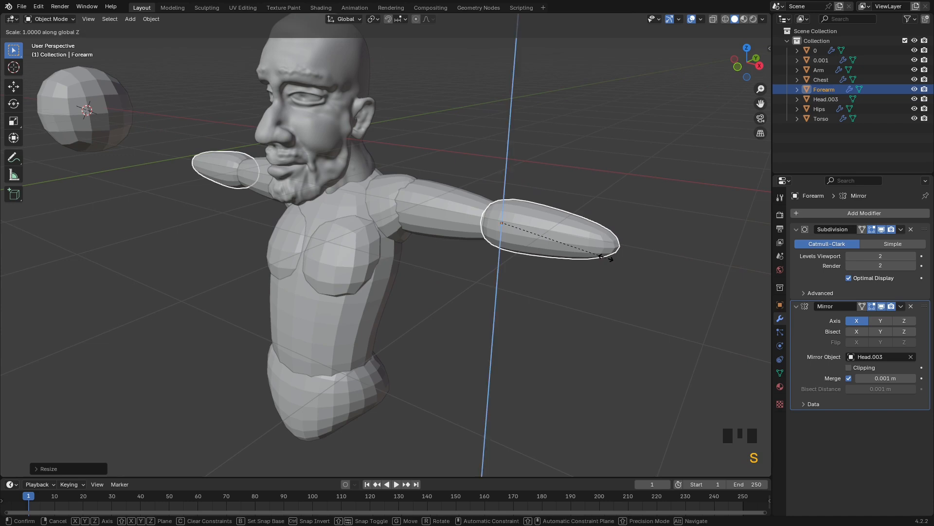
click(600, 258)
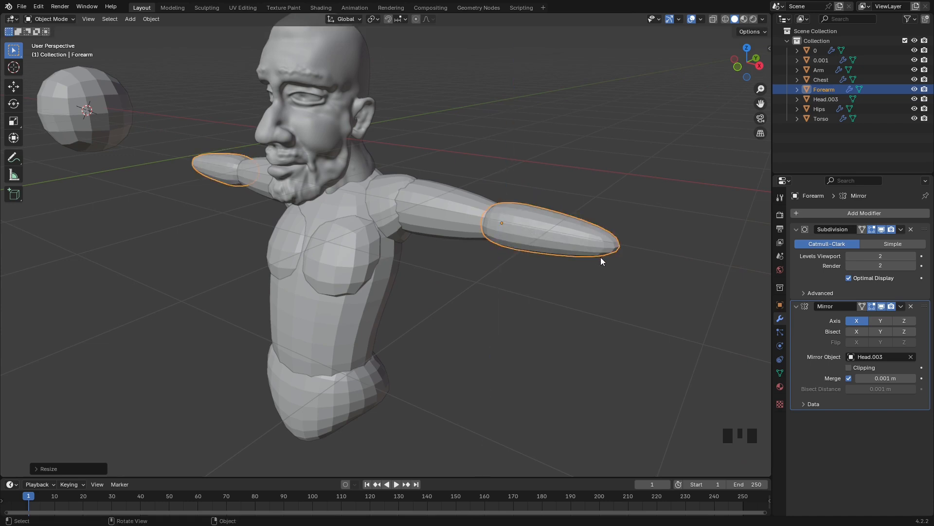
key(s)
key(y)
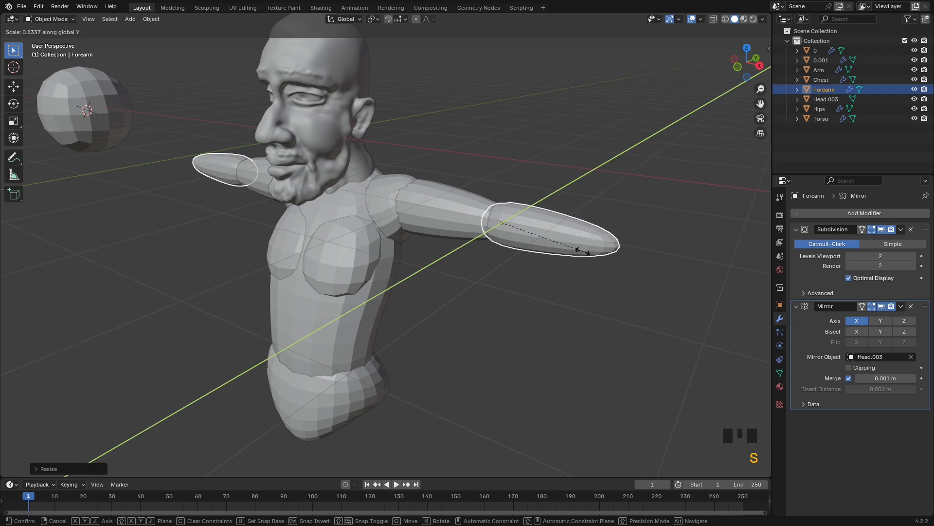
click(629, 251)
middle_drag(630, 251, 456, 231)
- Enter Edit Mode on the upper arm and lower the top front cage vertex at its shoulder end
click(408, 225)
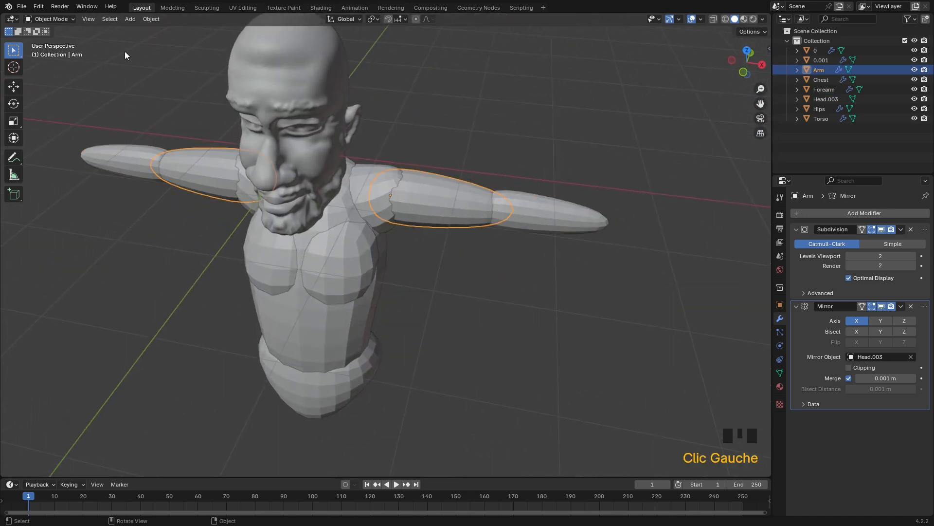
click(62, 21)
click(58, 41)
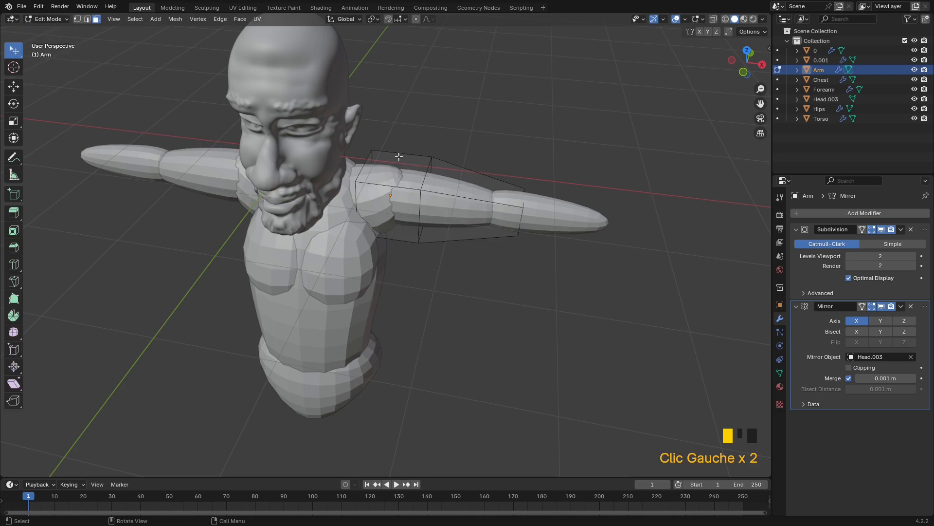
scroll(399, 156, up, 2)
middle_drag(398, 156, 371, 141)
drag(340, 150, 331, 163)
middle_drag(372, 159, 366, 189)
middle_drag(397, 129, 398, 65)
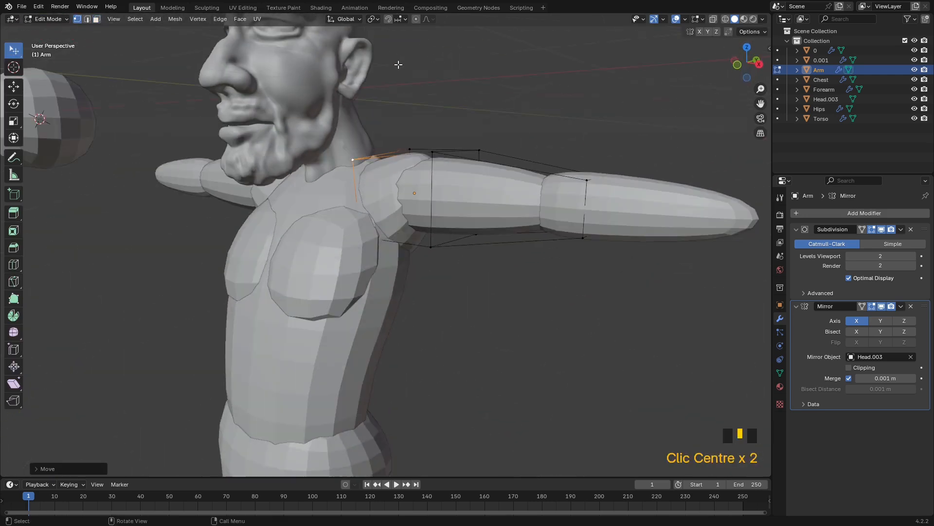
- Reposition the upper arm's middle cage vertices along its top and front underside to refine its thickness
click(433, 161)
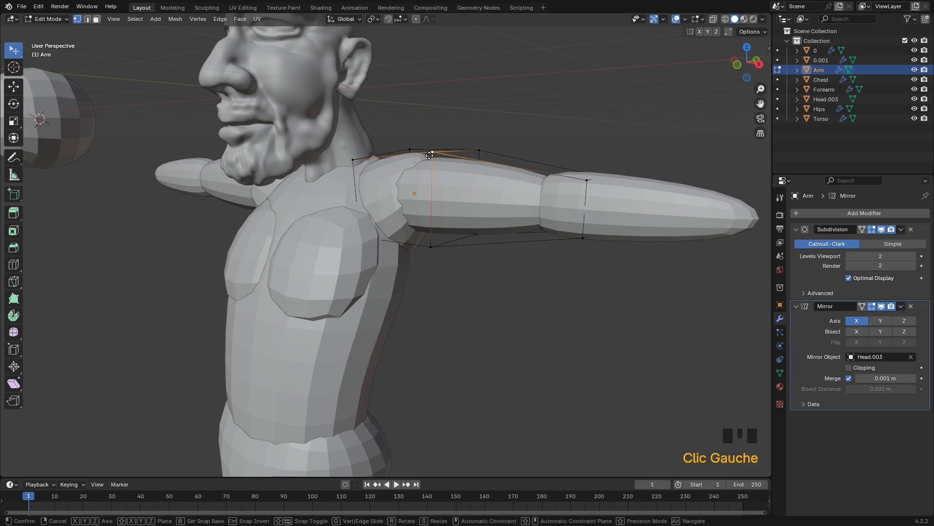
click(475, 148)
click(430, 247)
middle_drag(431, 247, 295, 171)
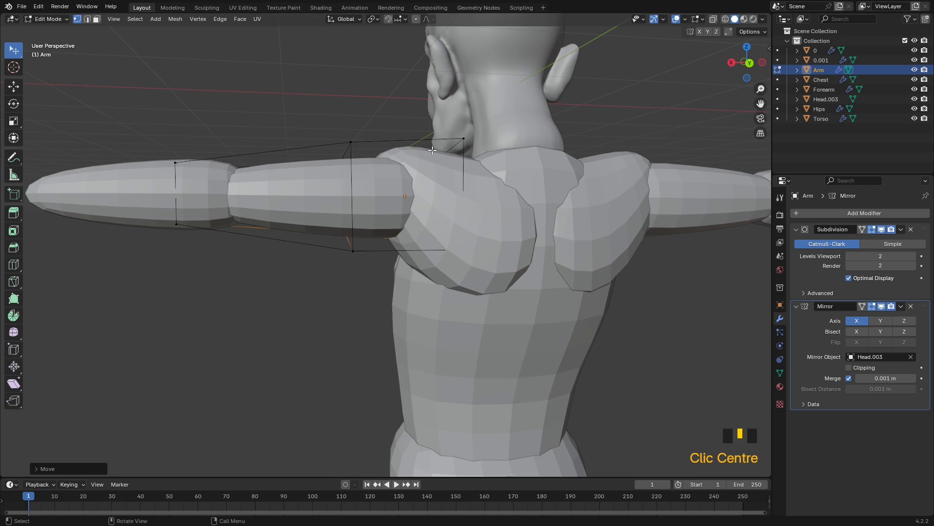
- Adjust the upper arm's rear cage vertices at the shoulder end and the rear middle underside vertex
drag(462, 142, 469, 142)
drag(461, 254, 470, 264)
drag(355, 257, 354, 250)
middle_drag(287, 248, 306, 278)
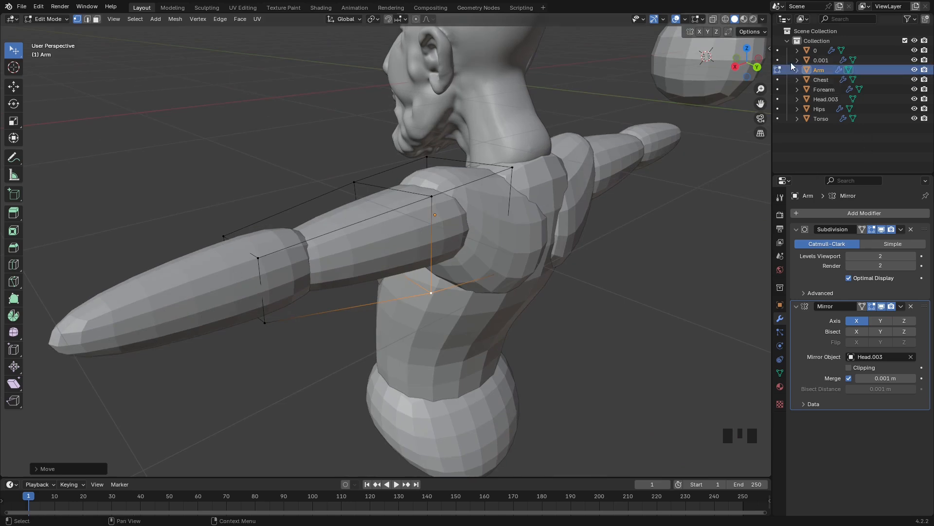
- Switch to the shoulder muscle object 0.001, return to Object Mode and rename it as Shoulder
click(779, 59)
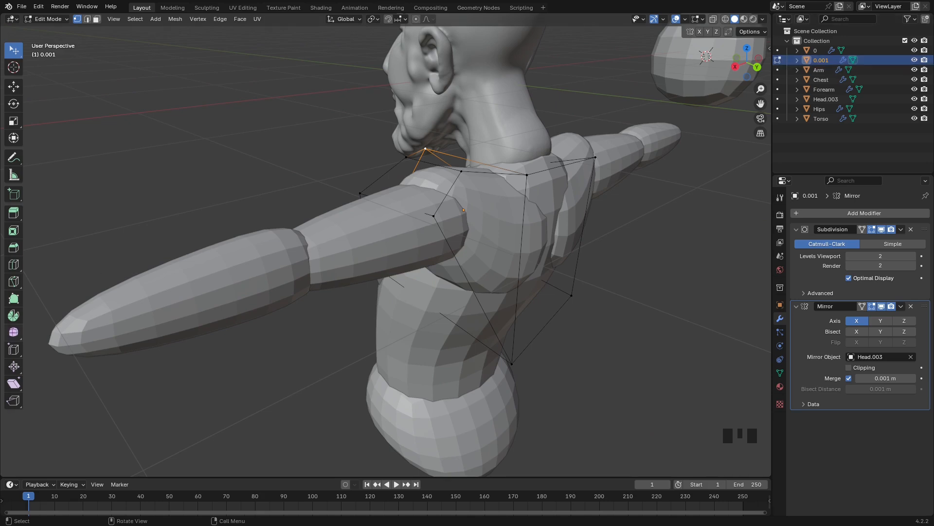
middle_drag(442, 248, 448, 219)
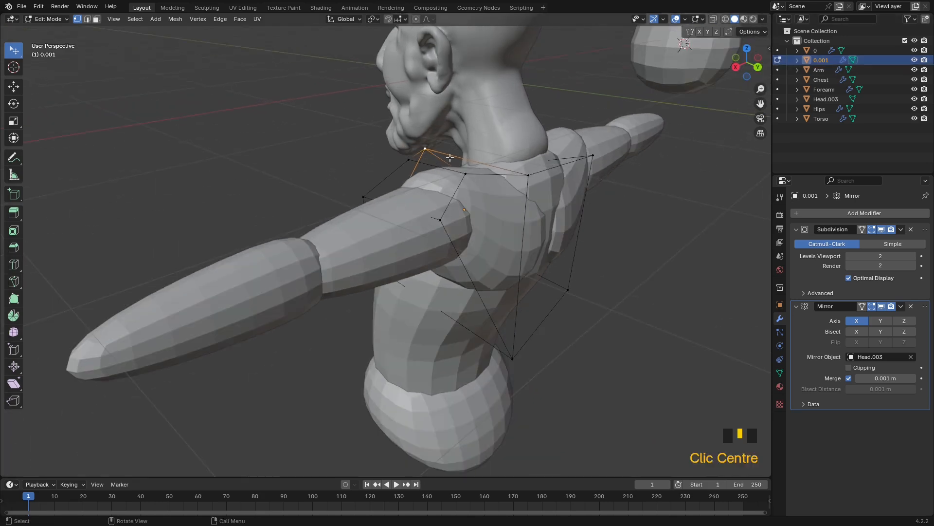
key(Tab)
key(F2)
text(Shoulder)
key(Return)
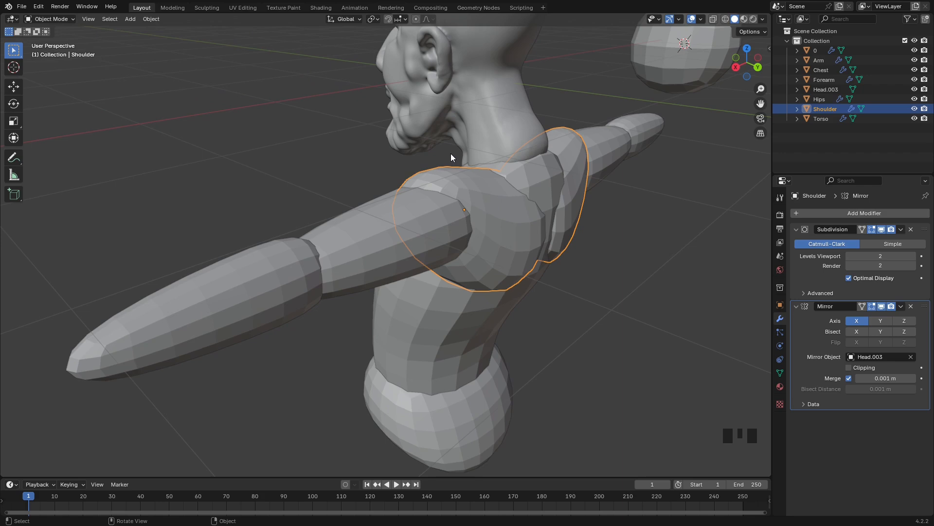
- Enter Edit Mode on the forearm and select the two rear cage vertices at its elbow end
click(281, 285)
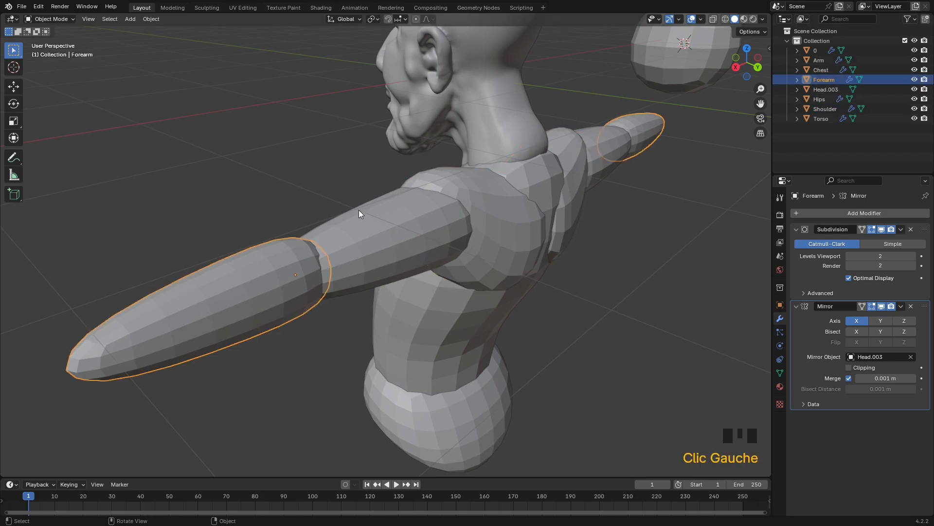
key(Tab)
middle_drag(369, 238, 321, 295)
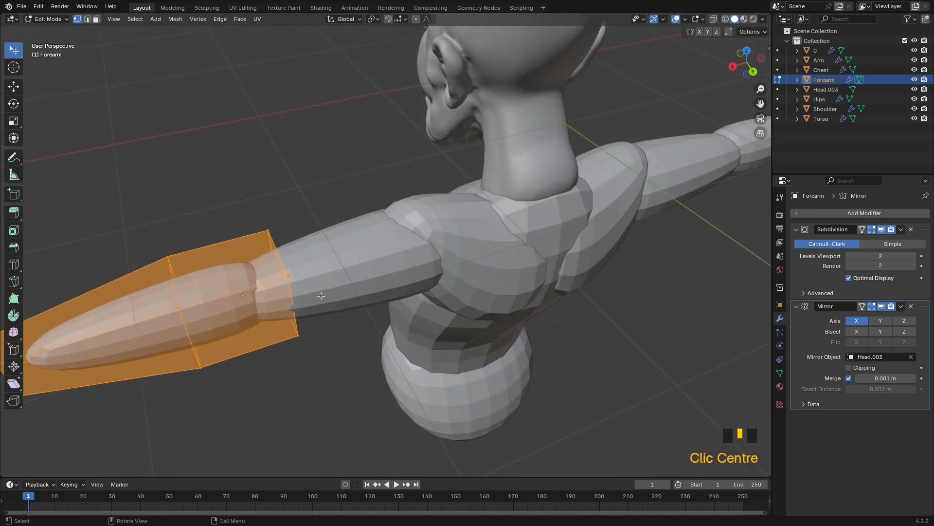
click(285, 276)
shift+click(302, 331)
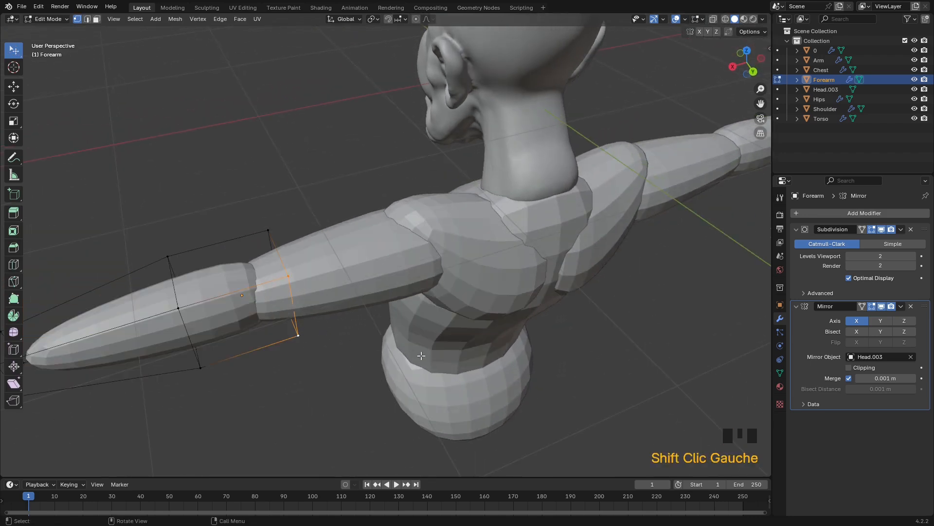
key(s)
click(392, 338)
key(g)
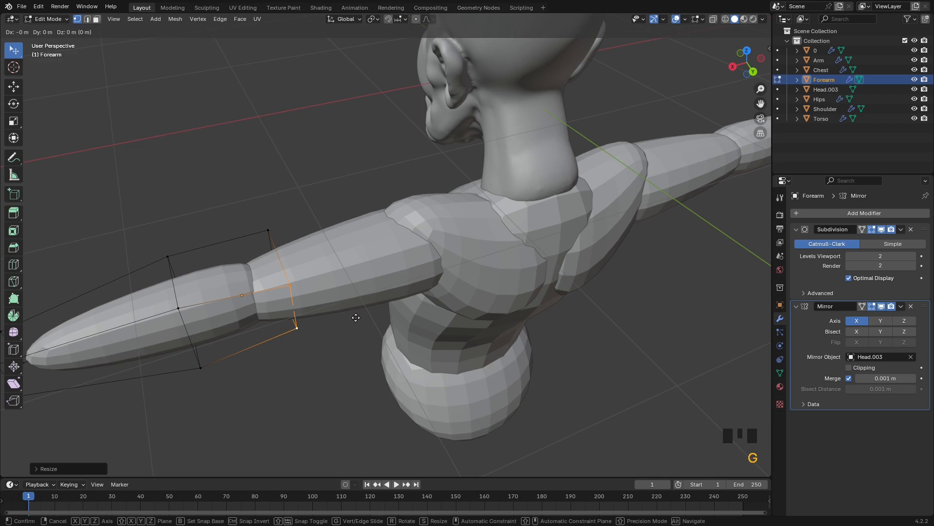
click(363, 336)
middle_drag(363, 336, 397, 344)
key(ctrl+z)
key(ctrl+z)
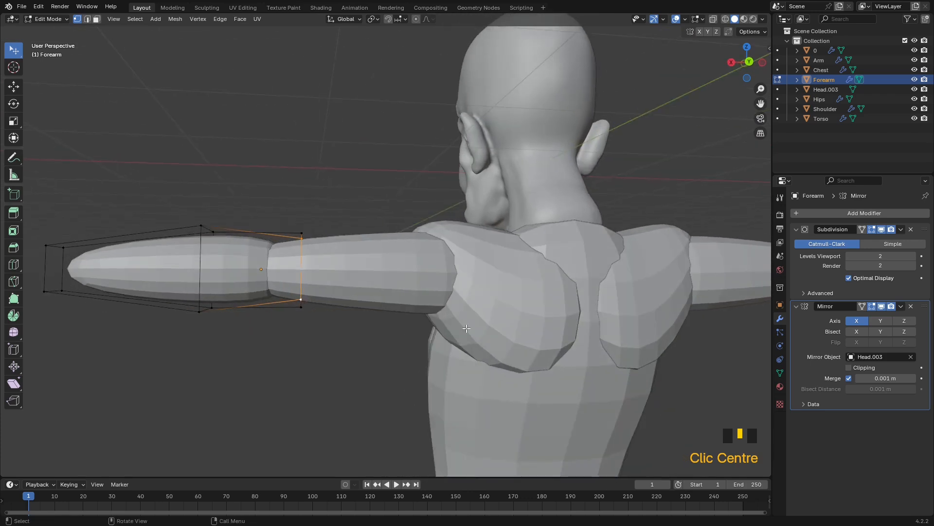
- Scale the two rear elbow vertices closer together, move them about 0.23 m along Y, and return to Object Mode
key(s)
click(433, 318)
middle_drag(396, 309, 394, 303)
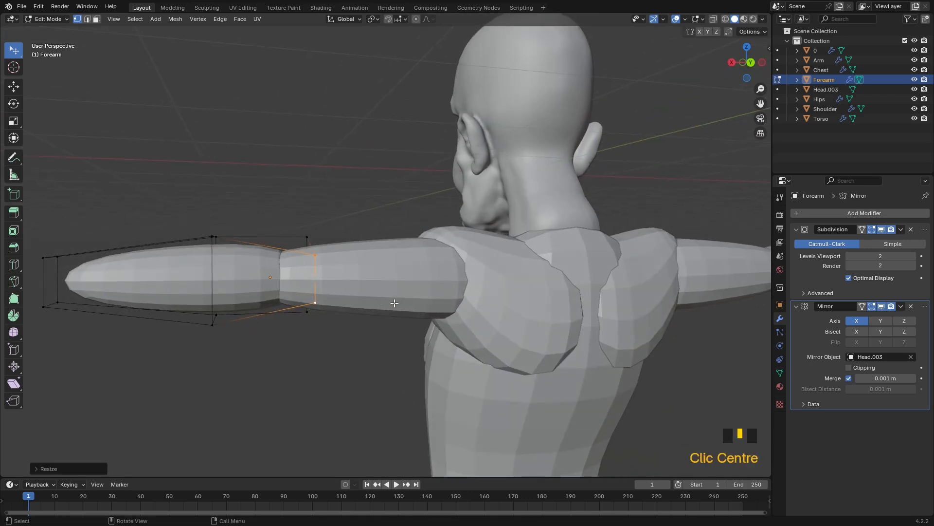
key(g)
key(y)
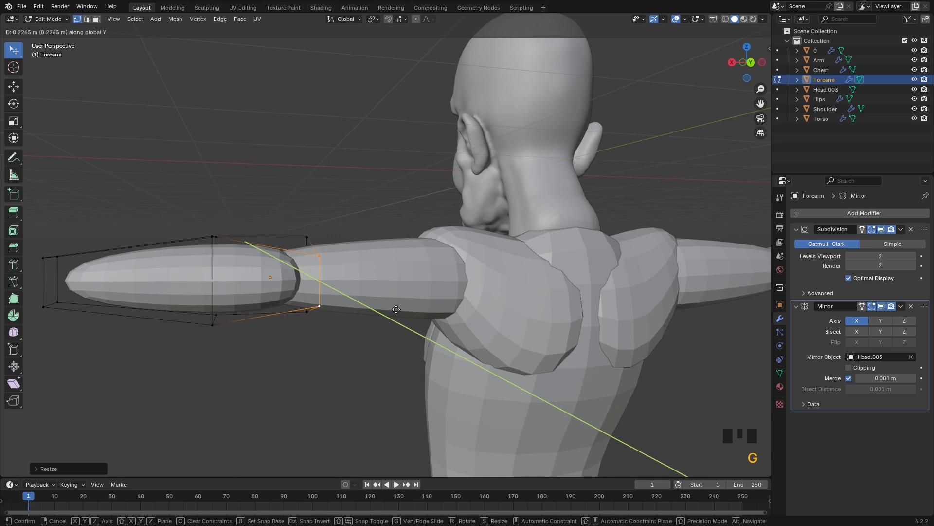
click(396, 308)
middle_drag(396, 308, 457, 290)
key(Tab)
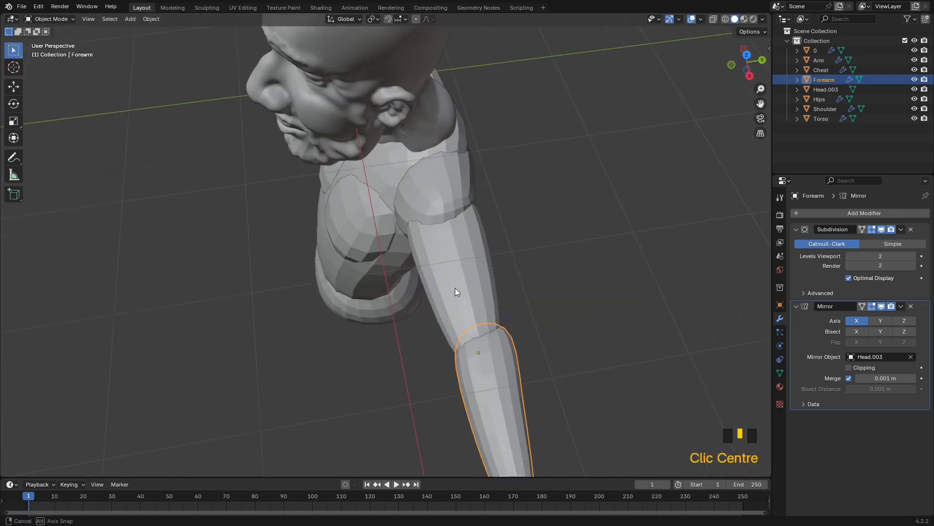
- Rotate the upper arm slightly about the Z axis at the shoulder using the Rotate tool
middle_drag(490, 368, 476, 291)
click(469, 276)
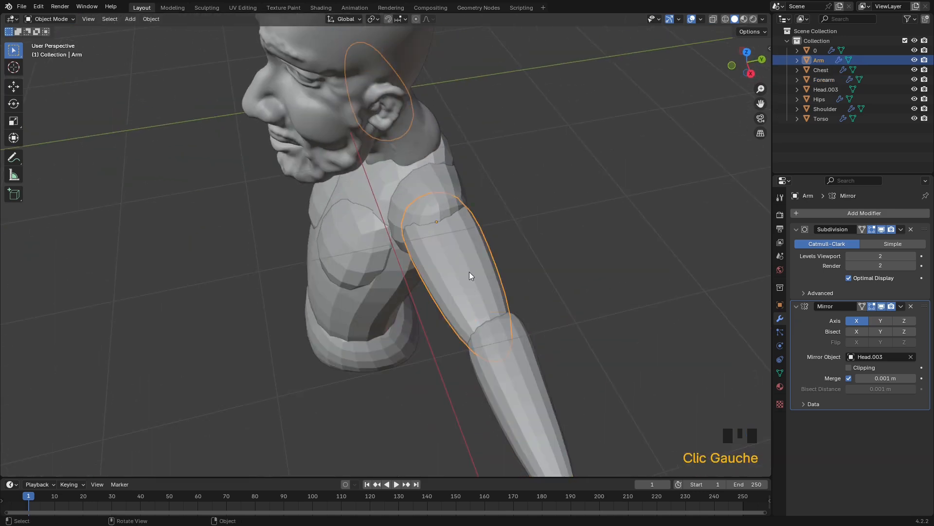
click(17, 106)
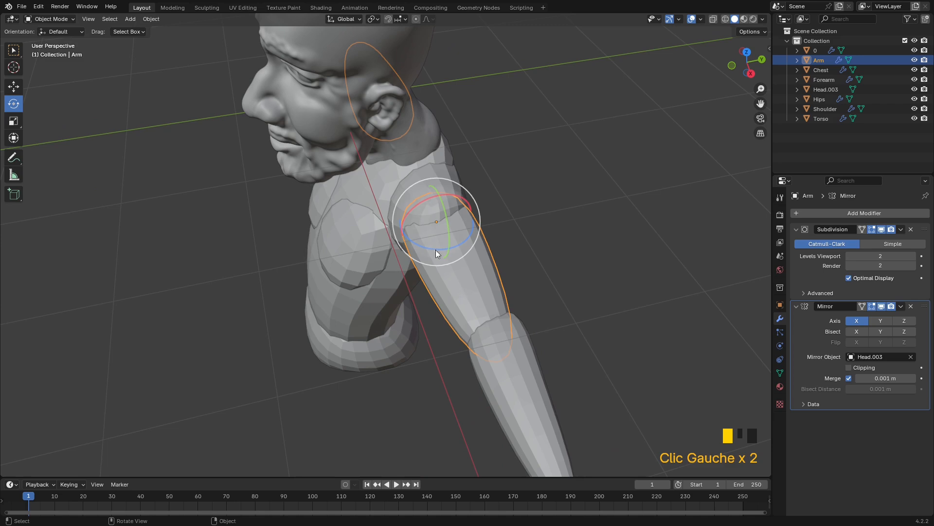
drag(430, 248, 436, 248)
middle_drag(456, 267, 507, 302)
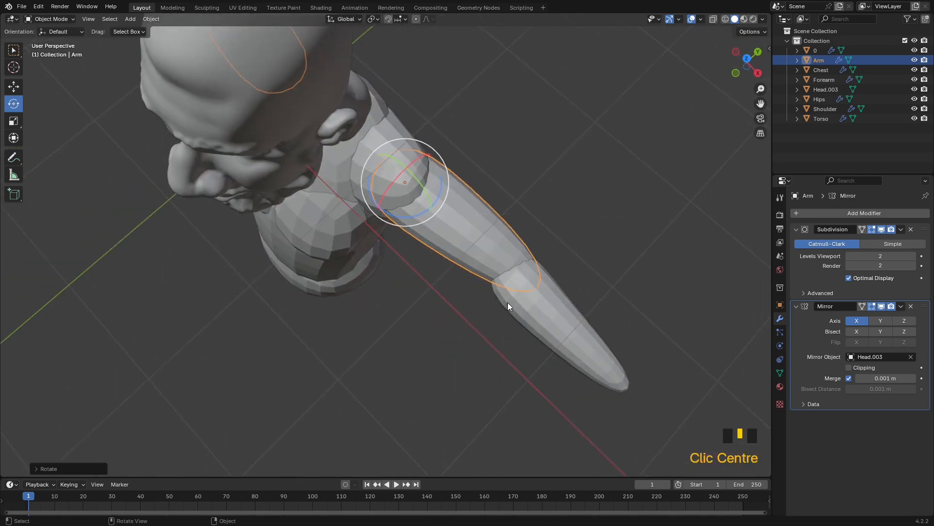
- Move the forearm slightly back along Y, rotate it slightly about Z to line up with the upper arm, and deselect it
click(524, 295)
click(13, 86)
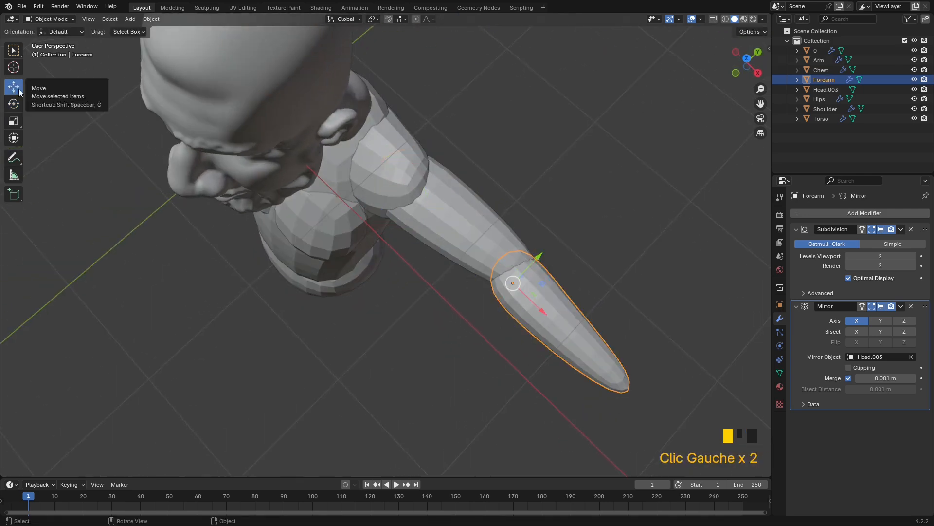
drag(541, 260, 546, 255)
click(13, 103)
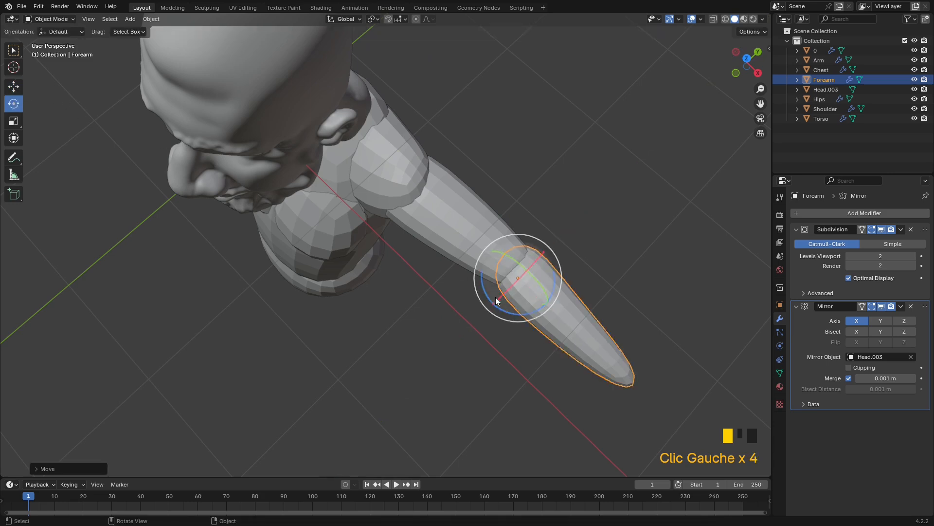
drag(517, 317, 518, 317)
click(616, 282)
middle_drag(616, 283, 534, 254)
scroll(518, 246, down, 4)
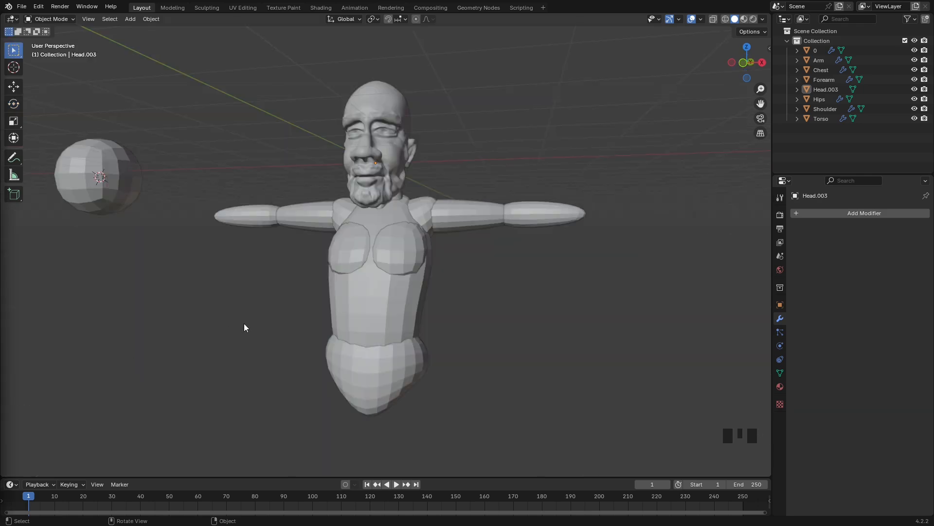
- Duplicate the spare subdivided cube beside the character and place the copy at the hips' lower edge on the +X side in front view
click(92, 195)
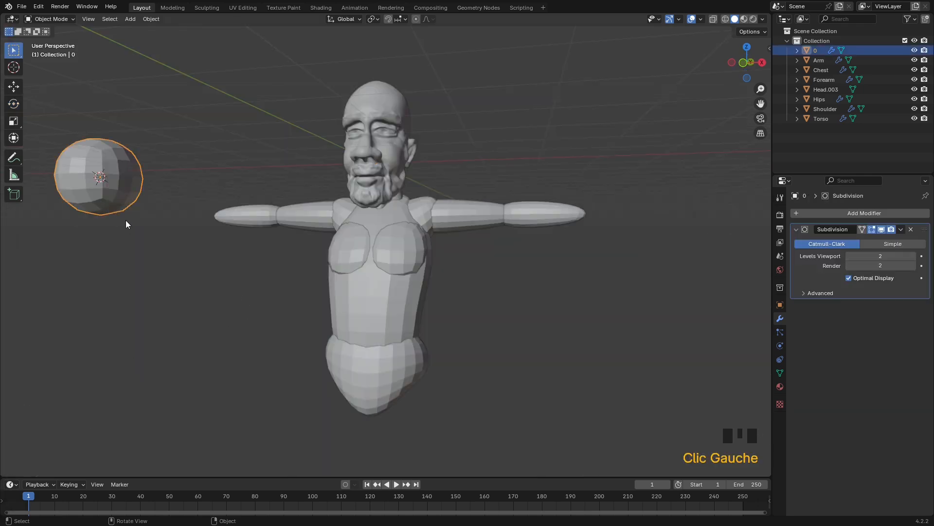
key(shift+d)
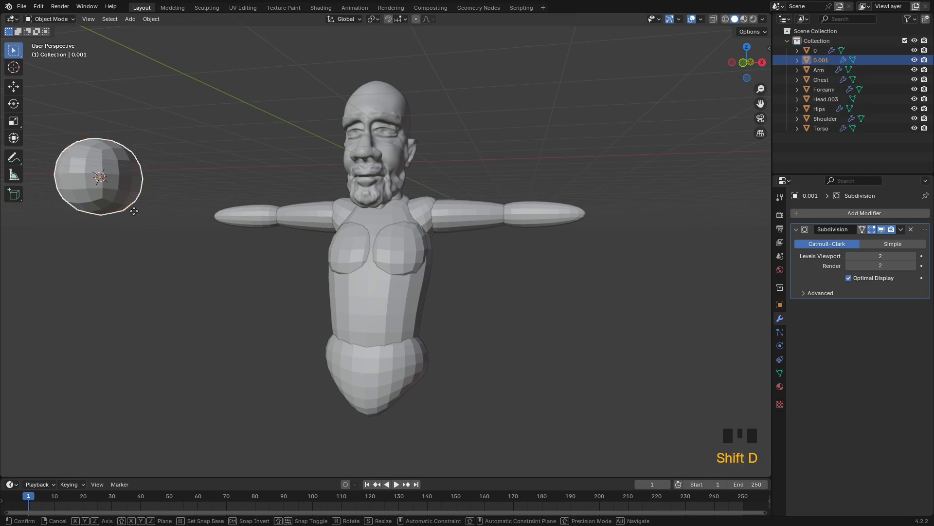
click(486, 195)
key(KP_1)
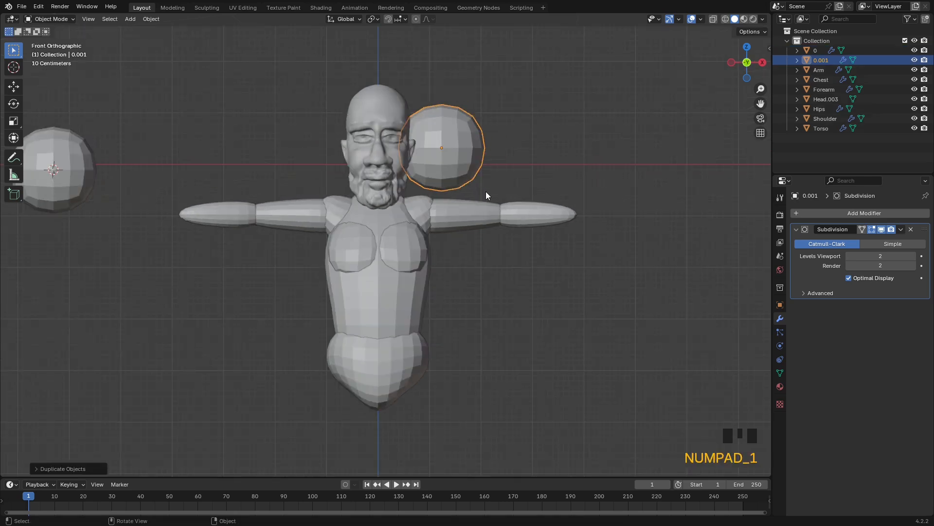
key(g)
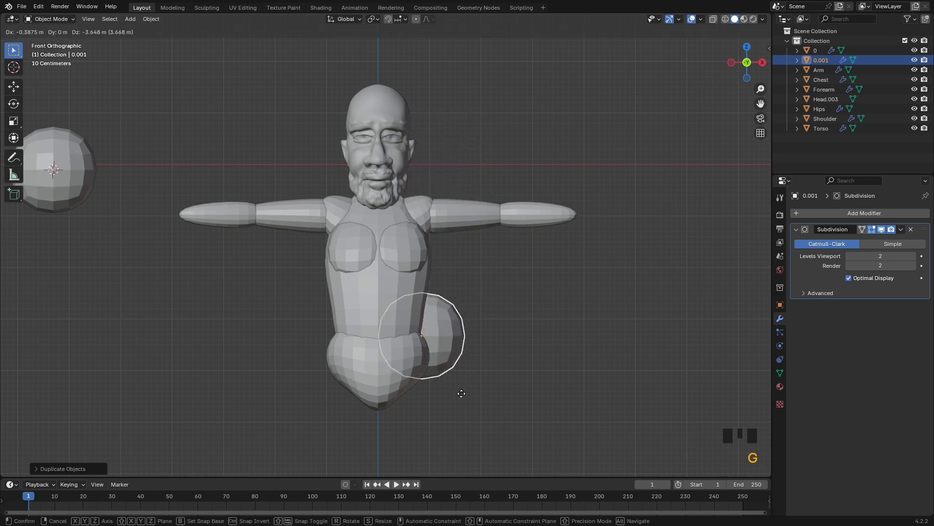
click(448, 438)
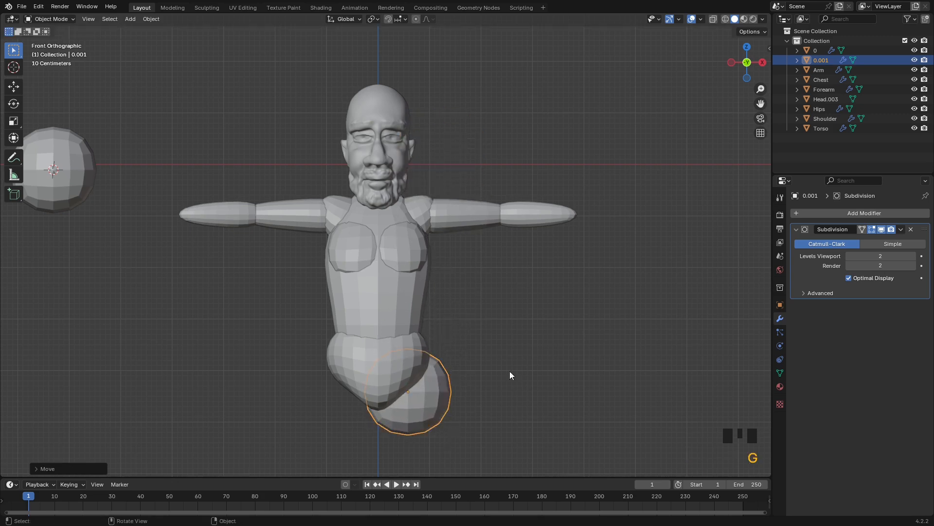
- Move the duplicated cube along the Y axis towards the hips in the right side view
key(KP_3)
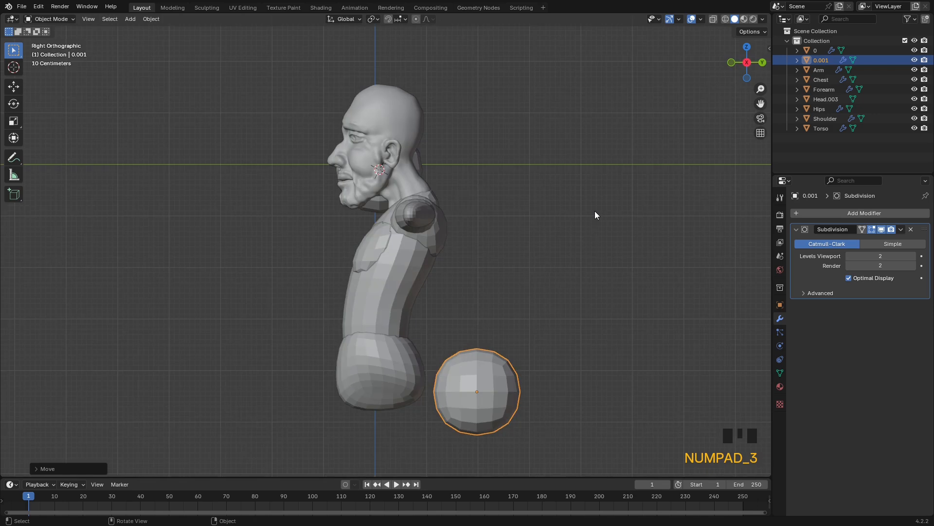
key(g)
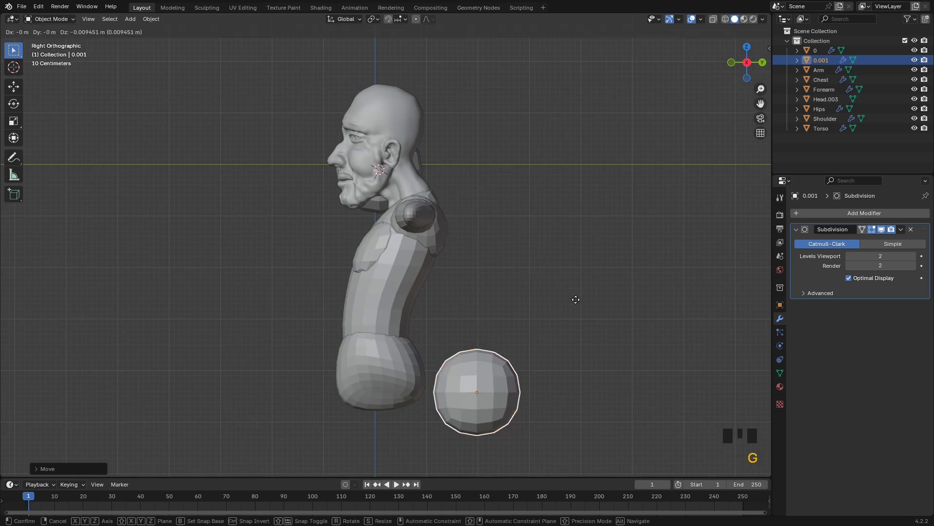
key(y)
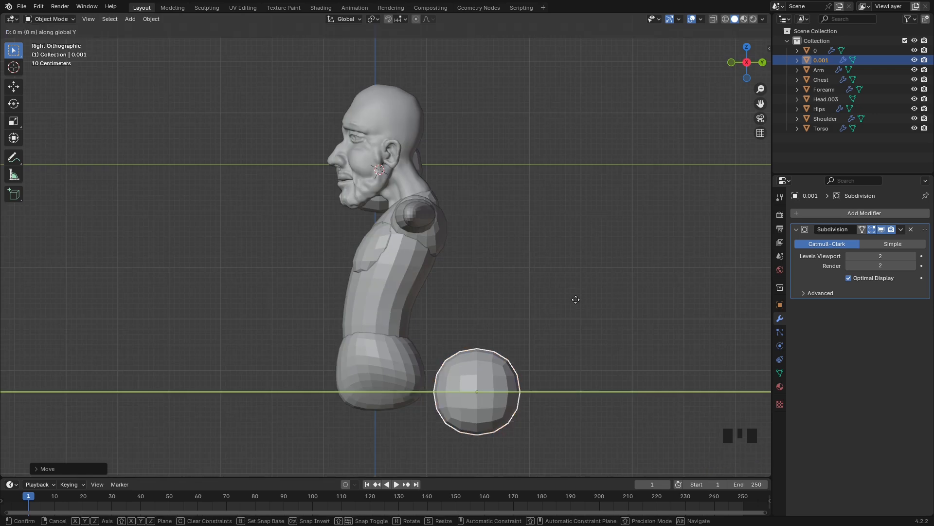
- Align the sphere with the body along Y, narrow it to about 0.71 along X, and seat it at the hip
click(476, 324)
key(KP_1)
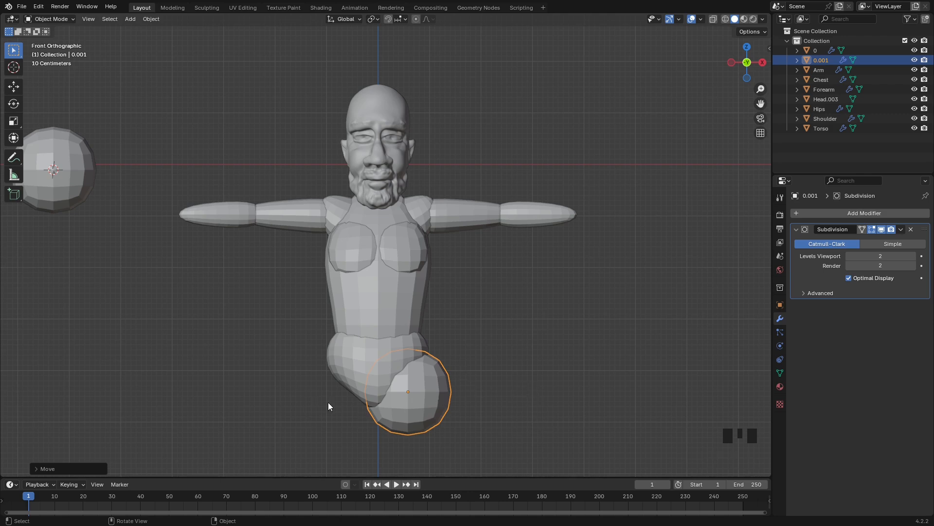
key(s)
key(x)
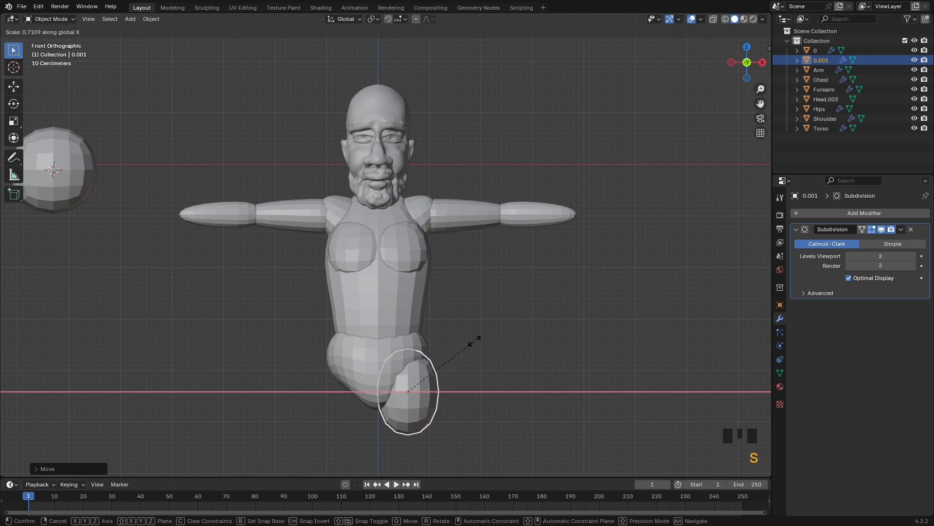
click(474, 341)
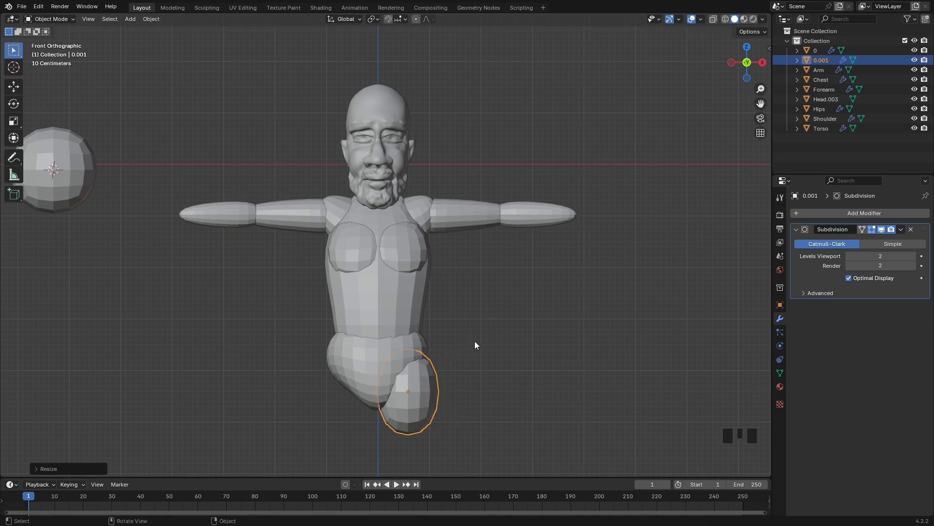
key(g)
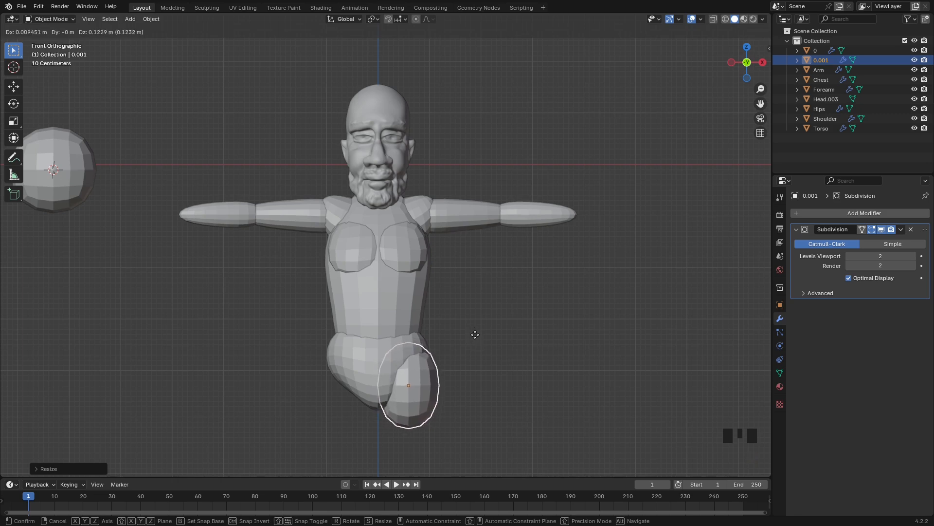
click(475, 334)
- Extrude the bottom face of the hip sphere's mesh downward into a thigh and scale the end face down
key(Tab)
mouse_move(469, 368)
middle_down()
mouse_move(462, 360)
mouse_move(467, 365)
middle_up()
key(KP_1)
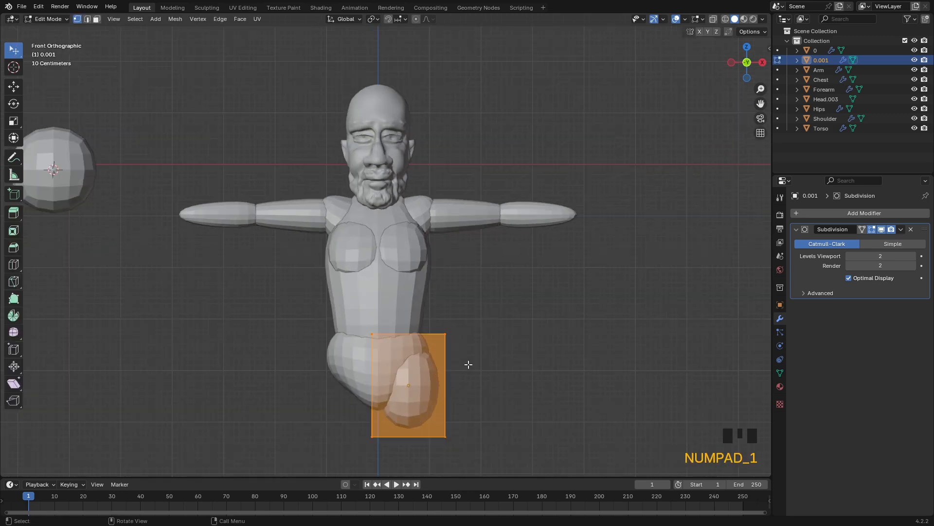
key(alt+z)
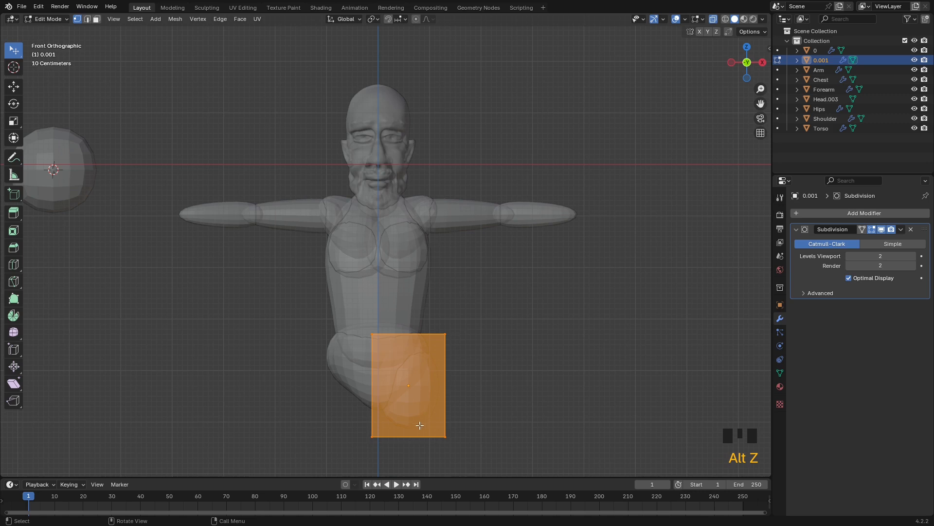
key(3)
click(446, 426)
scroll(460, 405, down, 4)
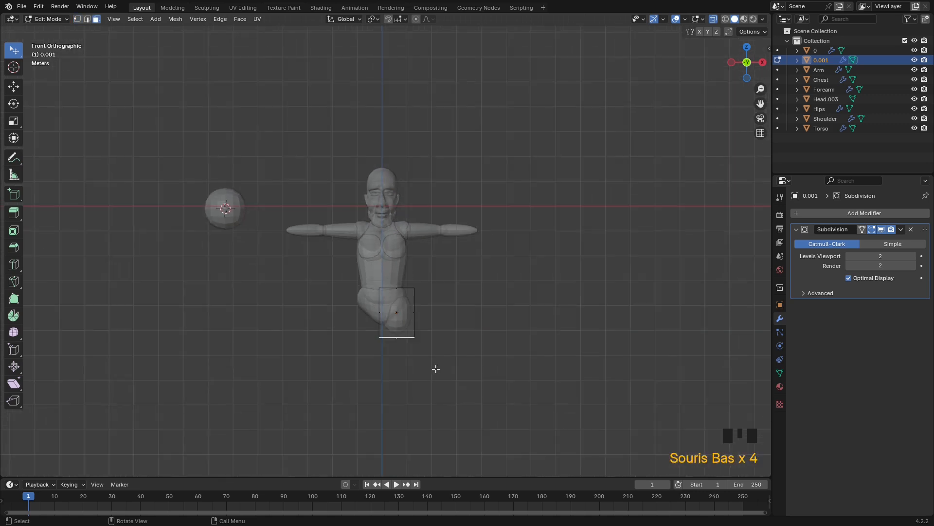
key(e)
click(440, 402)
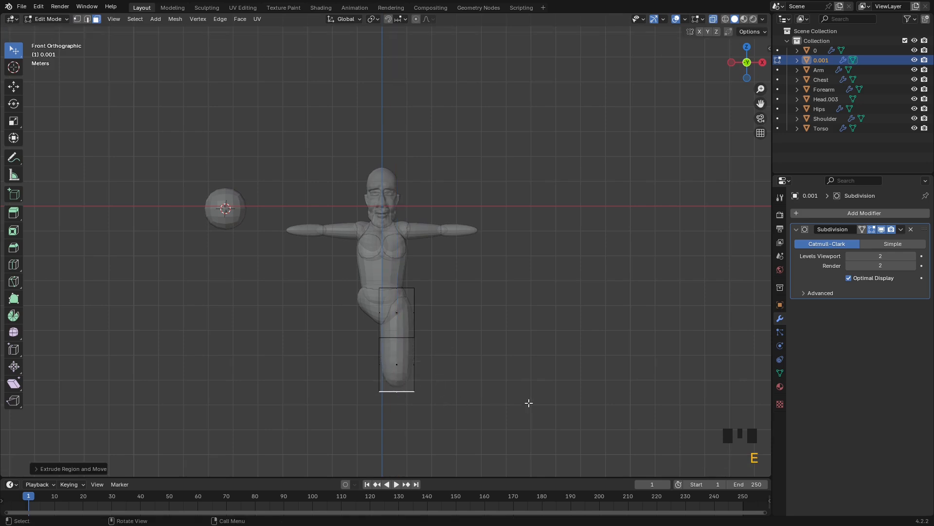
key(s)
click(494, 394)
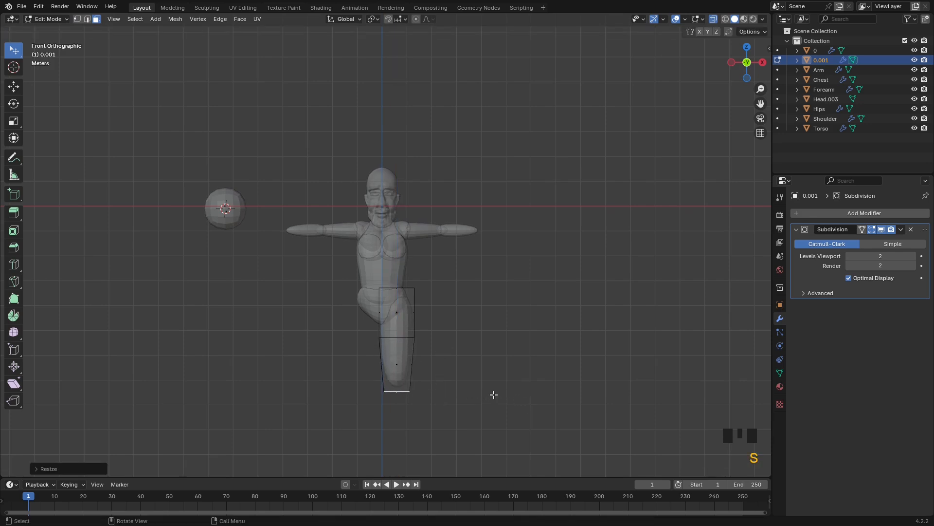
- Enable X-axis mirror symmetry for editing the thigh mesh
key(KP_3)
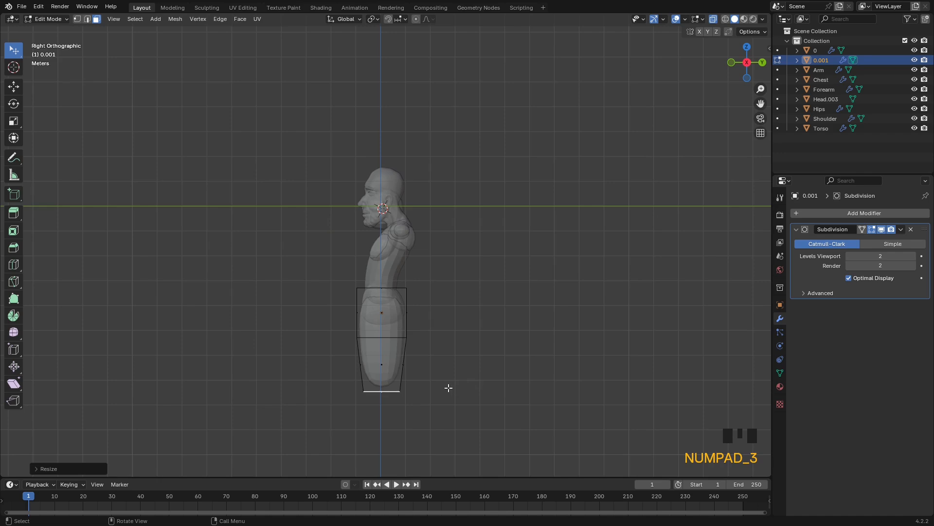
scroll(448, 388, up, 3)
scroll(448, 390, down, 1)
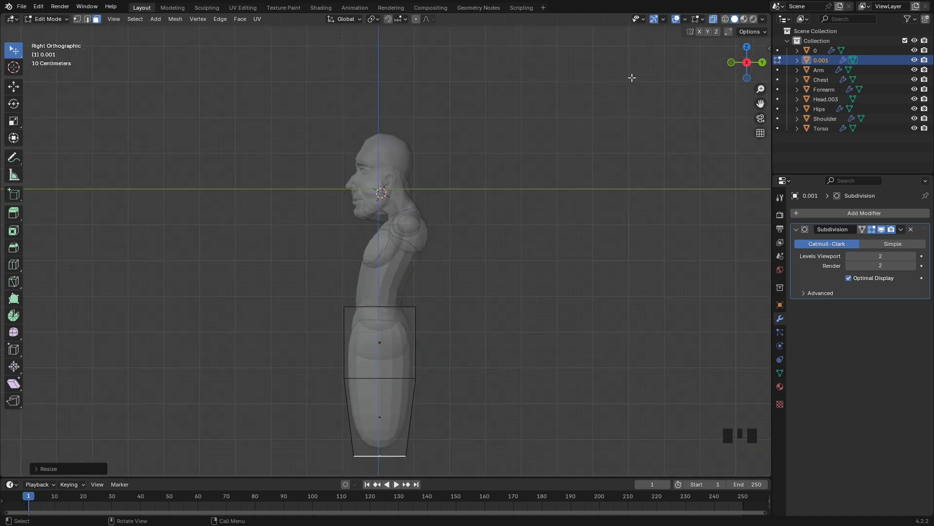
click(700, 32)
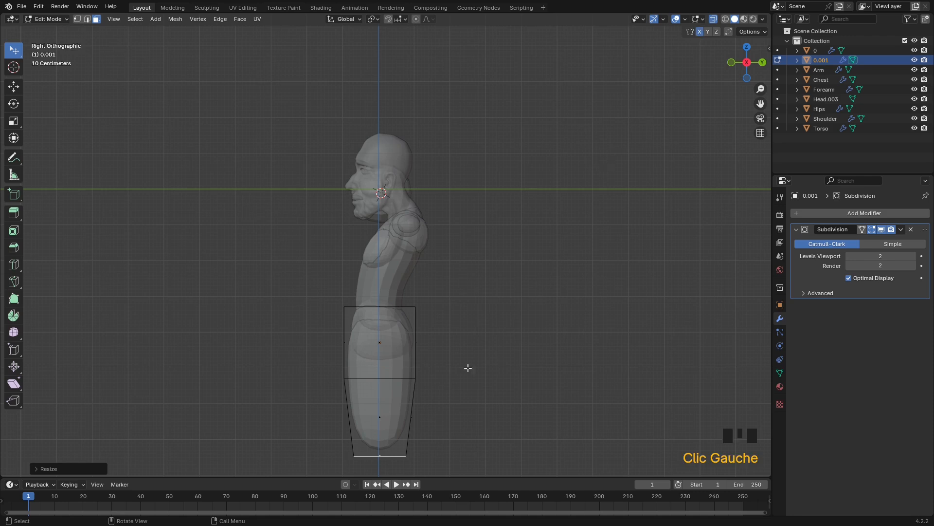
middle_drag(456, 348, 416, 335)
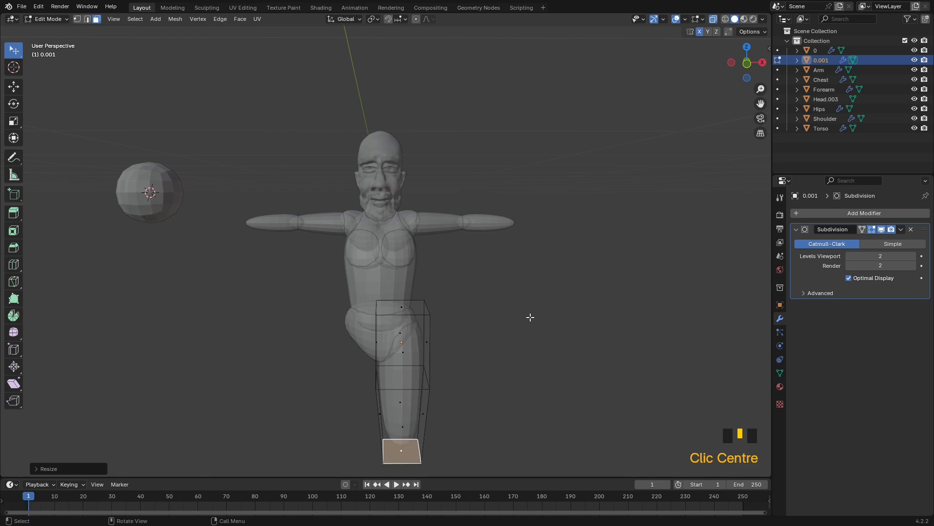
key(KP_1)
key(KP_3)
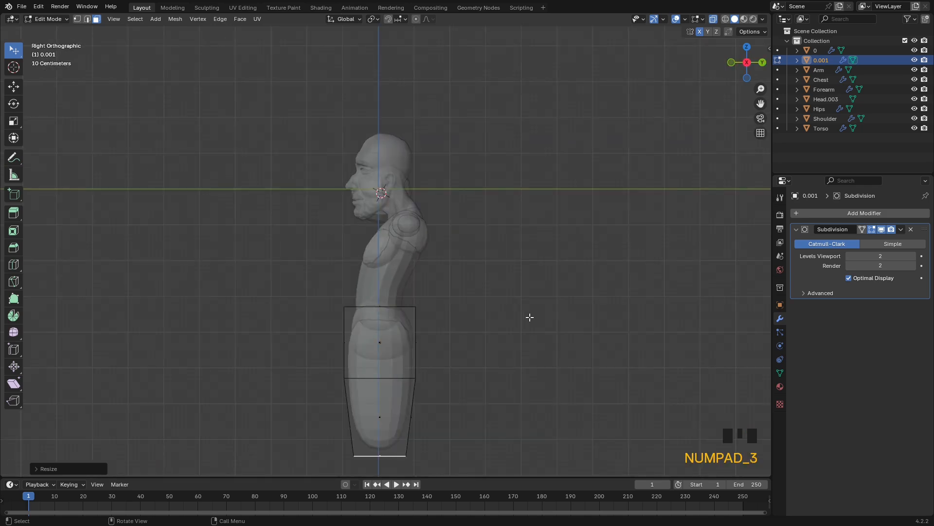
- Pull the thigh's rear middle and bottom vertices forward in side view so the leg tapers toward the knee
key(1)
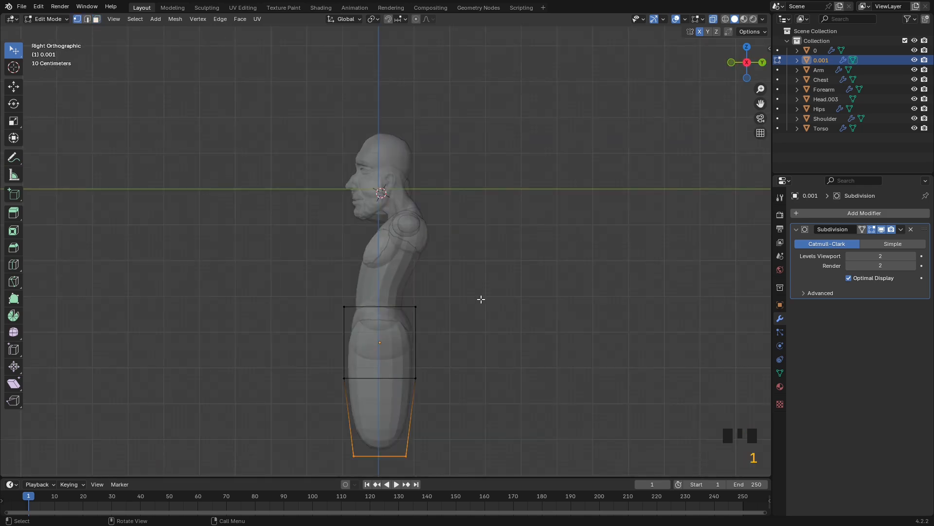
drag(417, 377, 408, 379)
click(405, 455)
drag(405, 454, 390, 456)
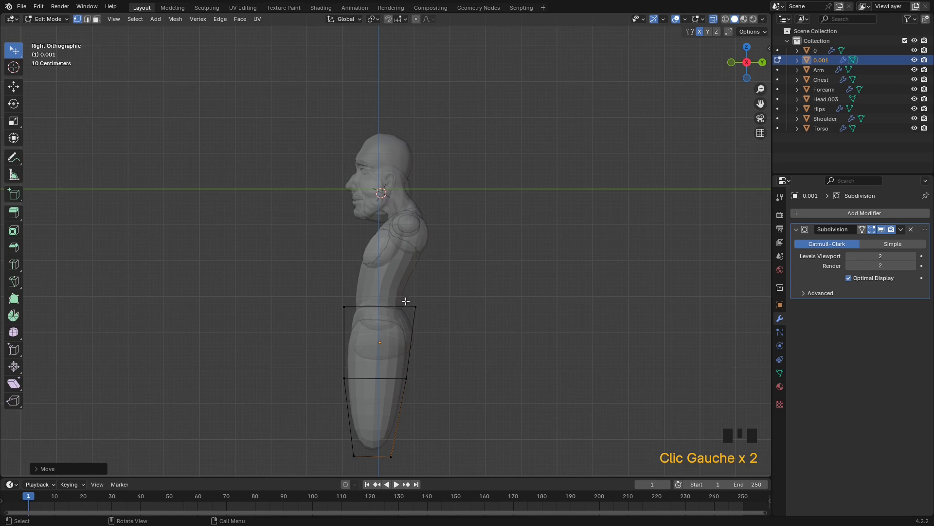
drag(353, 456, 382, 453)
key(Tab)
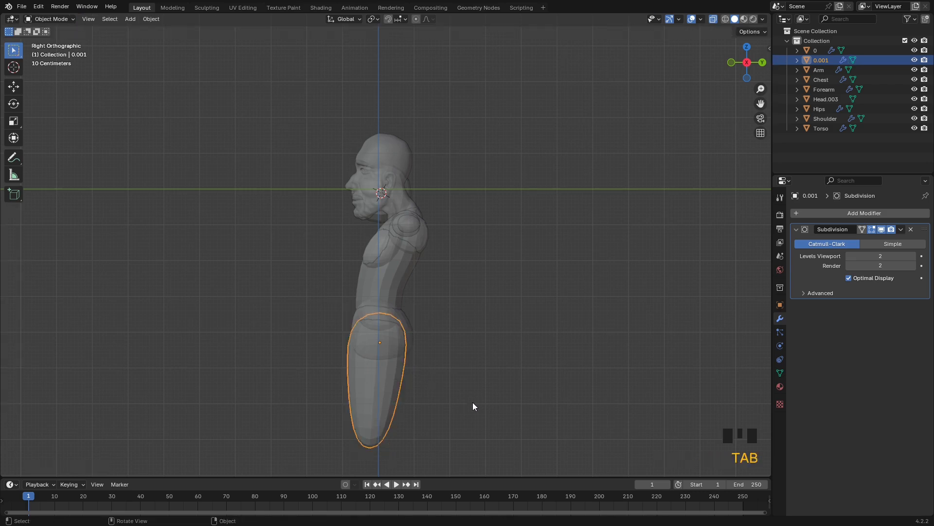
- Tilt the whole thigh by about 6° in side view and shift it about 0.11 m back and 0.05 m down
key(r)
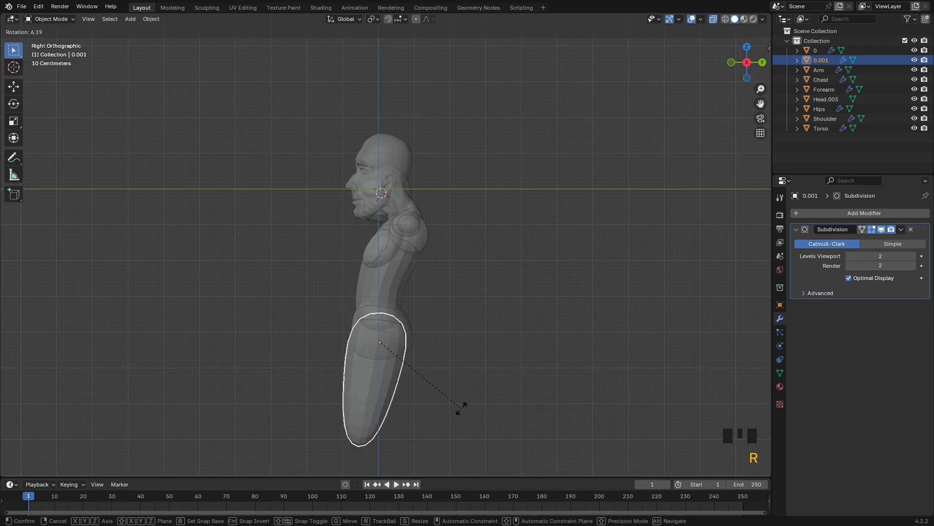
click(460, 408)
key(g)
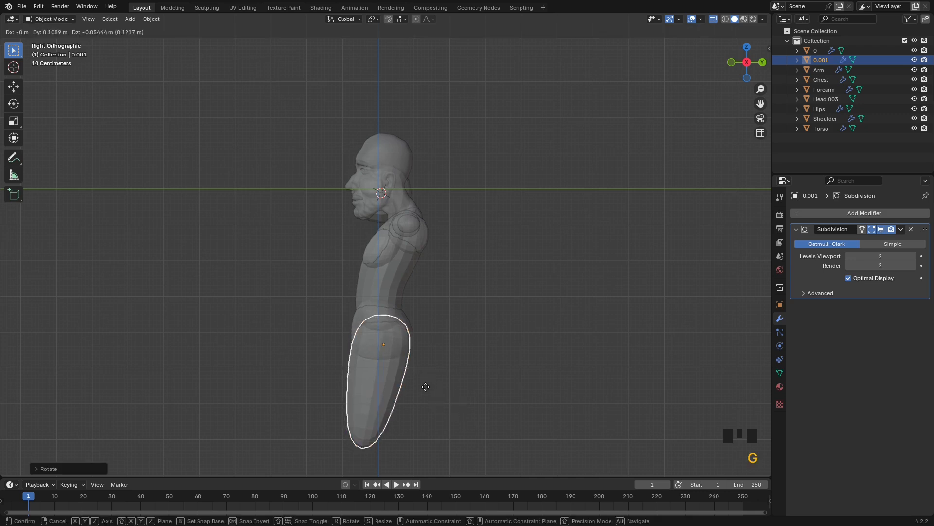
click(425, 388)
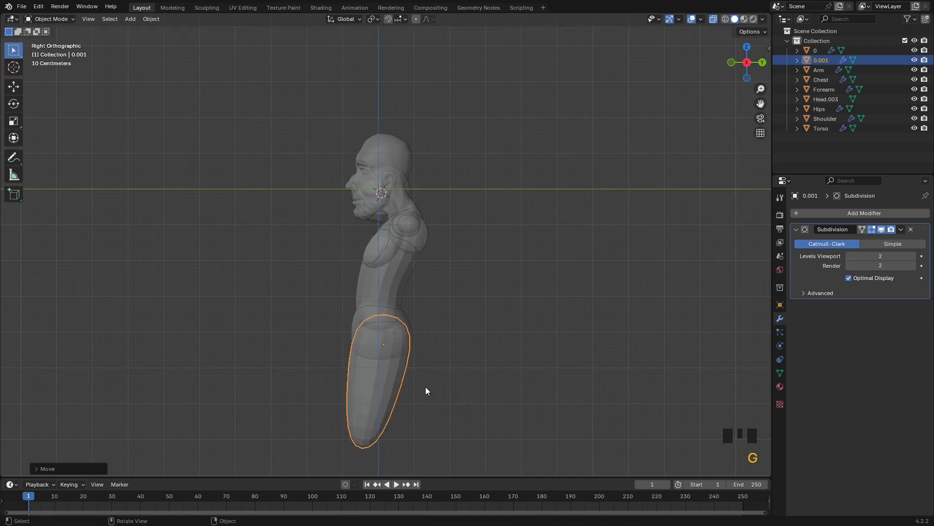
click(433, 355)
scroll(429, 356, down, 3)
mouse_move(428, 356)
middle_down()
mouse_move(514, 367)
mouse_move(545, 358)
mouse_move(425, 355)
mouse_move(445, 358)
middle_up()
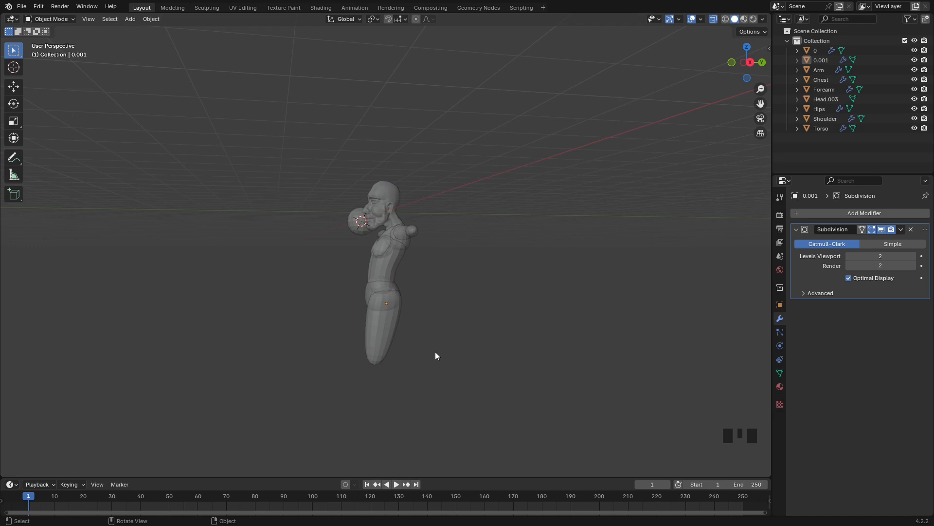
- Duplicate the spare sphere beside the body, place the copy at the thigh's lower end, and scale it down to the leg's width
key(KP_1)
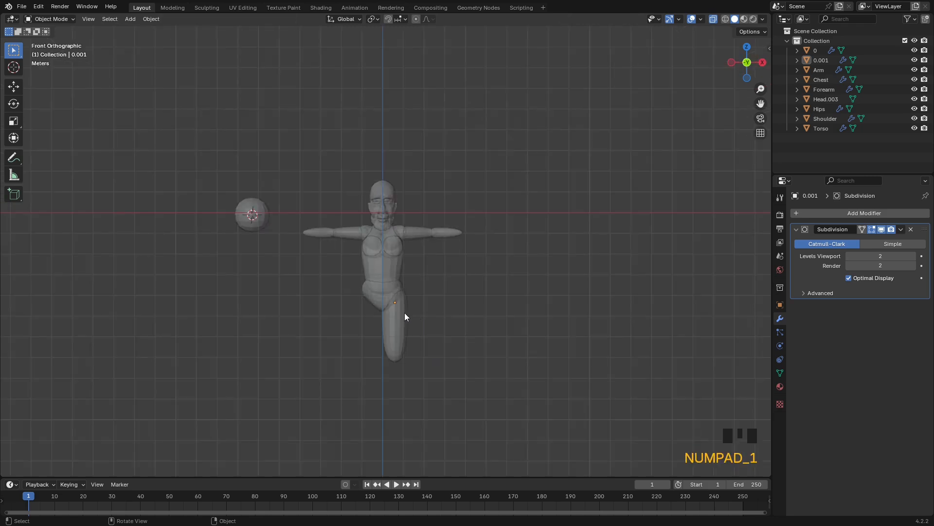
click(257, 214)
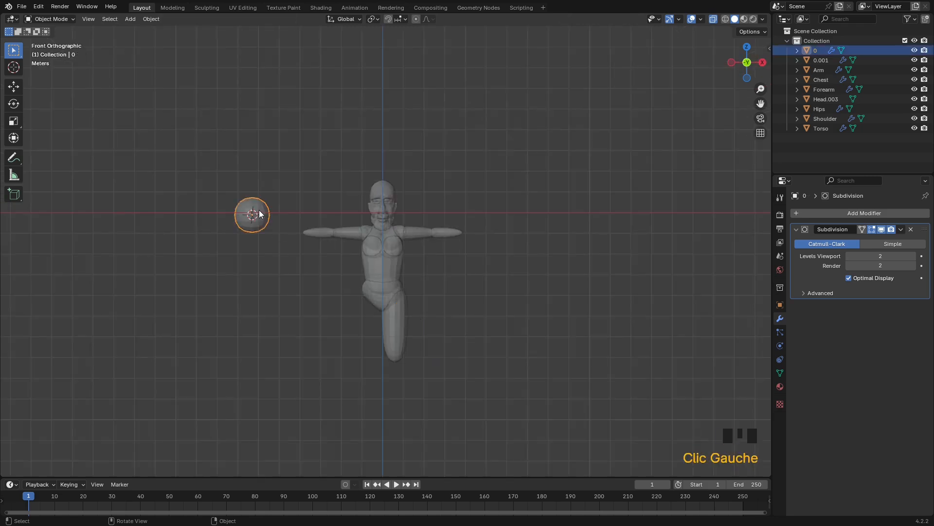
key(shift+d)
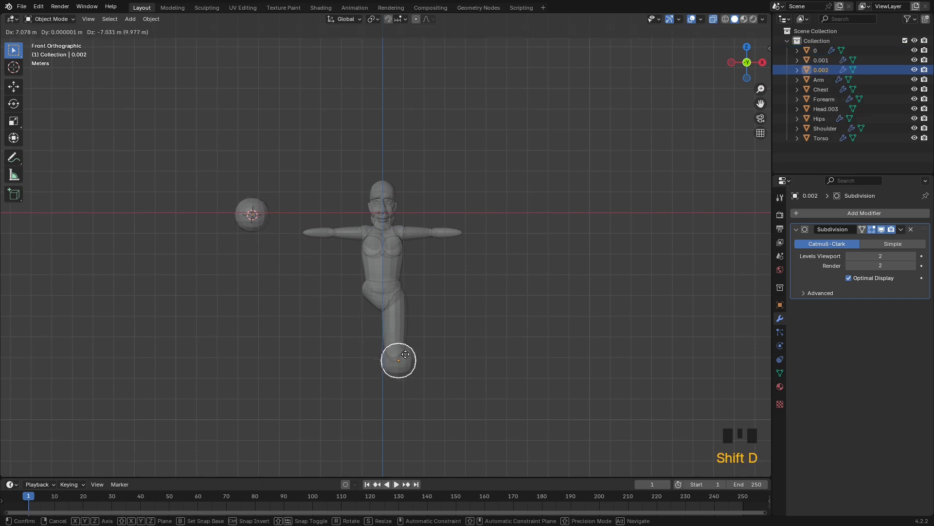
click(401, 350)
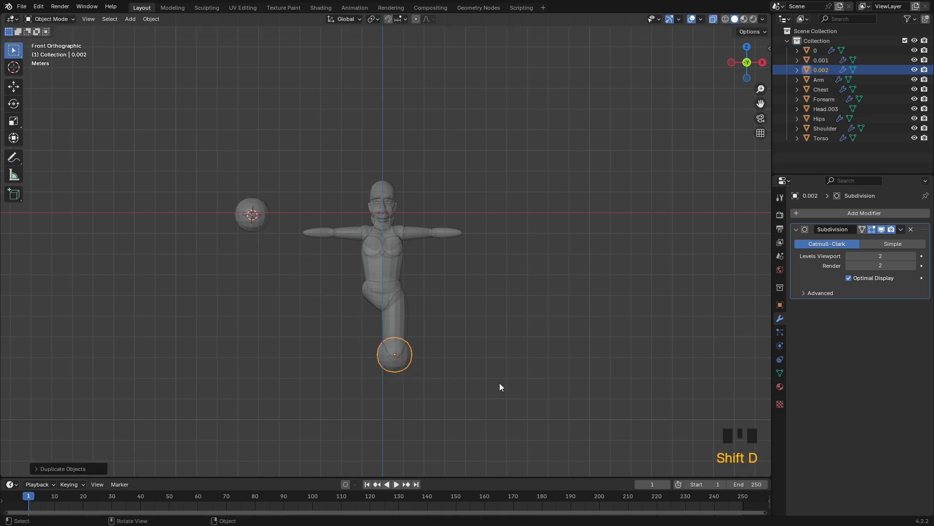
key(s)
click(469, 371)
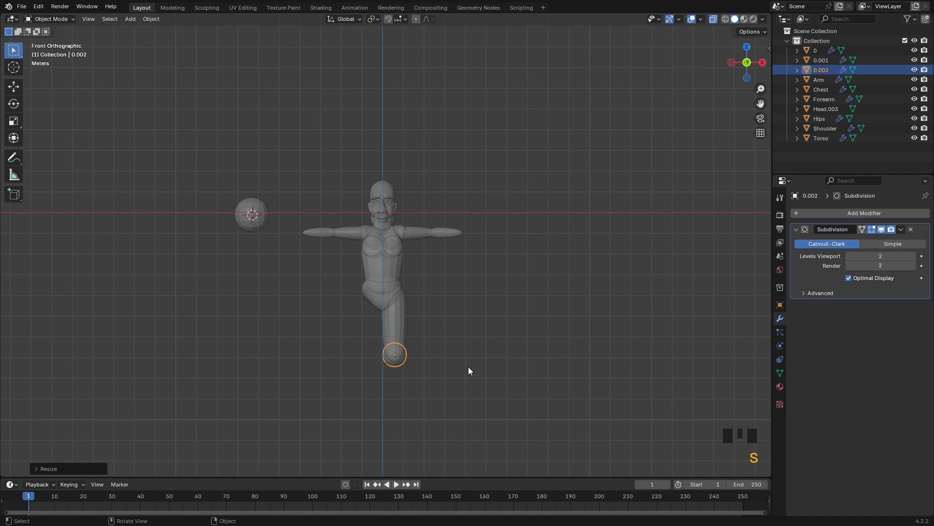
- Move the small sphere about 0.41 m forward in side view so it sits on the knee
key(KP_3)
scroll(425, 380, up, 3)
shift+middle_drag(419, 435, 454, 279)
scroll(455, 280, up, 2)
key(g)
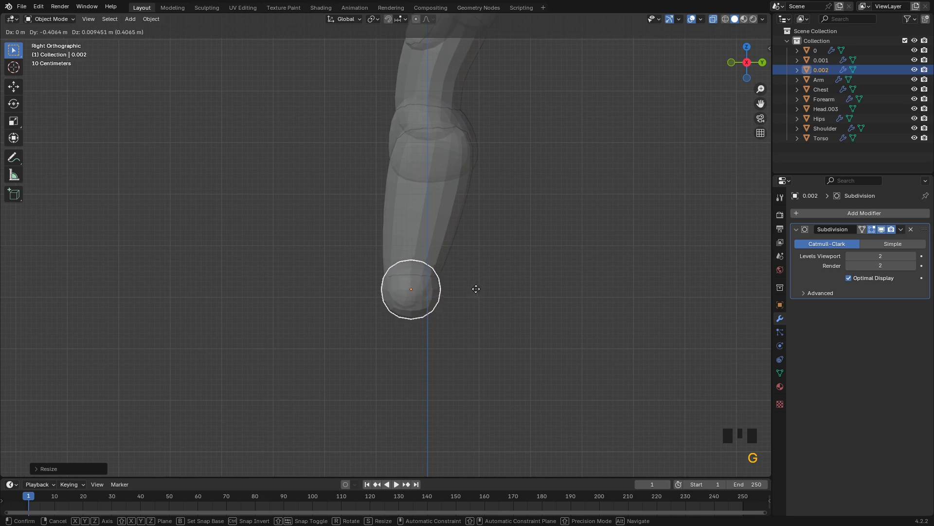
click(476, 289)
key(e)
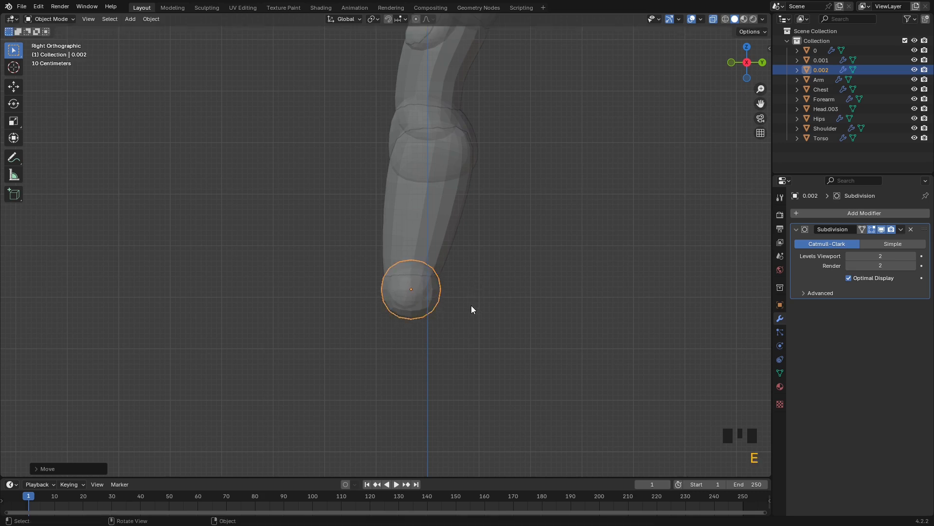
- Extrude the knee sphere's bottom face downward into a lower leg and scale the end face down to the ankle
key(Tab)
click(410, 326)
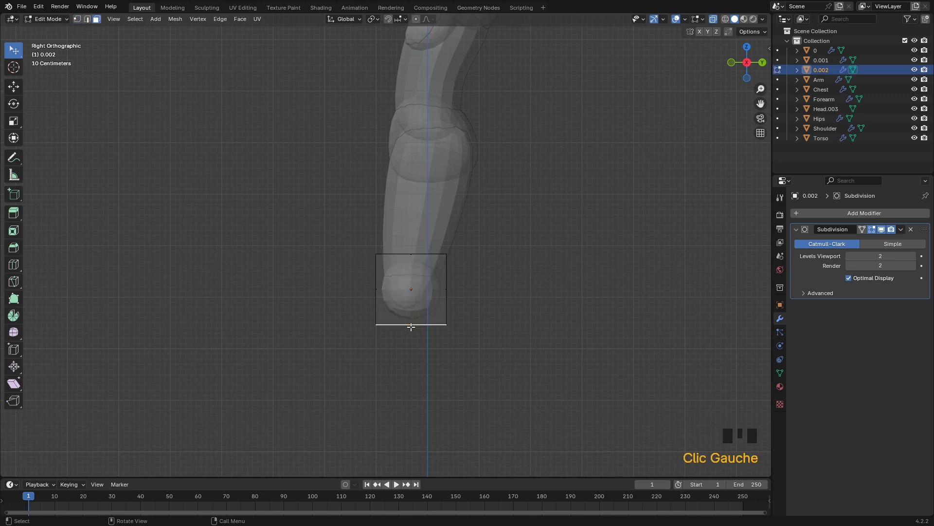
key(e)
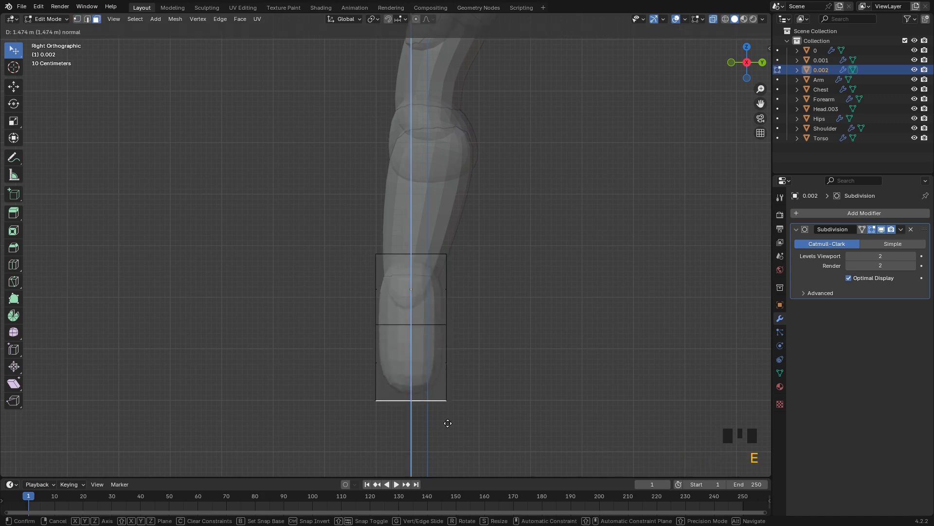
click(471, 453)
key(s)
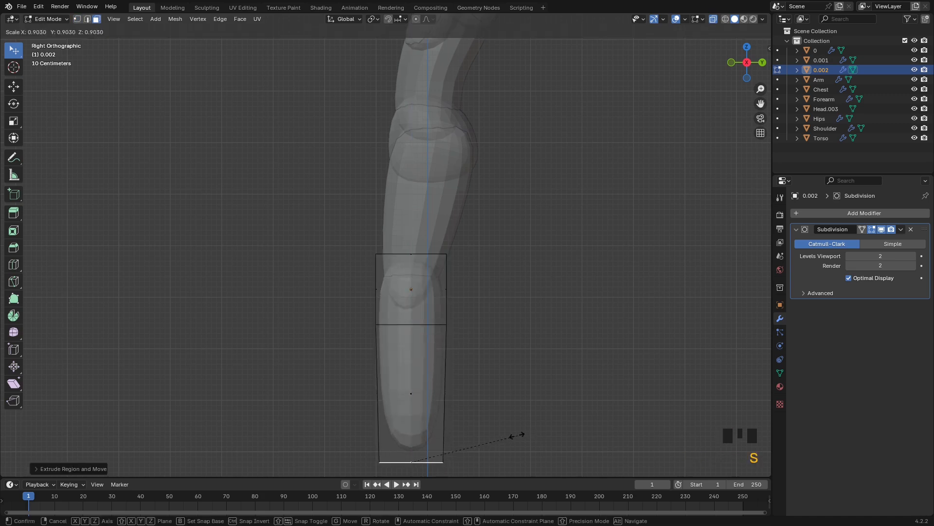
click(468, 436)
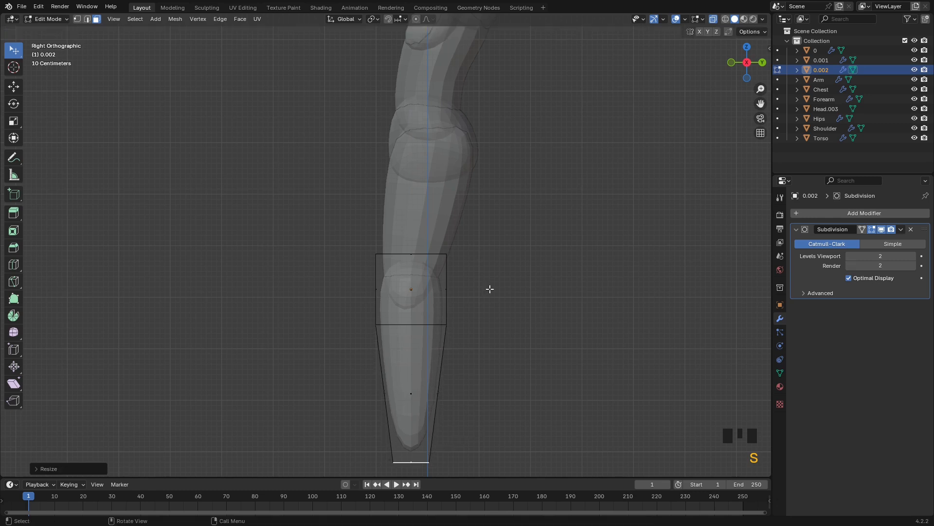
- Enable X mirror symmetry for the lower leg and raise its upper front vertices slightly at the knee
click(699, 32)
key(1)
click(376, 254)
mouse_move(376, 254)
mouse_down()
mouse_move(370, 244)
mouse_move(378, 249)
mouse_up()
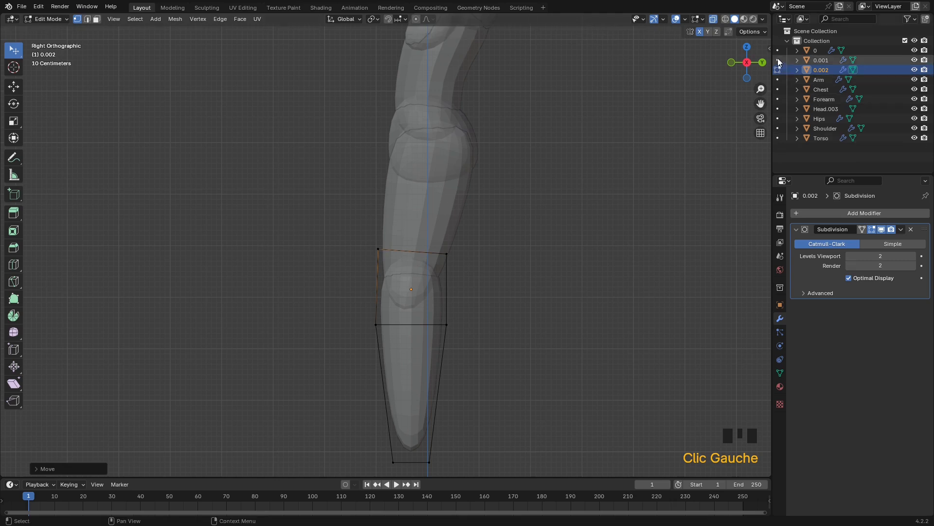
- Switch mesh editing to the thigh and pull its lower front vertices slightly forward above the knee
click(821, 60)
click(384, 319)
click(379, 316)
drag(376, 315, 370, 316)
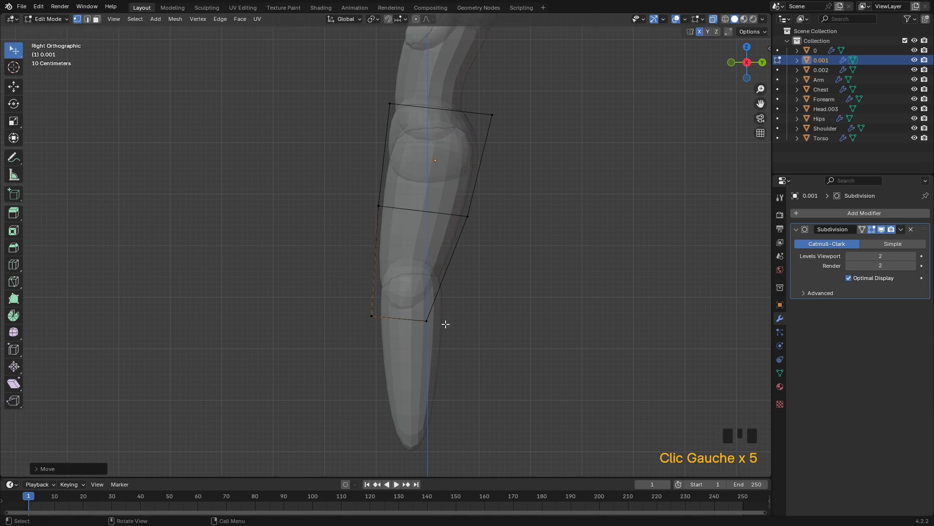
- Switch mesh editing back to the lower leg and pull its rear middle vertices backward and down to bulge the calf
click(777, 70)
click(448, 323)
drag(448, 323, 461, 330)
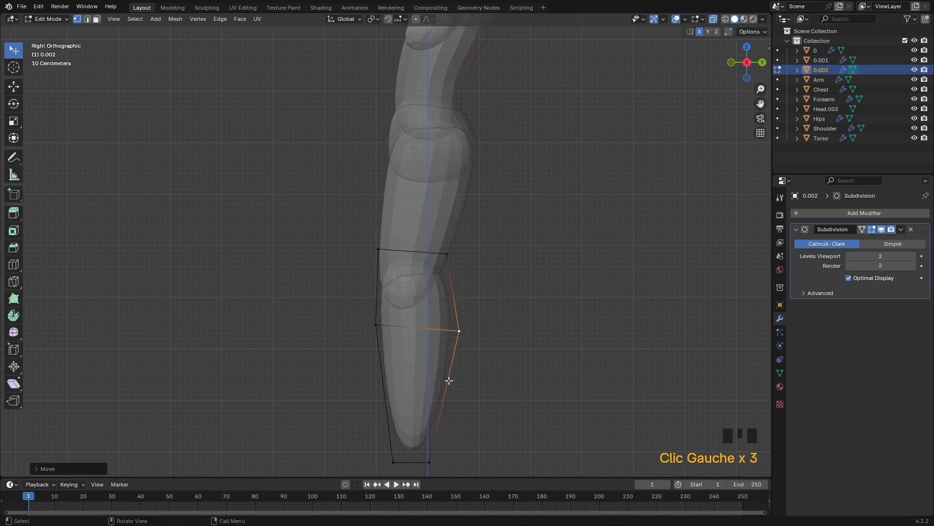
- Refine the lower leg's side profile by pulling the upper rear and calf vertices inward and raising the ankle vertices slightly
drag(440, 258, 432, 255)
click(454, 330)
drag(454, 331, 457, 331)
drag(428, 462, 392, 444)
drag(375, 325, 378, 325)
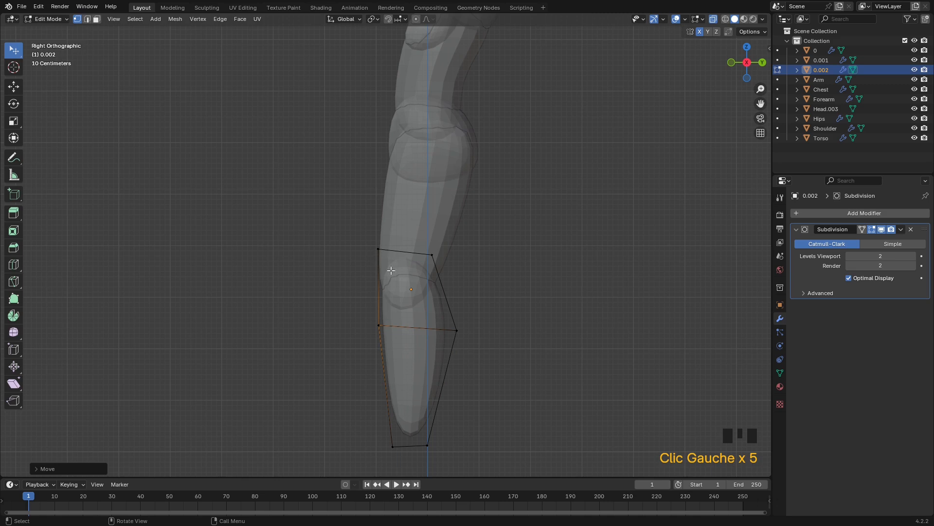
- Turn off X-ray and select the horizontal edge loop around the middle of the lower leg's calf
middle_drag(451, 282, 487, 301)
key(alt+z)
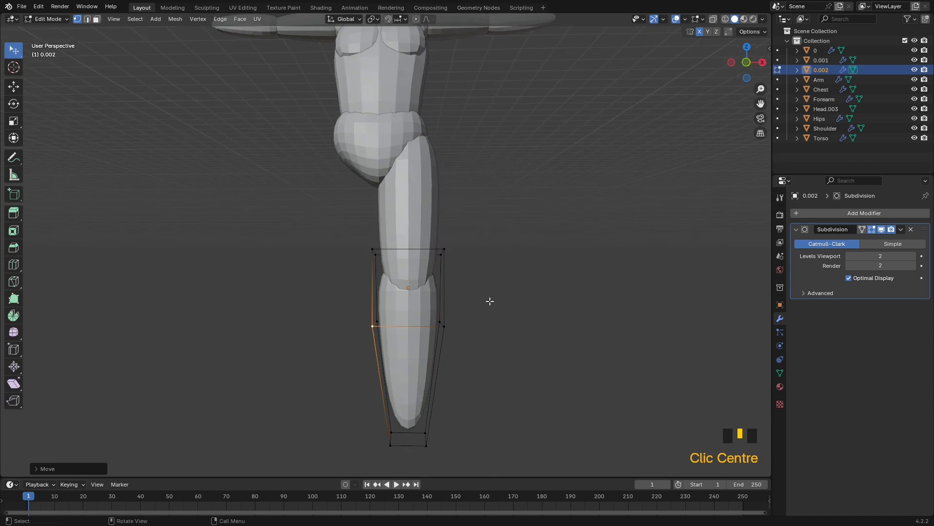
key(a)
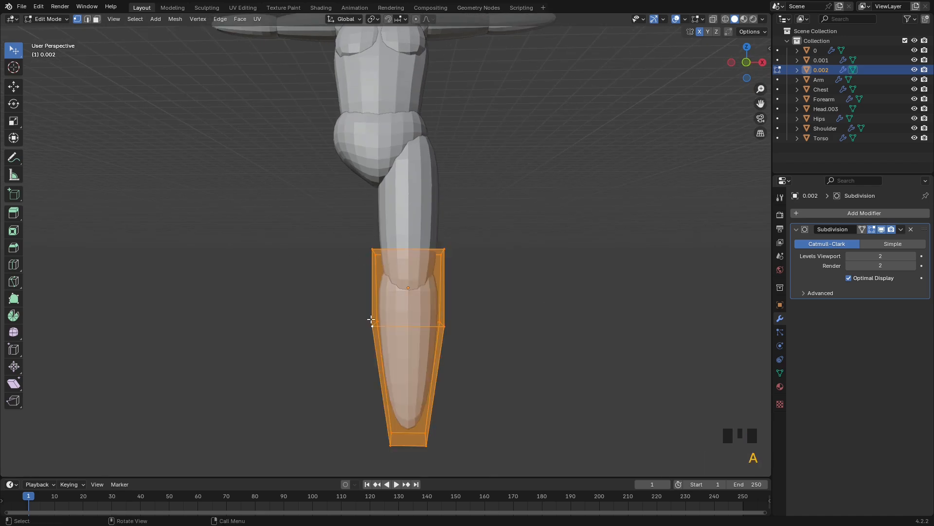
middle_drag(454, 331, 483, 319)
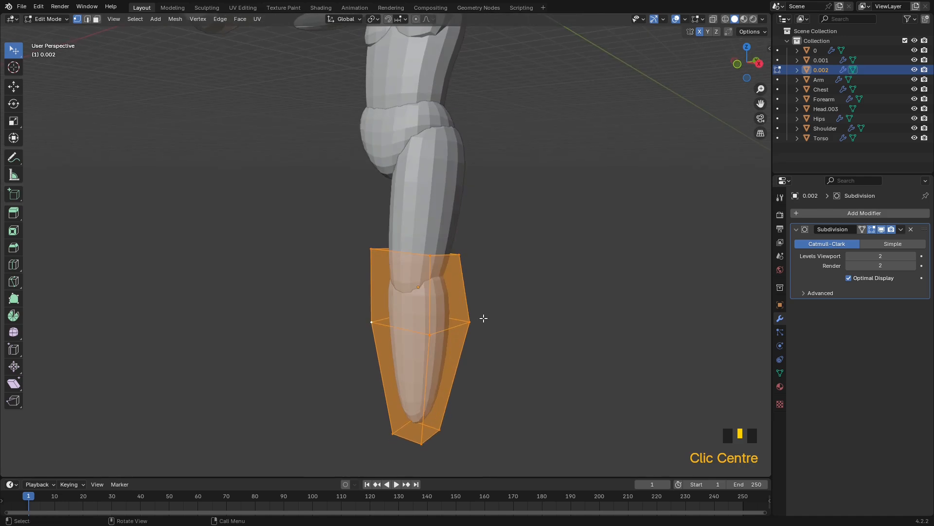
click(459, 343)
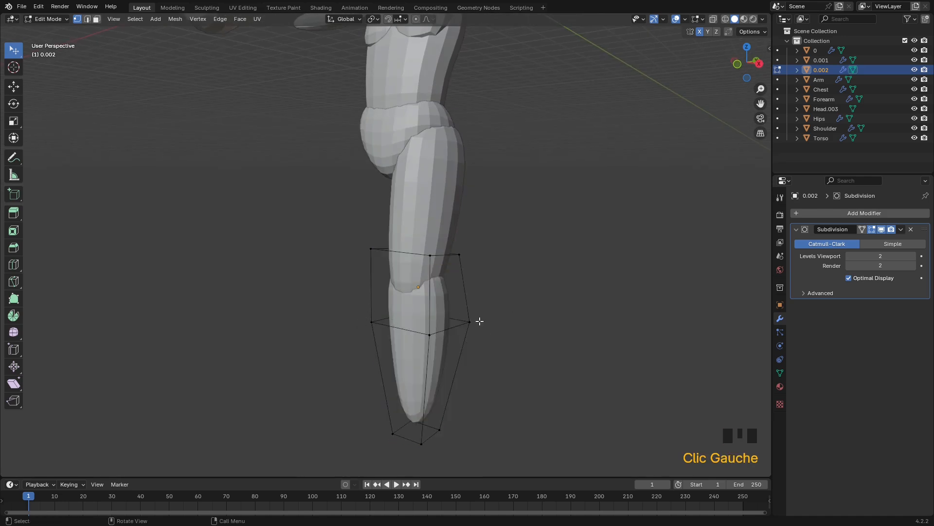
alt+click(432, 333)
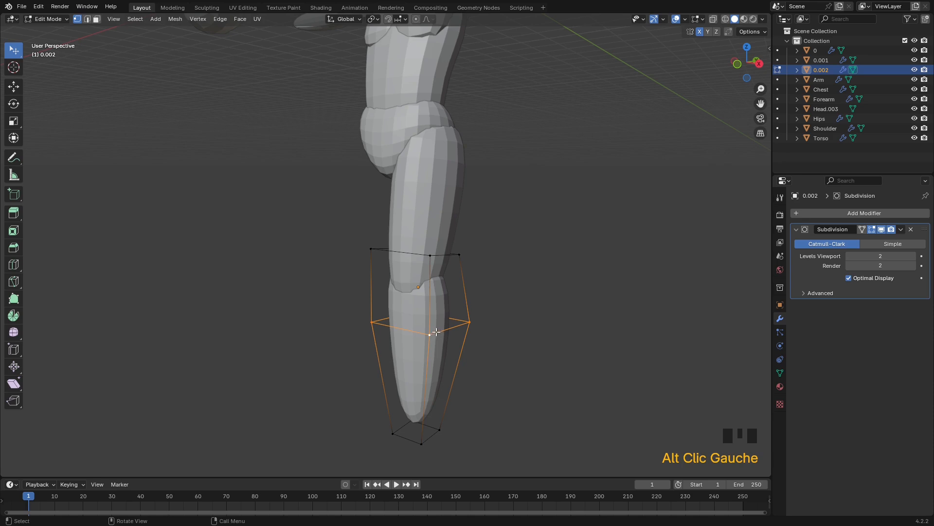
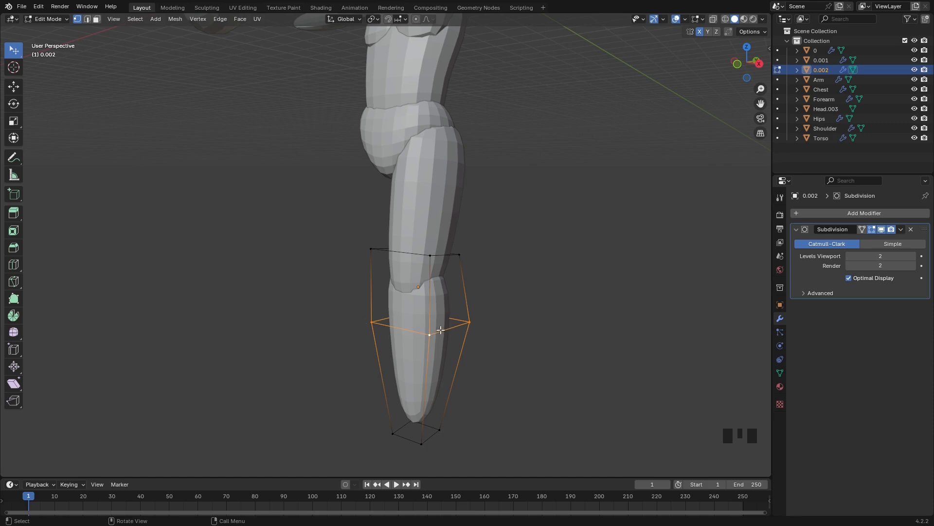
alt+click(427, 307)
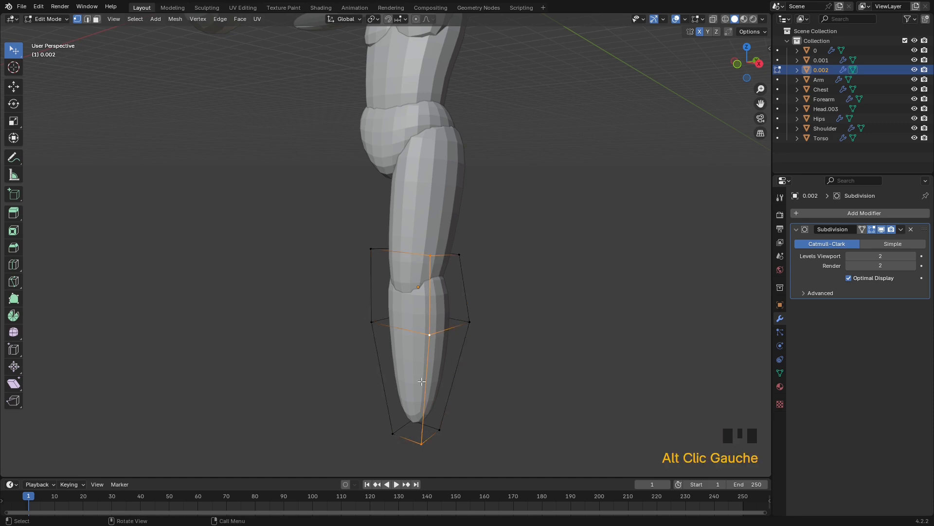
alt+click(438, 332)
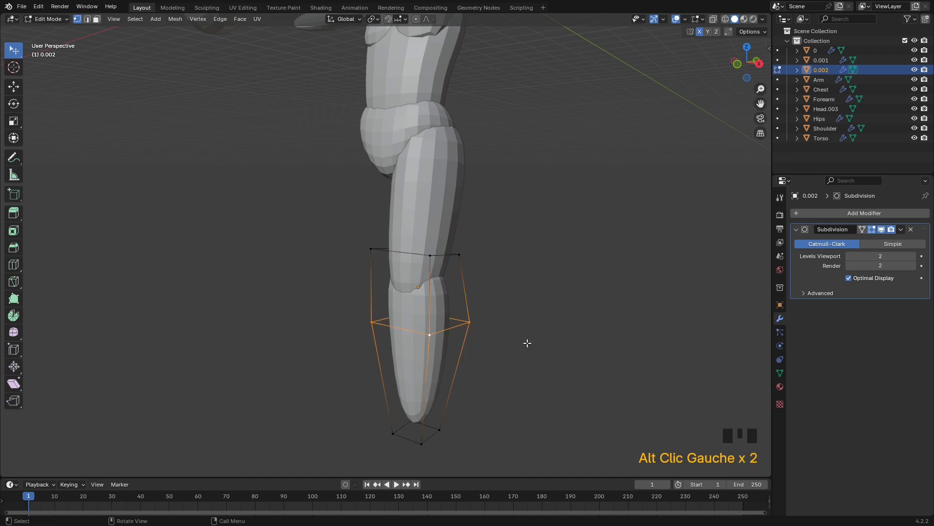
- Invert the calf loop selection and scale the knee and ankle vertices to about 0.84 along X
middle_drag(547, 345, 582, 330)
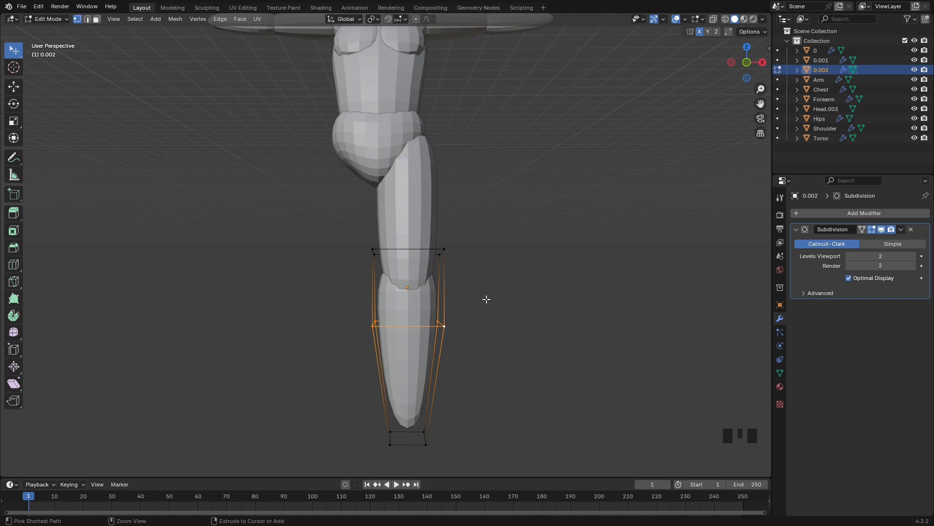
key(ctrl+i)
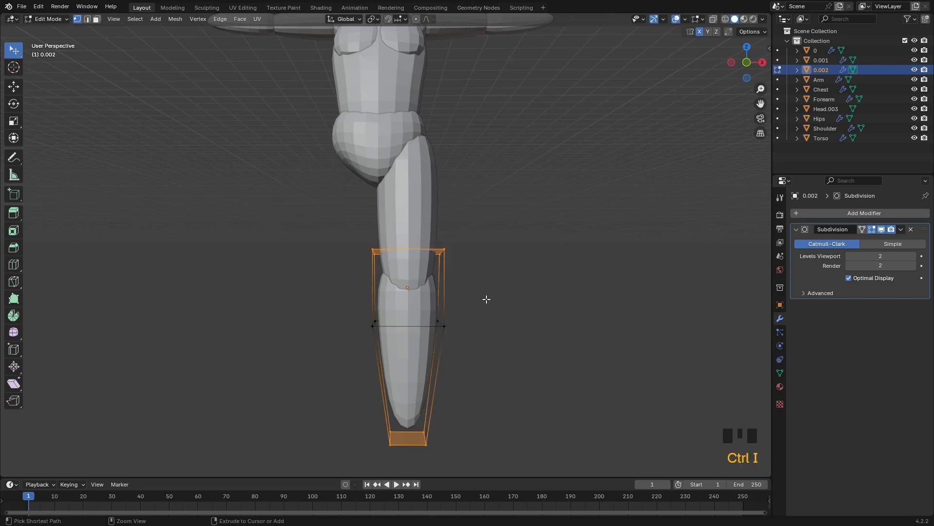
click(135, 18)
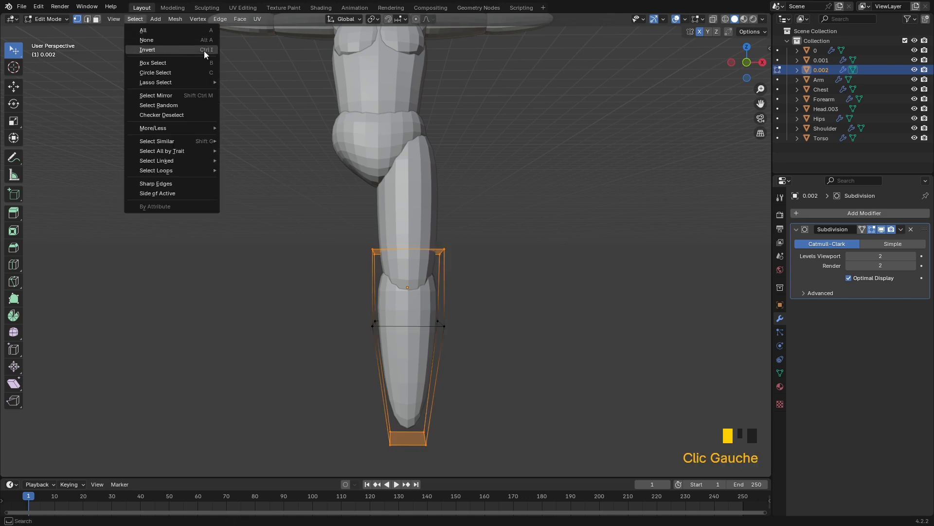
key(s)
key(x)
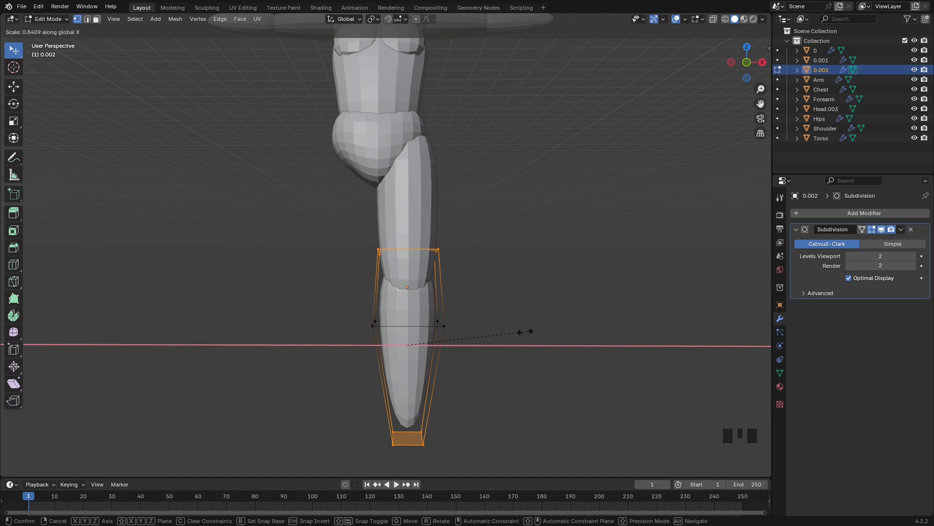
click(526, 332)
- Narrow the front of the calf by scaling its two front middle vertices to about 0.8
click(374, 326)
shift+click(453, 329)
key(s)
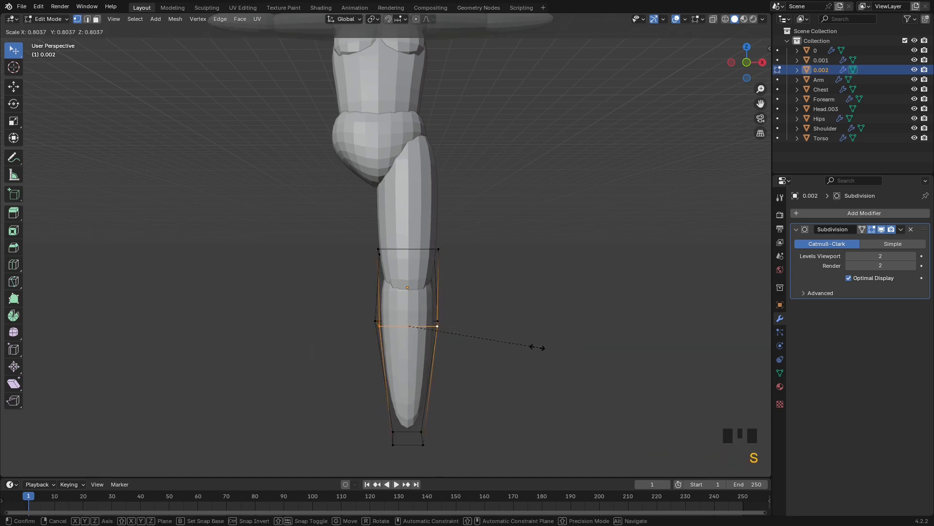
click(535, 348)
mouse_move(536, 349)
middle_down()
mouse_move(432, 357)
mouse_move(505, 401)
mouse_move(567, 373)
mouse_move(551, 346)
mouse_move(482, 351)
mouse_move(528, 357)
middle_up()
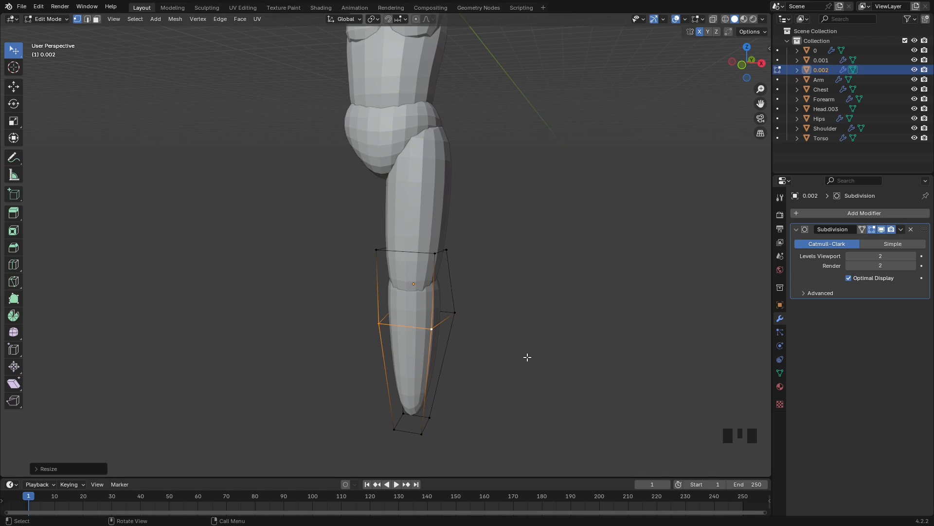
- Return to Object Mode in front view and place the 3D cursor at the hip joint above the thigh
key(KP_1)
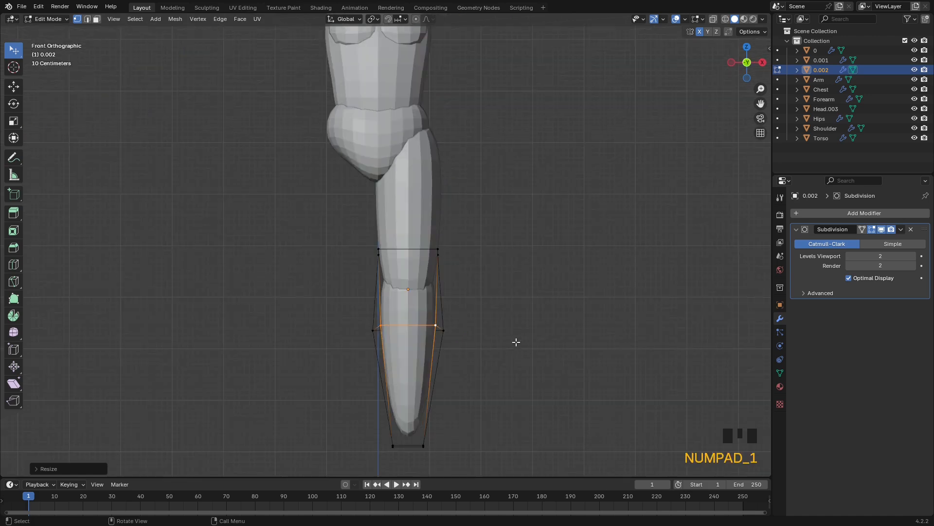
scroll(495, 331, down, 2)
shift+middle_drag(494, 331, 488, 323)
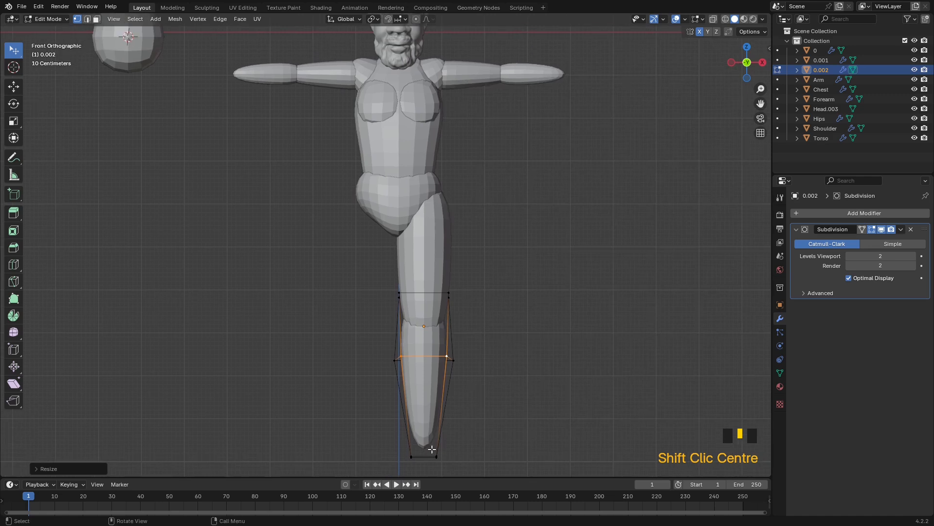
key(Tab)
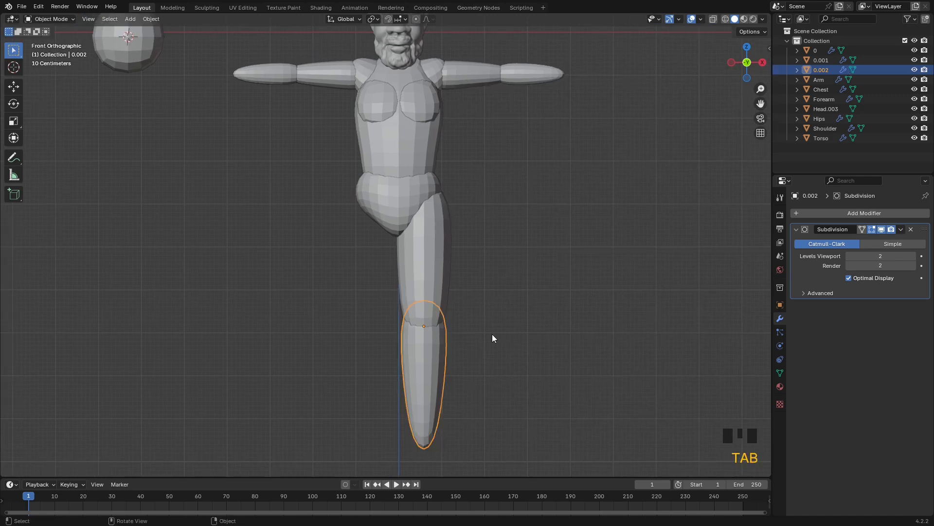
click(492, 334)
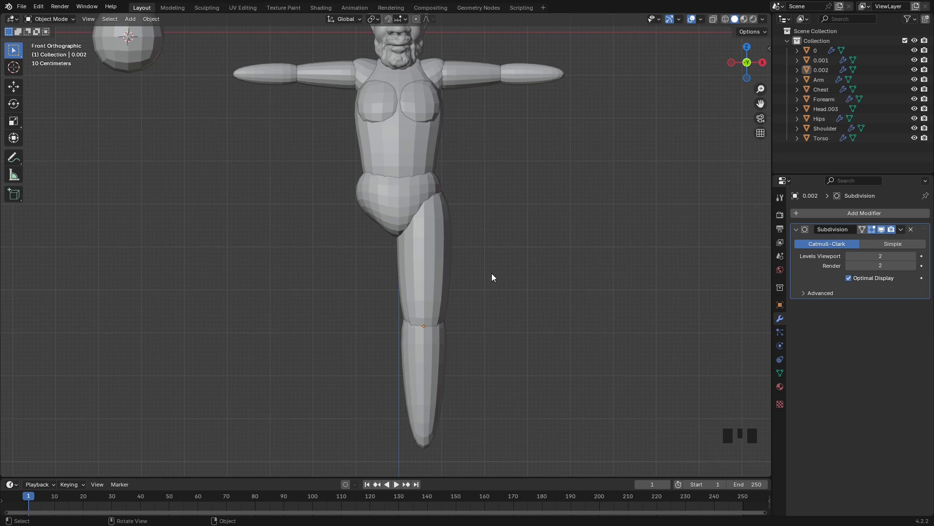
shift+right_click(419, 203)
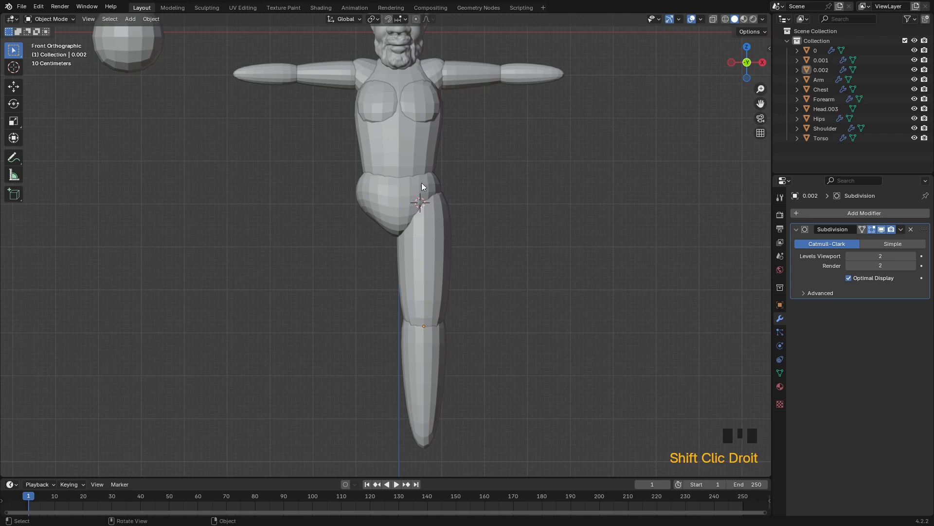
- Set the pivot point to 3D Cursor and rotate the thigh and lower leg together about 14.7° outward from the hip
click(429, 280)
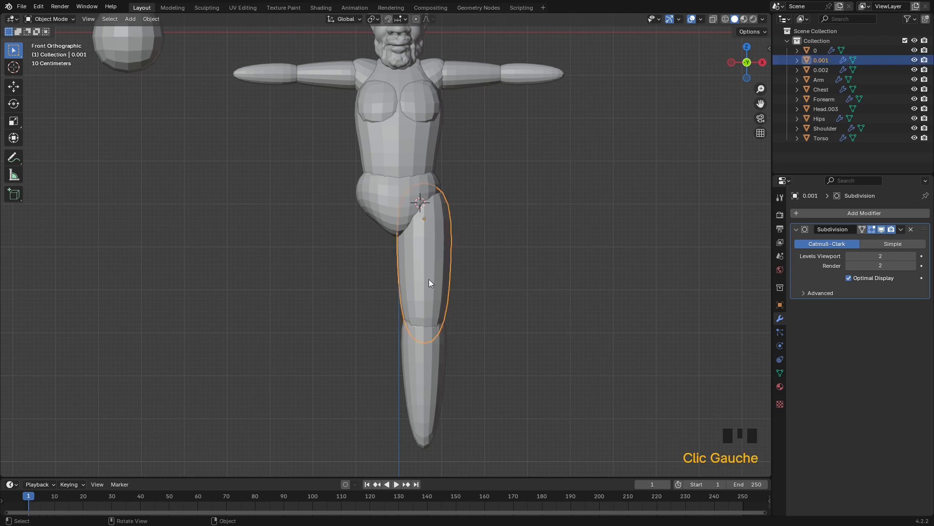
shift+click(427, 387)
drag(487, 284, 372, 375)
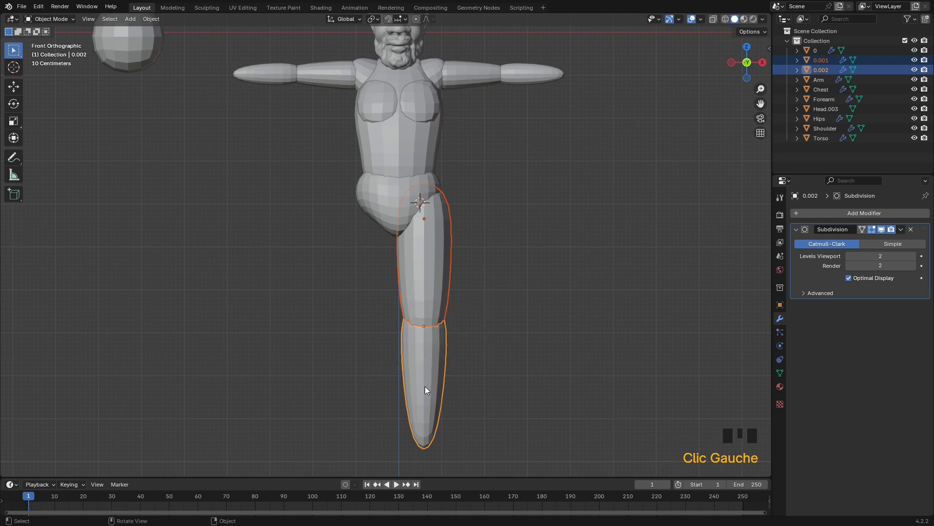
click(372, 19)
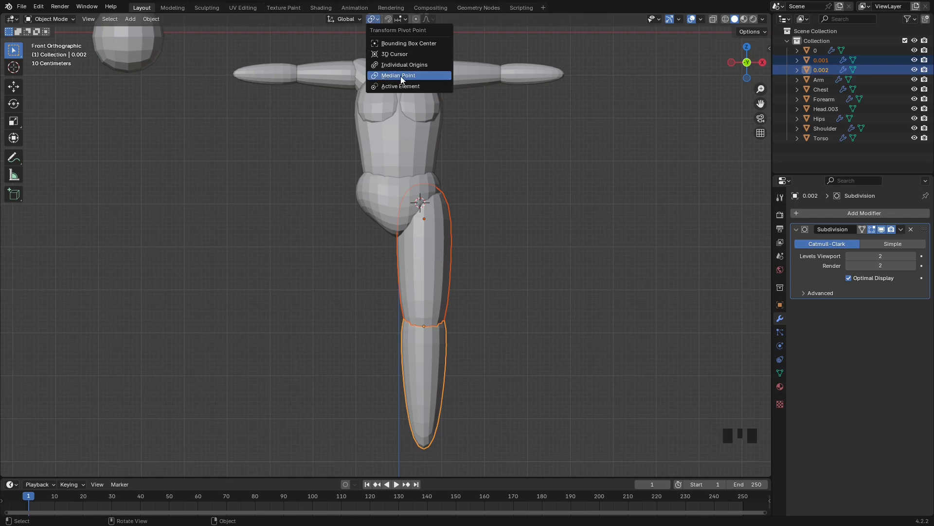
click(392, 53)
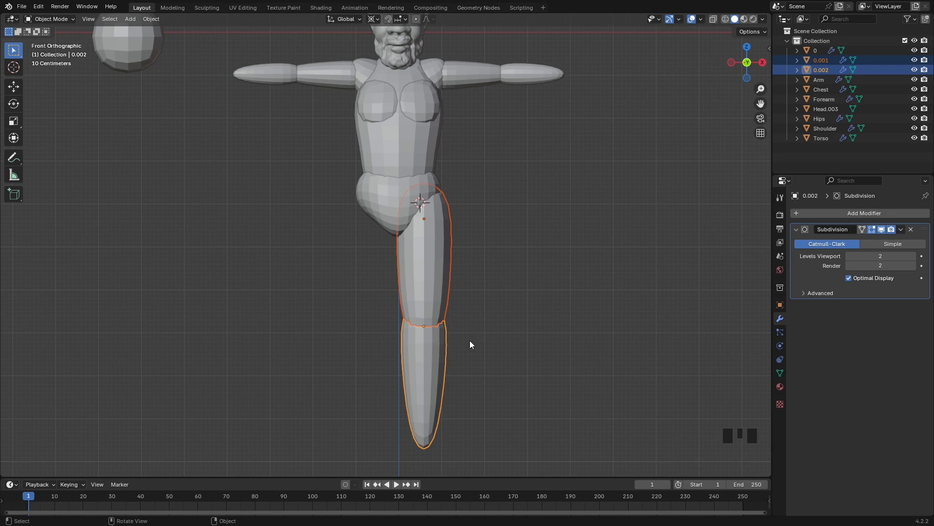
key(r)
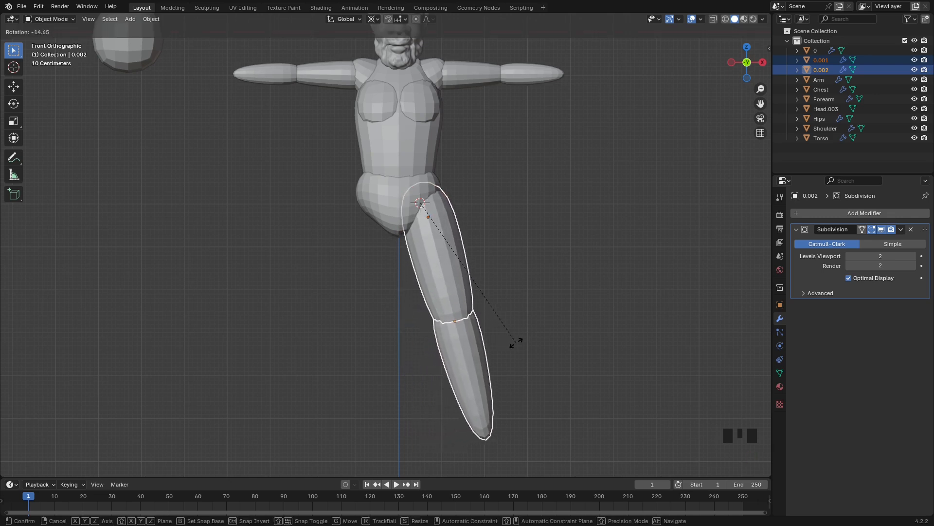
click(516, 343)
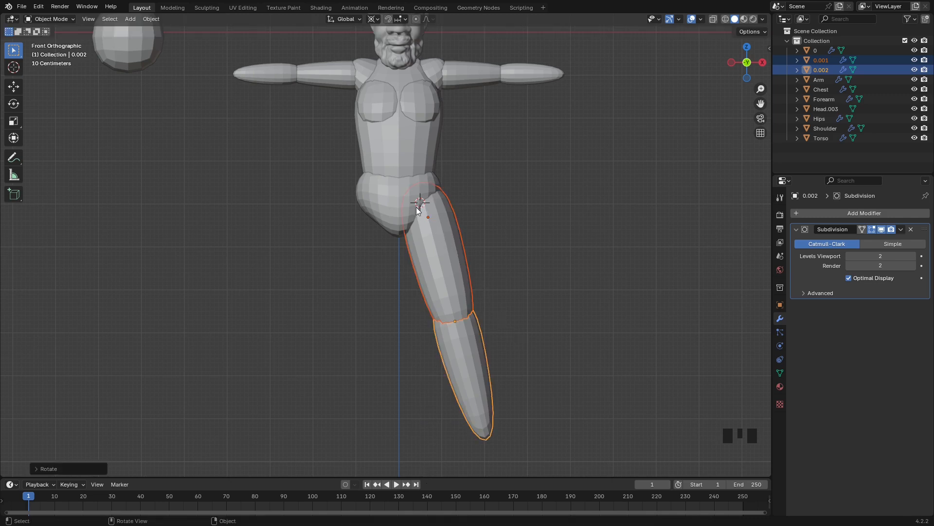
- Scale the thigh and lower leg together to about 0.85 around the hip cursor
click(496, 238)
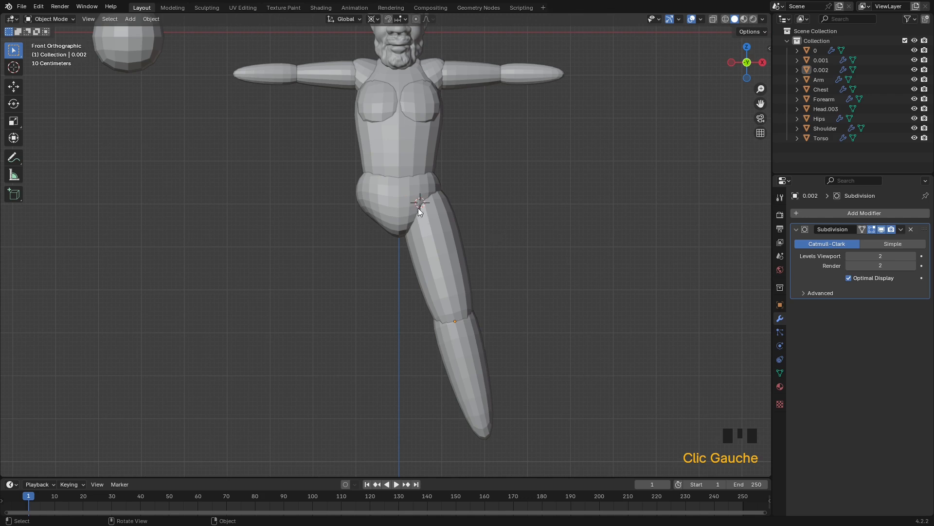
click(439, 227)
shift+click(460, 369)
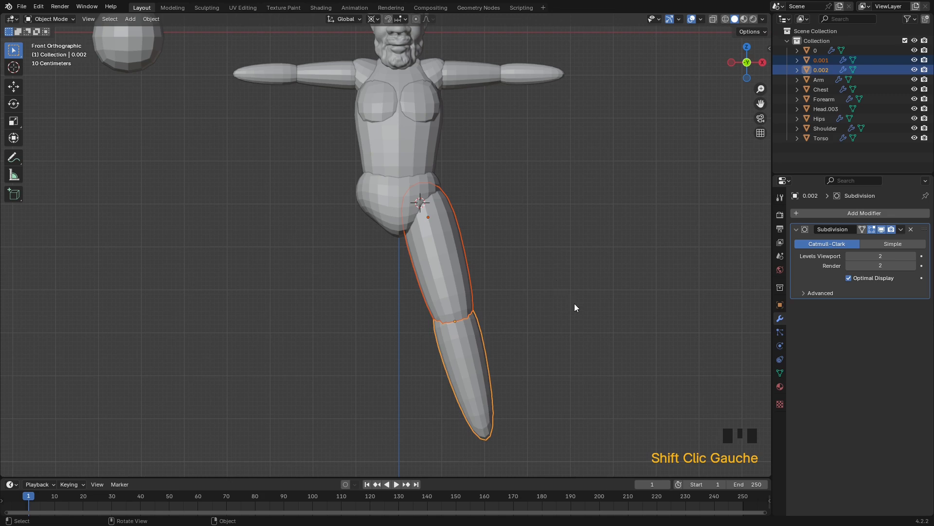
key(s)
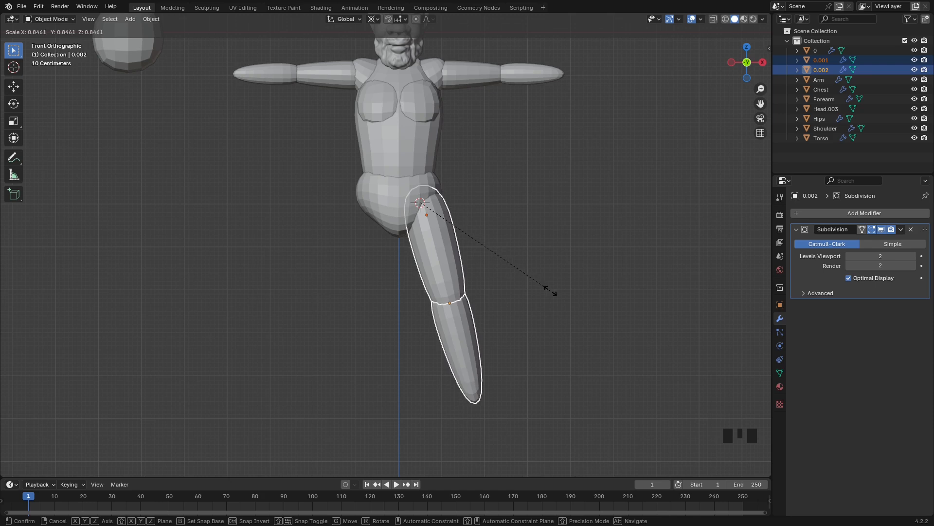
click(551, 292)
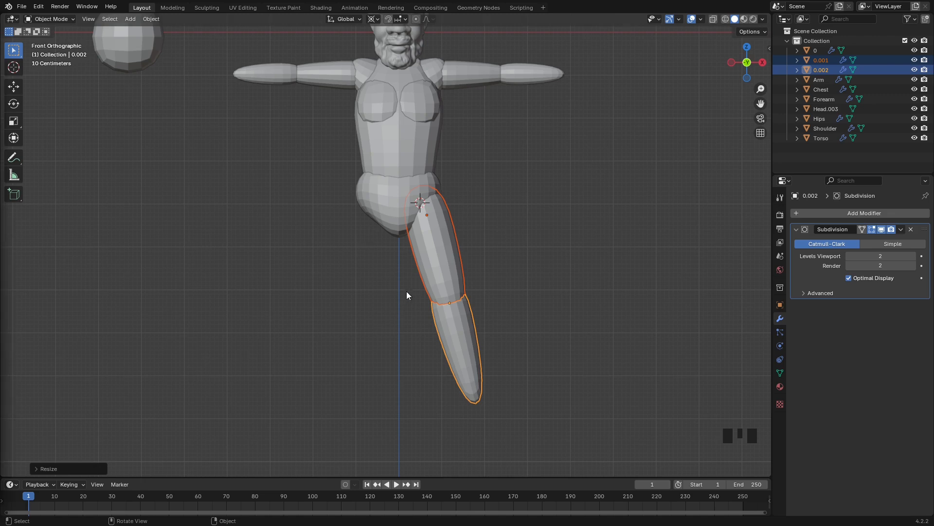
- Rename the thigh object as Leg
click(433, 255)
click(820, 60)
double_click(820, 60)
text(Le)
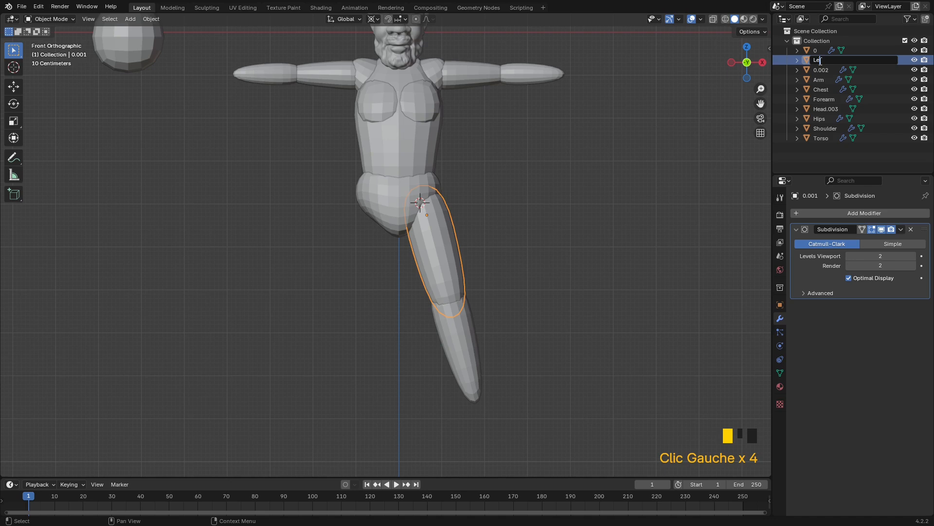
text(g)
key(Return)
- Rename the lower leg object as Shin
click(439, 336)
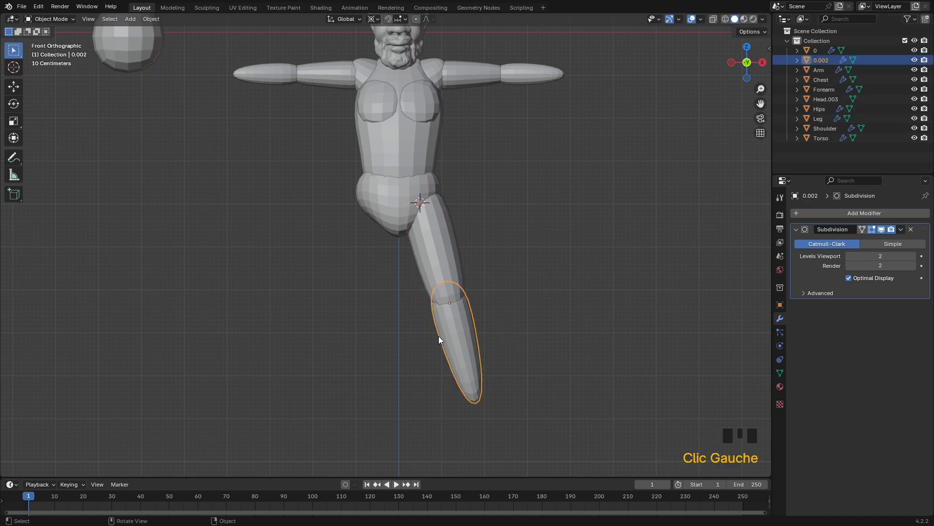
click(819, 61)
double_click(820, 60)
text(Shin)
key(Return)
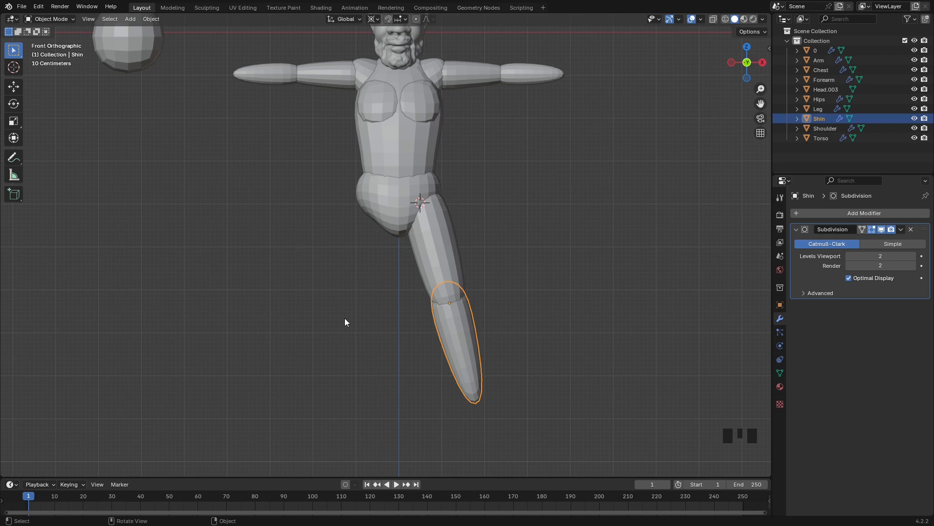
- Add a Mirror modifier to the thigh object Leg, using Hips as the mirror object
click(442, 276)
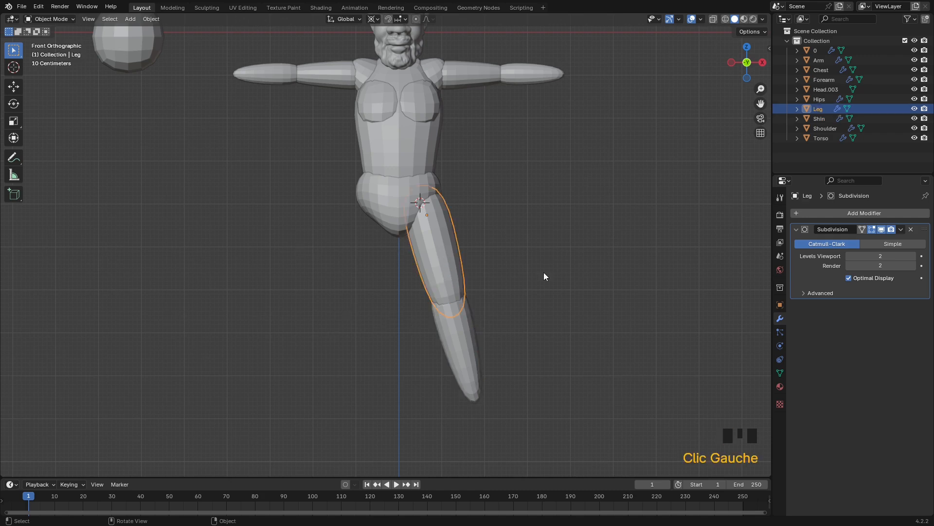
click(839, 213)
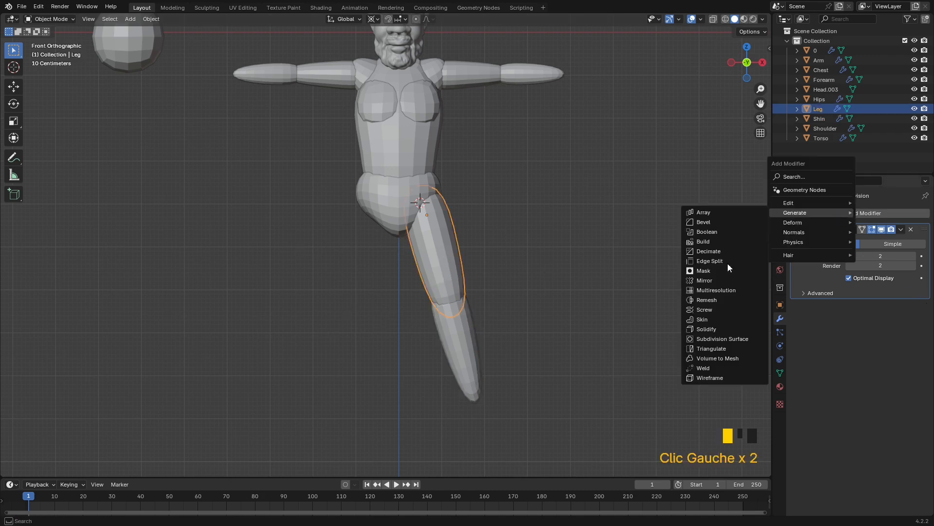
click(711, 281)
click(911, 369)
click(393, 190)
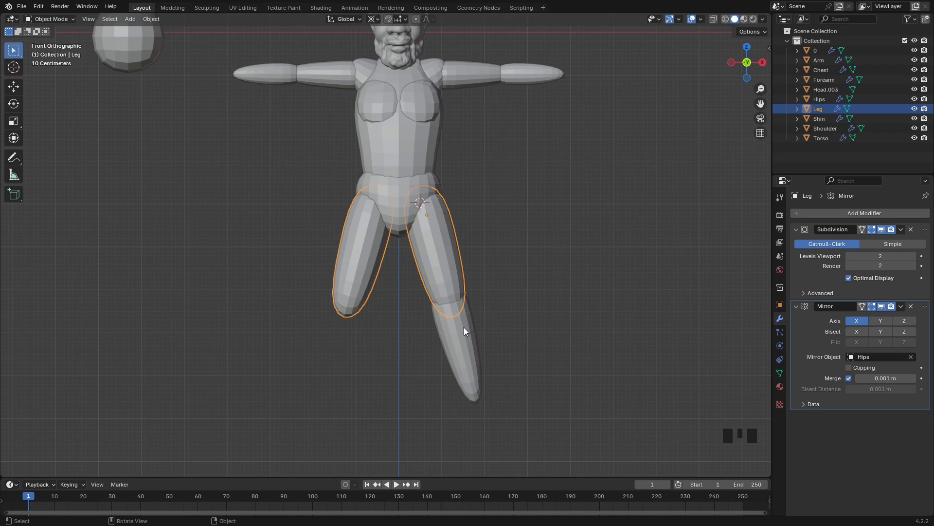
- Add a Mirror modifier to the Shin object, using Hips as the mirror object
click(463, 327)
click(847, 213)
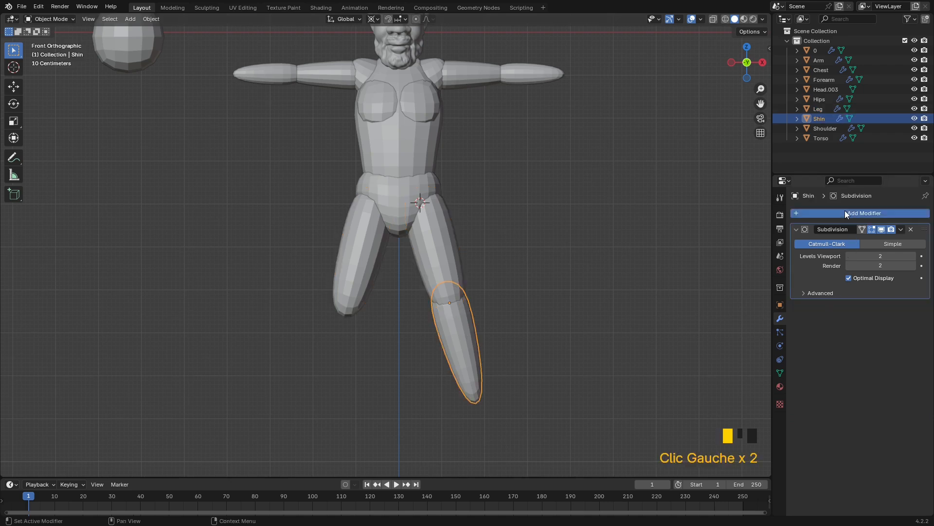
mouse_move(836, 210)
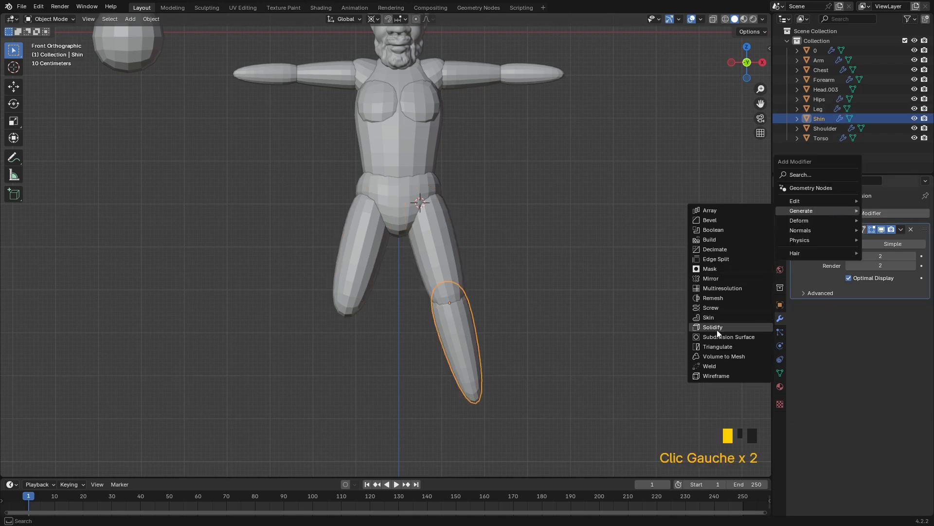
click(723, 277)
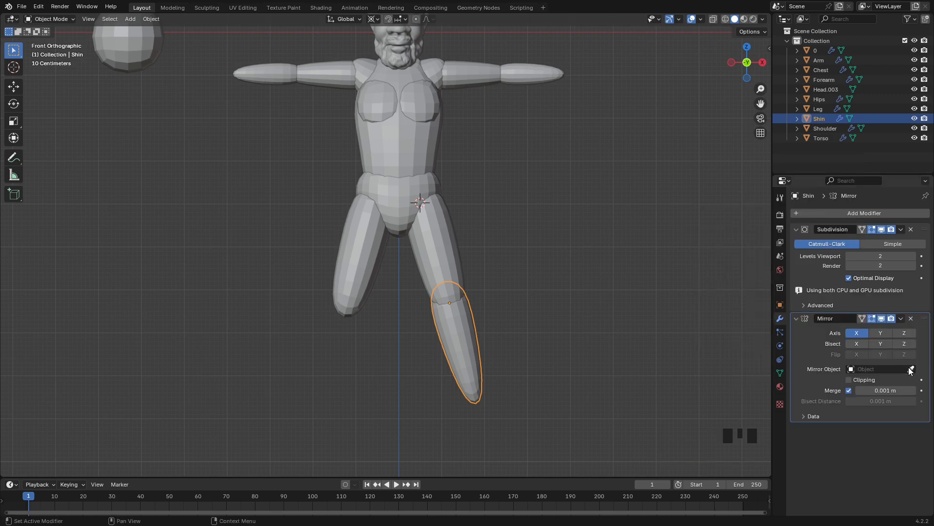
click(911, 369)
click(399, 189)
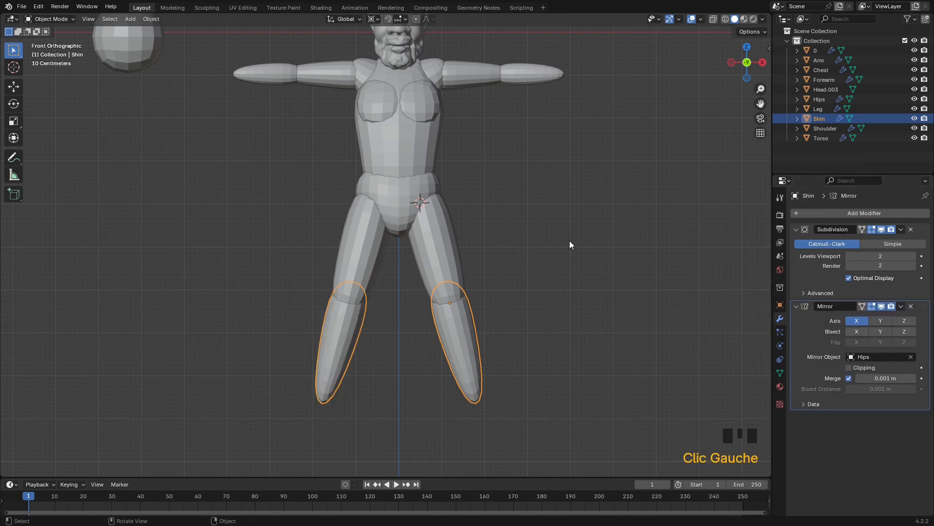
- Scale the Leg and Shin together to about 0.89 around the hip cursor
click(541, 245)
shift+click(463, 336)
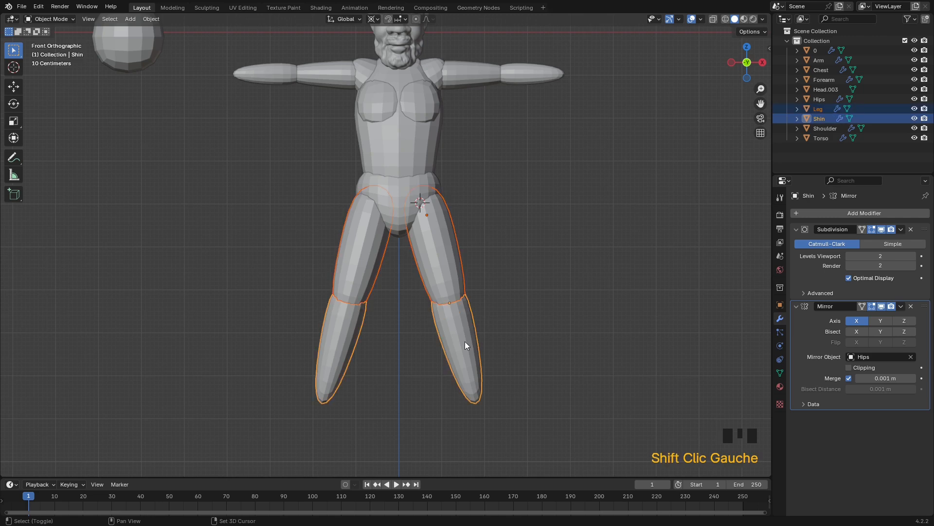
key(s)
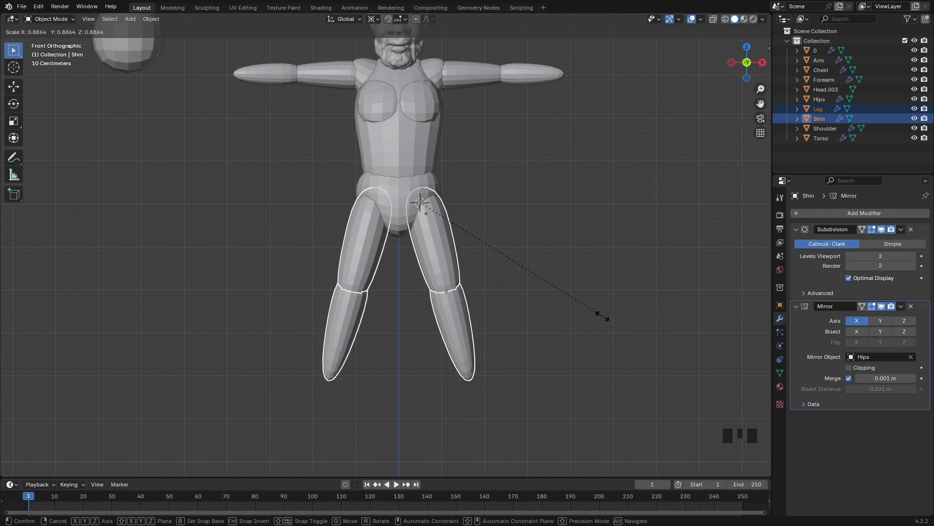
click(604, 319)
click(560, 257)
- Examine the figure's proportions and the alignment of the hips, thigh and shin from the side
scroll(560, 257, down, 4)
middle_drag(541, 252, 422, 262)
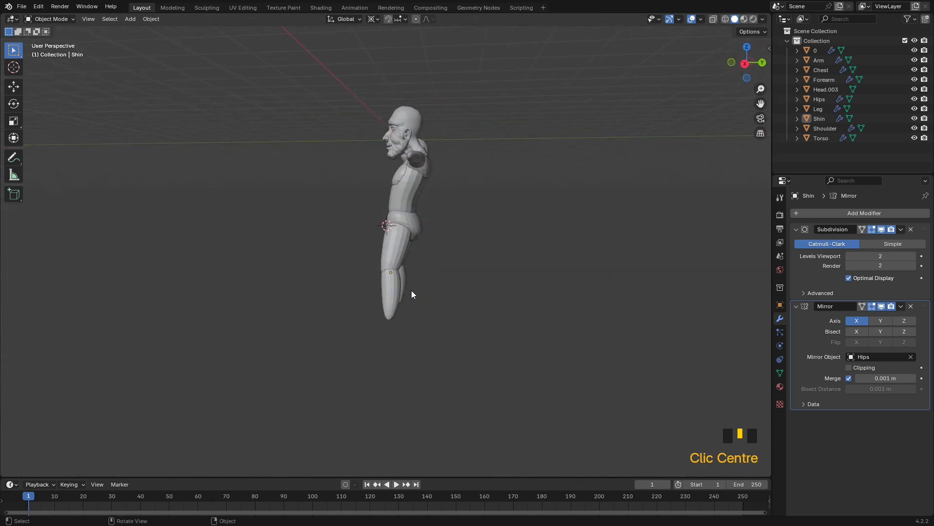
scroll(405, 309, up, 4)
click(383, 345)
middle_drag(342, 317, 389, 318)
middle_drag(442, 305, 393, 296)
key(KP_3)
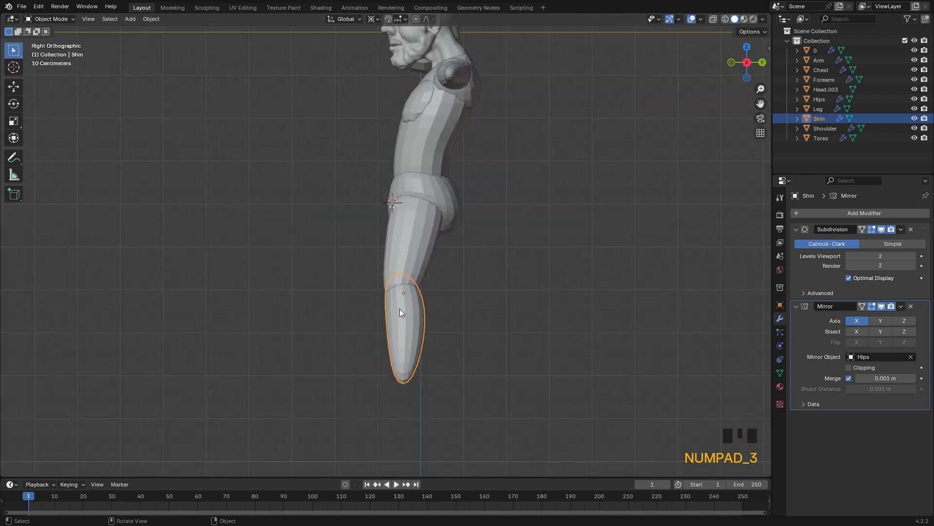
scroll(418, 322, down, 2)
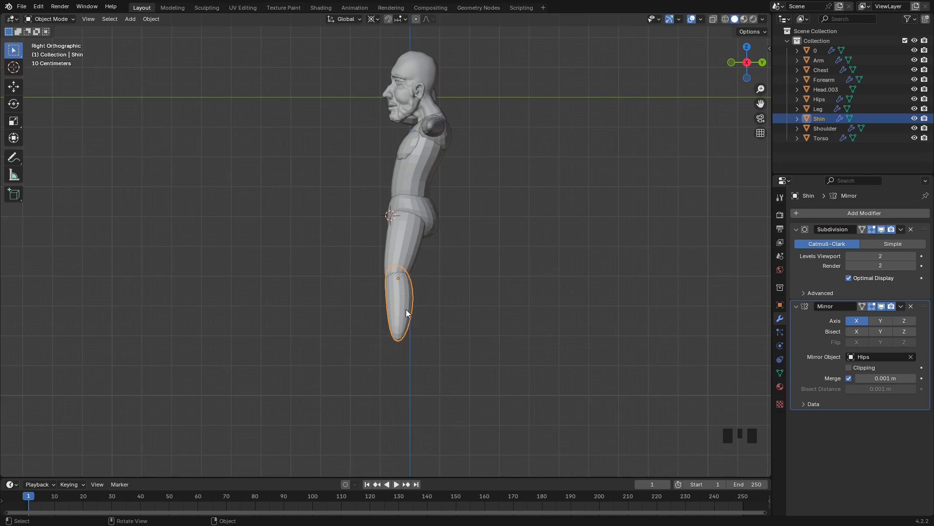
- Reshape the back of the Hips mesh in side view by moving its rear vertices slightly forward
click(423, 217)
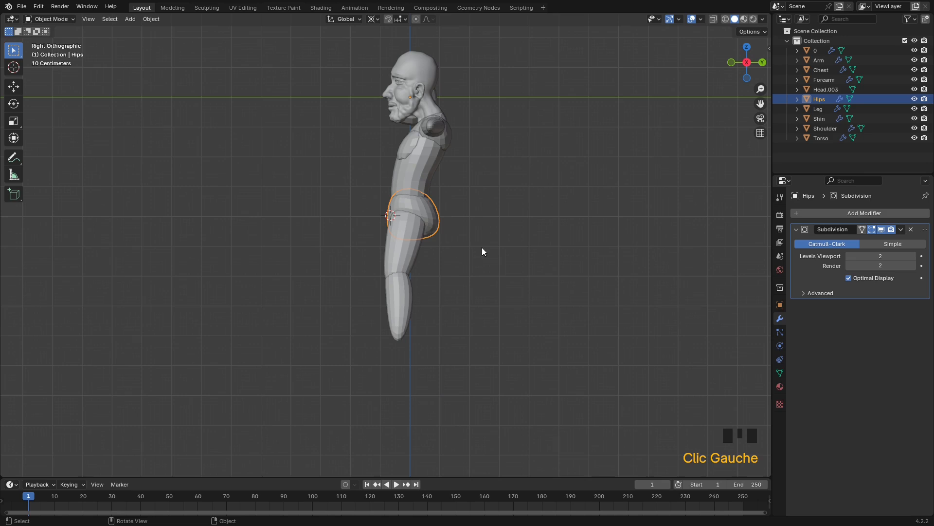
key(Tab)
scroll(458, 220, up, 4)
drag(490, 197, 476, 196)
drag(490, 131, 475, 111)
drag(506, 193, 492, 172)
drag(489, 243, 480, 242)
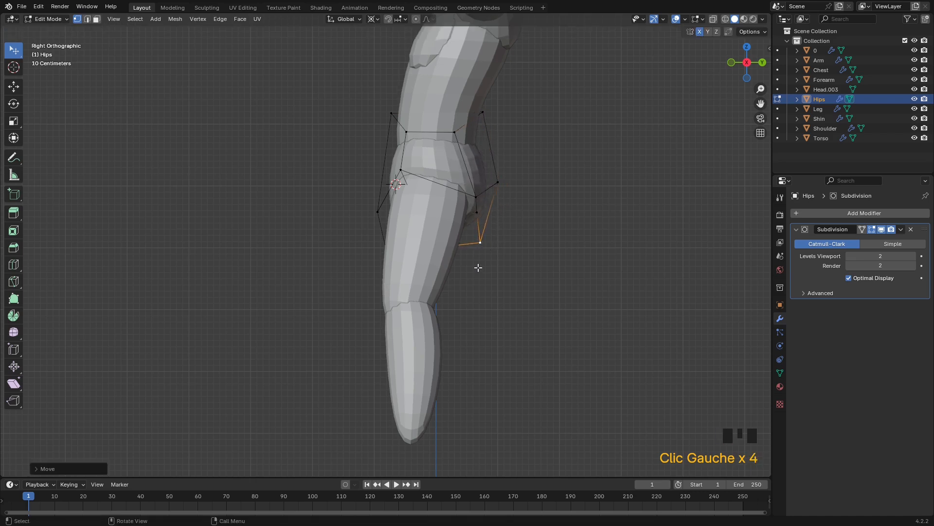
key(Tab)
- Move the Leg and Shin together slightly backward under the hips in side view
click(431, 246)
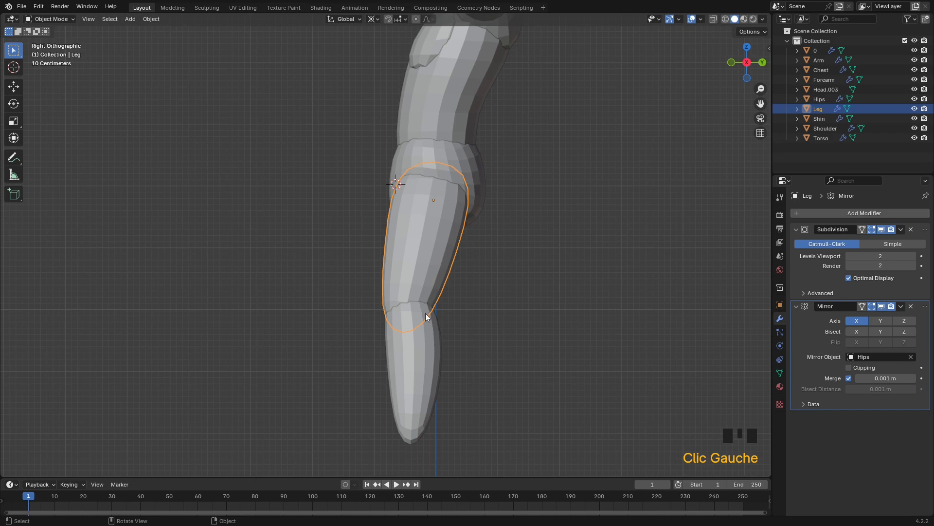
shift+click(431, 325)
key(g)
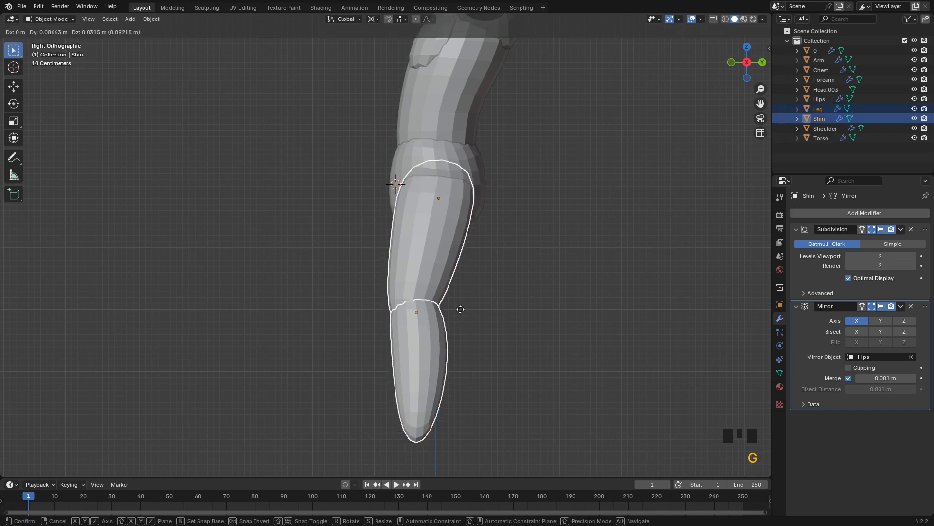
right_click(457, 308)
- Set the pivot to Median Point and the orientation to Local, and rotate the Shin slightly backward about its X axis at the knee
click(421, 343)
middle_drag(448, 358, 511, 324)
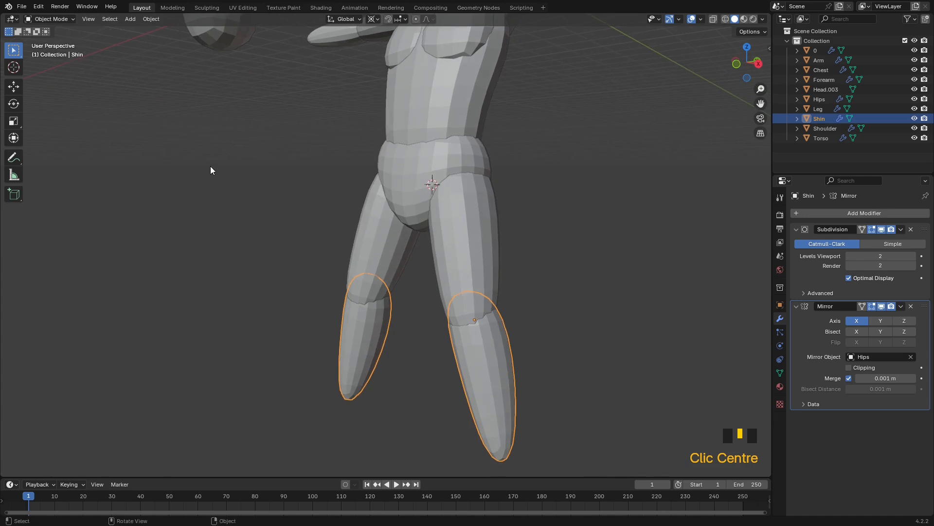
click(15, 104)
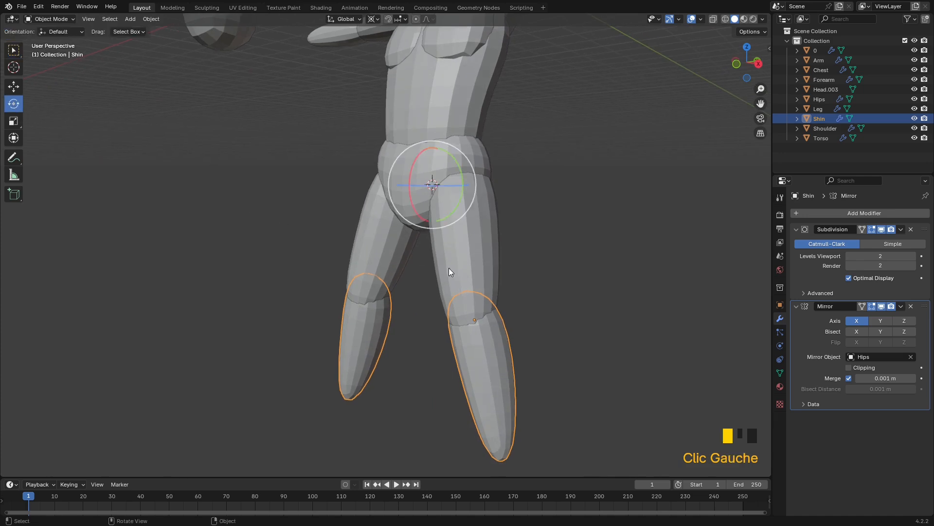
click(375, 22)
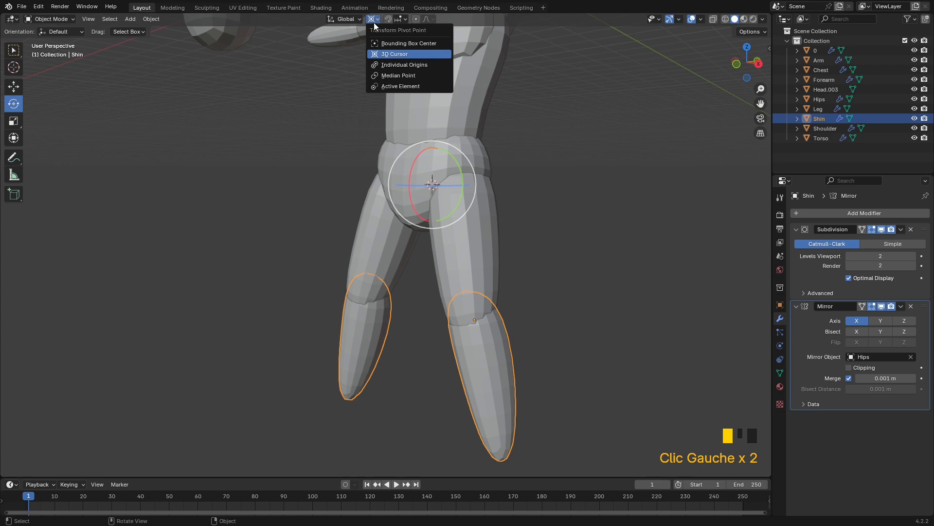
click(399, 76)
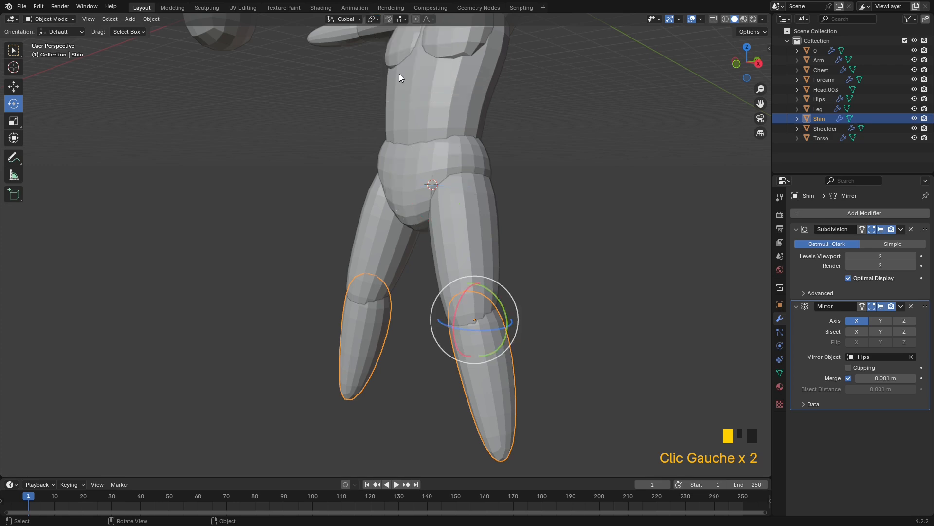
middle_drag(403, 158, 451, 181)
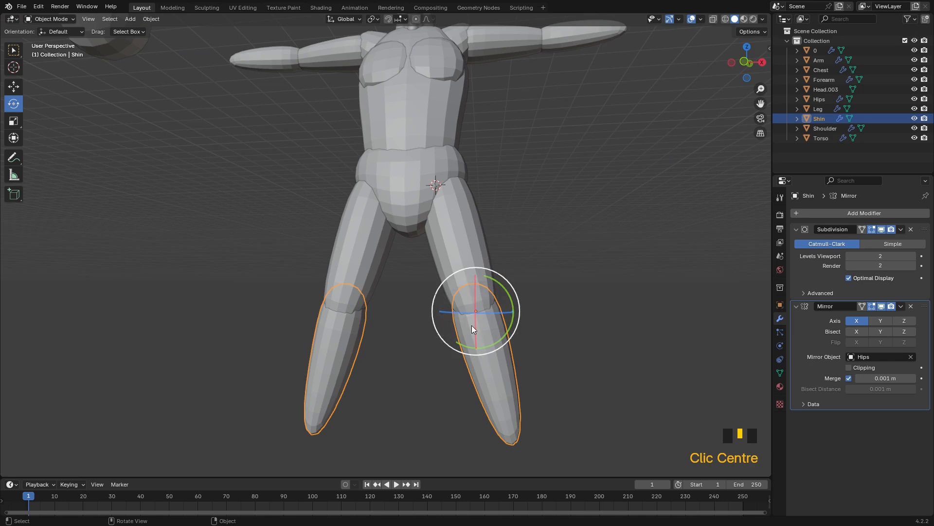
click(346, 18)
click(329, 57)
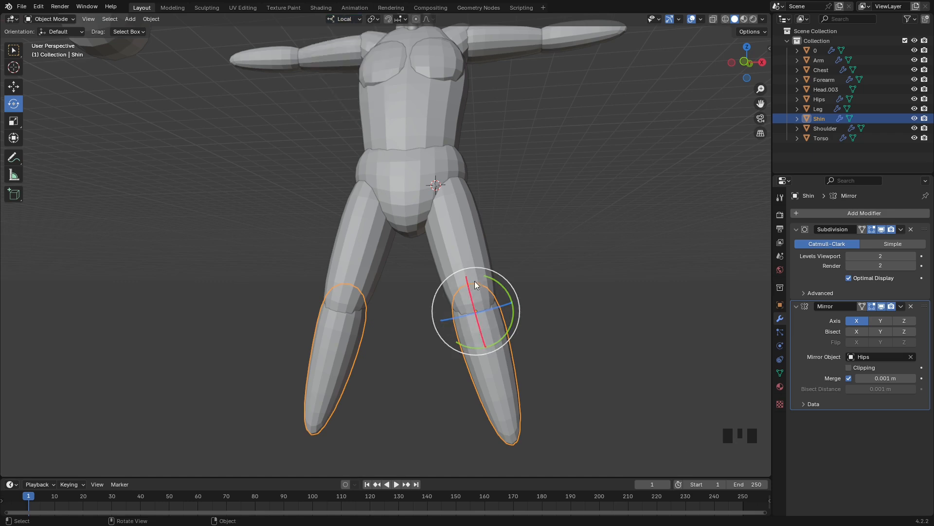
middle_drag(494, 372, 471, 349)
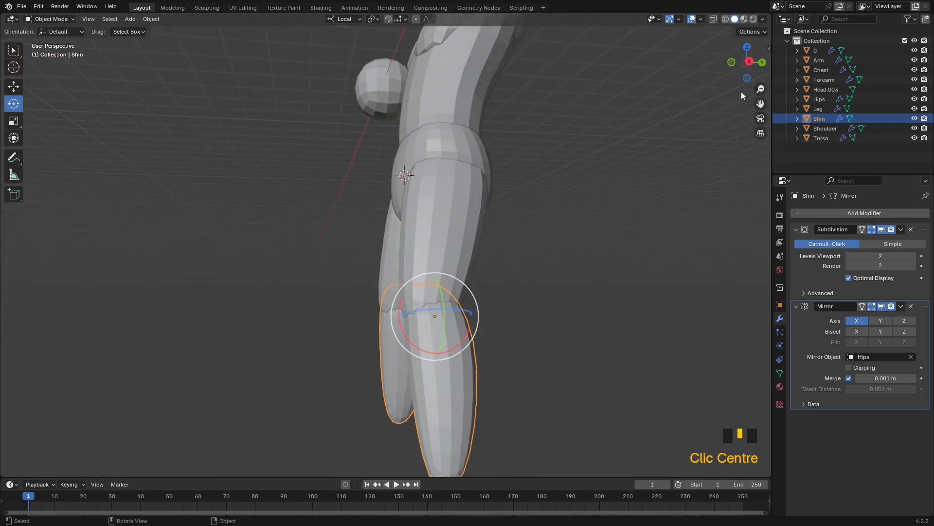
click(749, 61)
drag(440, 339, 447, 337)
- Move the lower vertices of the Torso mesh about 0.2 m backward and about 0.2 m up in side view
scroll(424, 68, down, 3)
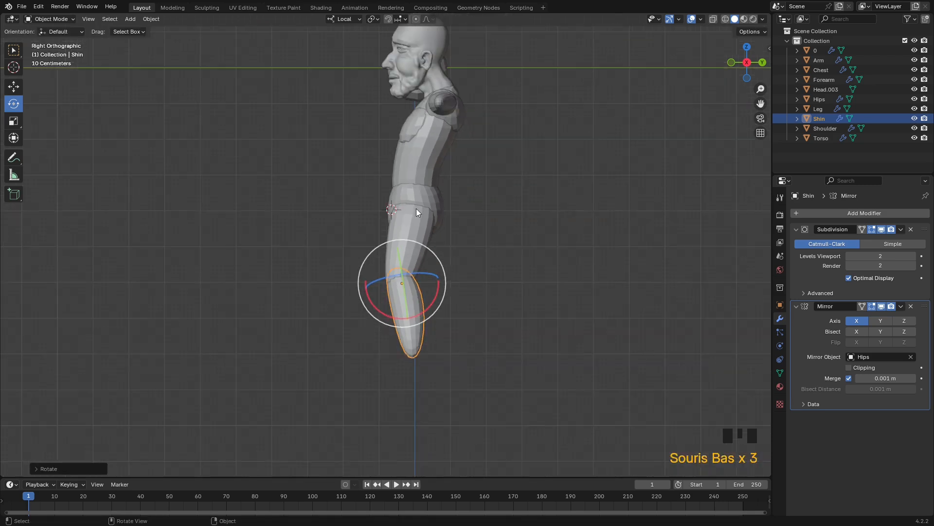
click(422, 176)
key(Tab)
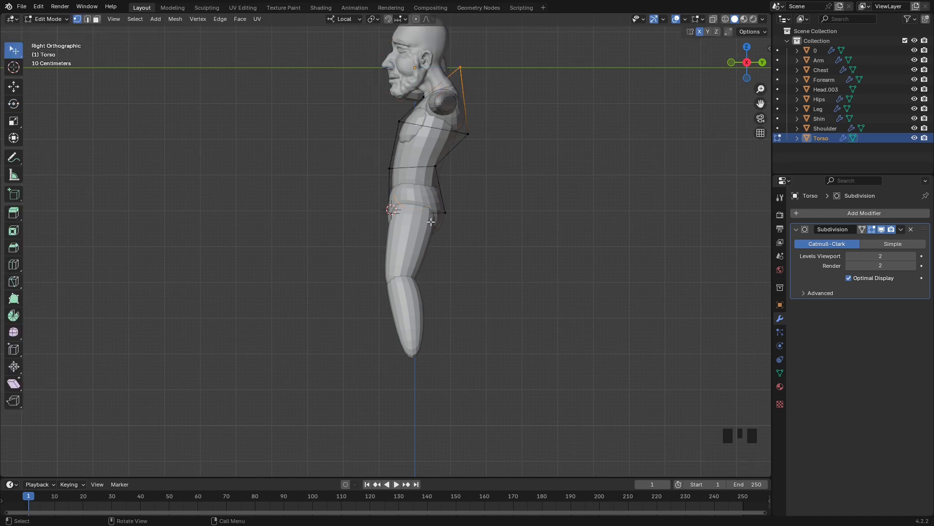
mouse_move(370, 158)
ctrl+right_down()
mouse_move(394, 157)
mouse_move(453, 219)
mouse_move(353, 230)
ctrl+right_up()
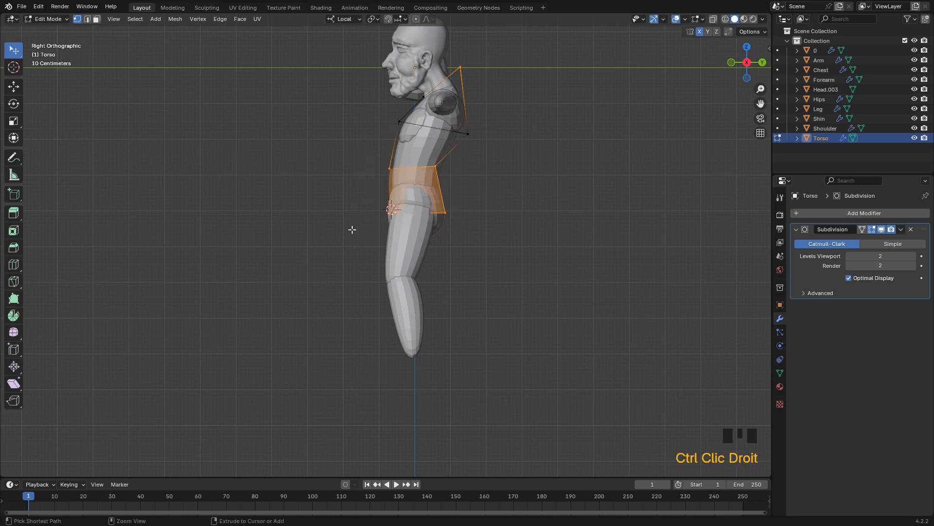
key(g)
right_click(500, 216)
click(484, 229)
mouse_move(484, 229)
ctrl+right_down()
mouse_move(363, 206)
mouse_move(475, 150)
mouse_move(487, 168)
ctrl+right_up()
key(g)
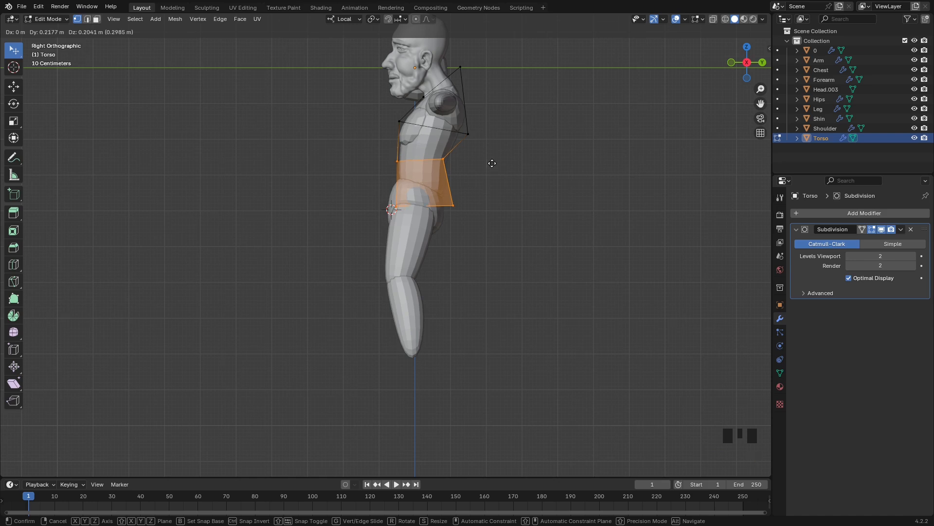
click(490, 164)
key(Tab)
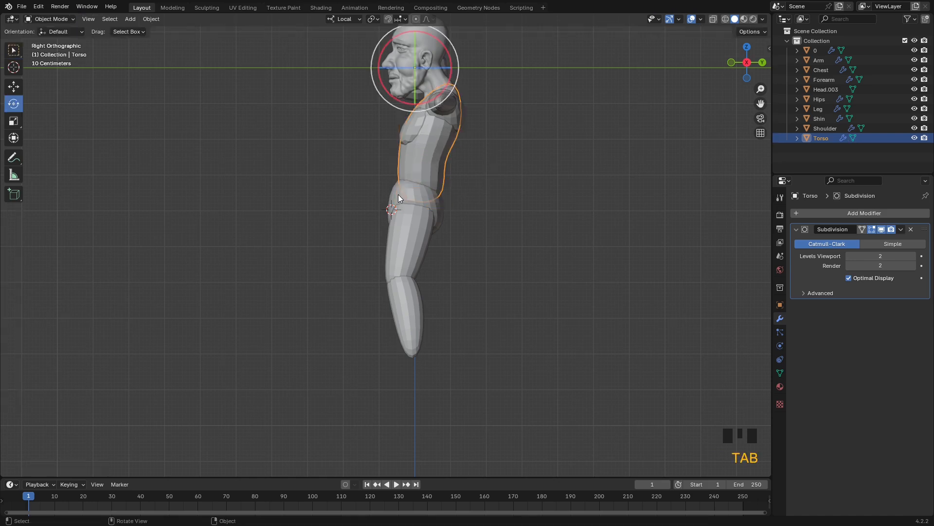
- Move the Hips, Leg and Shin together about 0.16 m backward to line up under the torso
click(398, 194)
shift+click(406, 249)
shift+click(413, 296)
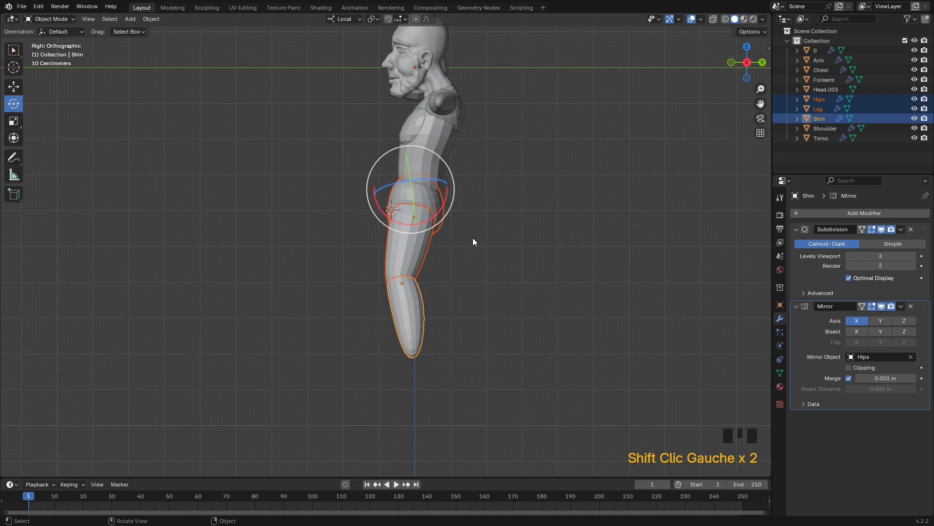
key(g)
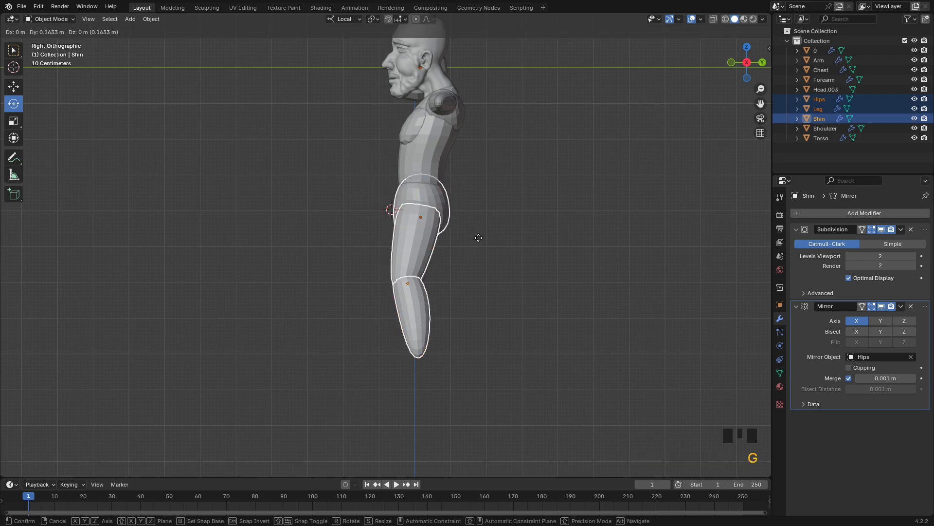
click(479, 237)
click(515, 222)
- Set the pivot to 3D Cursor and the orientation to Global, and enlarge the Leg and Shin together by a factor of about 1.1
middle_drag(515, 223, 627, 234)
click(418, 236)
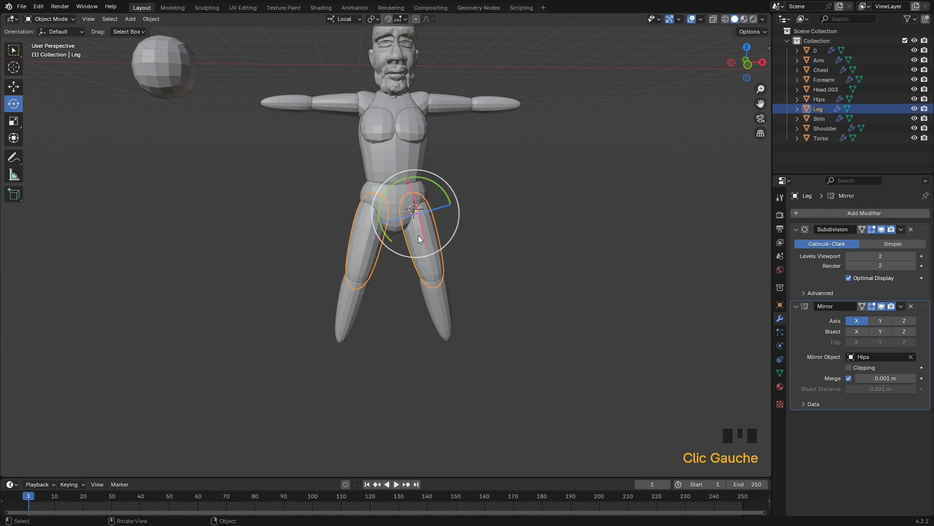
shift+click(437, 301)
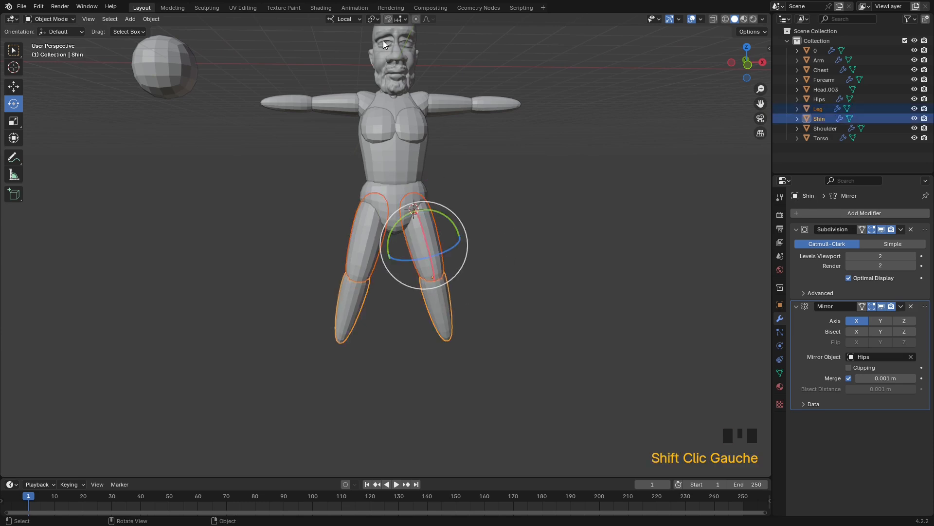
click(371, 19)
click(387, 53)
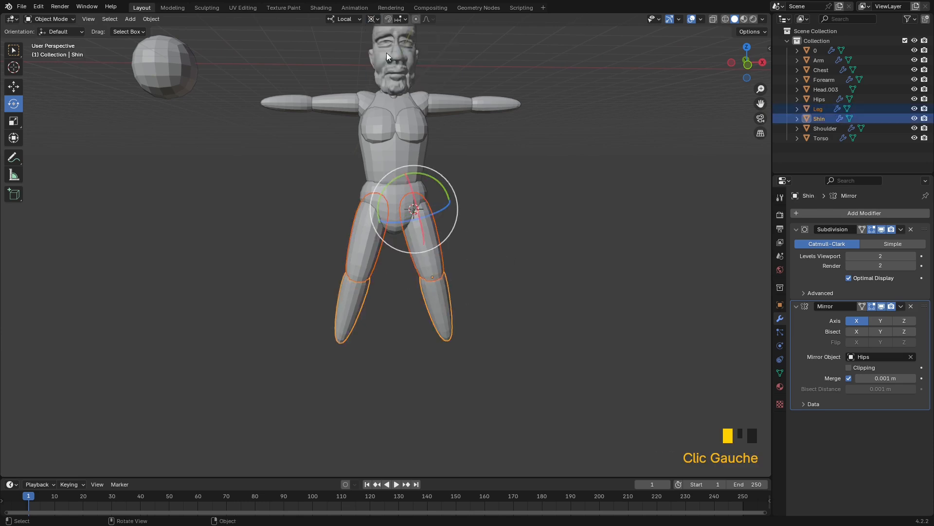
click(349, 20)
click(341, 49)
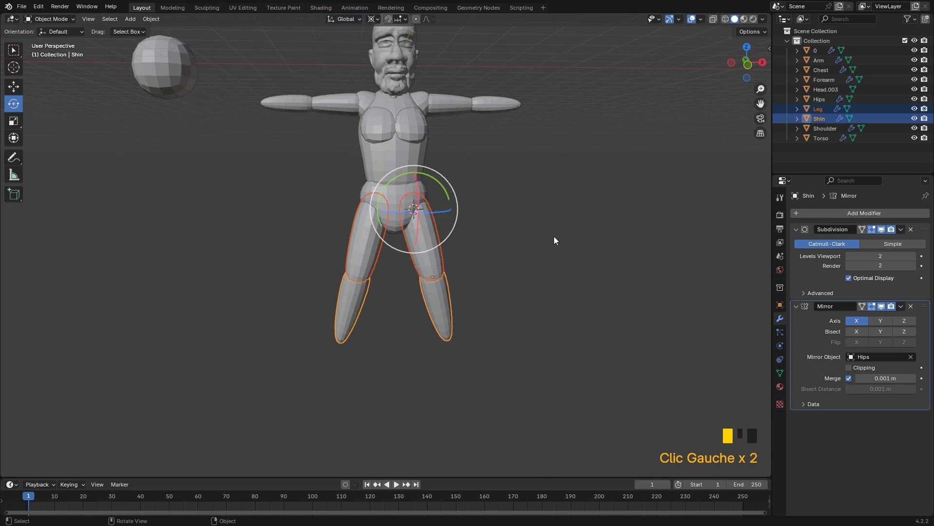
key(s)
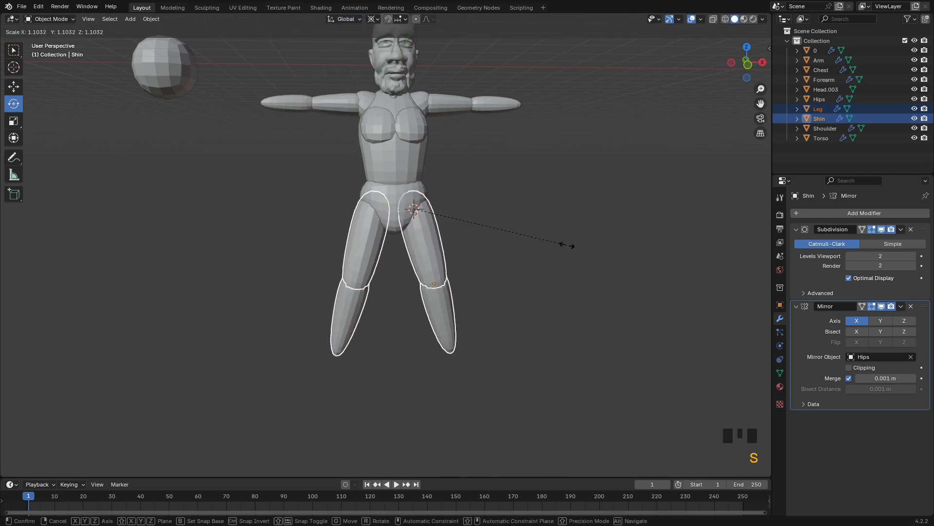
click(504, 247)
click(563, 244)
middle_drag(563, 243, 394, 256)
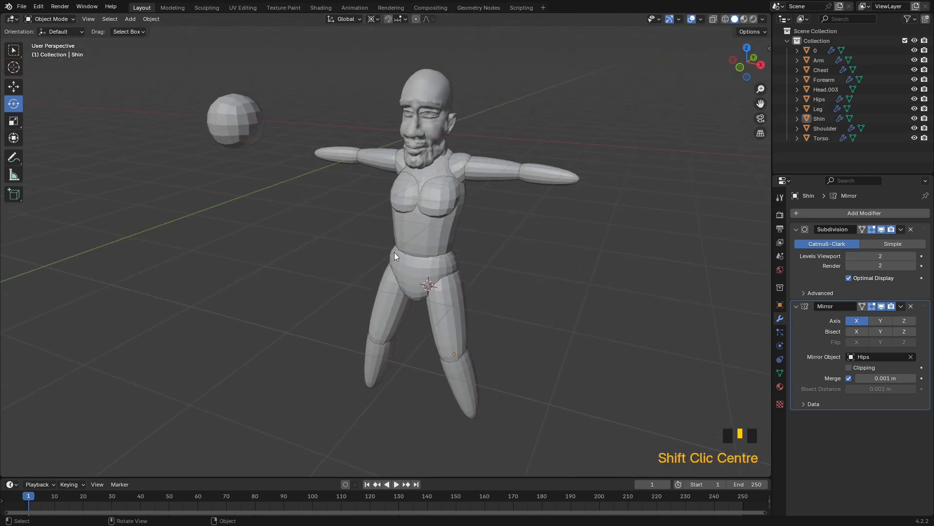
- Move the front waist and belly vertices of the Torso mesh about 0.38 m forward and about 0.47 m down
click(428, 307)
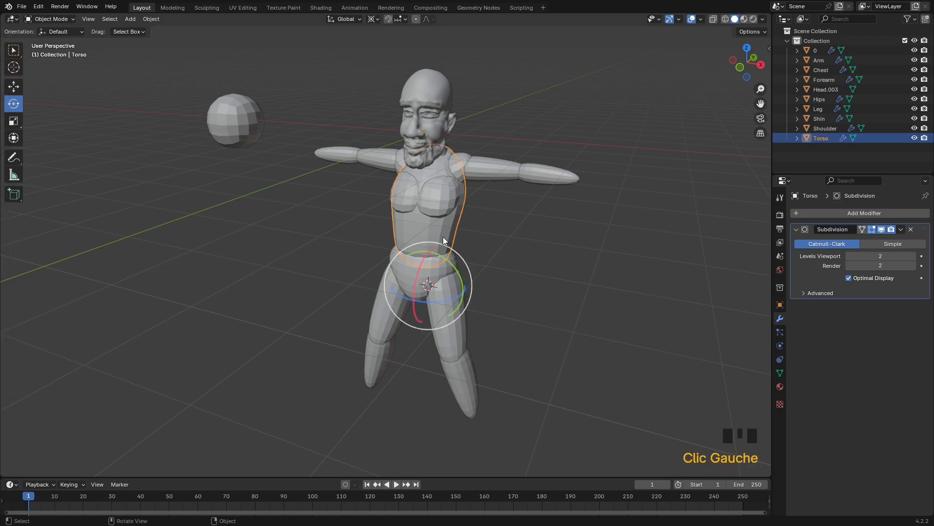
key(Tab)
middle_drag(495, 255, 397, 265)
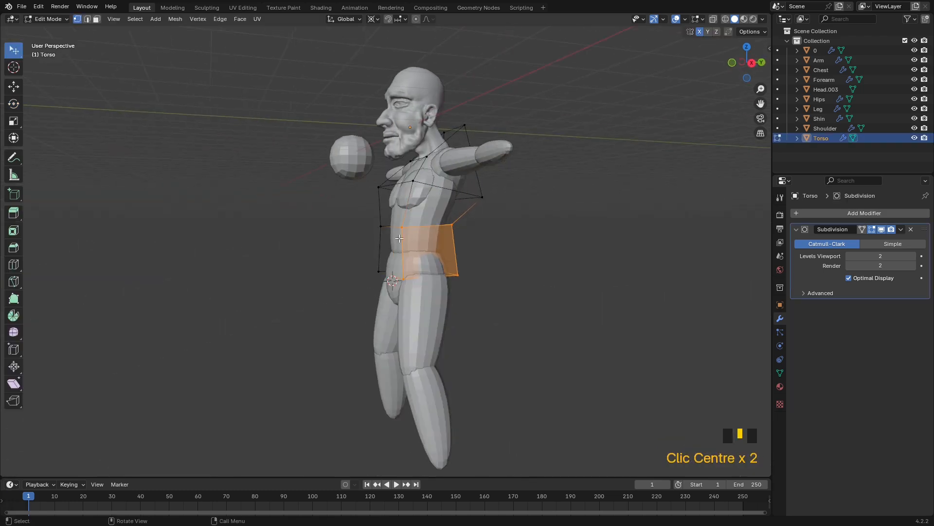
click(400, 237)
shift+click(401, 293)
middle_drag(481, 269, 461, 267)
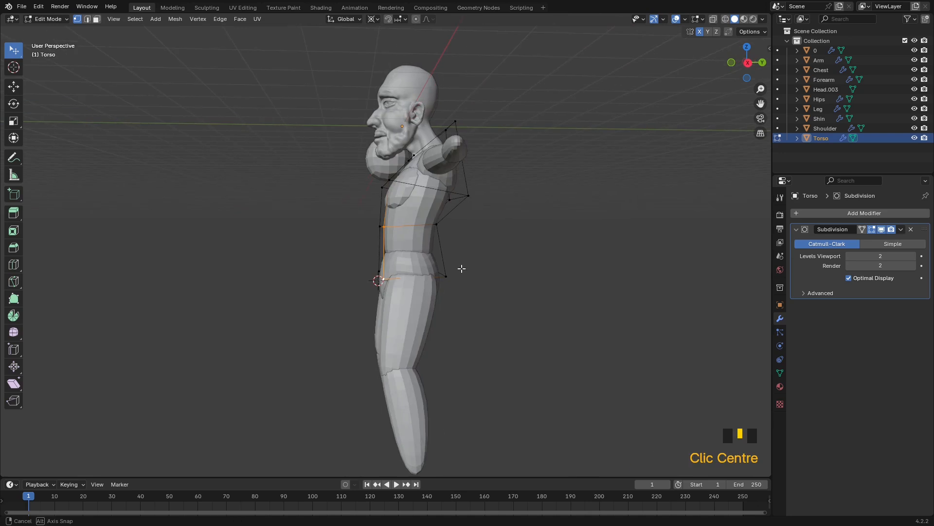
key(g)
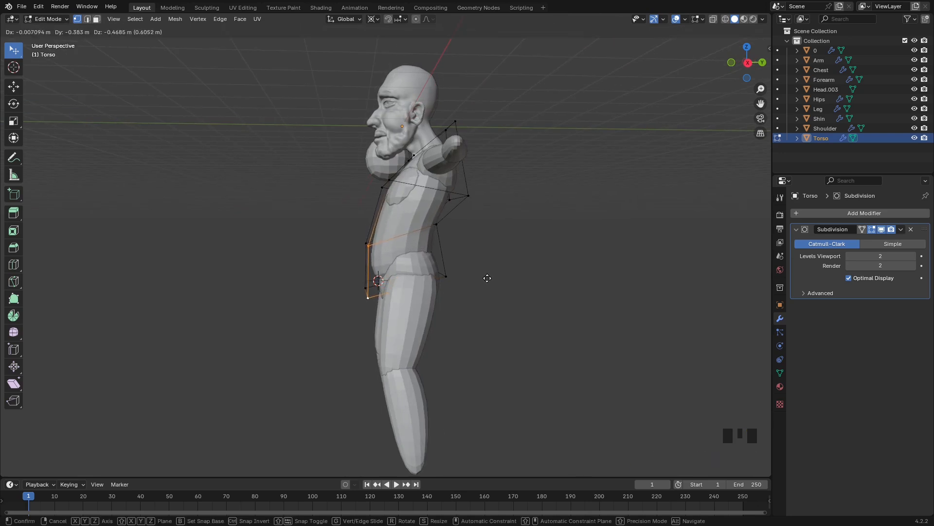
click(489, 279)
- Reshape the lower Torso mesh by nudging the side vertices at belly and waist height, widening the belly slightly
middle_drag(489, 278, 462, 262)
scroll(461, 263, up, 2)
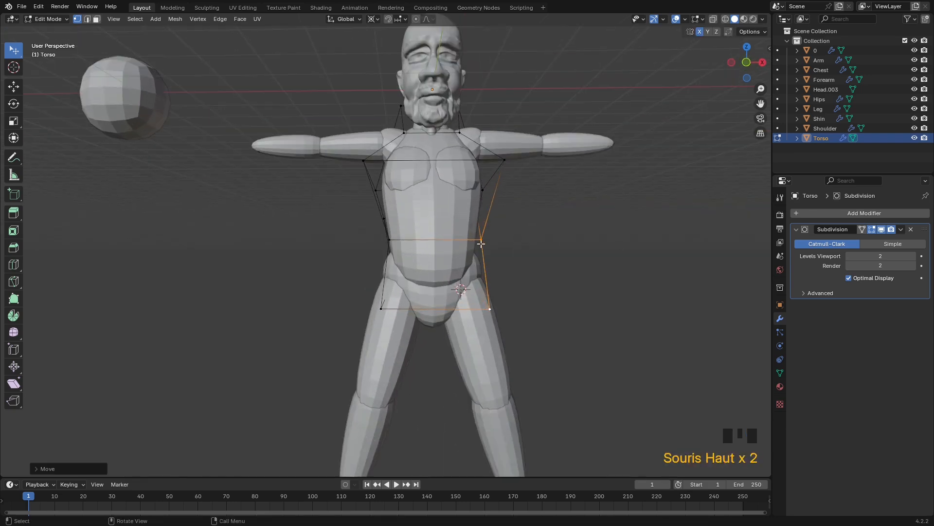
click(503, 255)
mouse_move(482, 242)
mouse_down()
mouse_move(506, 240)
mouse_move(493, 242)
mouse_up()
middle_drag(492, 241, 411, 271)
drag(372, 316, 385, 325)
- Nudge the Torso's outer upper-back vertices slightly inward and its outer chest vertices slightly down, and return to Object Mode with nothing selected
middle_drag(384, 326, 288, 191)
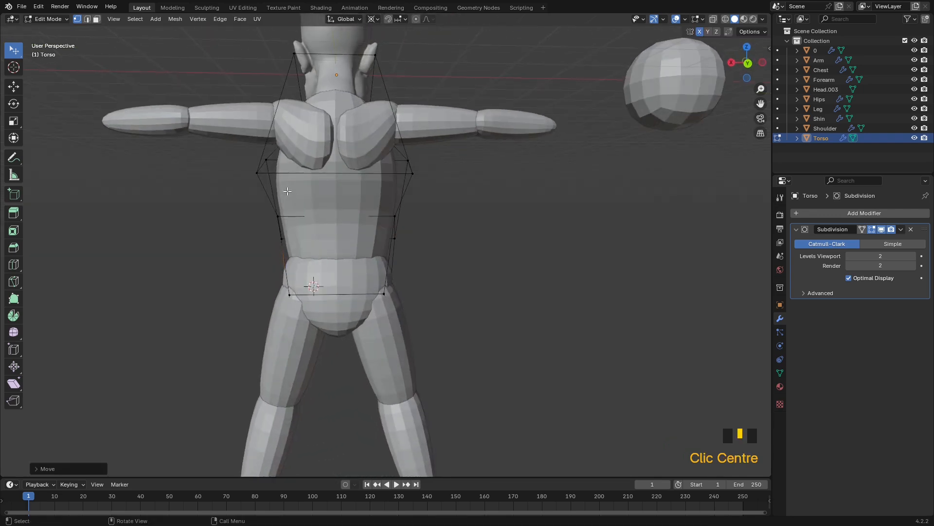
mouse_move(257, 175)
mouse_down()
mouse_move(271, 170)
mouse_move(264, 174)
mouse_up()
middle_drag(275, 128, 506, 162)
drag(507, 162, 505, 167)
middle_drag(504, 167, 545, 211)
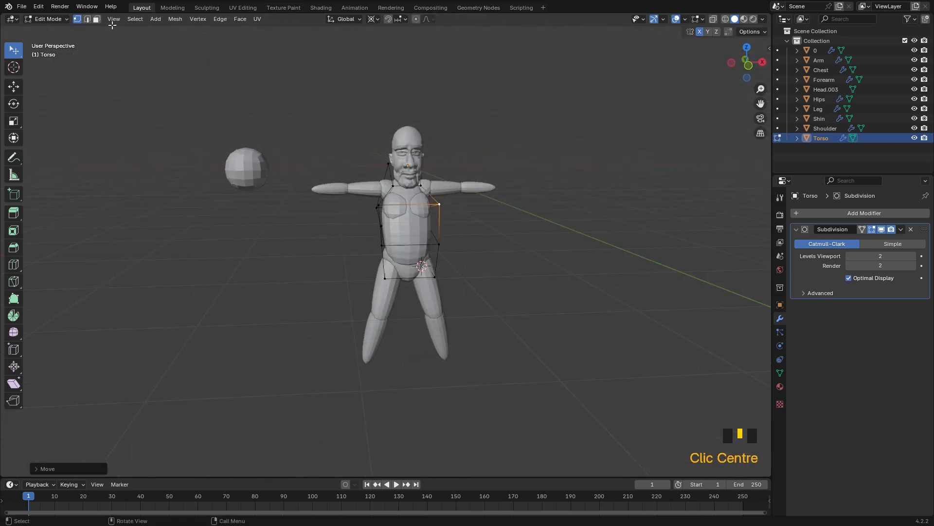
click(51, 18)
click(53, 30)
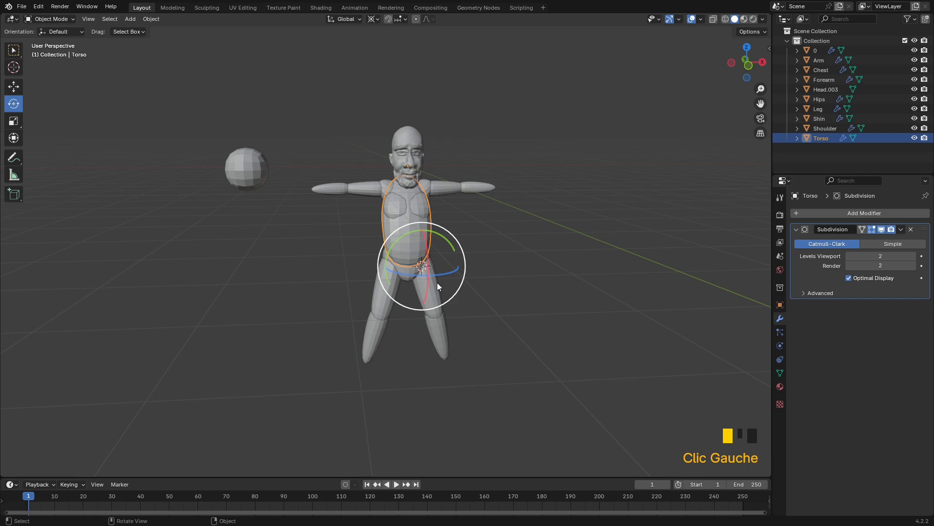
double_click(515, 268)
- Duplicate the spare sphere beside the figure and place the copy at the lower end of the shin in front view
scroll(515, 268, up, 2)
shift+middle_drag(552, 288, 522, 268)
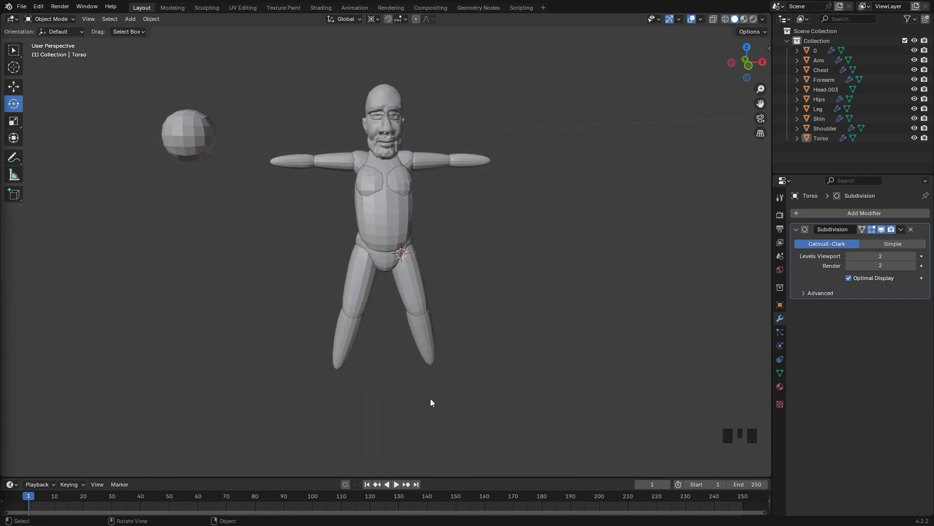
click(176, 128)
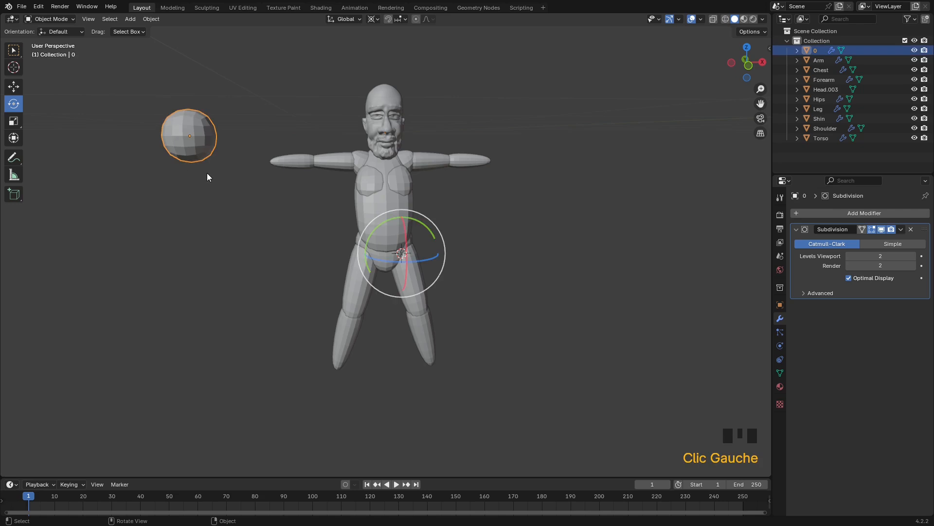
key(shift+d)
click(458, 198)
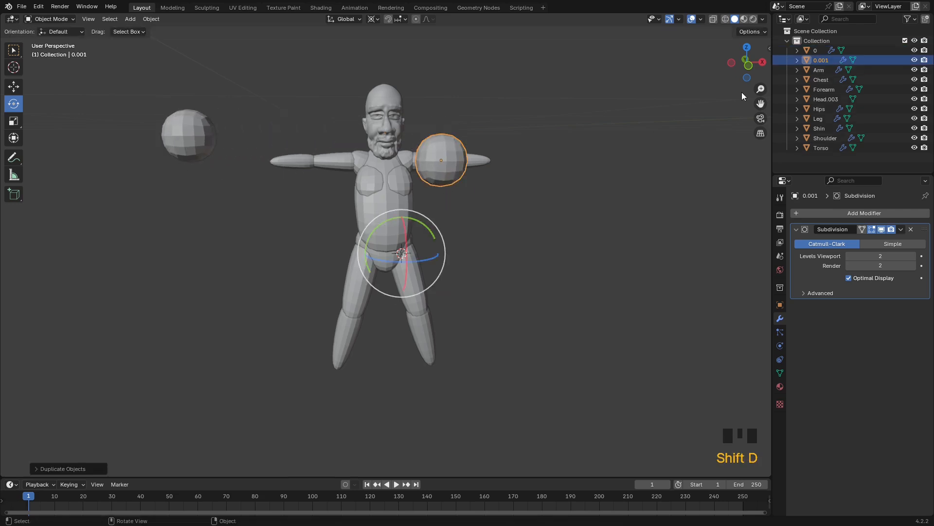
key(KP_1)
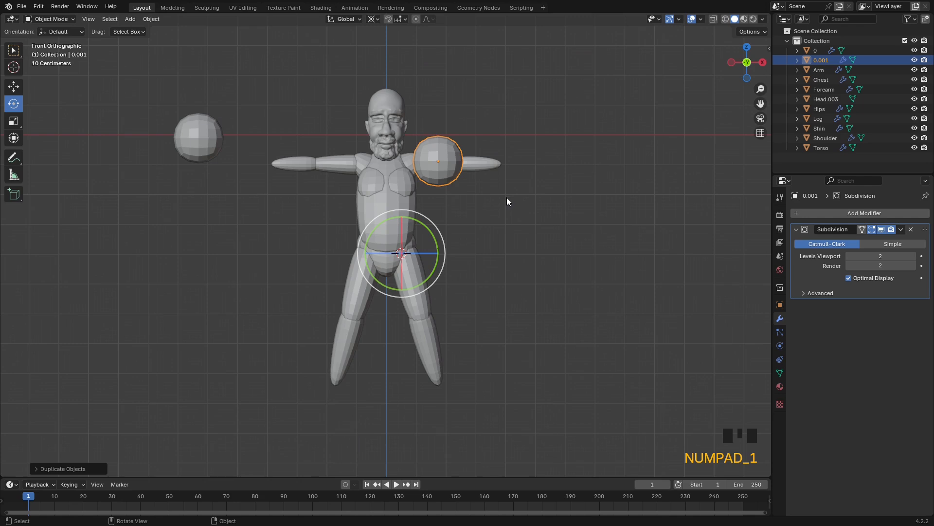
key(g)
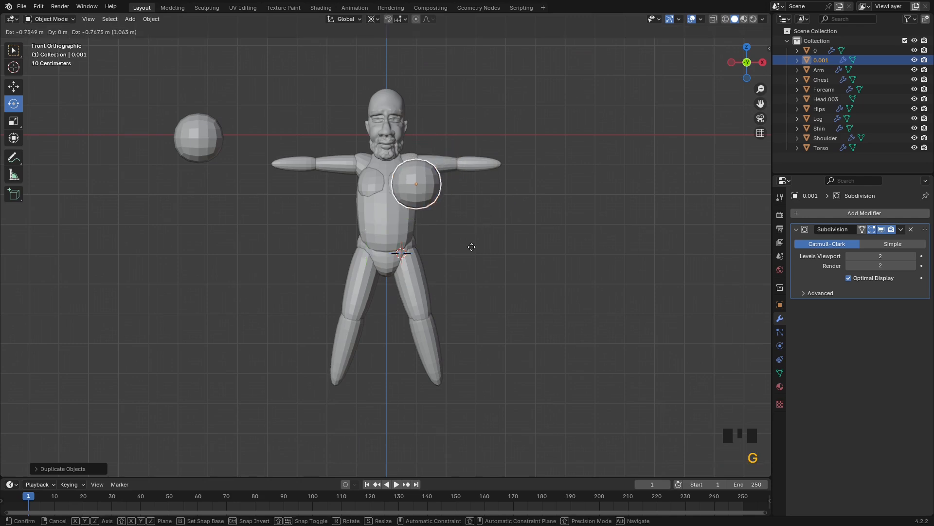
click(502, 420)
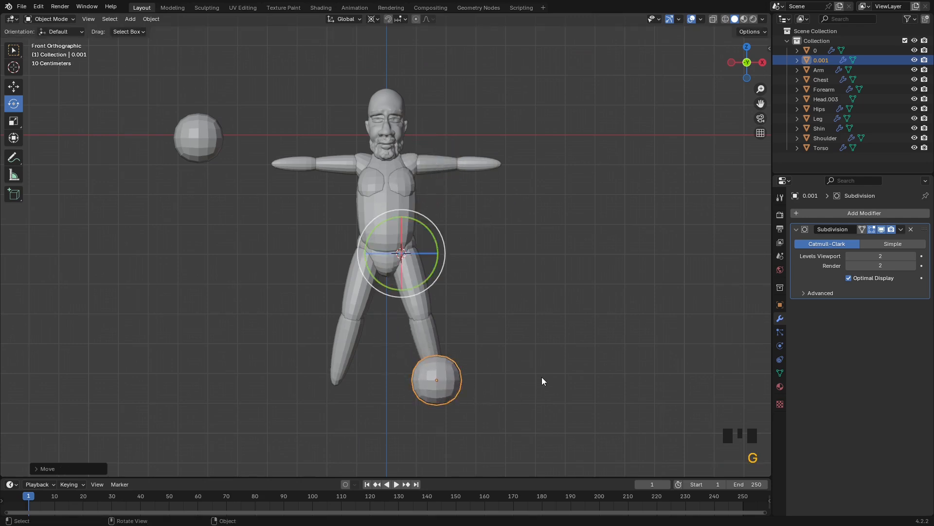
- Turn on X-ray, set the pivot to Median Point and scale the duplicated sphere down by a factor of about 0.5
key(alt+z)
key(s)
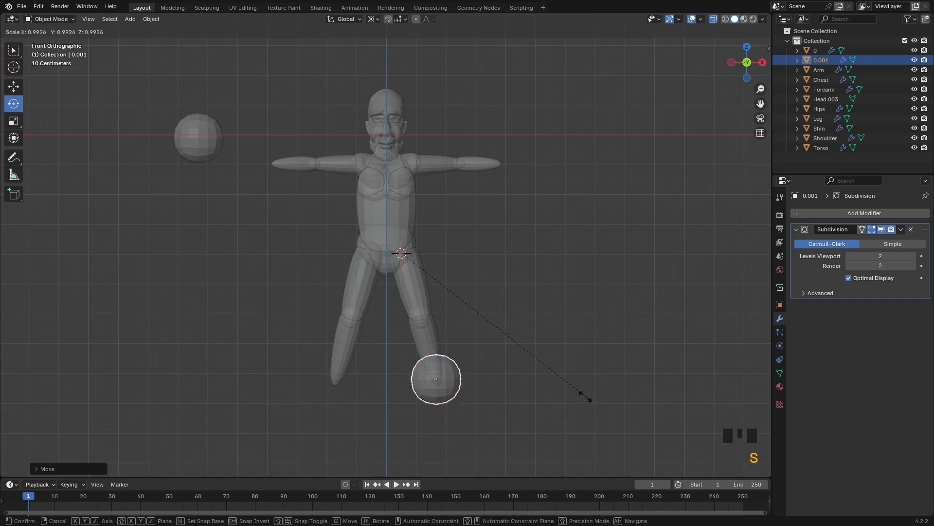
right_click(506, 317)
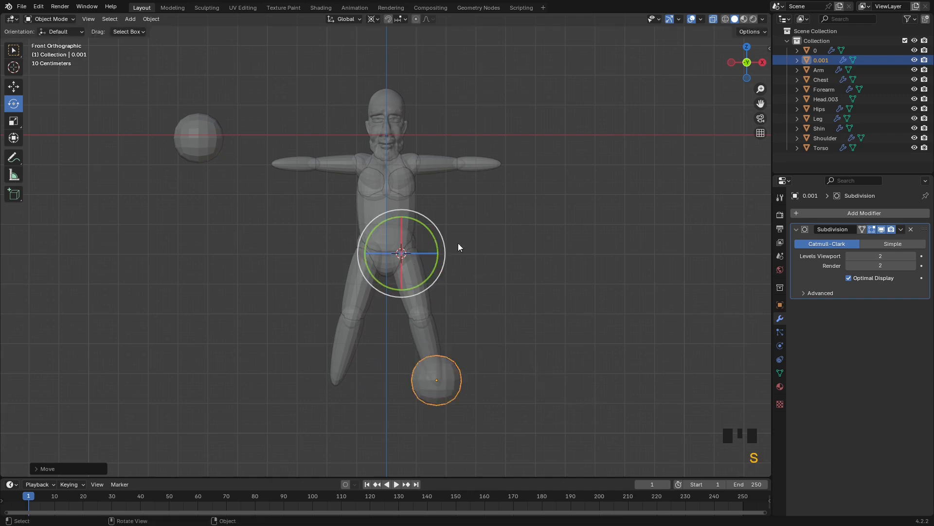
click(373, 19)
click(395, 76)
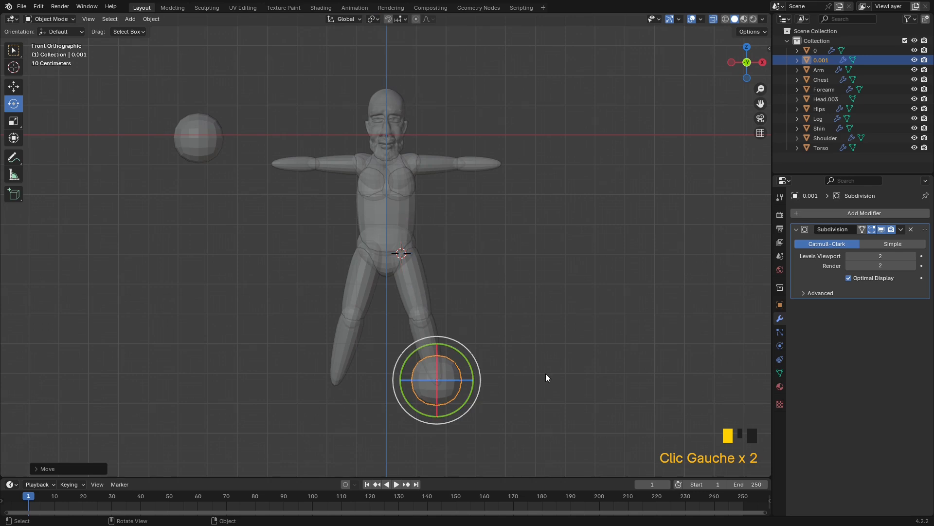
key(s)
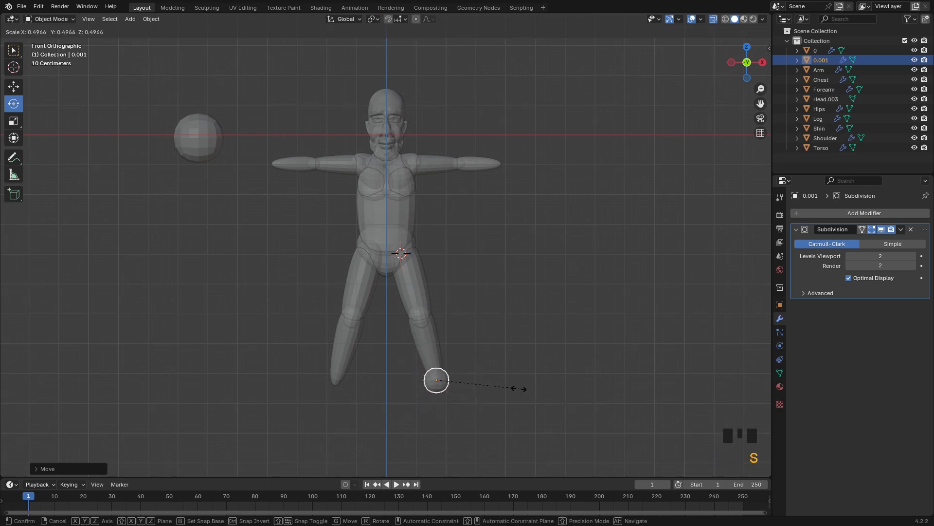
click(517, 388)
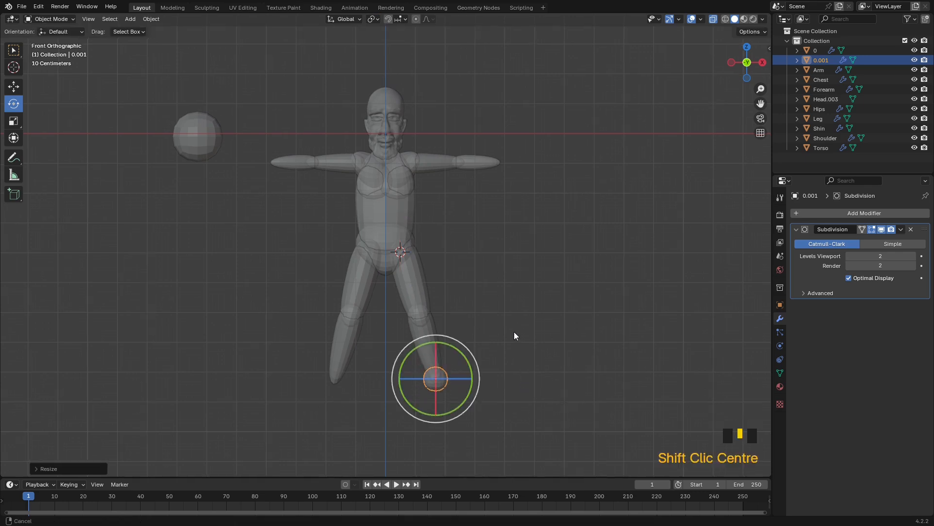
- Position the small sphere at the ankle, moving it about 0.25 m down in front view and about 1.07 m backward in side view
shift+middle_drag(514, 331, 466, 248)
scroll(468, 264, up, 7)
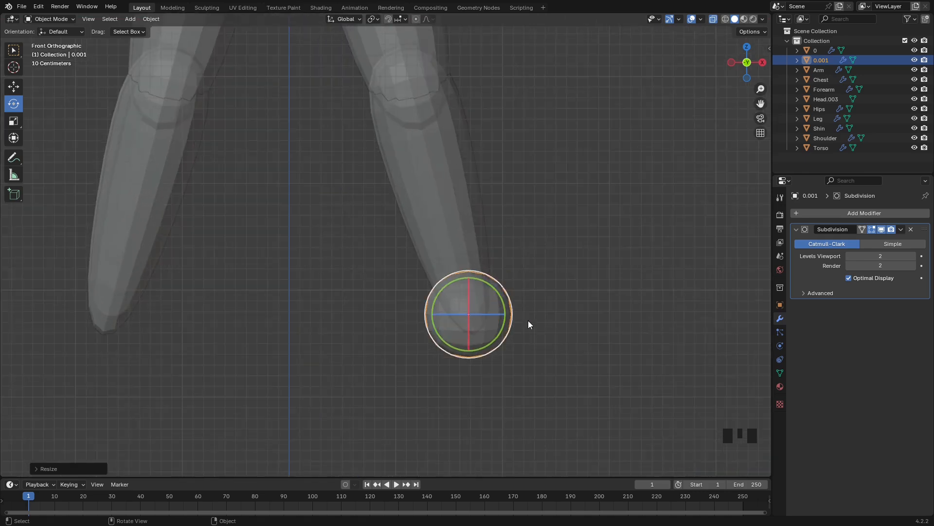
key(g)
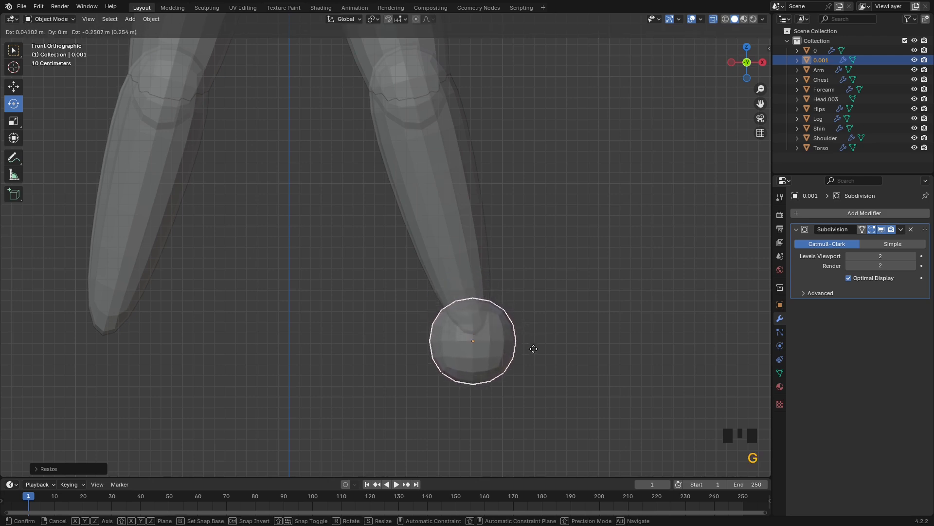
click(533, 346)
middle_drag(586, 296, 510, 291)
key(KP_3)
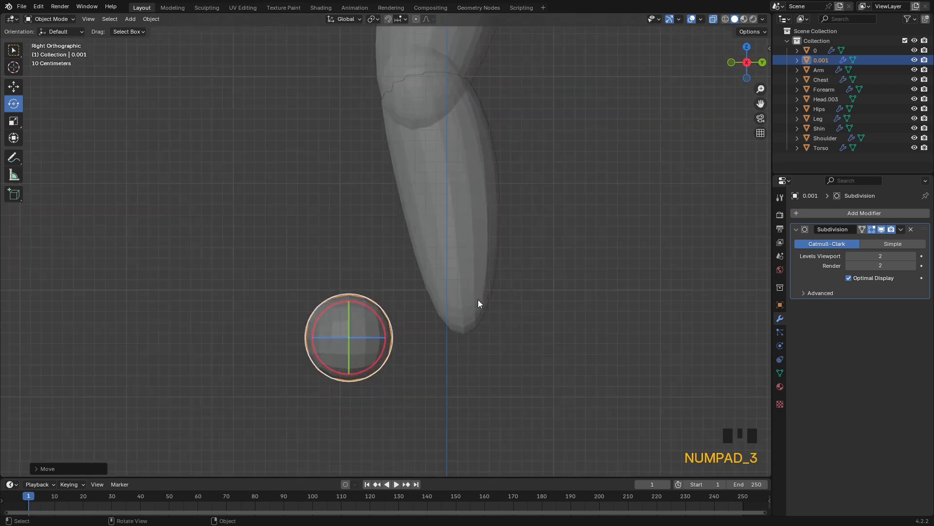
key(g)
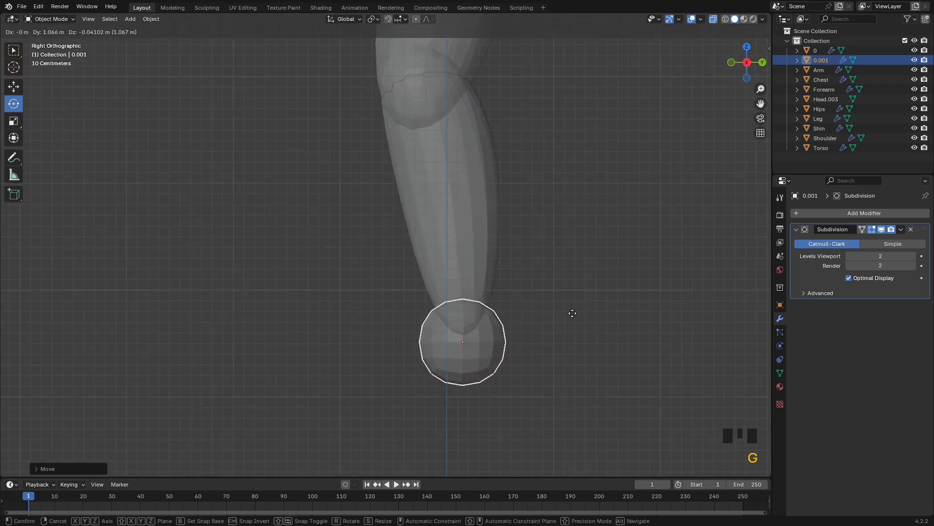
click(572, 319)
- Turn off X-ray and extrude the top face of the foot's cube upward around the ankle
middle_drag(466, 334, 509, 352)
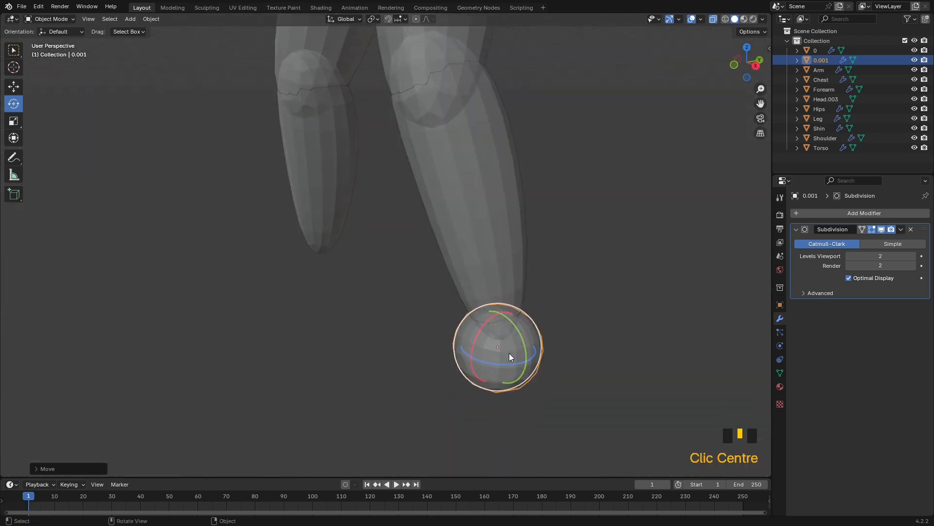
key(alt+z)
key(Tab)
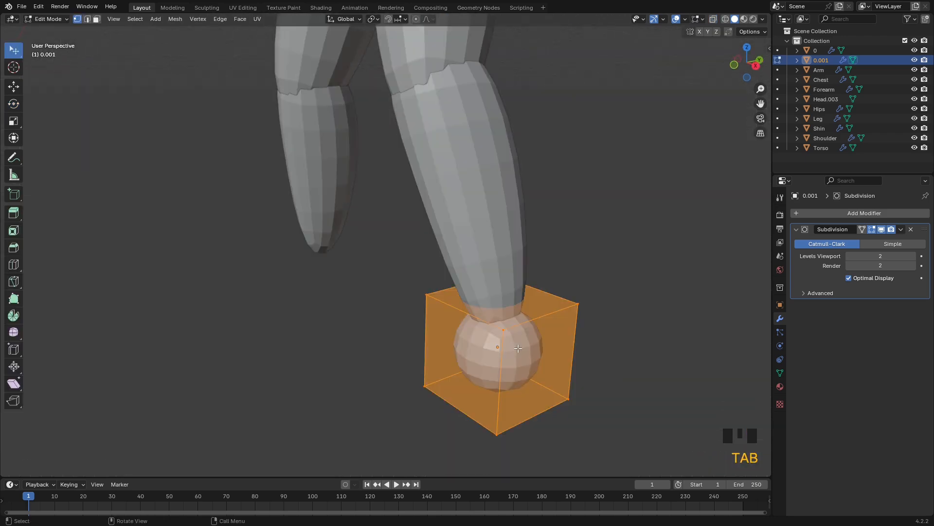
key(3)
click(511, 307)
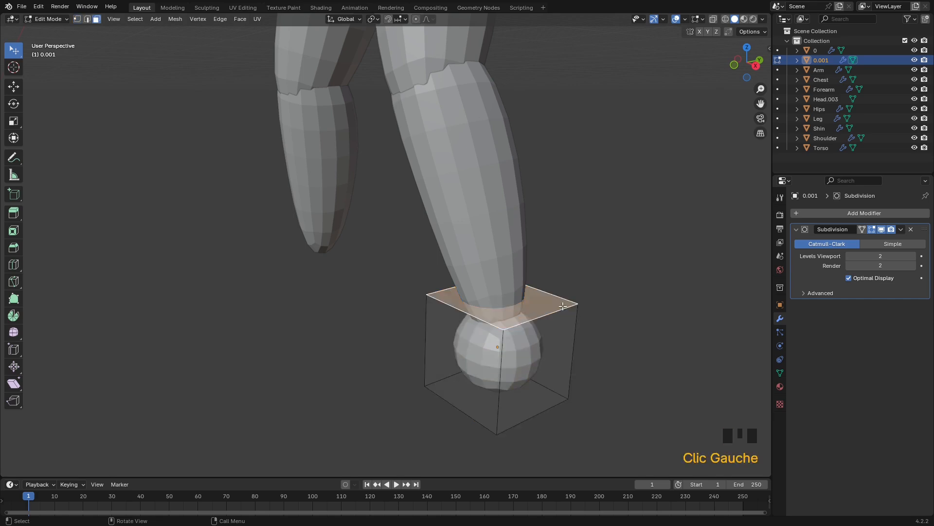
key(e)
click(467, 380)
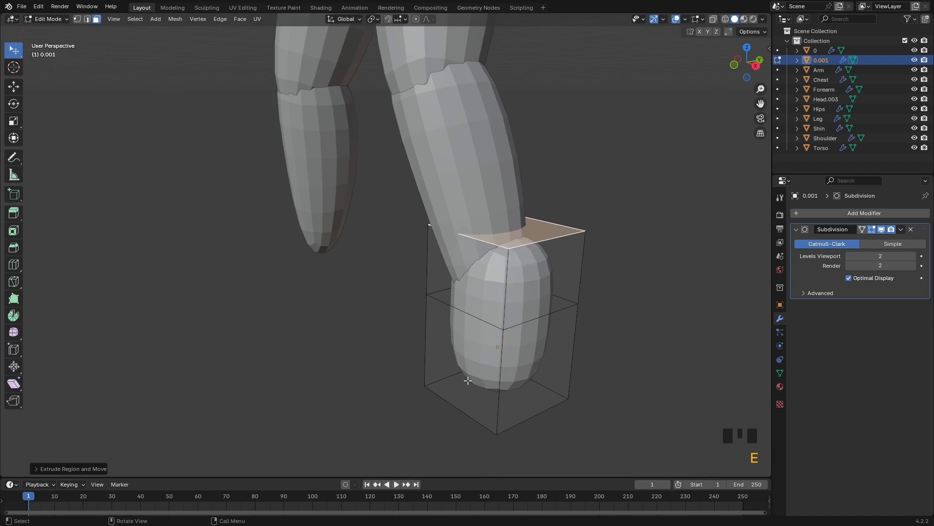
- Extrude the foot's lower front face forward in two successive segments to form the length of the foot
click(466, 360)
key(e)
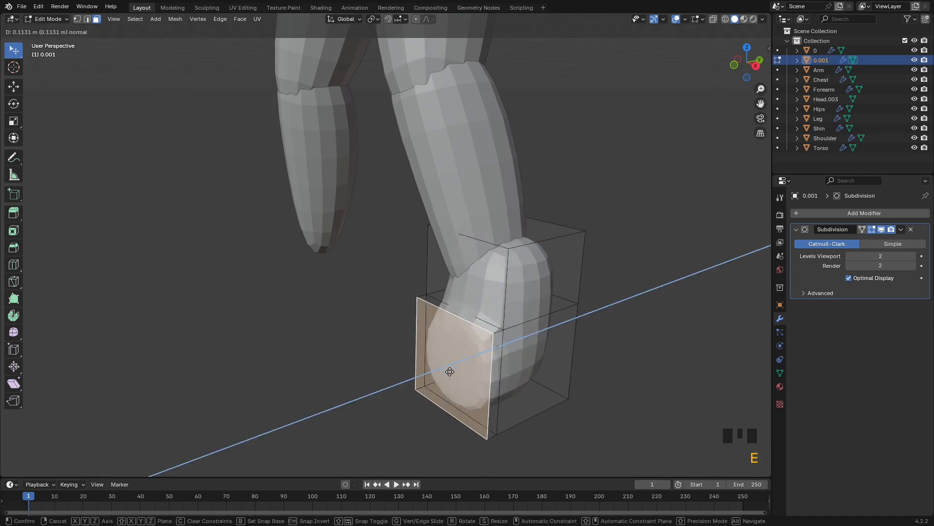
click(431, 393)
key(e)
click(333, 415)
middle_drag(450, 354, 394, 330)
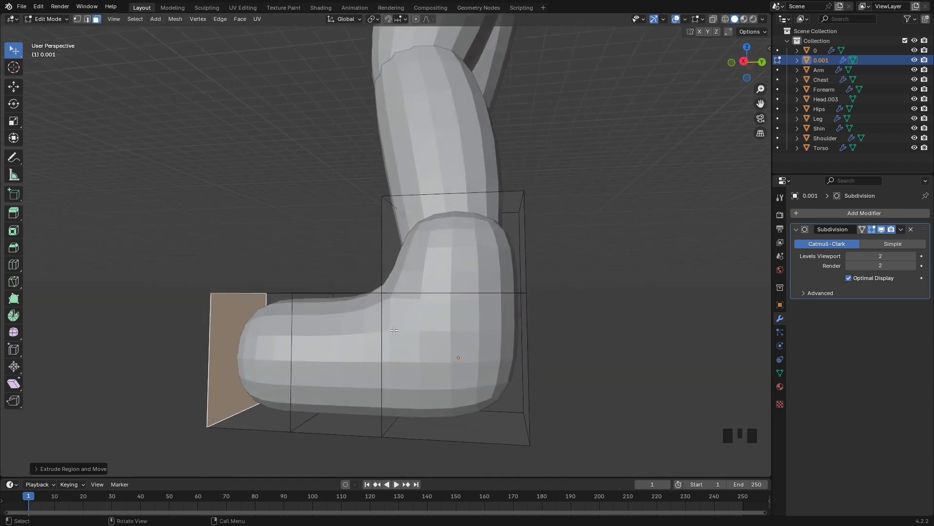
- Set the foot mesh to vertex selection and view it from the right side
key(1)
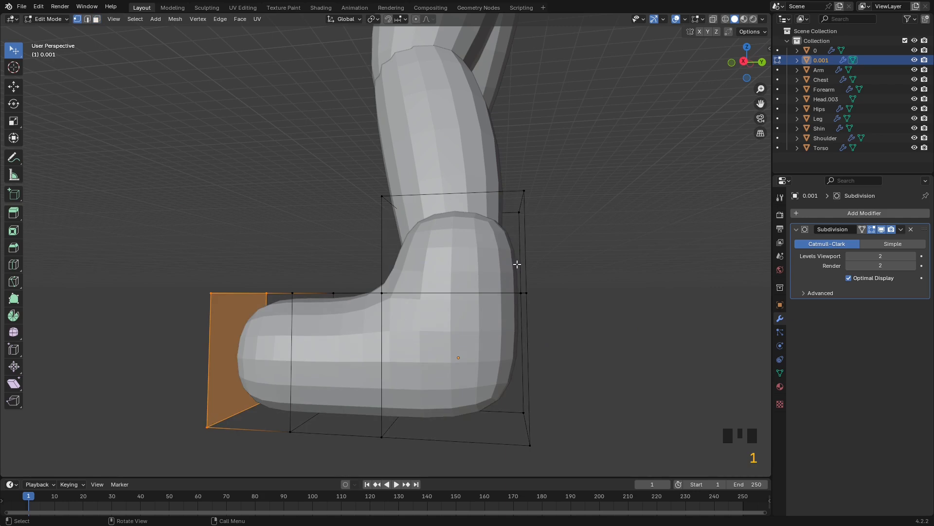
key(KP_3)
drag(414, 224, 395, 209)
drag(516, 220, 503, 203)
key(ctrl+z)
key(ctrl+z)
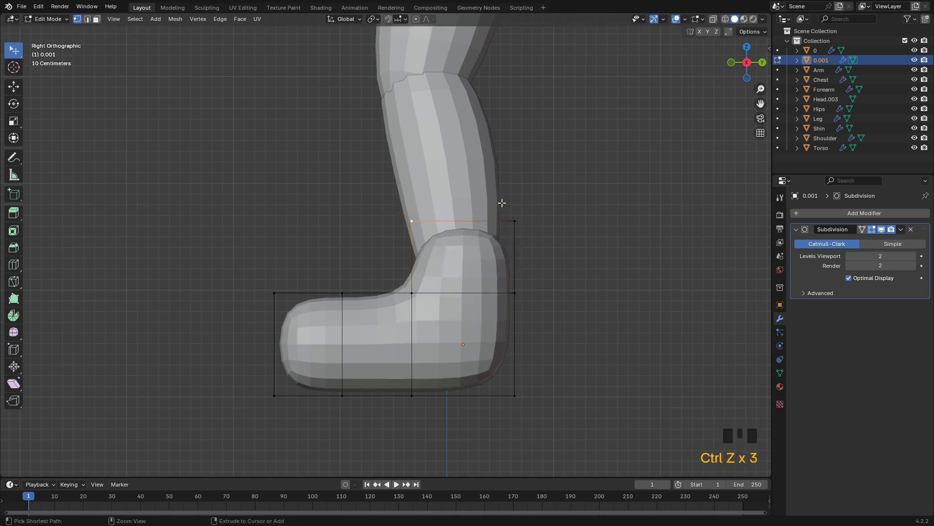
- With X mirroring on, raise the ankle's top vertices along the shin and lower the upper vertices of the forefoot and toes
drag(415, 233, 400, 204)
drag(513, 221, 504, 195)
drag(344, 289, 355, 337)
drag(274, 293, 276, 341)
- Shape the instep and heel, pulling the lower heel vertex backward and down and shifting the sole vertices back
drag(411, 295, 425, 319)
drag(514, 293, 493, 297)
drag(425, 317, 425, 314)
drag(413, 394, 442, 391)
drag(515, 396, 549, 413)
drag(342, 396, 356, 400)
- In front view, reposition the ankle's top corner vertices on each side to fit around the shin
middle_drag(416, 369, 512, 330)
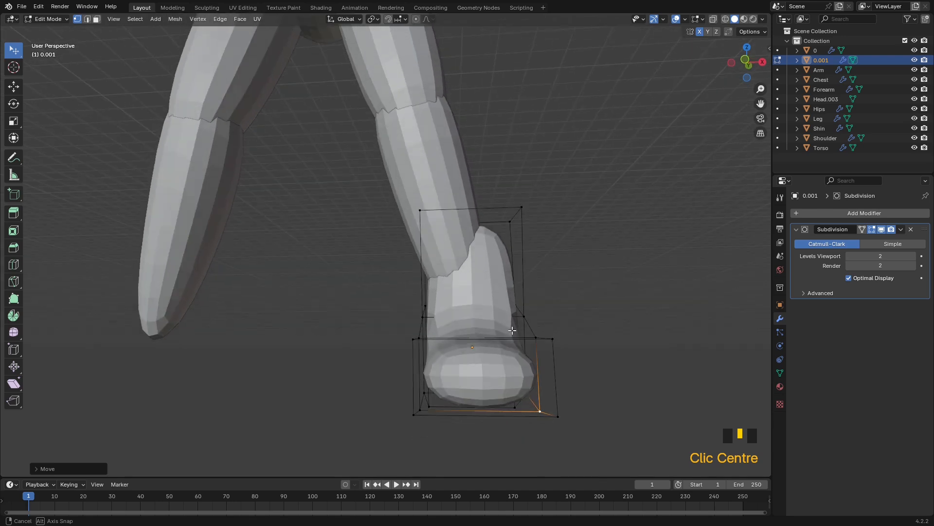
key(KP_1)
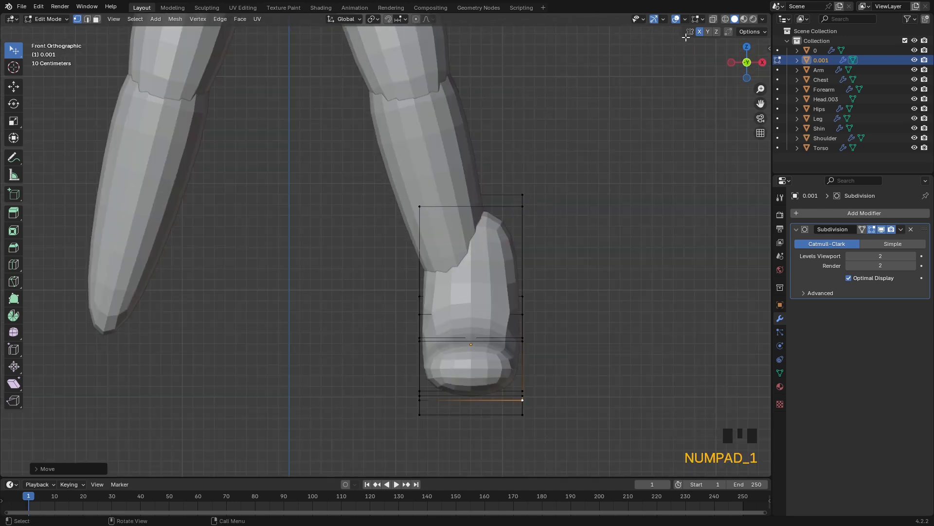
click(423, 196)
drag(424, 196, 413, 212)
drag(515, 207, 479, 203)
- Move the inner toe-tip vertices forward and the inner ball-of-foot vertices sideways to broaden the front of the foot
middle_drag(390, 346, 422, 375)
drag(417, 408, 412, 430)
drag(420, 389, 420, 402)
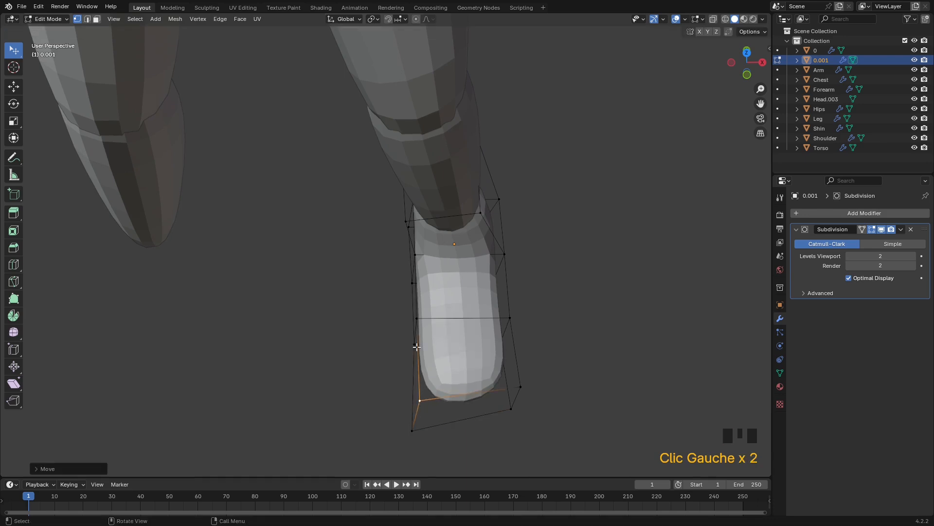
drag(416, 321, 404, 321)
click(397, 347)
middle_drag(398, 348, 448, 346)
drag(422, 341, 403, 353)
scroll(429, 339, down, 3)
mouse_move(429, 340)
middle_down()
mouse_move(382, 322)
mouse_move(378, 349)
mouse_move(439, 335)
middle_up()
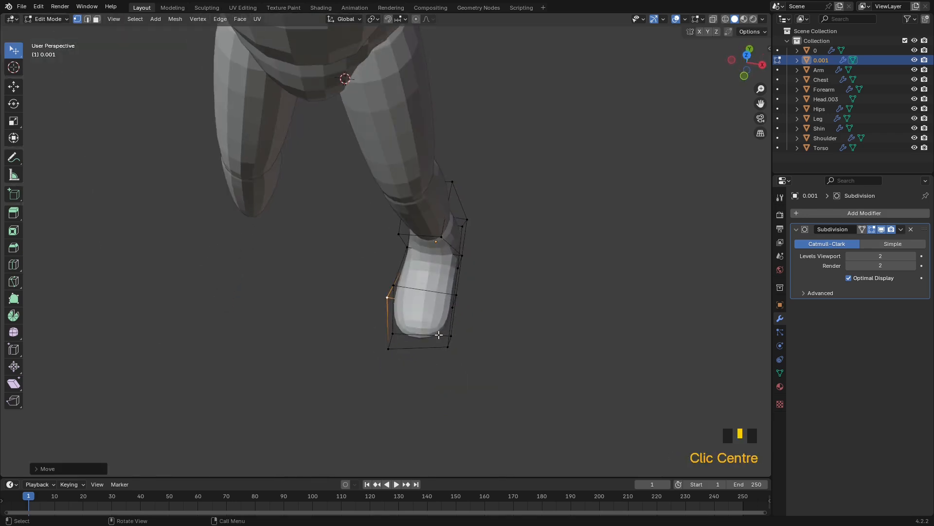
- With X-ray on, select all the vertices of the front foot segment and reposition them together
key(alt+z)
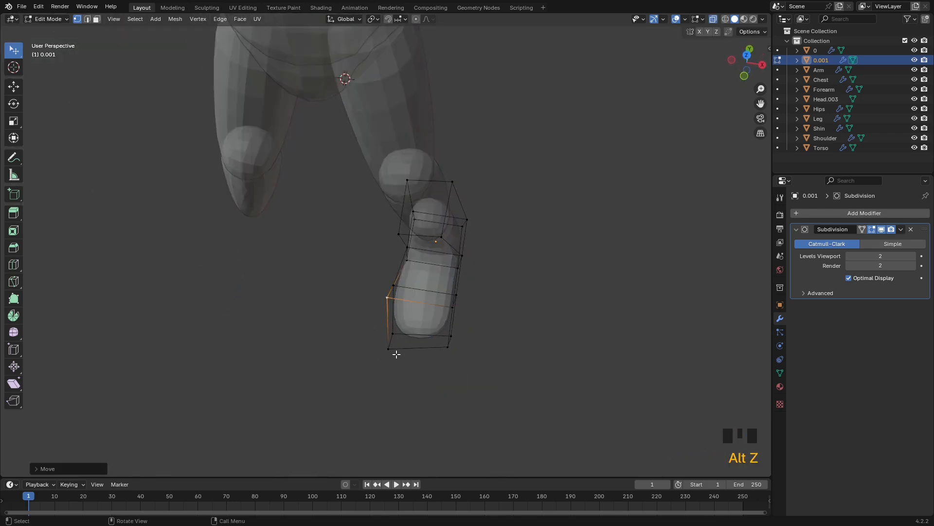
mouse_move(377, 370)
ctrl+right_down()
mouse_move(407, 281)
mouse_move(497, 334)
mouse_move(482, 377)
ctrl+right_up()
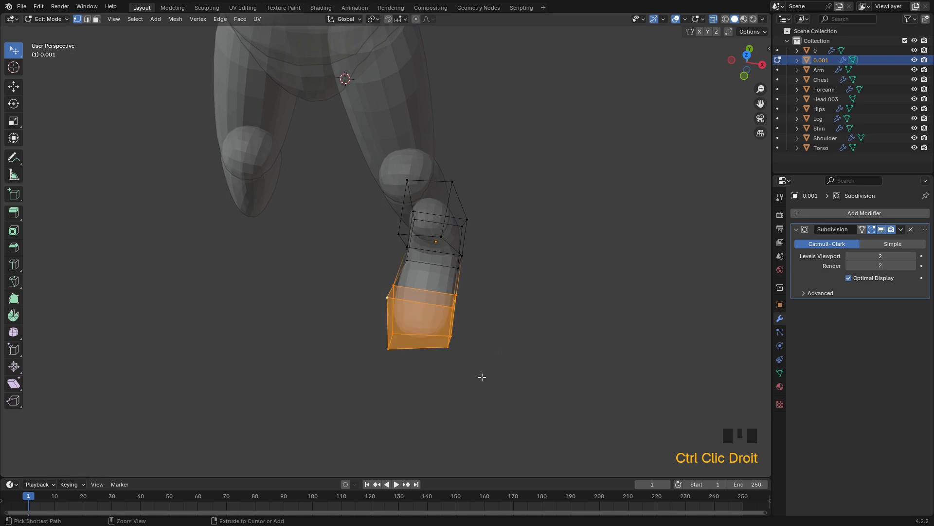
key(g)
click(476, 356)
- Adjust individual vertices around the ankle and the rest of the foot to refine its shape
middle_drag(476, 357, 451, 217)
scroll(422, 282, up, 2)
click(417, 300)
drag(416, 301, 474, 298)
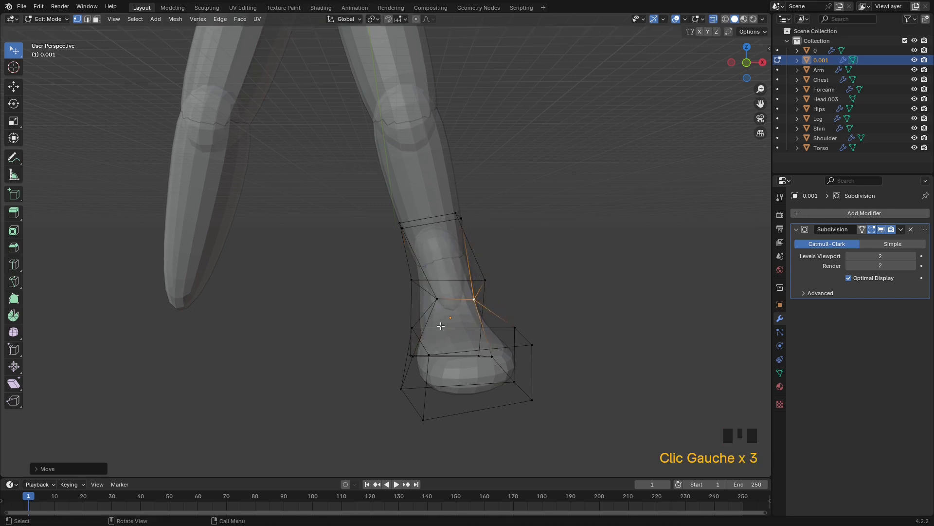
middle_drag(442, 325, 427, 435)
drag(364, 424, 375, 430)
click(233, 429)
mouse_move(233, 429)
mouse_down()
mouse_move(210, 434)
mouse_move(220, 431)
mouse_up()
drag(258, 289, 271, 284)
- Return to Object Mode, scale the foot down slightly and deselect it
middle_drag(452, 252, 503, 262)
scroll(467, 253, down, 4)
scroll(440, 281, up, 3)
key(Tab)
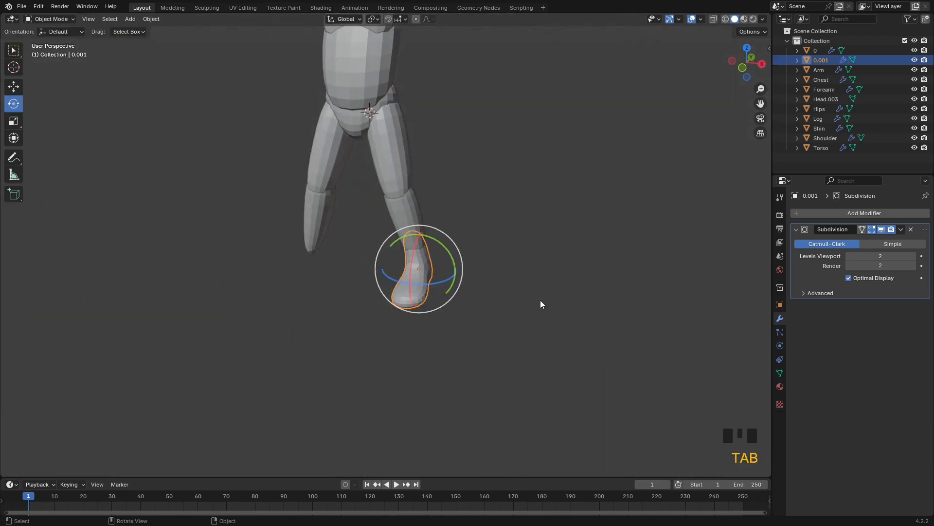
key(s)
click(525, 305)
middle_drag(526, 305, 453, 295)
click(504, 242)
scroll(503, 242, down, 5)
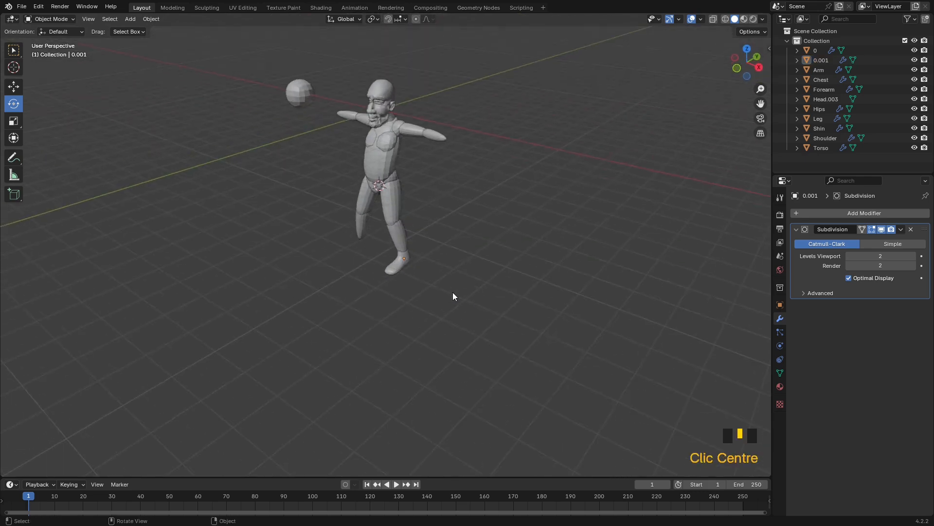
- Add a Mirror modifier to the foot on the X axis, using Hips as the mirror object
scroll(452, 295, up, 5)
click(434, 281)
click(855, 213)
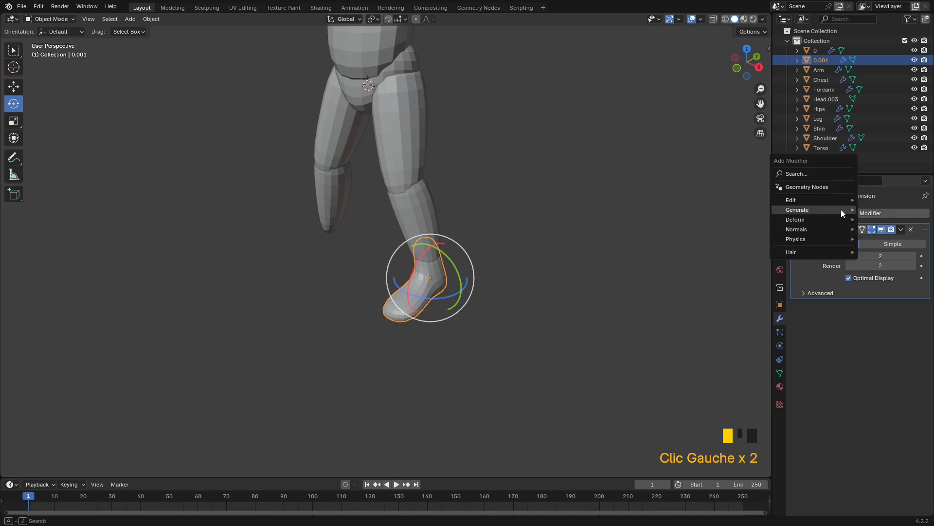
mouse_move(841, 209)
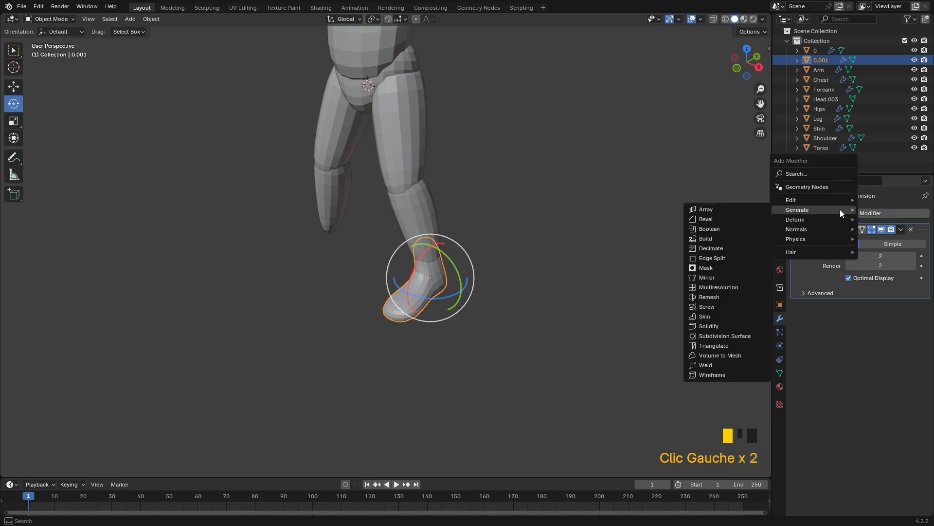
click(718, 276)
click(913, 370)
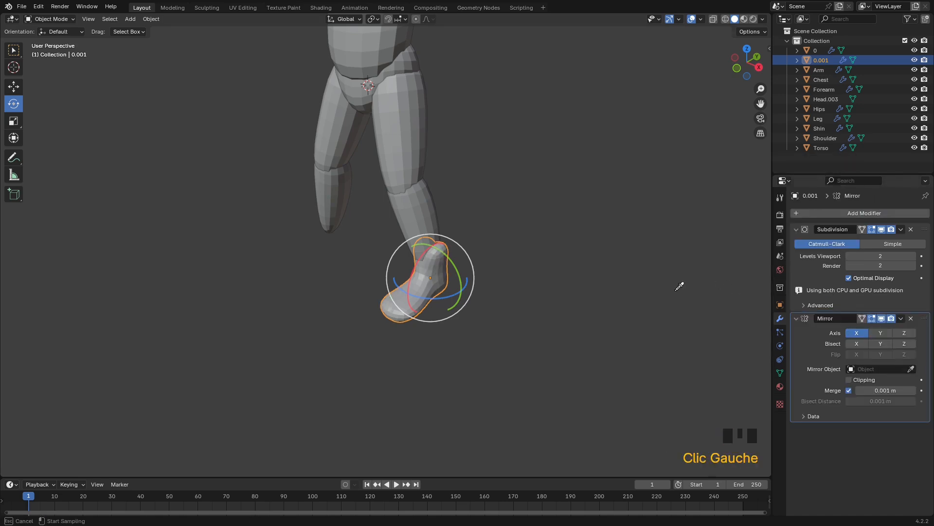
click(359, 100)
click(503, 200)
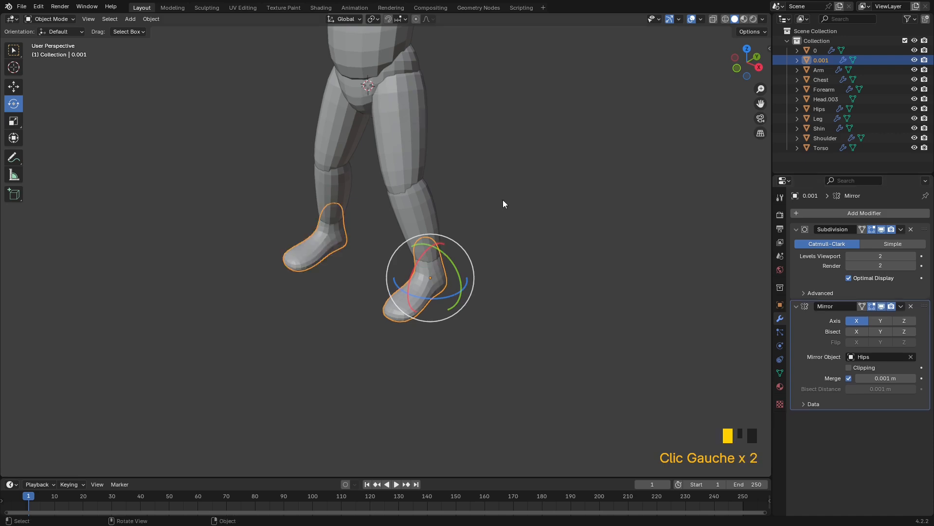
- Edit the Hips mesh and adjust its front vertices near the waist and the top of the thigh
middle_drag(527, 203, 548, 168)
middle_drag(516, 128, 484, 174)
scroll(484, 173, up, 2)
click(428, 167)
key(Tab)
middle_drag(428, 167, 425, 147)
drag(396, 170, 396, 179)
drag(401, 145, 396, 142)
- Adjust the Hips vertices on the side and back to fit the torso and thighs
middle_drag(413, 142, 333, 149)
drag(379, 148, 386, 145)
drag(372, 203, 364, 208)
drag(435, 192, 430, 211)
mouse_move(433, 141)
mouse_down()
mouse_move(433, 153)
mouse_move(430, 129)
mouse_move(429, 140)
mouse_up()
- Pull the lower rear vertex of the Hips forward and return to Object Mode
middle_drag(430, 140, 471, 139)
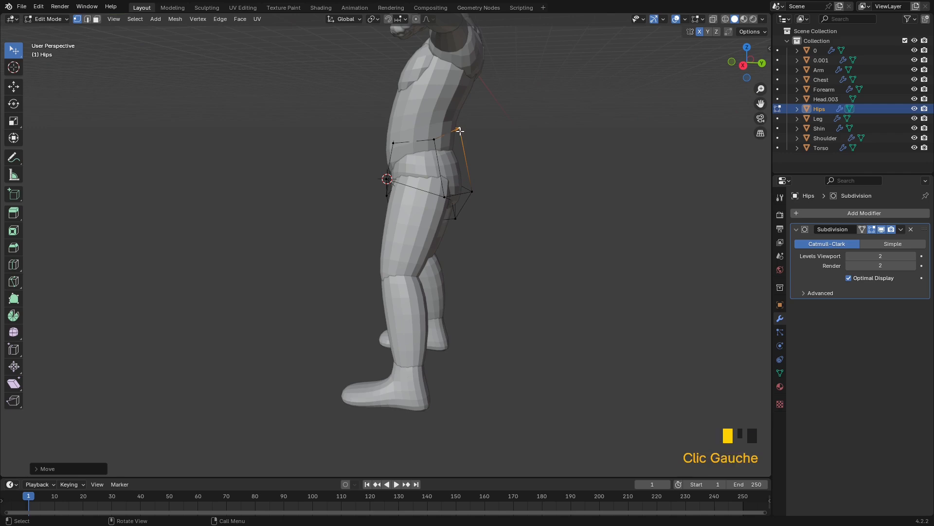
drag(472, 191, 445, 197)
middle_drag(446, 196, 229, 106)
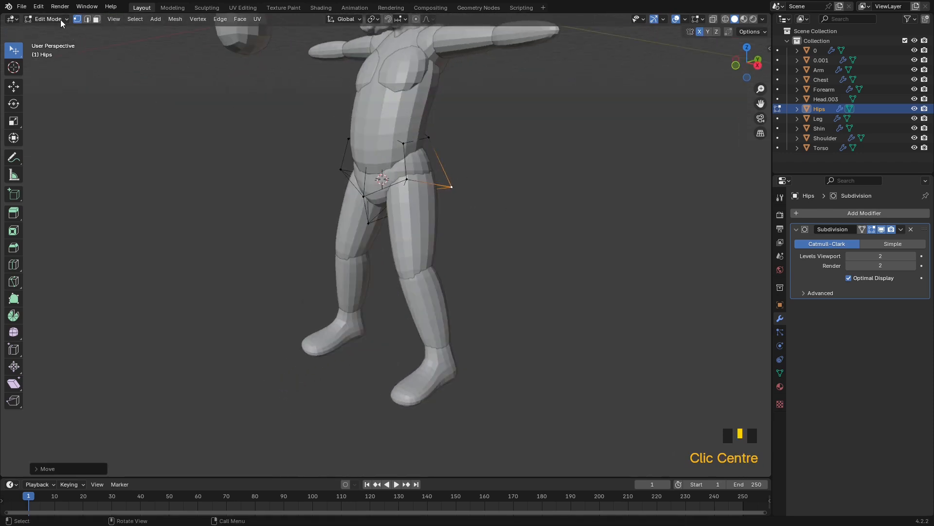
click(62, 23)
click(46, 29)
scroll(254, 175, down, 3)
middle_drag(262, 182, 482, 212)
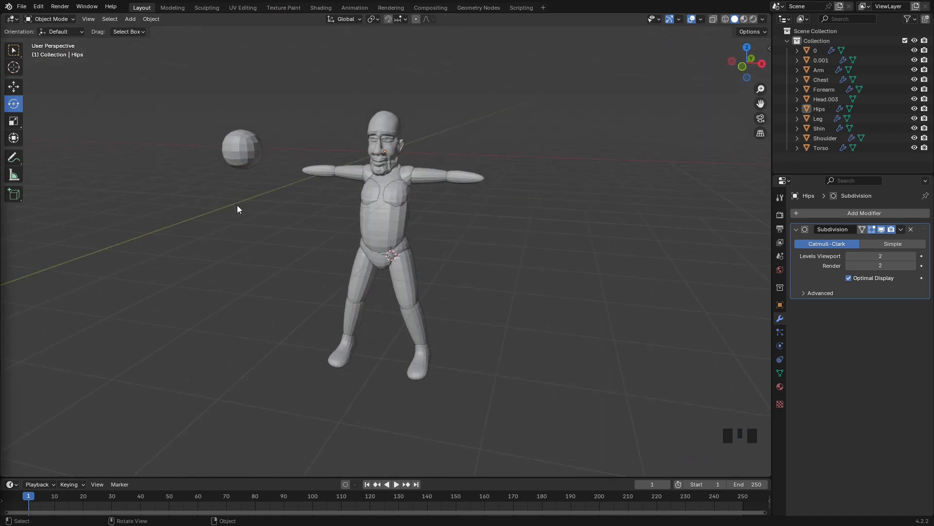
- In front view, duplicate the spare sphere beside the figure and place the copy at the end of the +X forearm
click(245, 149)
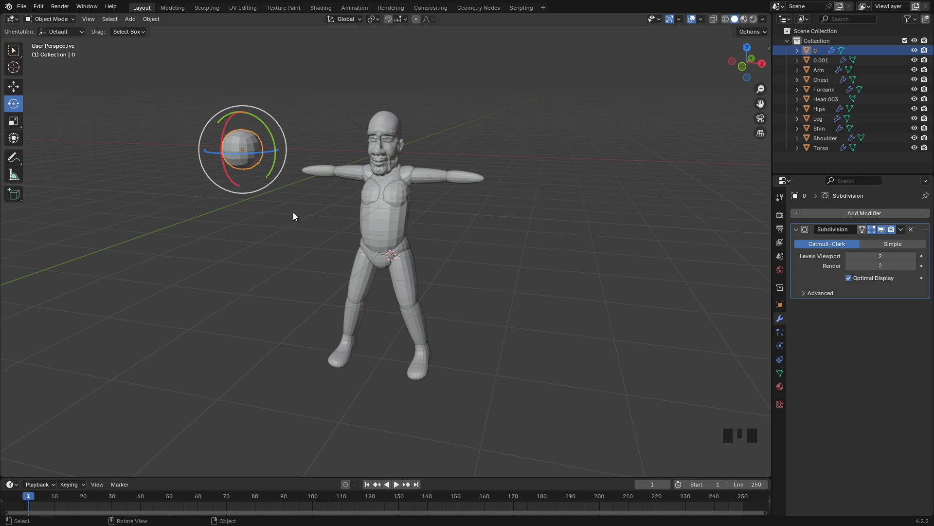
key(KP_1)
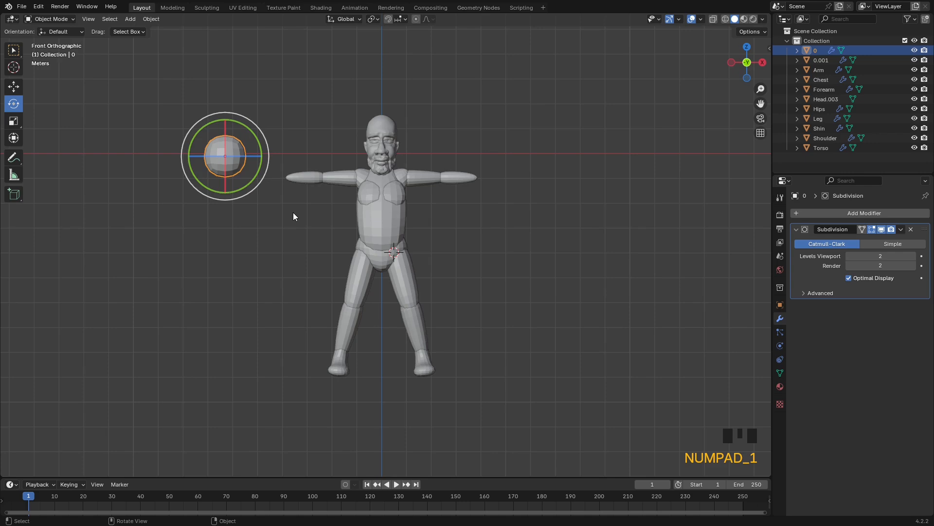
key(shift+d)
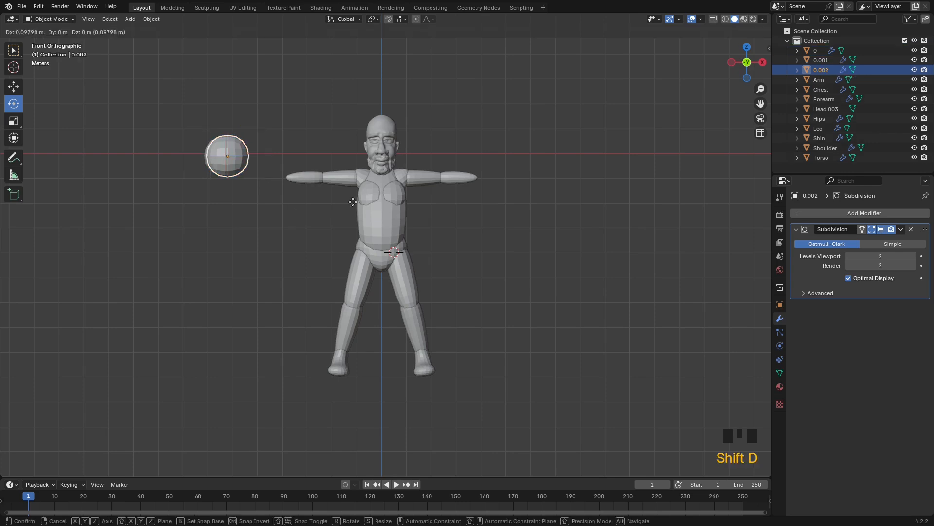
click(548, 235)
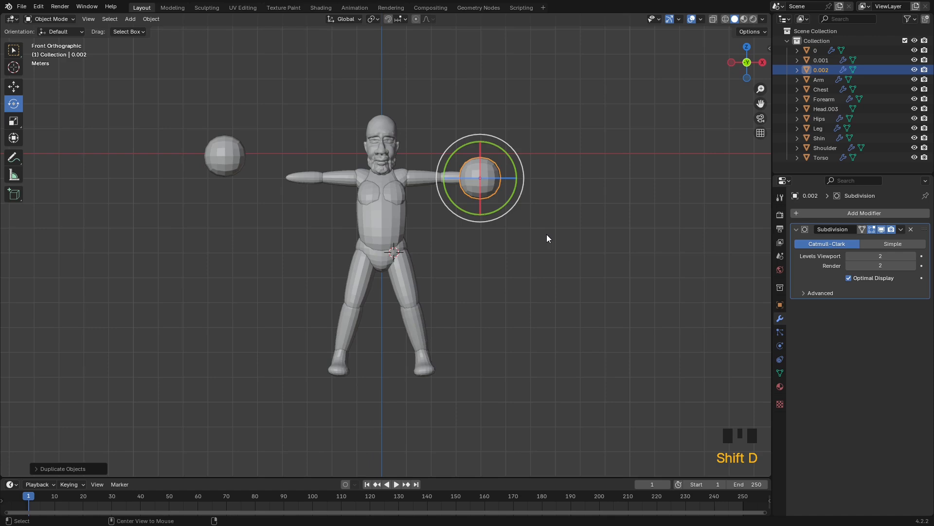
scroll(547, 234, up, 3)
scroll(516, 191, up, 2)
shift+middle_drag(530, 145, 459, 212)
scroll(460, 211, up, 4)
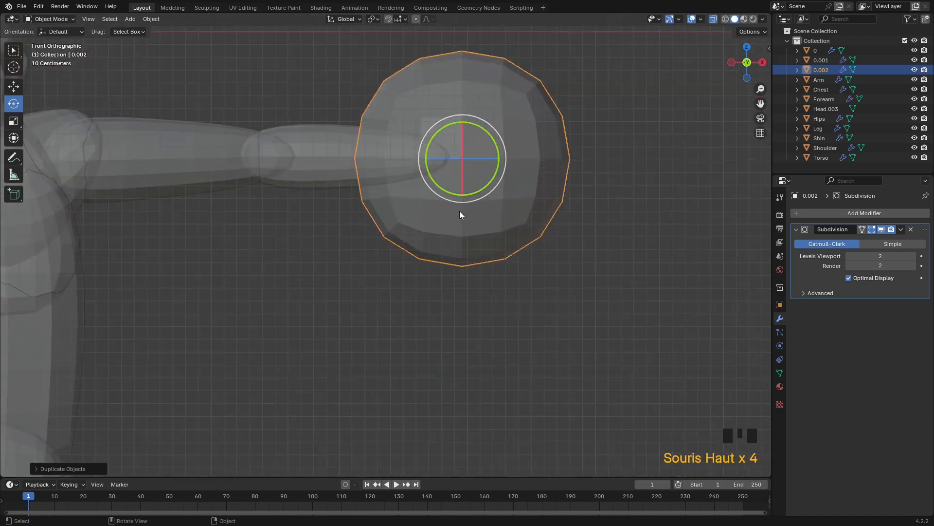
- Scale the hand sphere down to about 0.37, and flatten its mesh to about 0.6 along Z
key(s)
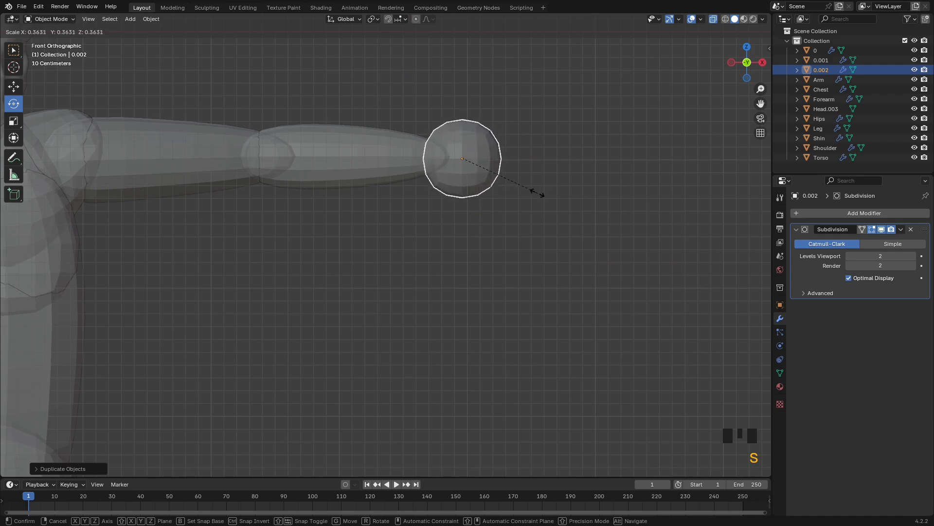
click(542, 195)
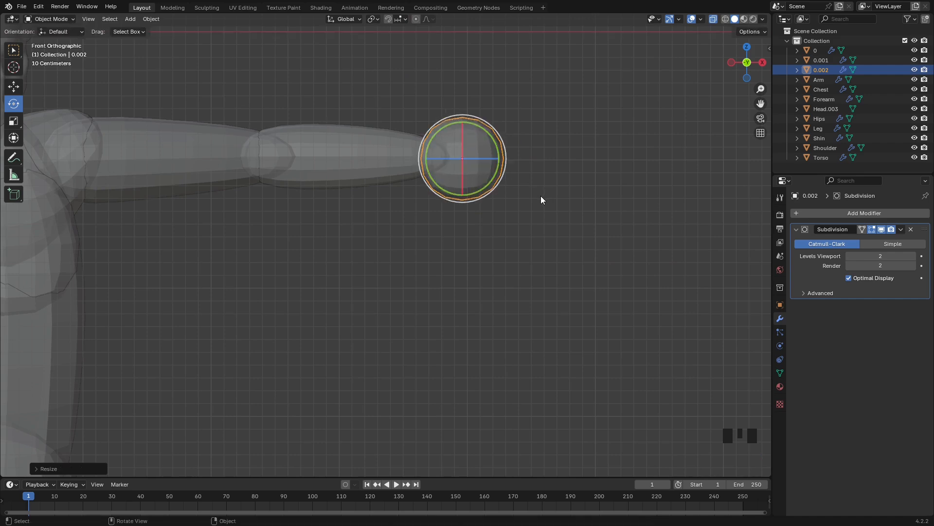
key(Tab)
key(s)
key(z)
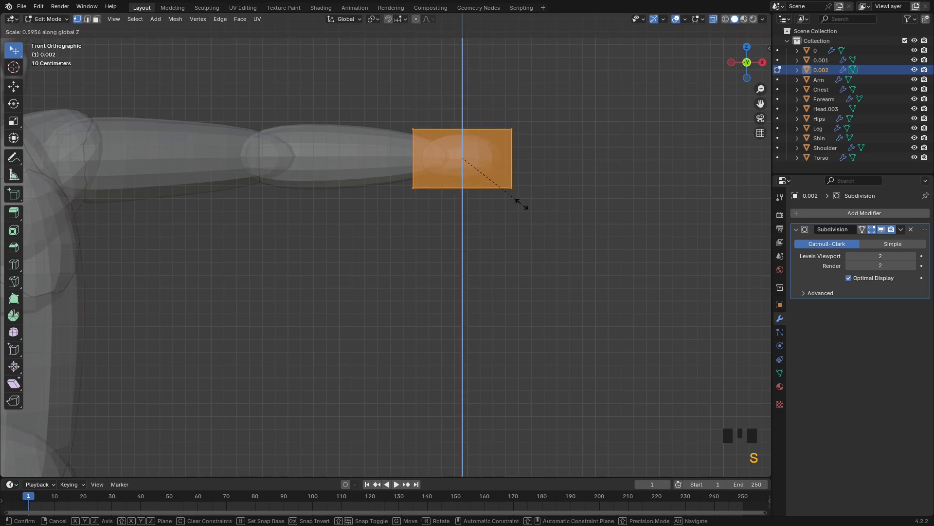
click(522, 203)
- In top view, move the hand mesh about 0.58 m along Y onto the end of the forearm
middle_drag(548, 202, 456, 278)
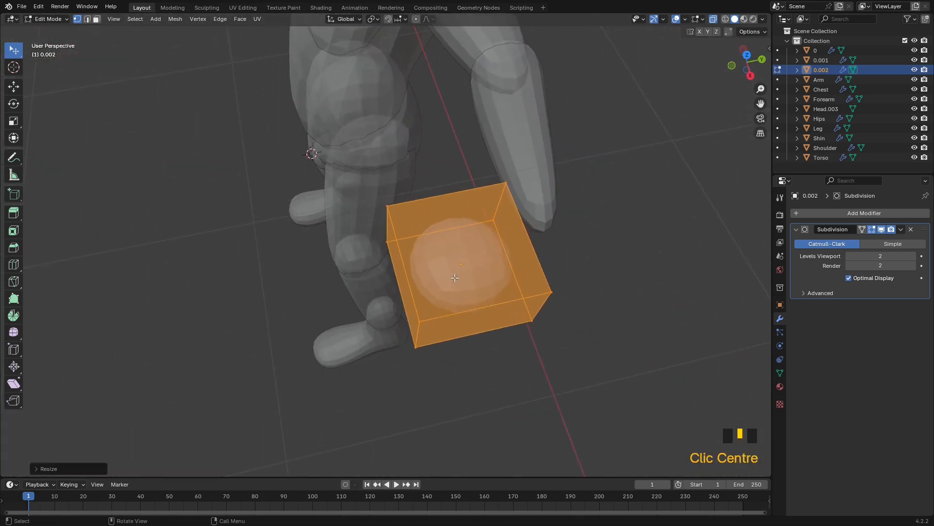
click(747, 54)
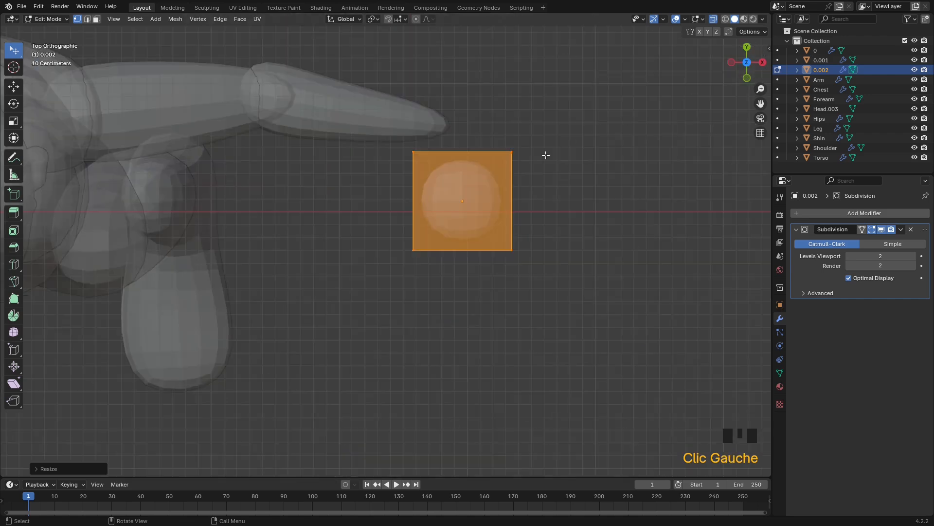
key(g)
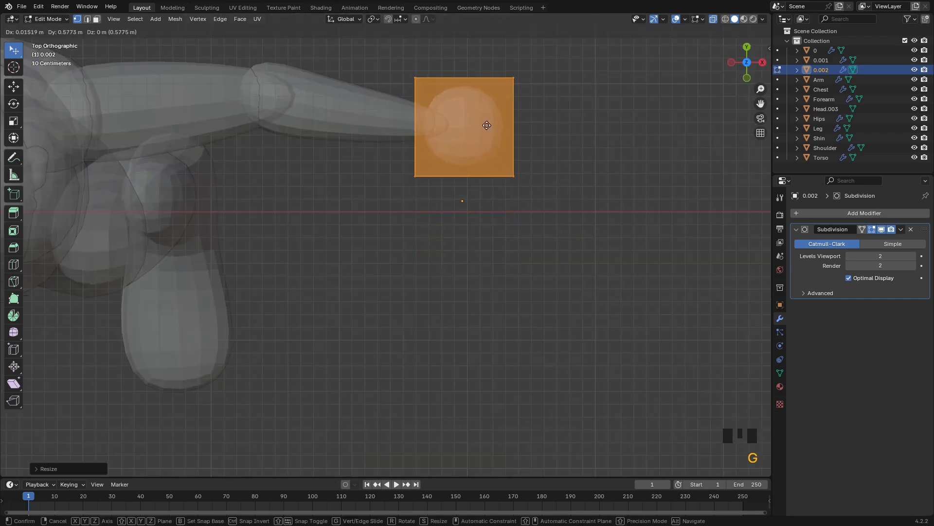
click(471, 124)
- Extrude the hand's outer end face away from the forearm in two successive segments
middle_drag(532, 155, 468, 98)
key(3)
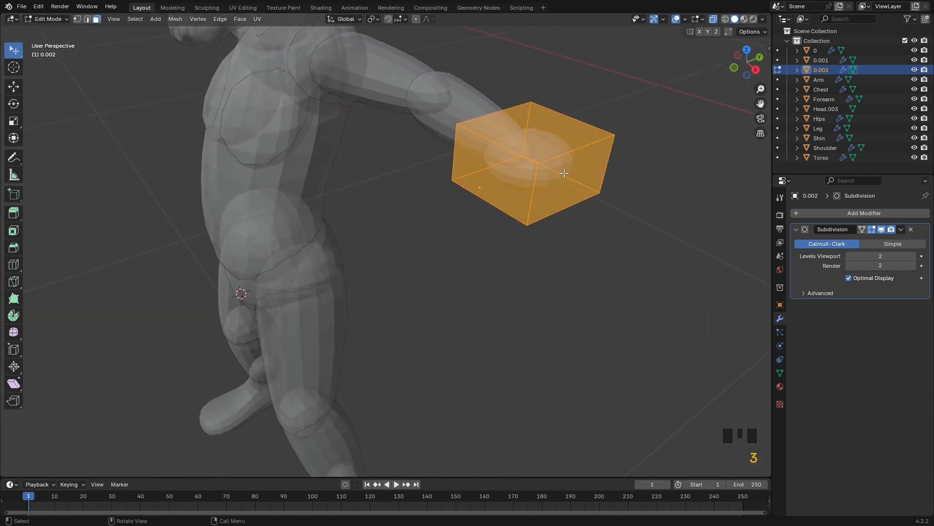
click(565, 174)
key(e)
click(681, 253)
key(e)
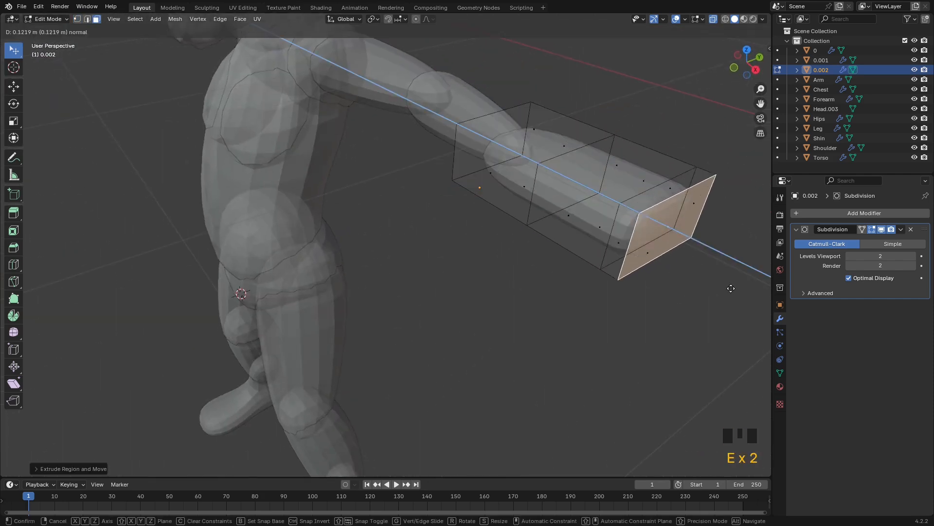
click(714, 289)
- Enable only Z mirroring and, in top view, move the hand's two wrist-end corner vertices inward to taper it
key(KP_7)
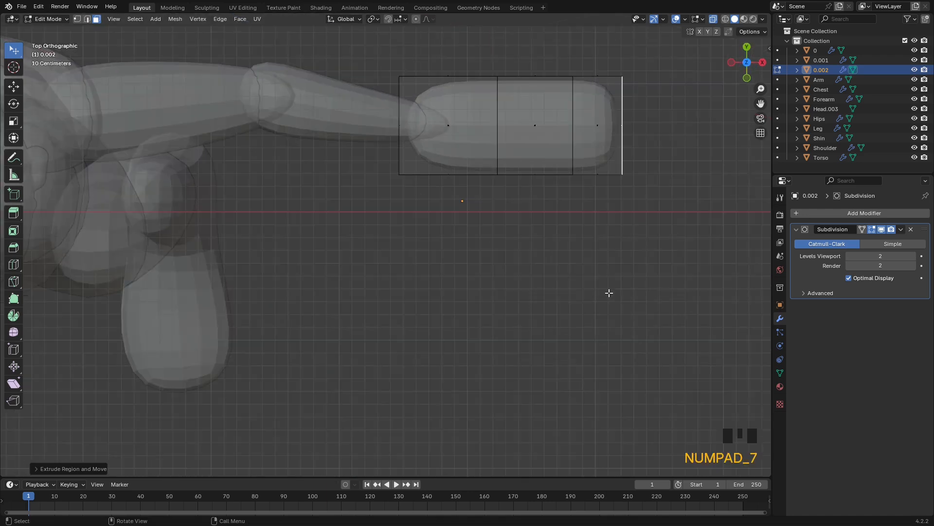
key(1)
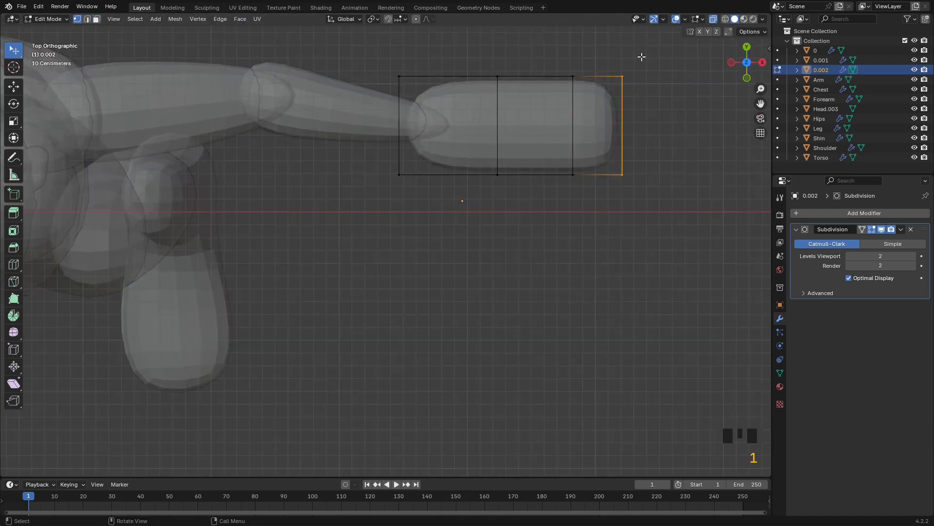
click(716, 31)
click(717, 32)
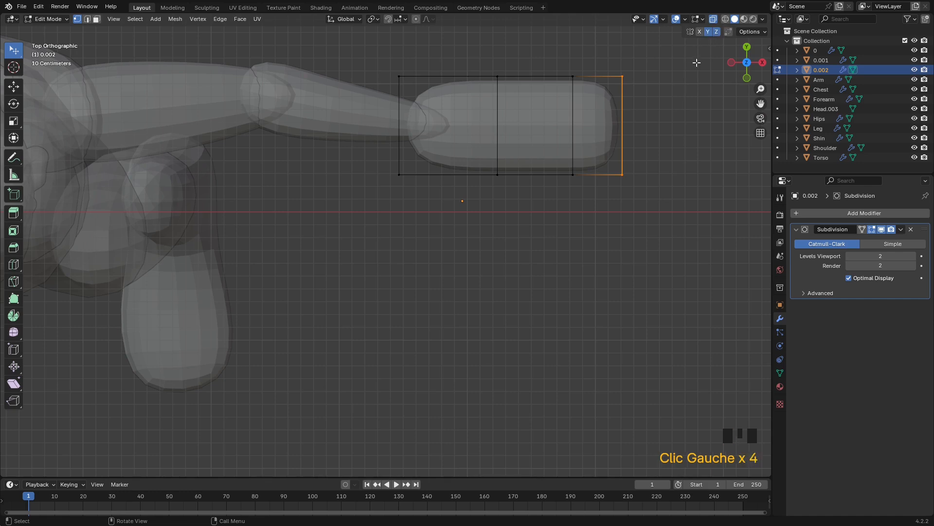
click(717, 32)
click(707, 31)
drag(400, 75, 401, 93)
drag(402, 176, 397, 150)
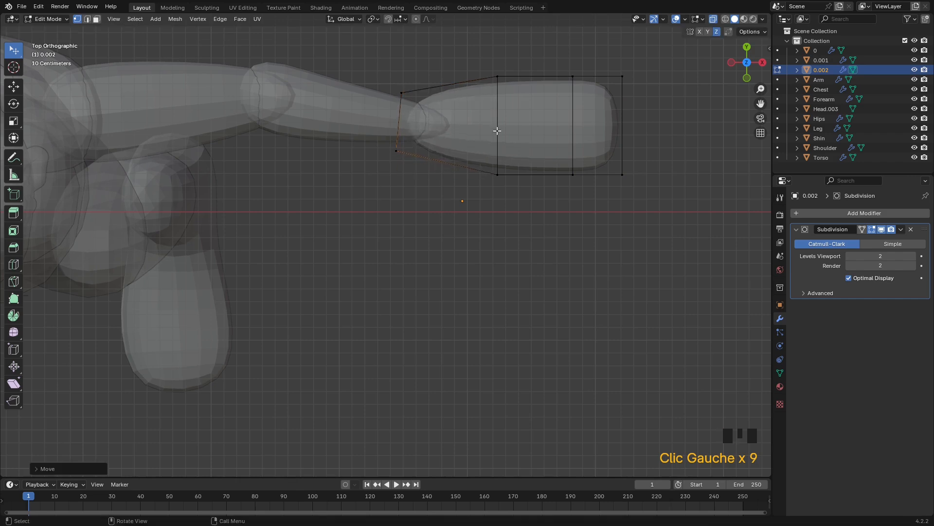
- In top view, move the hand's middle and fingertip vertices to narrow the back edge and slant the outer end
drag(498, 77, 495, 86)
drag(573, 77, 561, 87)
drag(623, 76, 626, 89)
drag(622, 174, 635, 173)
drag(570, 176, 553, 178)
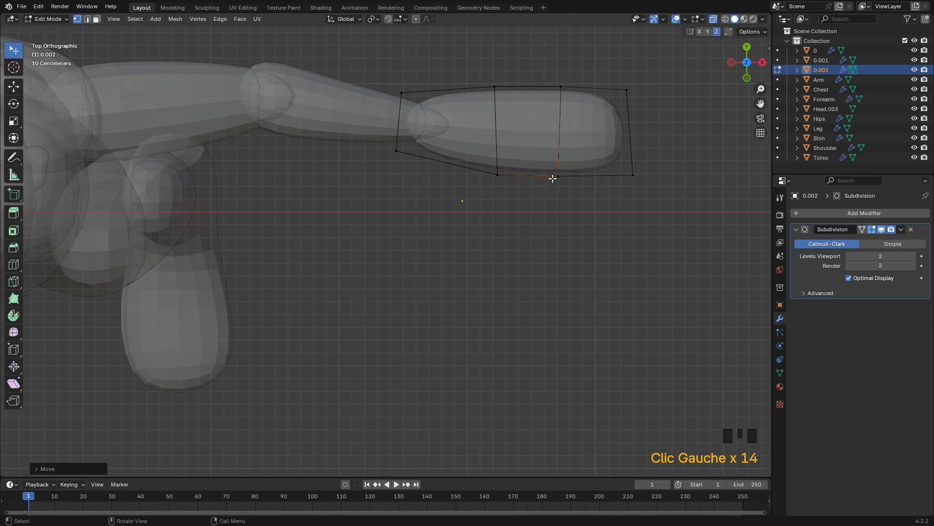
- Refine the hand's outline by shifting the front-edge vertices toward the wrist and adjusting the back-edge and wrist corner vertices
drag(397, 154, 400, 146)
drag(497, 174, 468, 172)
drag(560, 175, 550, 170)
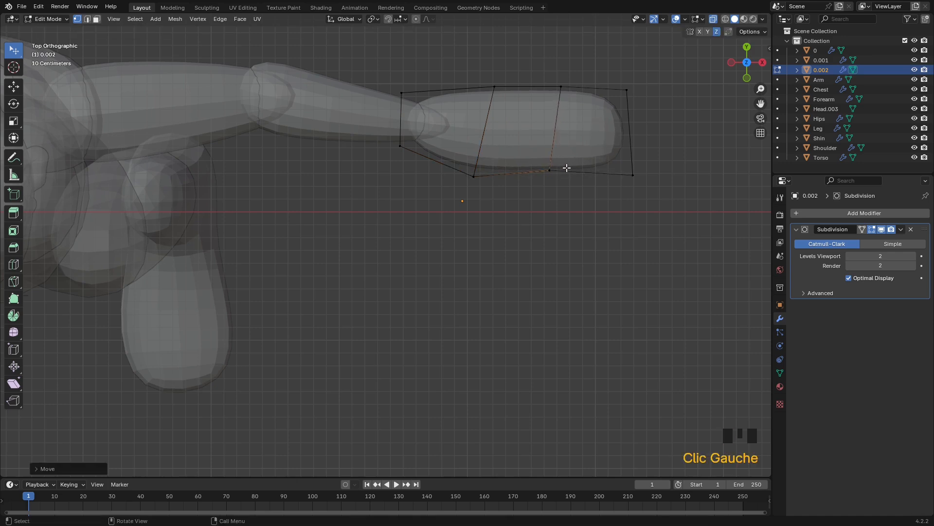
drag(558, 88, 551, 87)
drag(490, 89, 489, 88)
drag(396, 90, 395, 95)
middle_drag(519, 201, 511, 109)
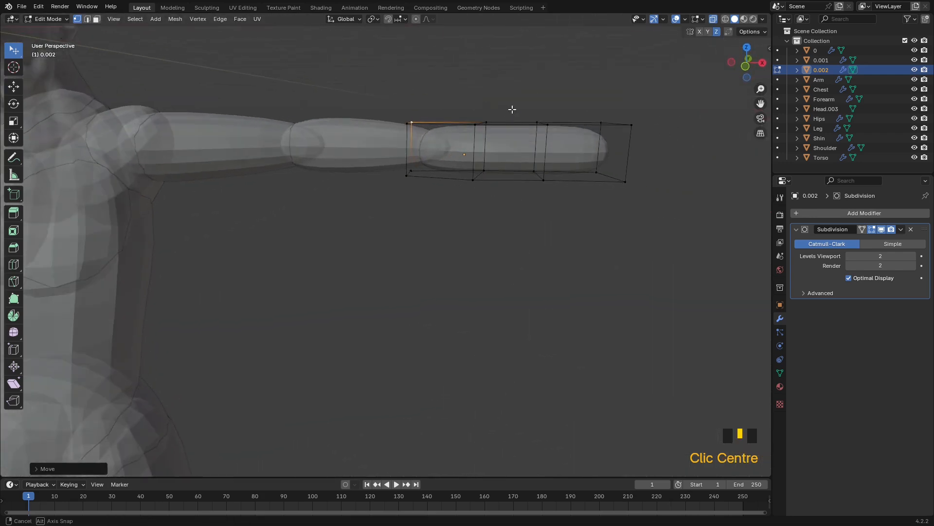
scroll(453, 148, up, 2)
middle_drag(602, 157, 612, 167)
scroll(600, 156, down, 1)
mouse_move(567, 241)
ctrl+right_down()
mouse_move(582, 188)
mouse_move(662, 174)
mouse_move(717, 218)
mouse_move(711, 245)
ctrl+right_up()
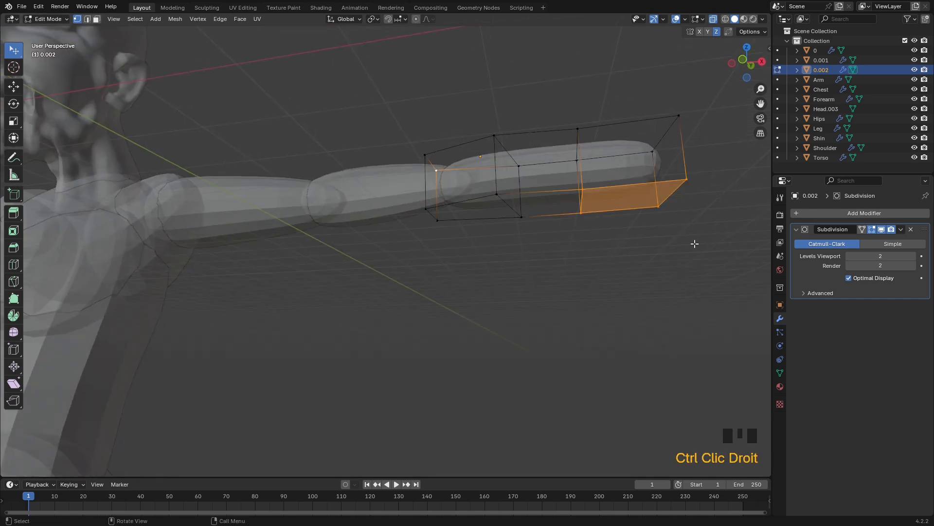
key(g)
key(z)
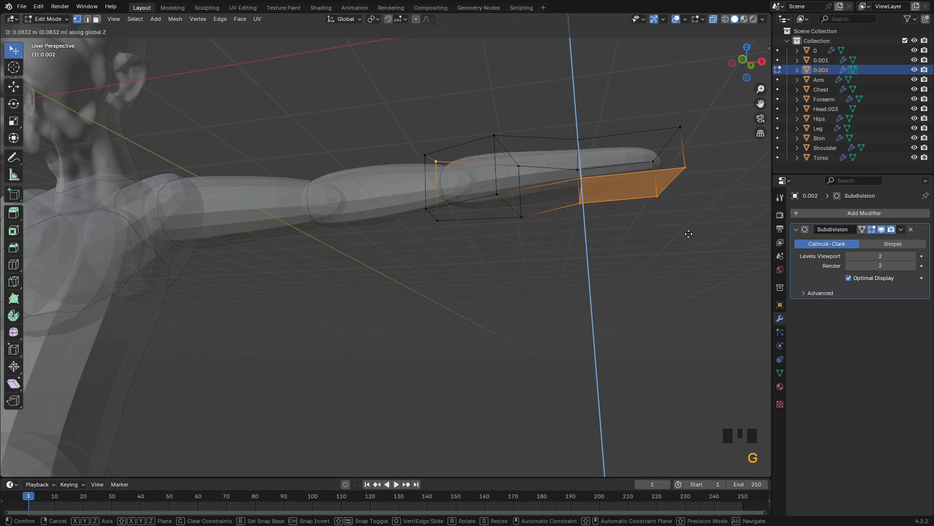
click(689, 233)
- Disable Z mirroring, try raising the selected fingertip vertices along Z, and undo that move and selection
click(719, 32)
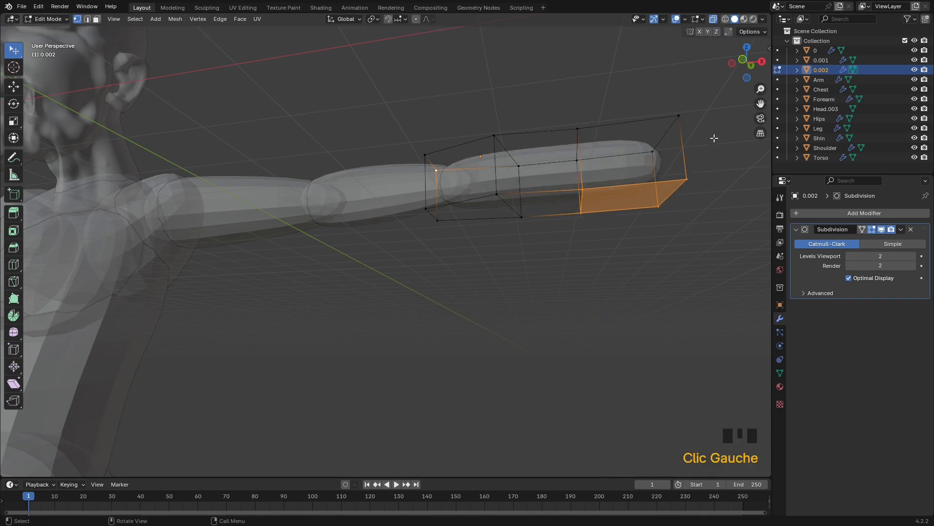
key(g)
key(z)
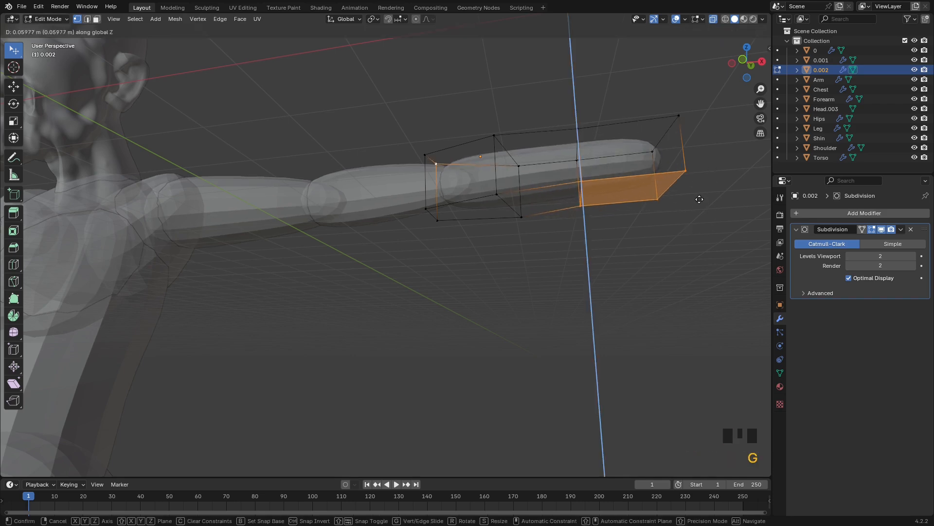
click(696, 183)
middle_drag(696, 184, 590, 230)
key(ctrl+a)
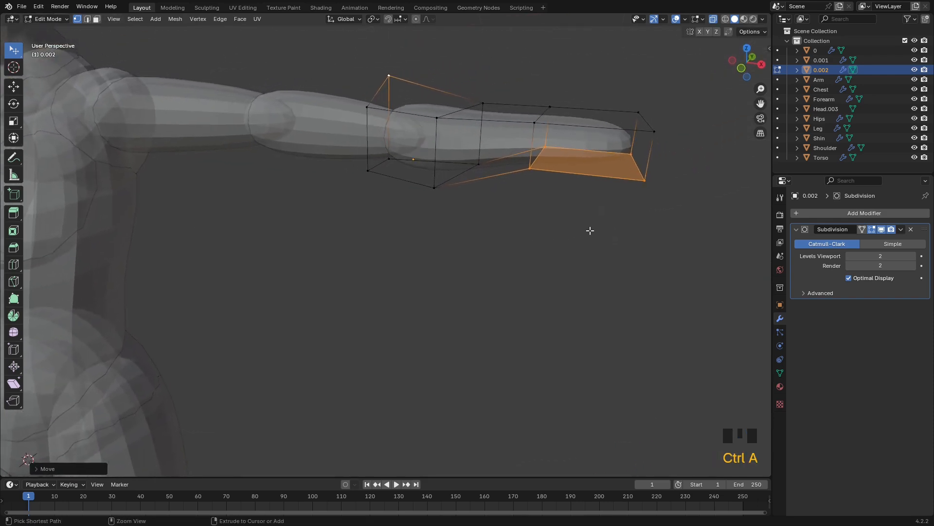
key(ctrl+z)
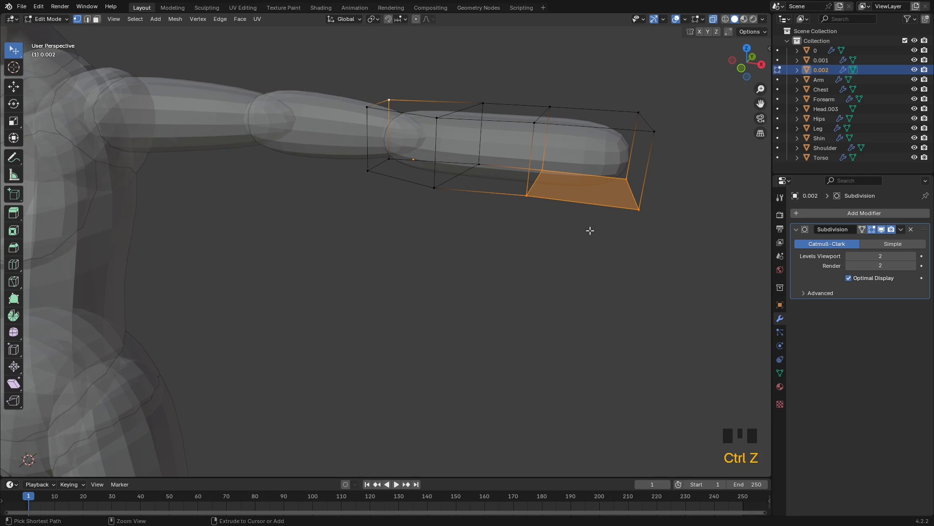
key(ctrl+z)
- In face selection mode, move the underside face of the hand's outermost segment upward along Z to thin the fingertips
mouse_move(590, 230)
middle_down()
mouse_move(598, 236)
mouse_move(599, 213)
middle_up()
key(3)
click(574, 206)
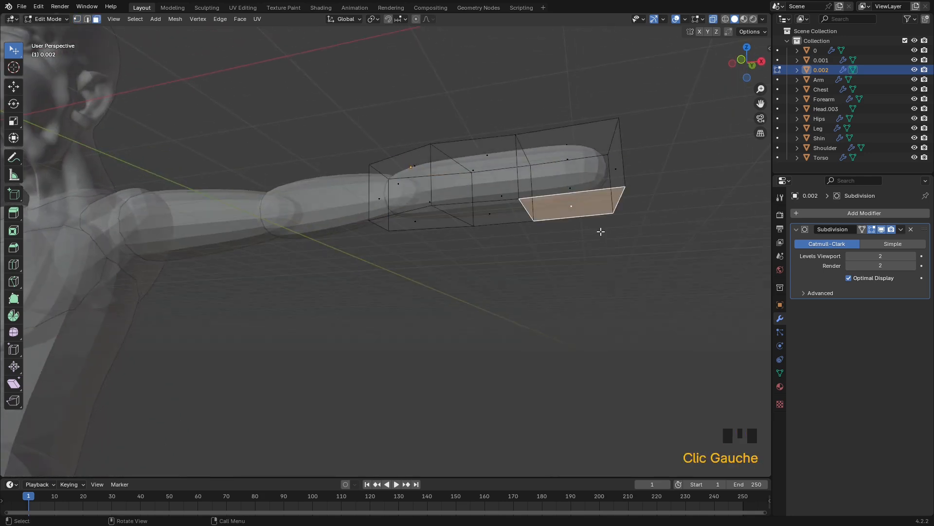
key(g)
key(g)
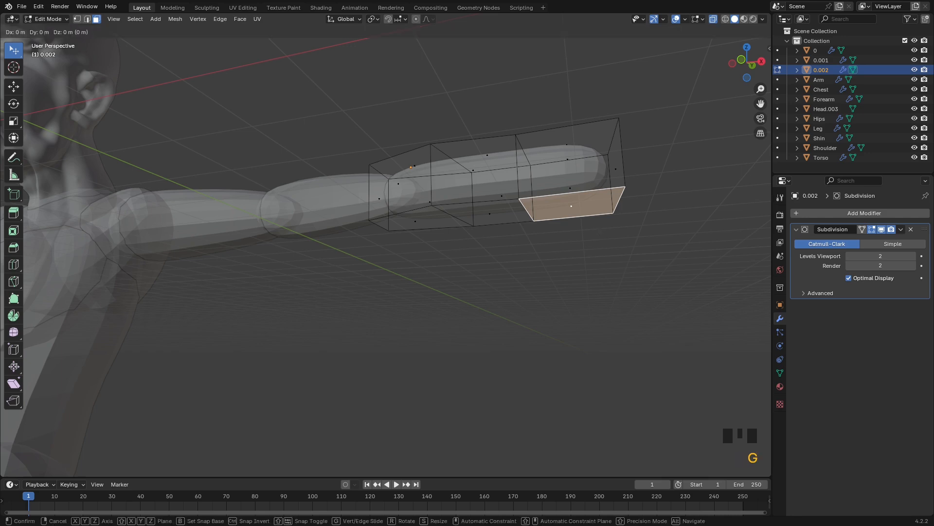
key(g)
key(z)
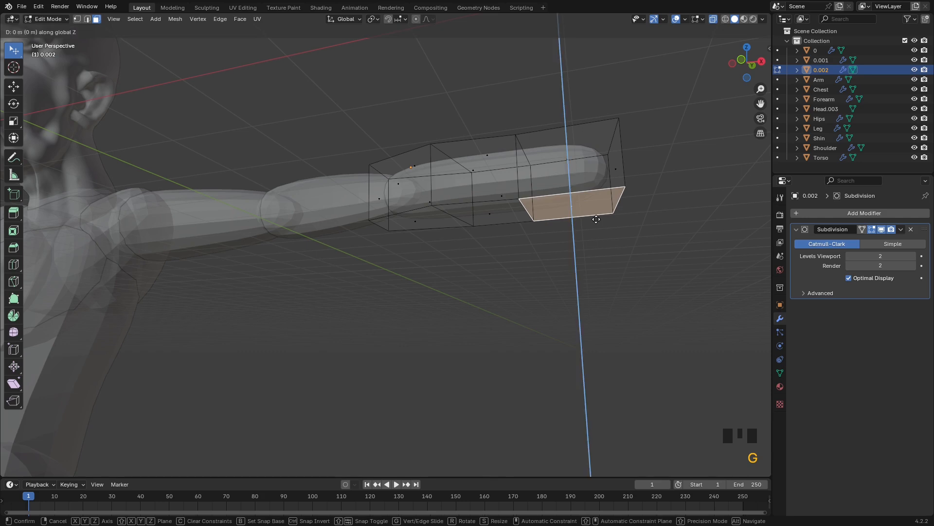
click(590, 194)
- Add the top face of the fingertip segment to the selection, then rotate and lower both faces so the fingers bend downward
mouse_move(597, 202)
middle_down()
mouse_move(590, 249)
mouse_move(606, 214)
middle_up()
shift+click(613, 138)
middle_drag(612, 137, 644, 133)
key(r)
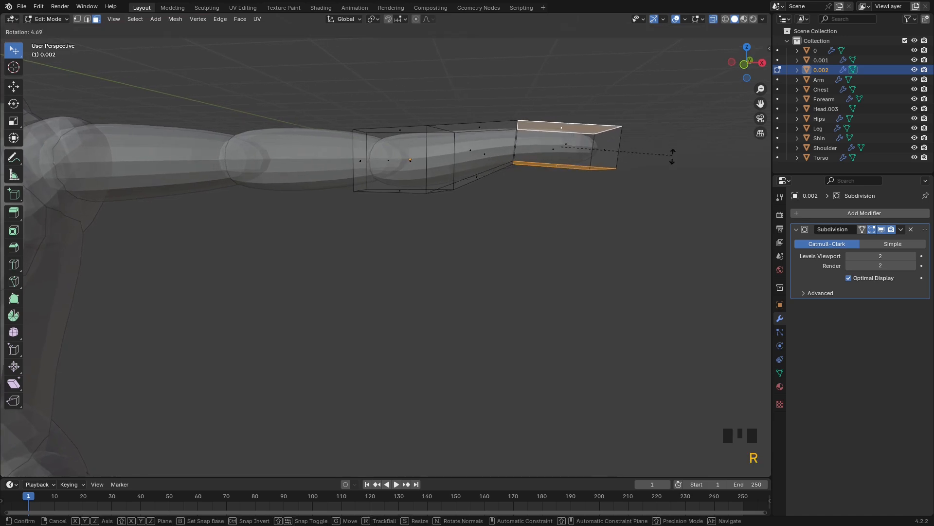
click(670, 171)
key(g)
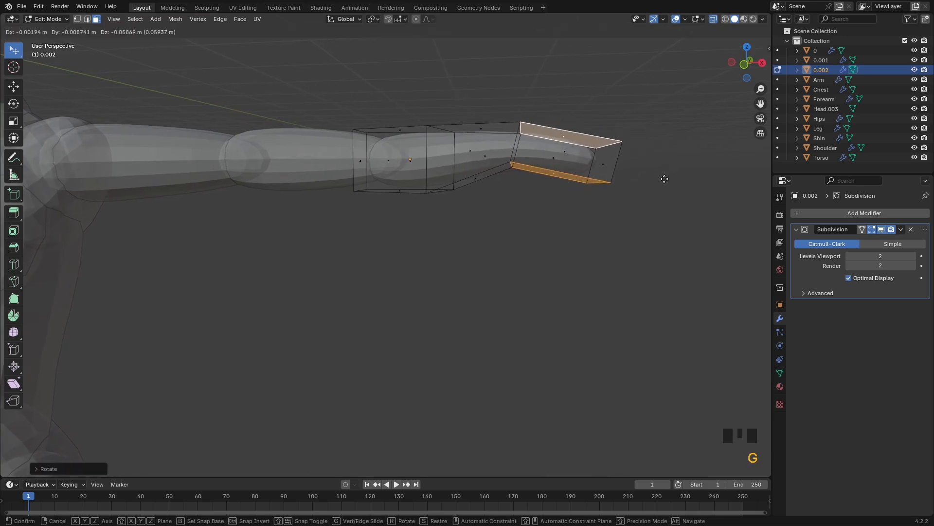
click(661, 183)
- Return to Object Mode and, with transforms affecting only origins, move the hand's origin to the wrist joint
middle_drag(662, 184, 530, 246)
scroll(611, 242, down, 2)
scroll(541, 260, down, 6)
scroll(606, 196, up, 6)
key(Tab)
middle_drag(438, 212, 441, 252)
shift+middle_drag(492, 223, 488, 273)
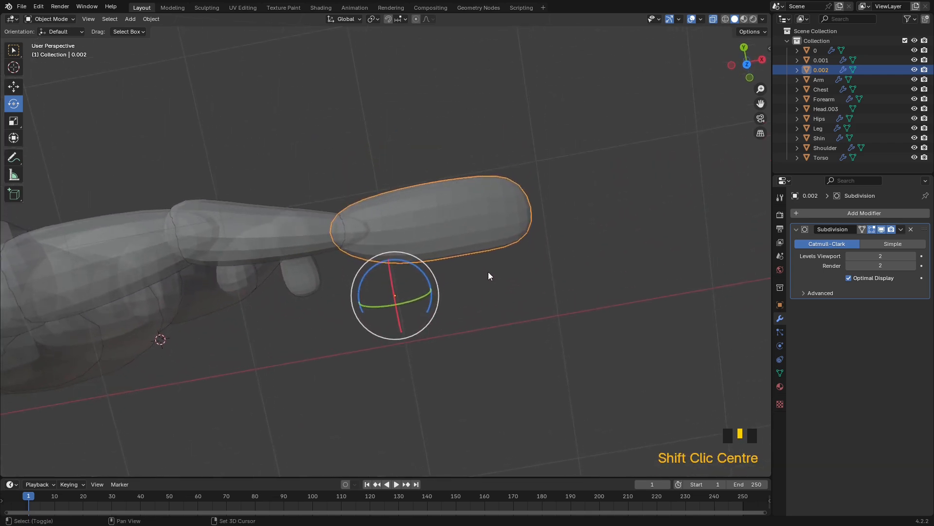
click(760, 32)
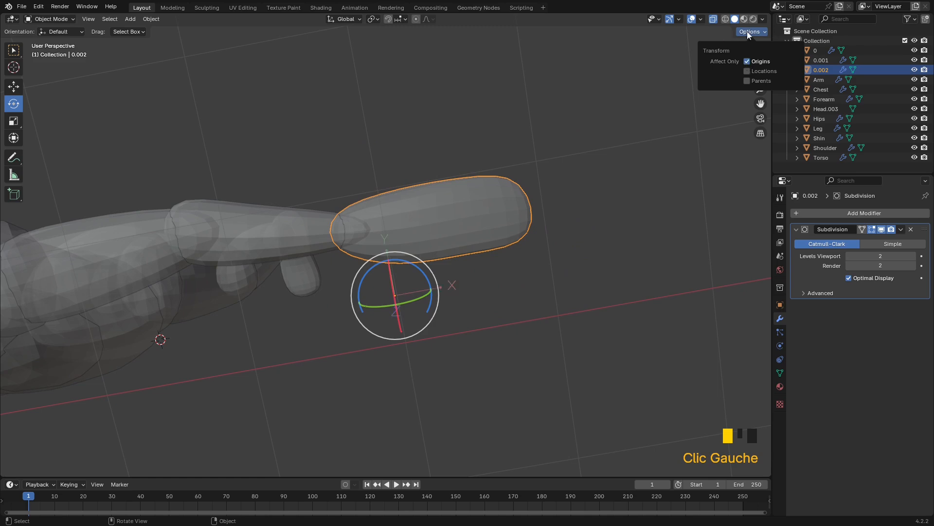
click(18, 89)
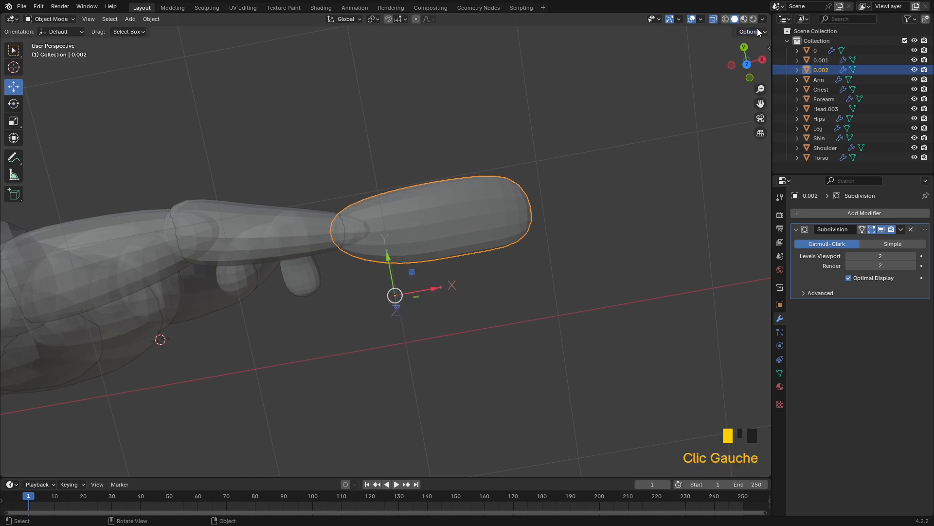
click(763, 32)
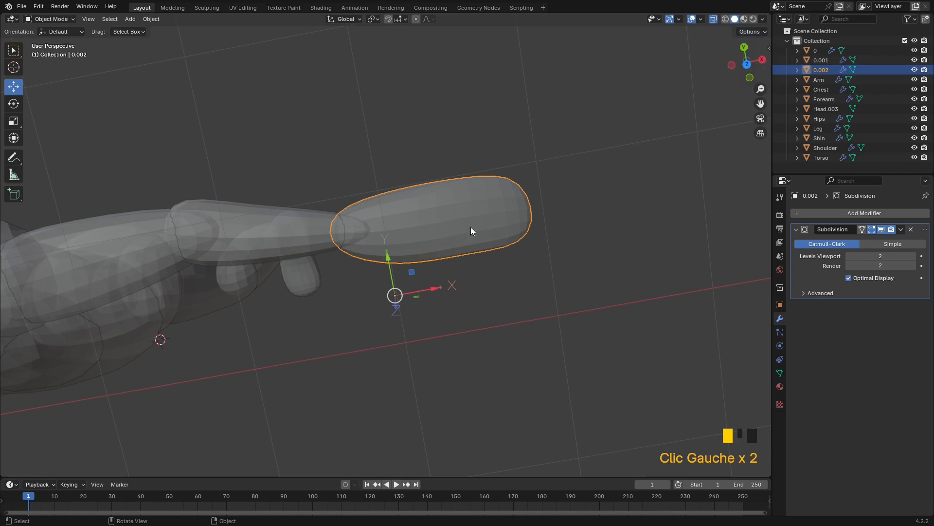
drag(405, 273, 393, 218)
middle_drag(393, 218, 370, 145)
drag(370, 144, 370, 145)
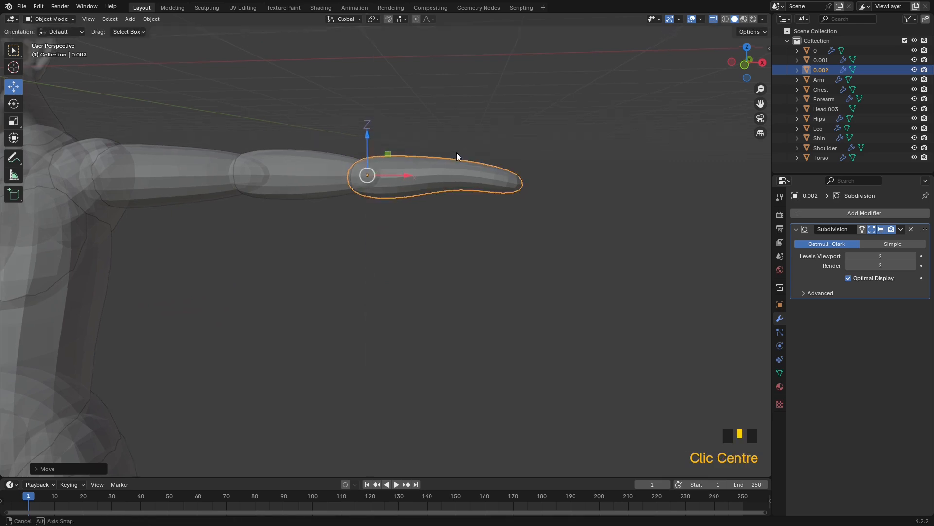
- Turn off origin-only transforms and scale the hand down slightly from the wrist
middle_drag(457, 153, 459, 222)
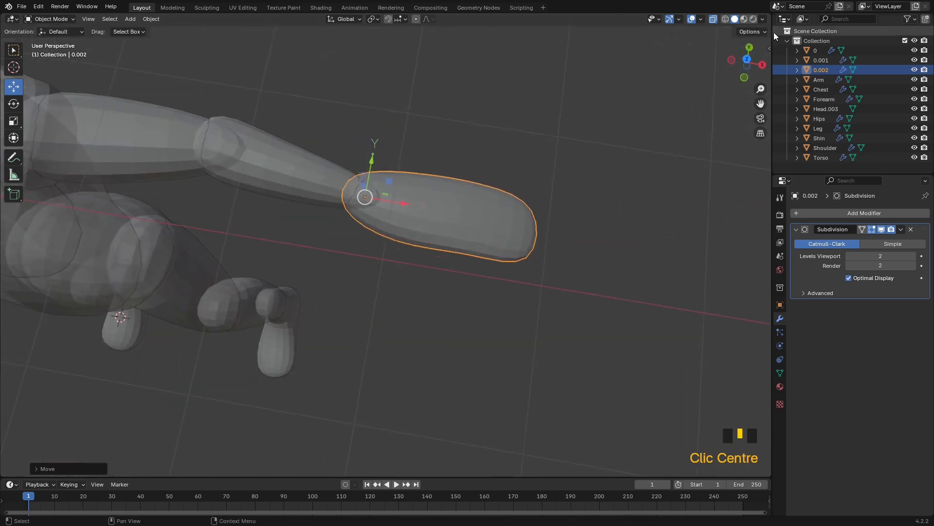
click(761, 33)
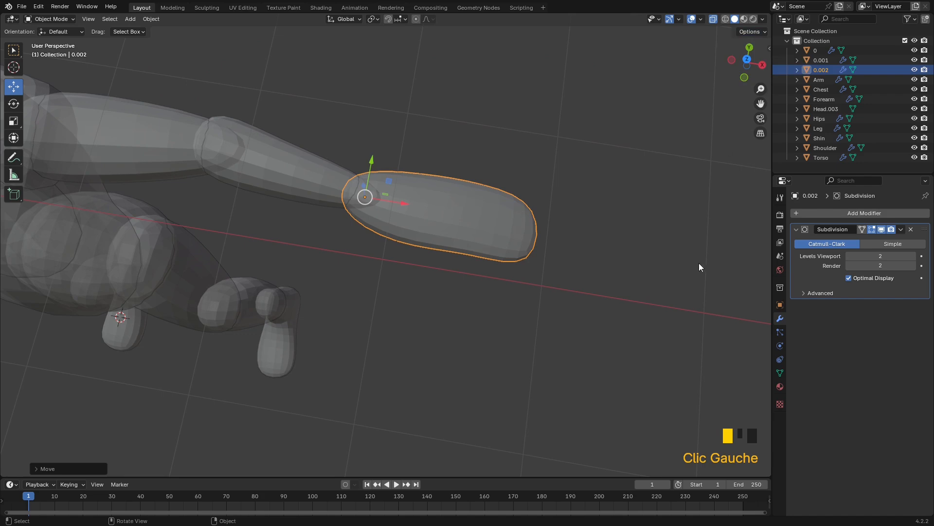
key(s)
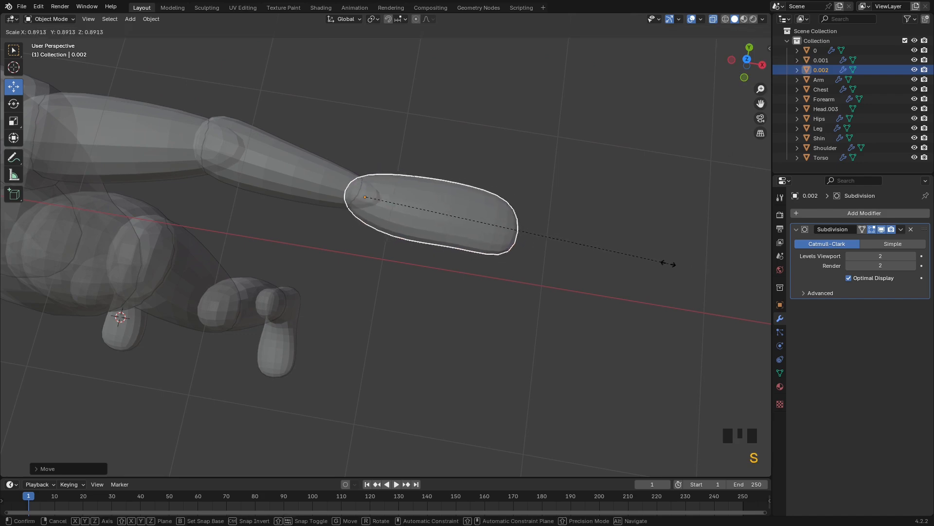
click(654, 263)
- Rename the mirrored foot object as Foot
middle_drag(655, 262, 515, 157)
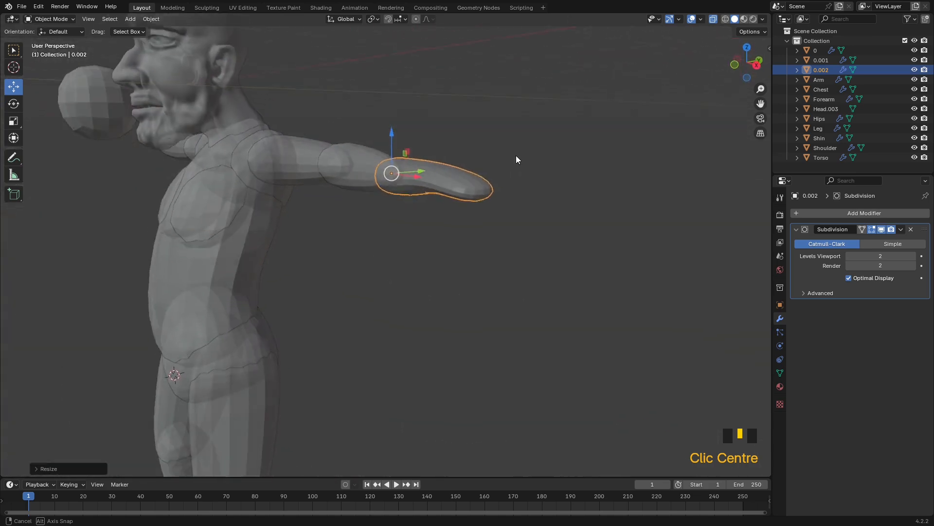
scroll(405, 213, down, 3)
shift+middle_drag(404, 212, 483, 220)
click(75, 85)
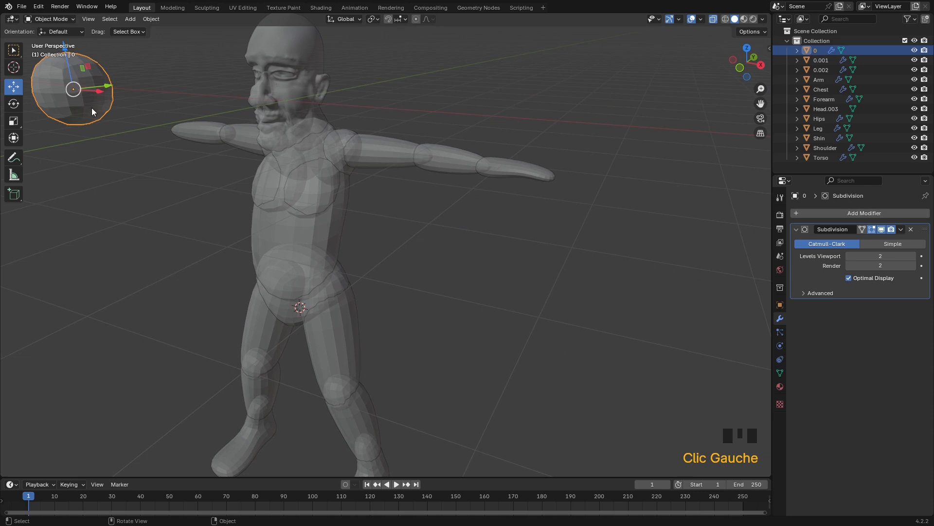
click(499, 170)
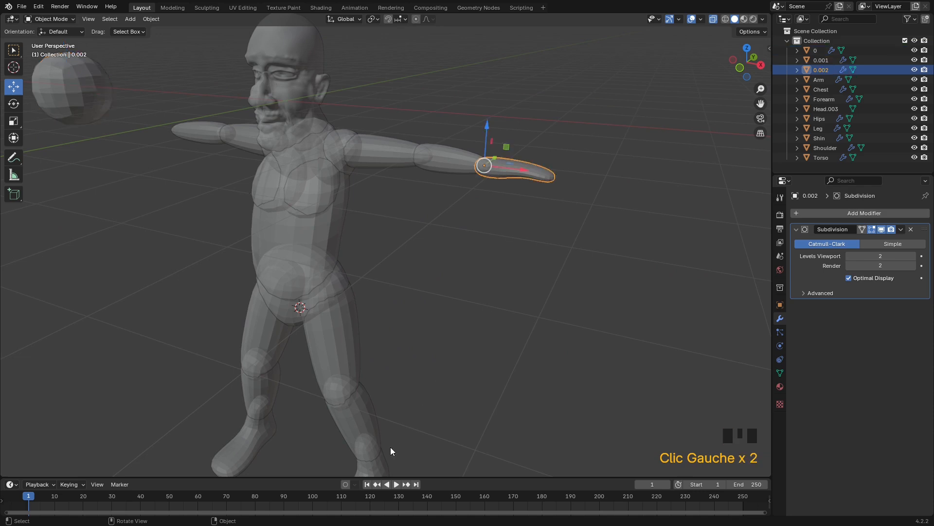
click(254, 444)
key(F2)
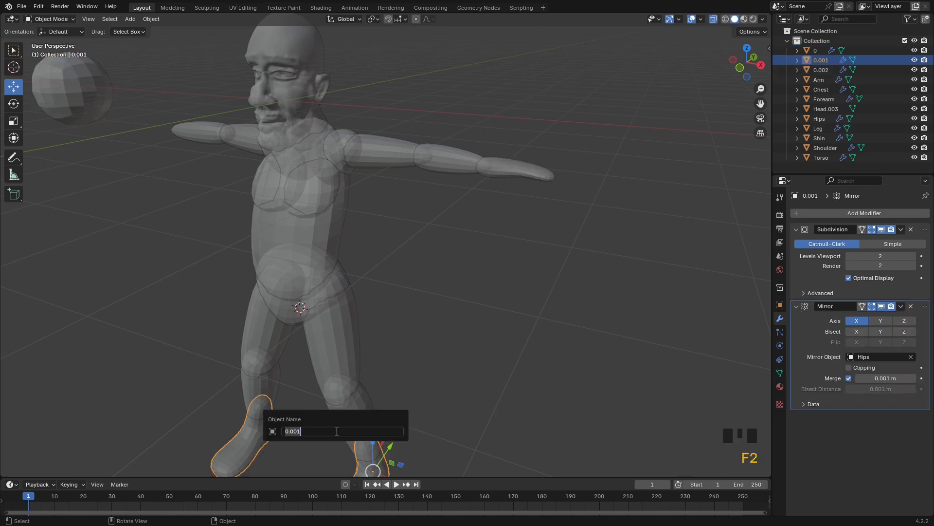
text(Foot)
key(Return)
- Rename the hand object as Hand
click(498, 162)
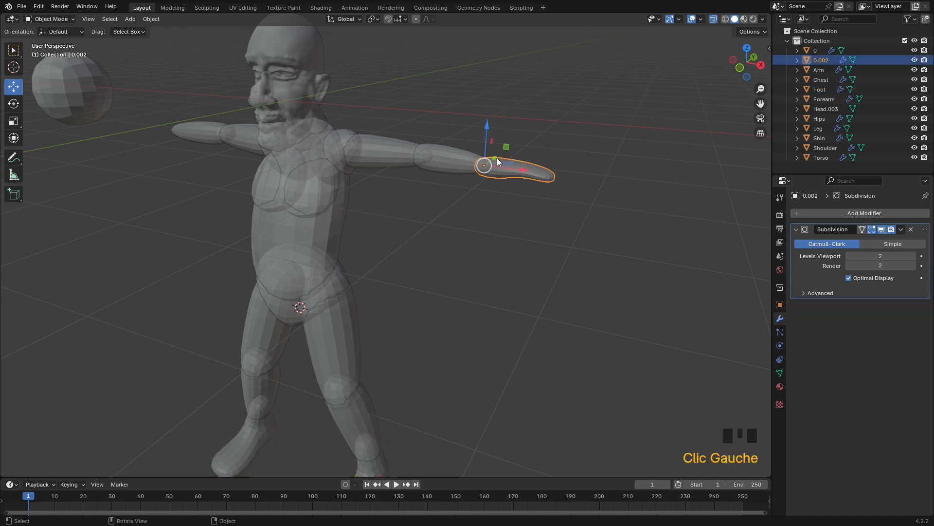
key(F2)
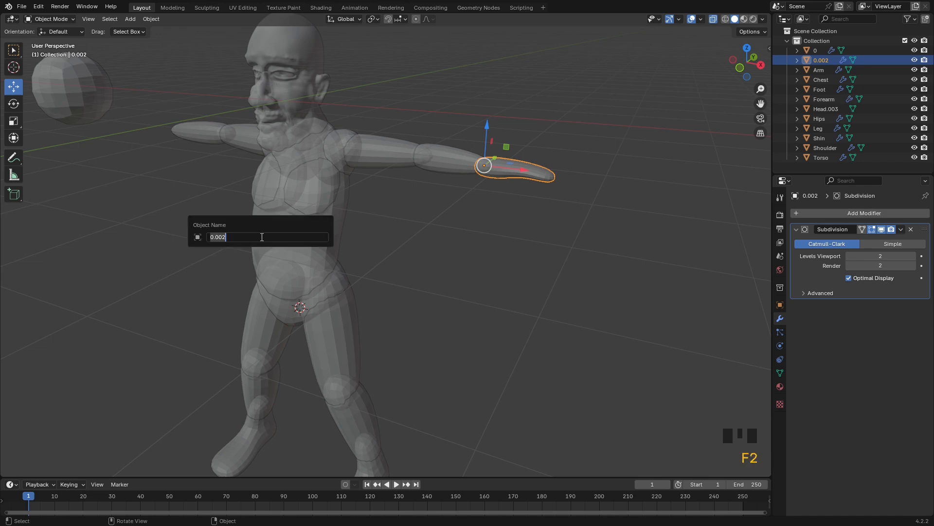
text(Hand)
key(Return)
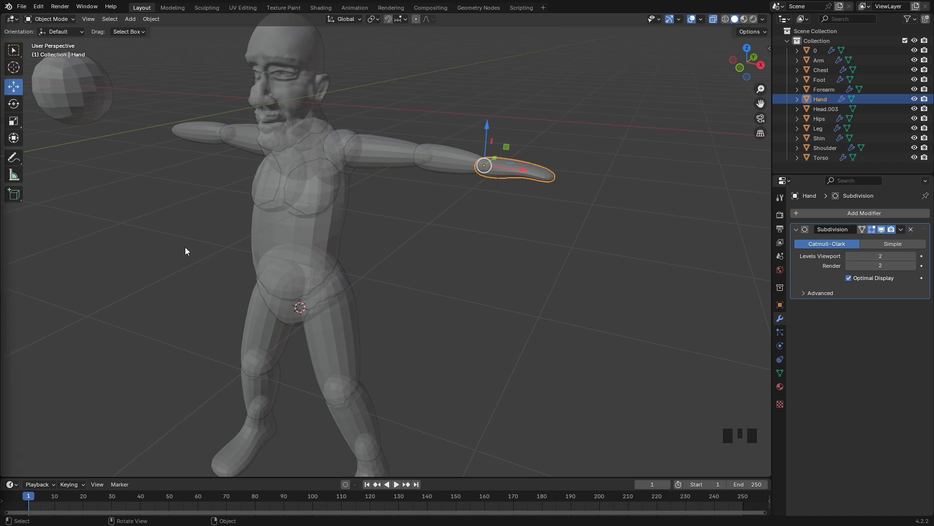
- Rename the spare subdivided sphere beside the figure as Thumb
click(77, 96)
scroll(100, 161, down, 4)
middle_drag(144, 177, 179, 183)
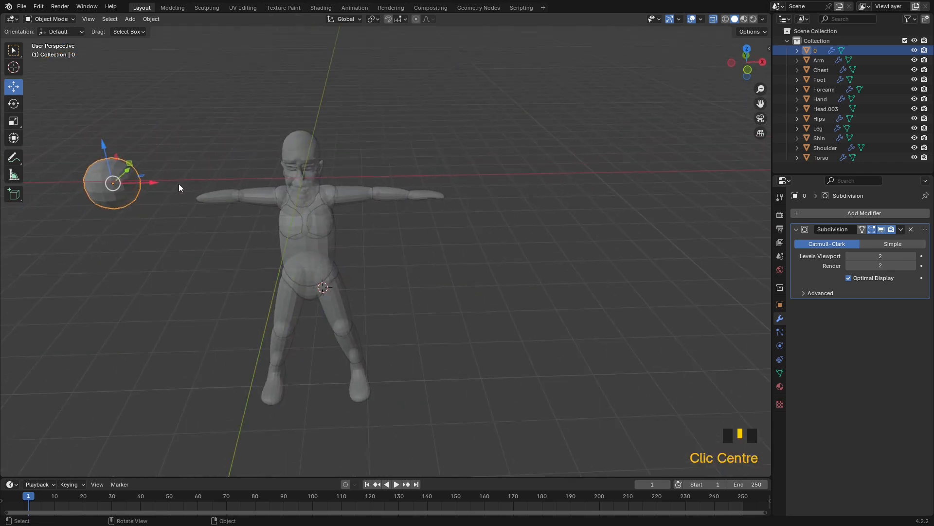
key(F2)
text(Th)
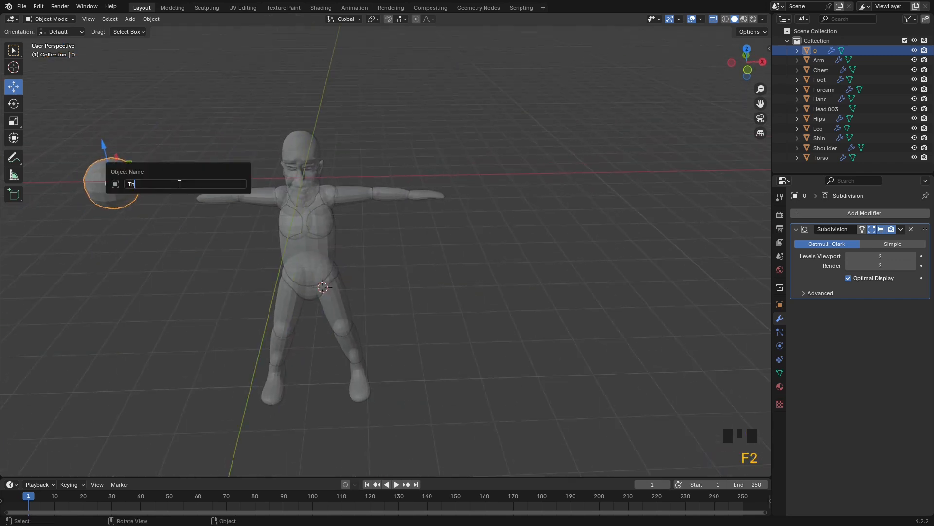
key(Return)
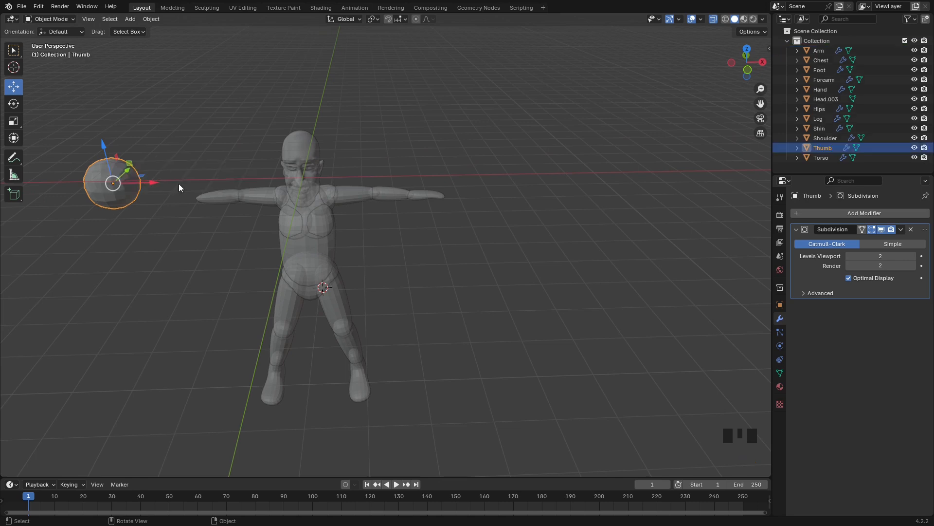
- In top view, move the Thumb sphere onto the front edge of the hand near the wrist and scale it down to thumb thickness
click(747, 49)
drag(108, 209, 421, 200)
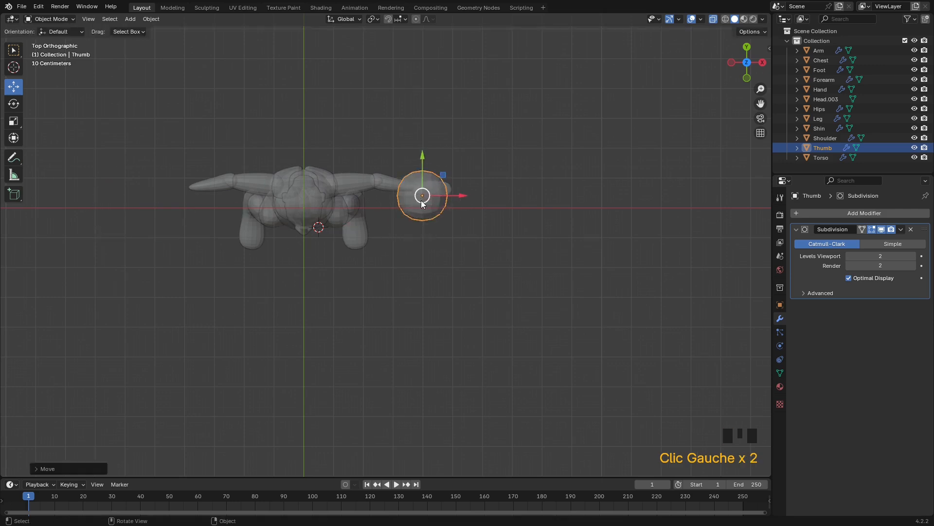
scroll(457, 188, up, 5)
key(s)
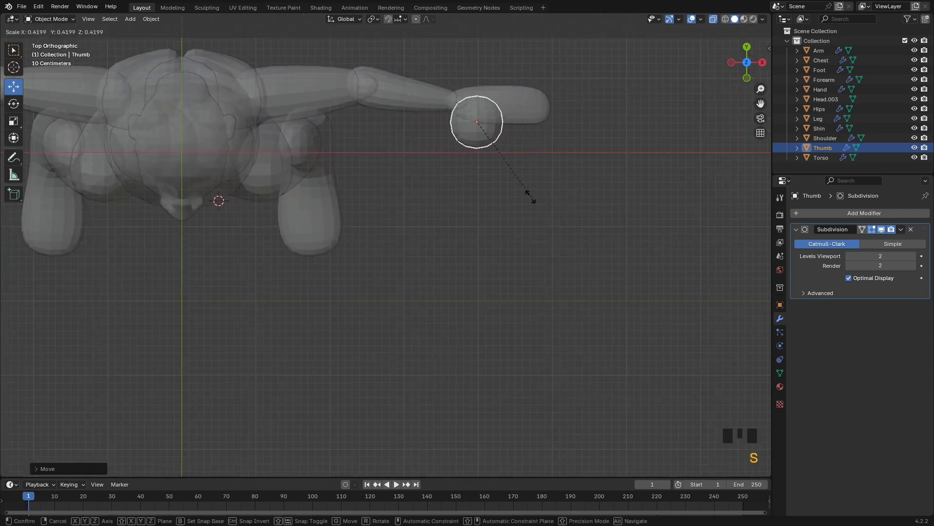
click(488, 154)
shift+middle_drag(527, 153, 437, 214)
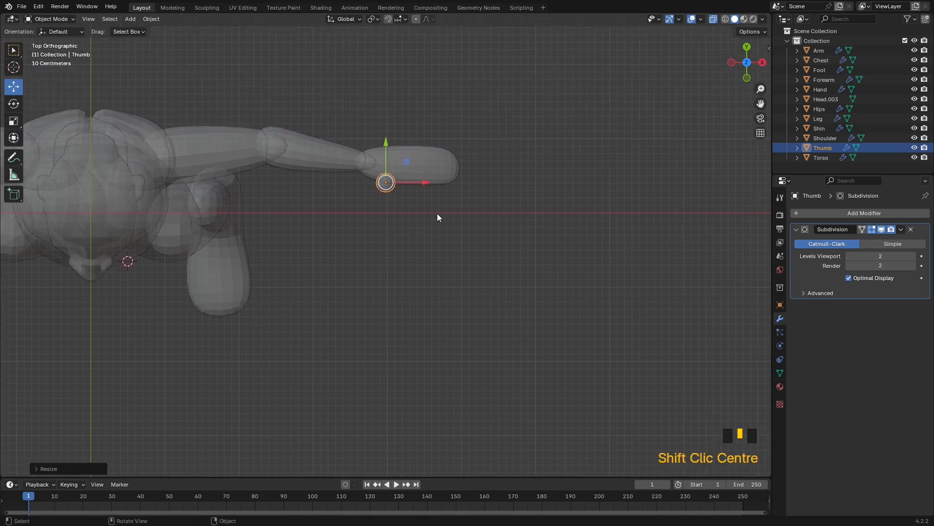
- Extrude the Thumb's outward-facing end face along the hand's length to form an elongated thumb
key(Tab)
scroll(399, 191, up, 4)
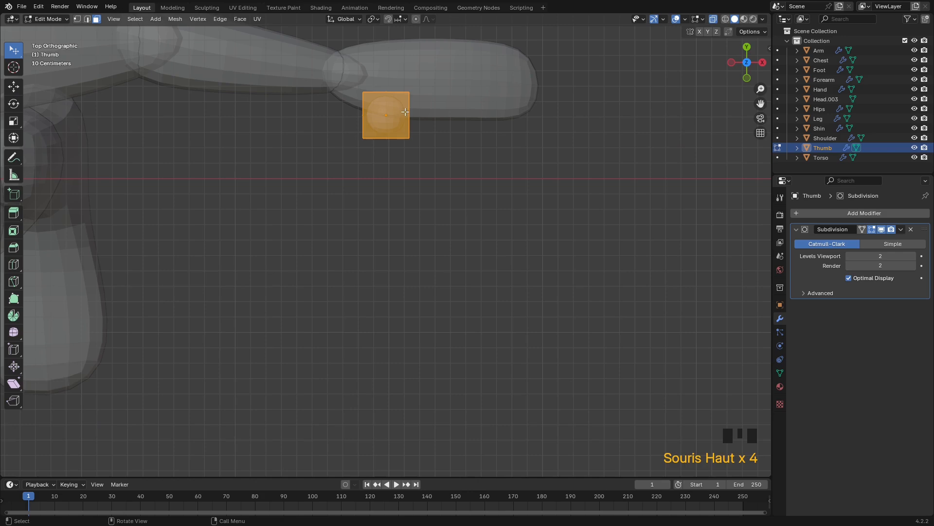
click(407, 121)
key(e)
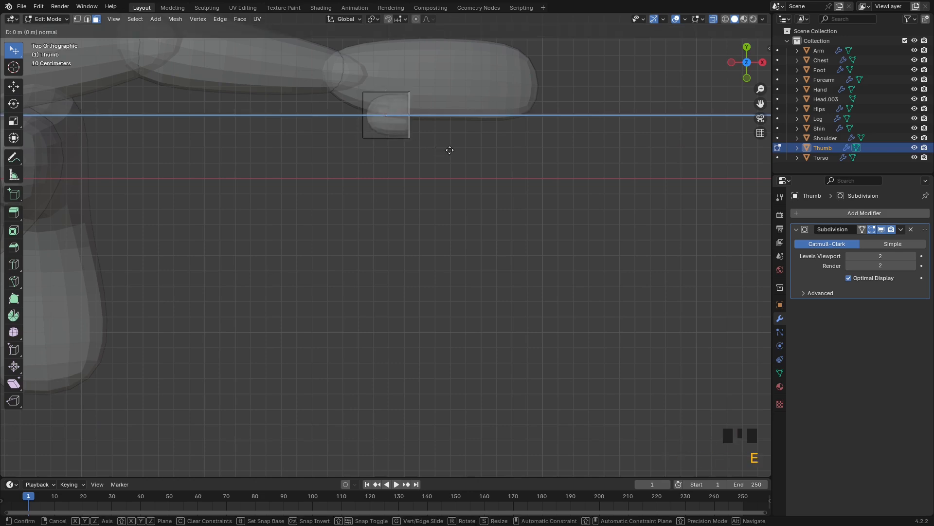
click(506, 161)
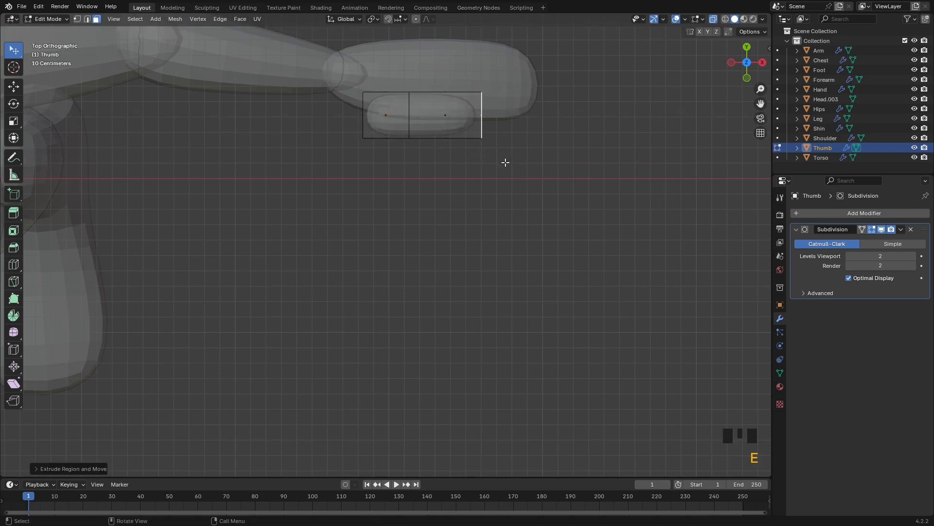
- Lower the Thumb object to hand height, placing it slightly below the middle of the palm in front view
middle_drag(536, 183, 428, 242)
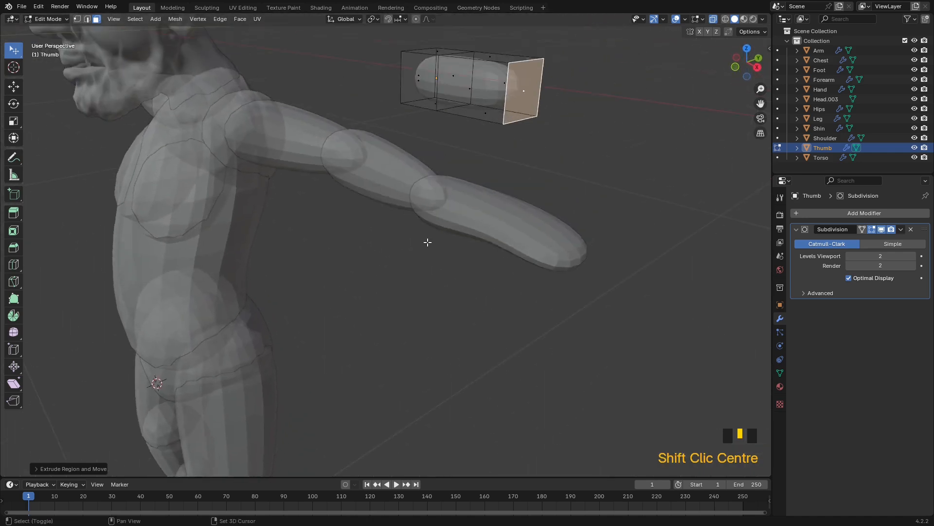
scroll(458, 221, down, 2)
key(Tab)
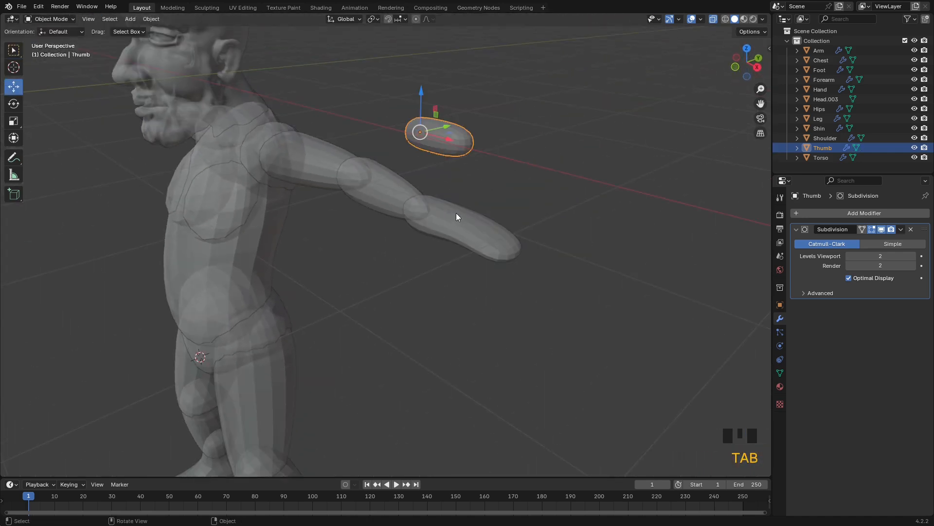
drag(422, 110, 489, 229)
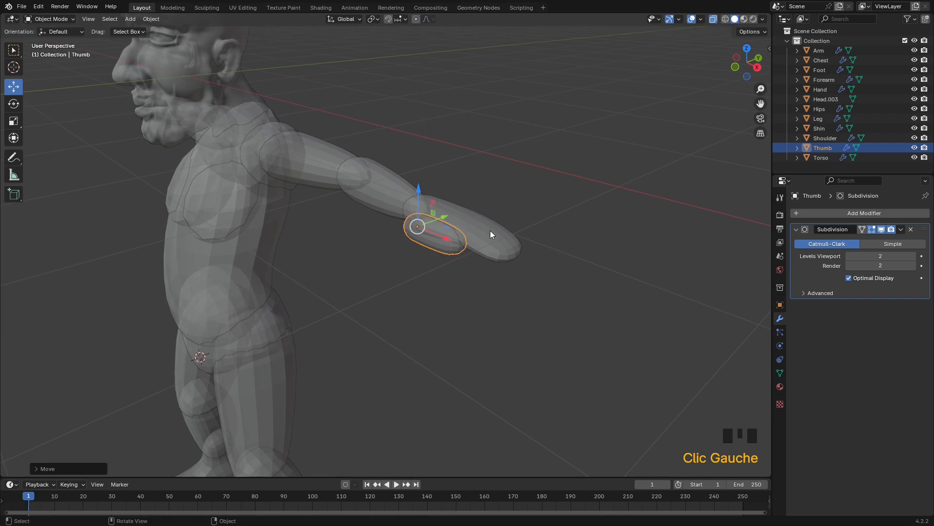
middle_drag(489, 230, 545, 223)
key(KP_1)
scroll(434, 251, up, 4)
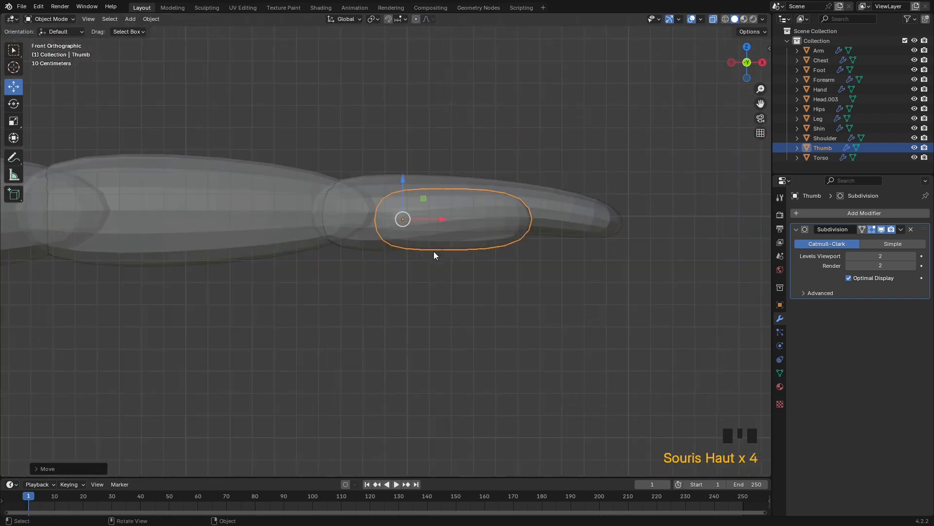
drag(405, 190, 402, 202)
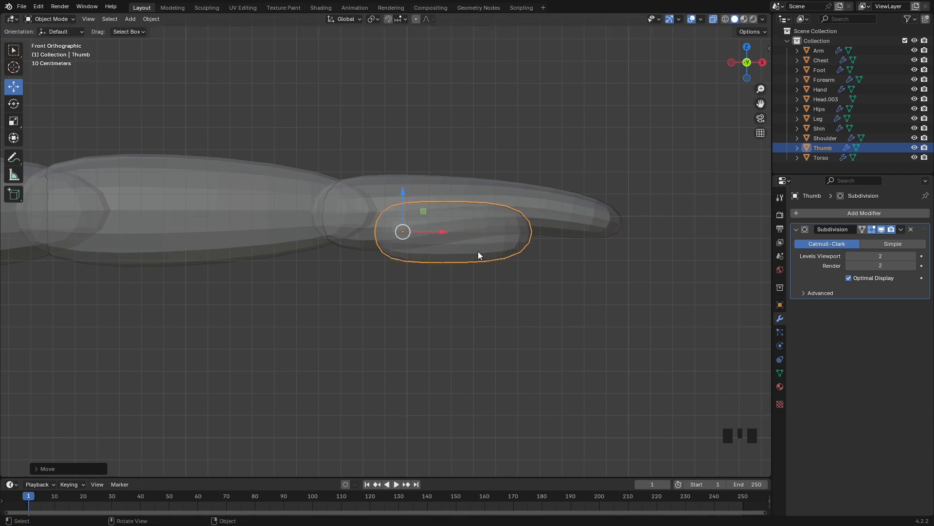
- Scale the whole Thumb mesh down on all axes except X to make it thinner while keeping its length
key(Tab)
key(Tab)
key(Tab)
key(a)
middle_drag(580, 265, 538, 298)
key(s)
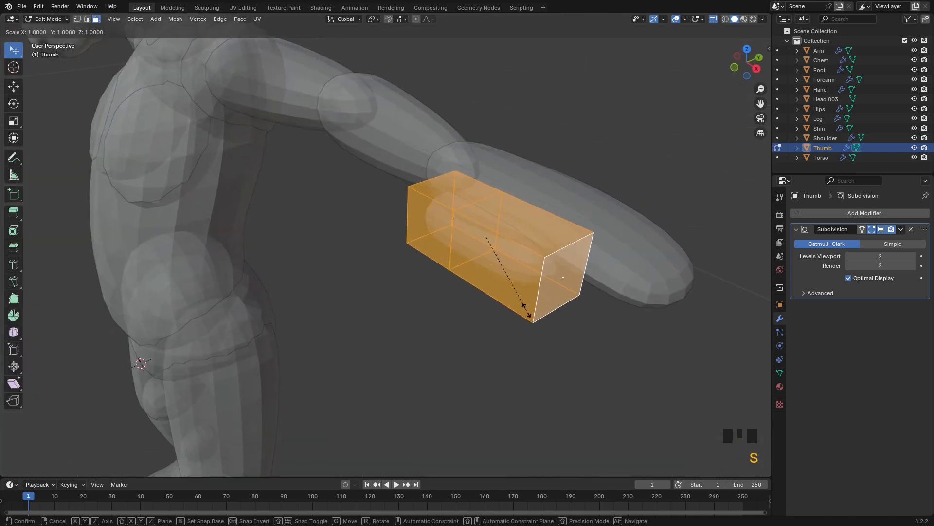
key(shift+x)
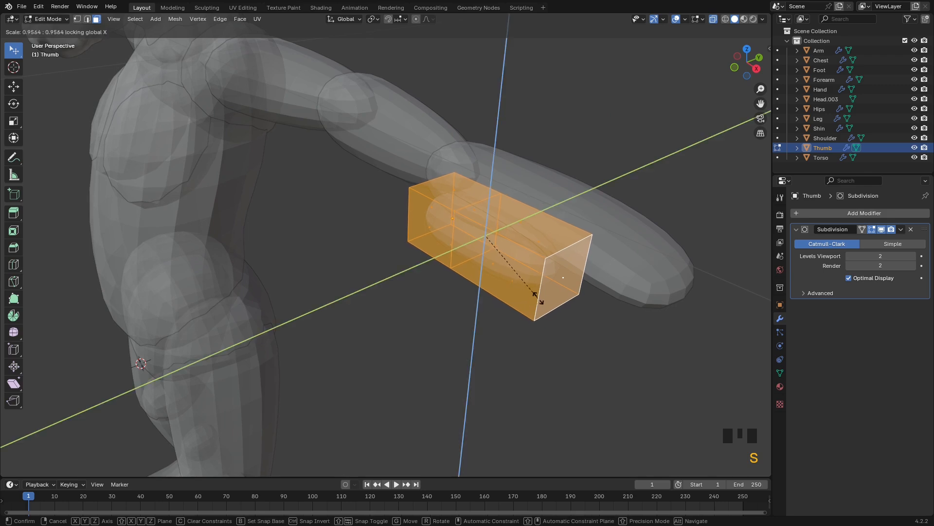
click(519, 282)
- Add a centred loop cut around the extruded segment of the thumb
key(ctrl+r)
click(516, 241)
right_click(516, 240)
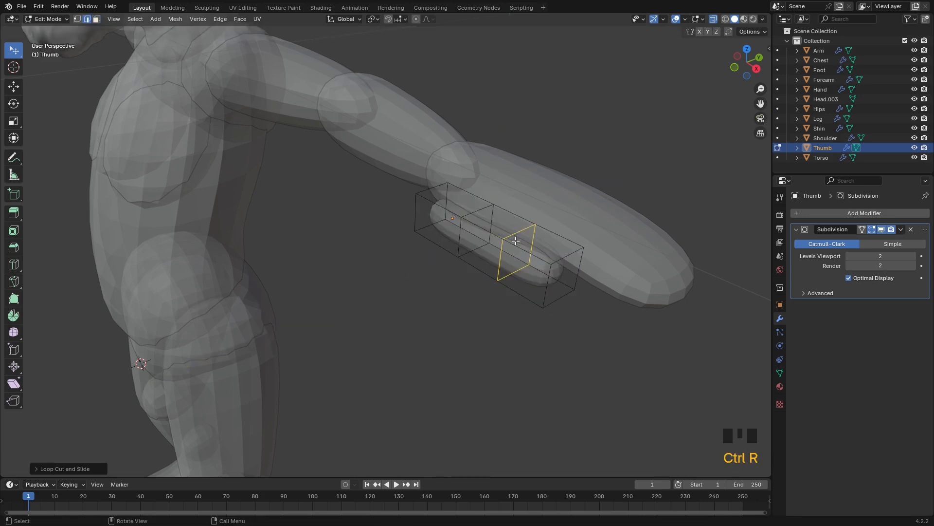
- Move the two vertical hand-side edges at the thumb's tip and new loop about 0.03 m along negative Y
middle_drag(569, 264, 462, 316)
click(463, 316)
shift+click(447, 370)
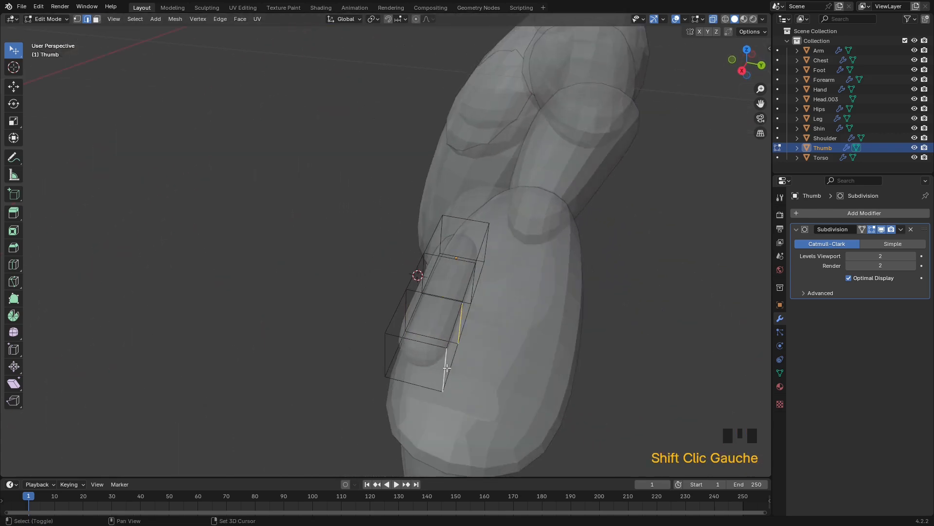
key(g)
key(y)
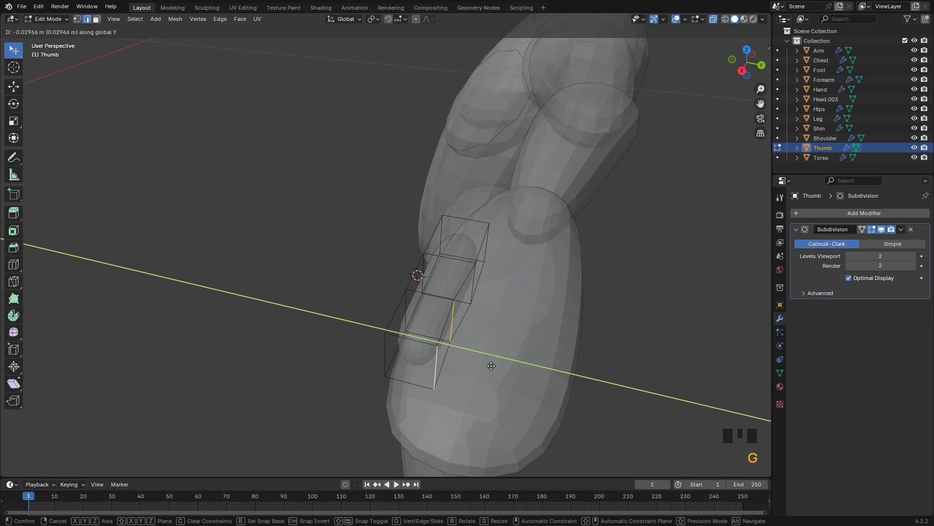
click(485, 365)
- Scale up the thumb's wrist-end face slightly, and enlarge the edge loop next to it
middle_drag(486, 365, 599, 331)
scroll(418, 258, up, 3)
middle_drag(419, 258, 399, 230)
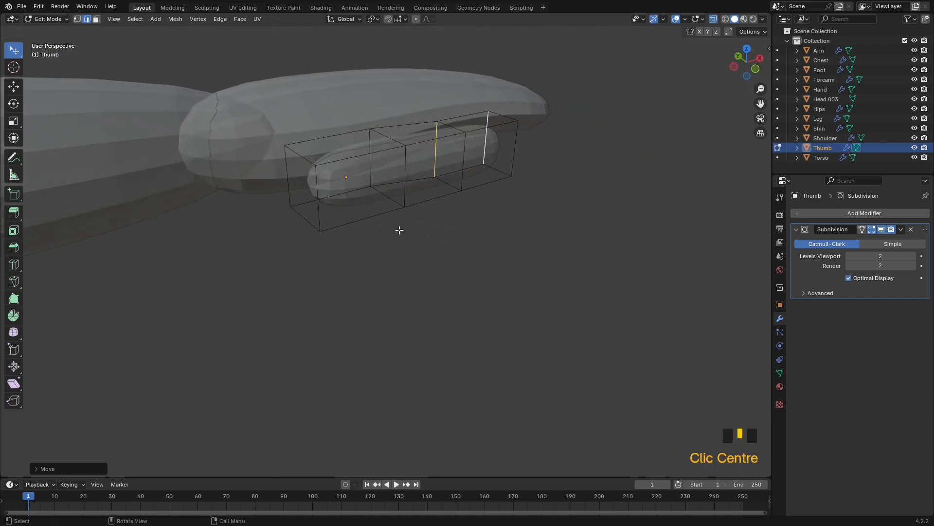
key(3)
click(305, 186)
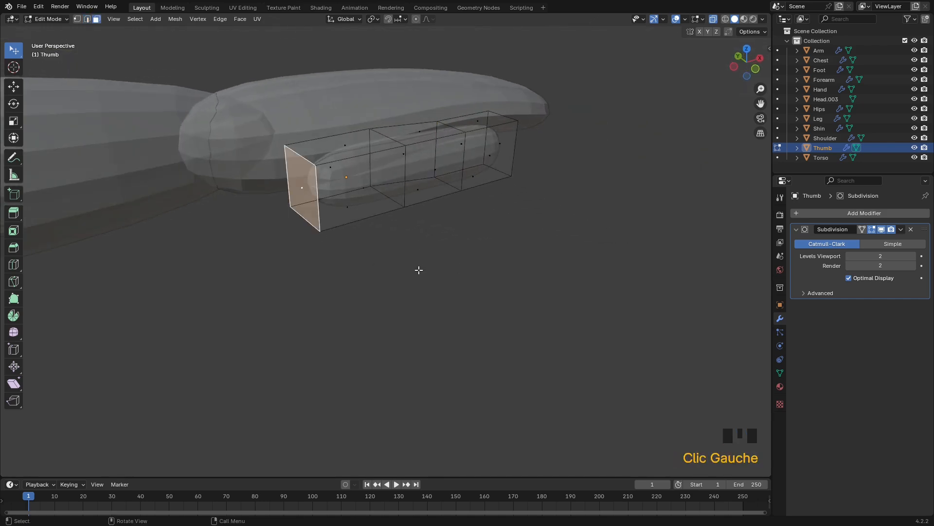
key(s)
click(434, 279)
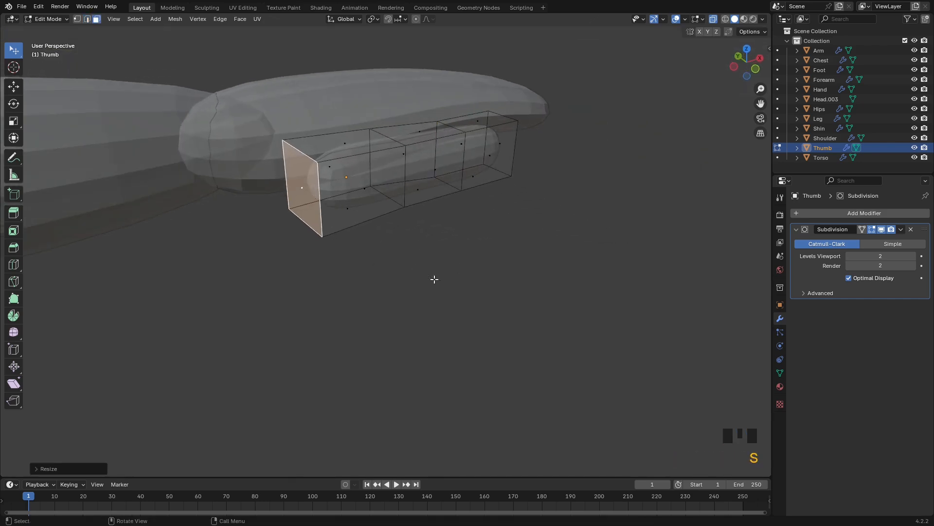
alt+click(408, 185)
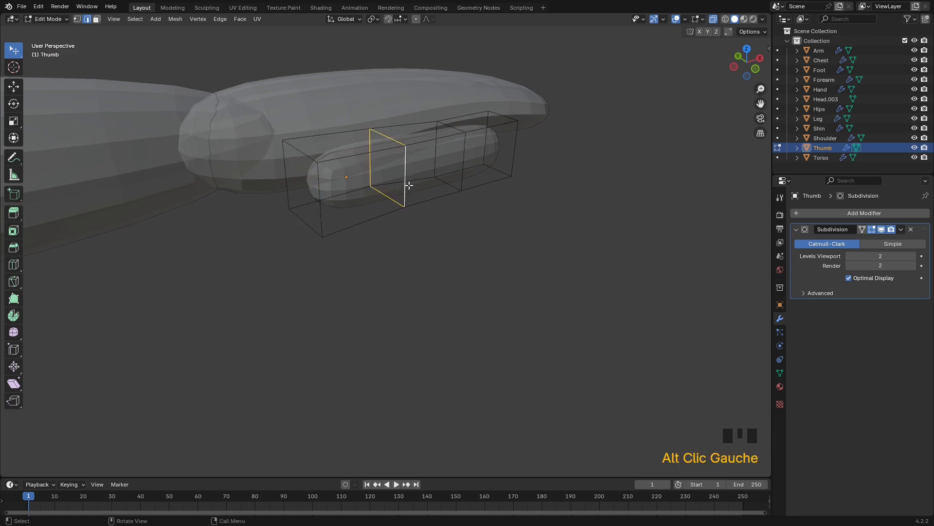
key(s)
click(466, 247)
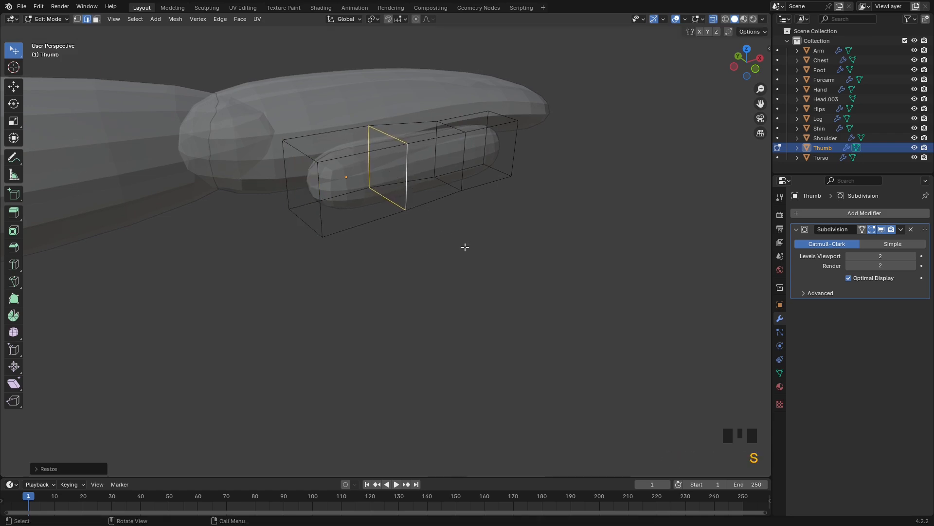
- Practise loop selection on the thumb's cage, including extending the selection to a neighbouring cross-section loop
key(1)
middle_drag(493, 251, 457, 205)
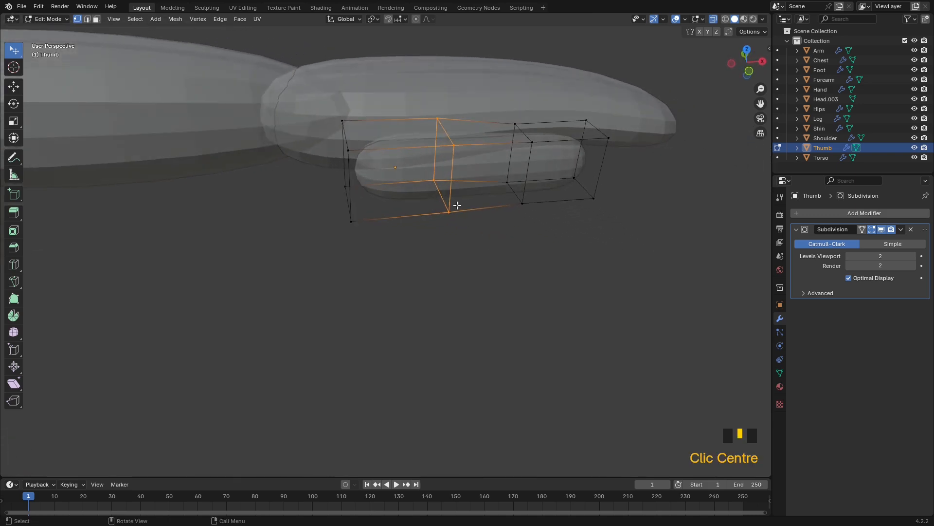
alt+click(453, 154)
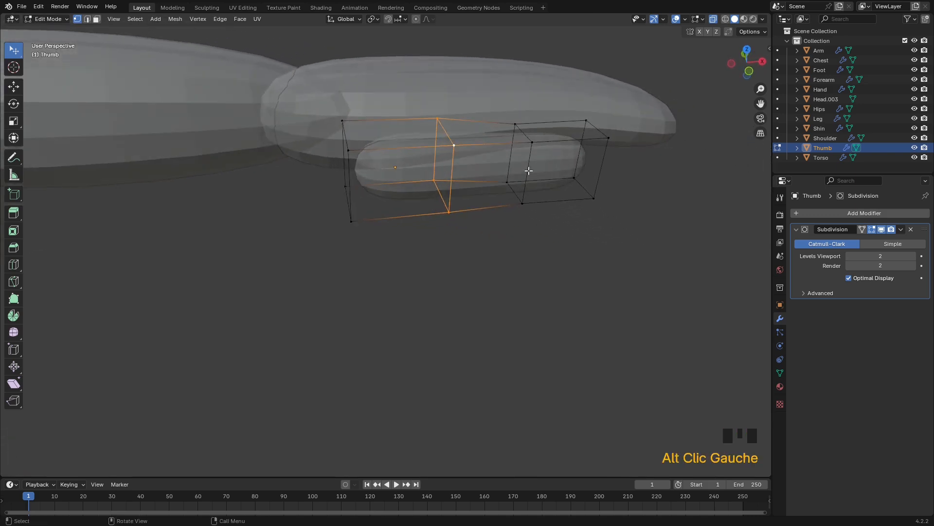
alt+click(524, 192)
alt+click(444, 198)
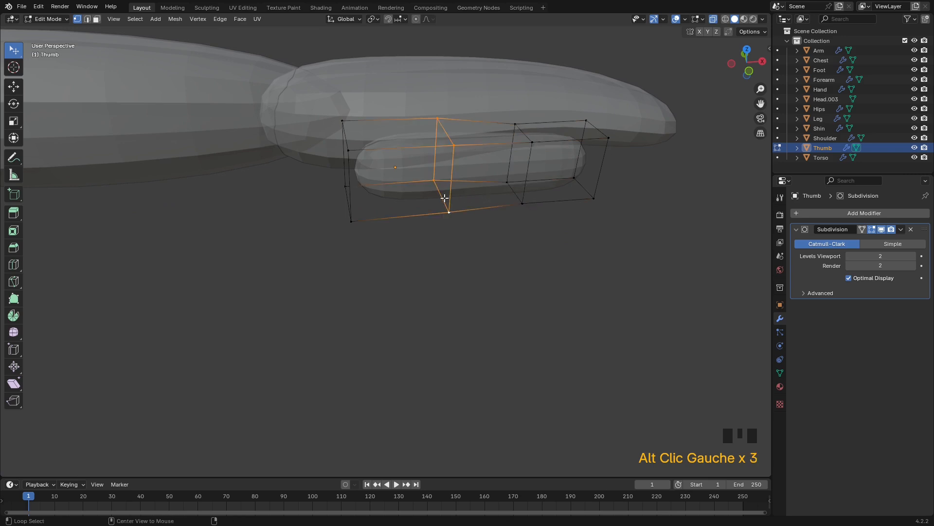
alt+shift+click(523, 190)
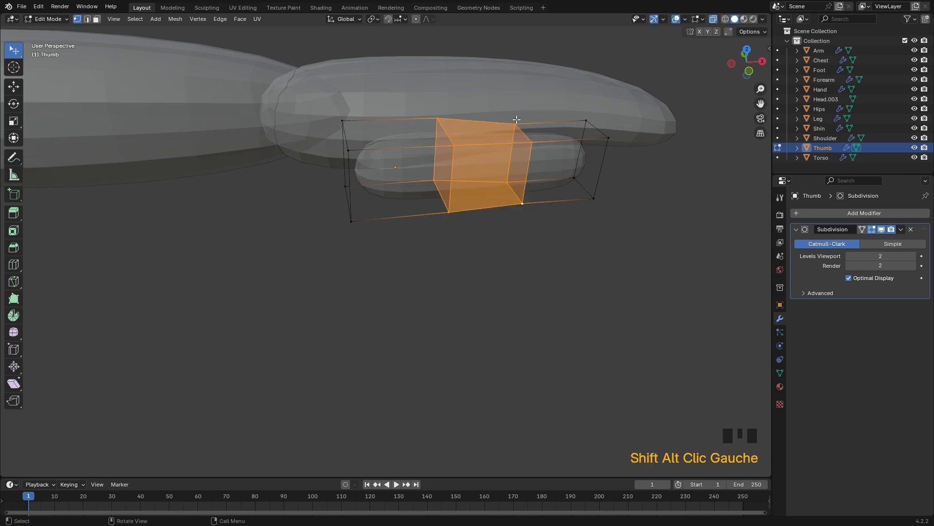
alt+click(359, 151)
- Select the shortest vertex path along the thumb's upper front edge, starting from its wrist-end corner
middle_drag(415, 201, 465, 204)
scroll(306, 207, up, 3)
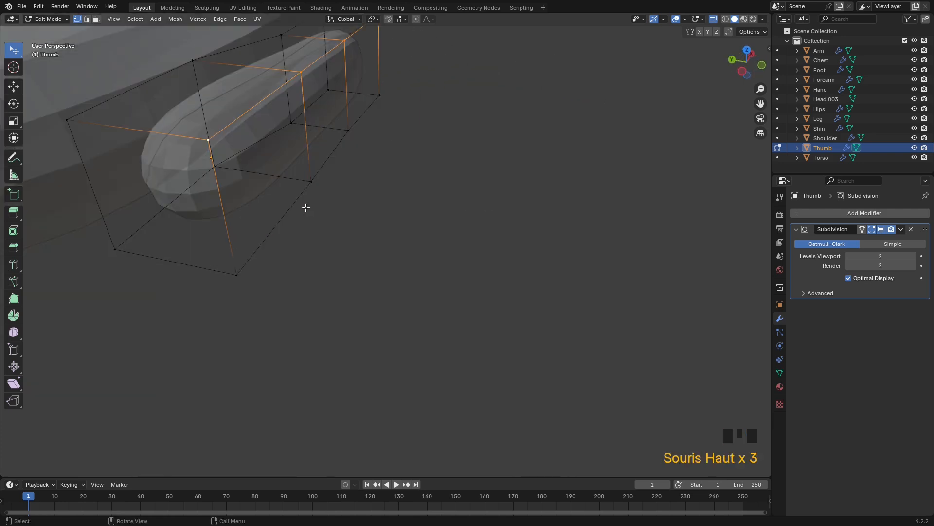
click(211, 136)
middle_drag(222, 144, 332, 127)
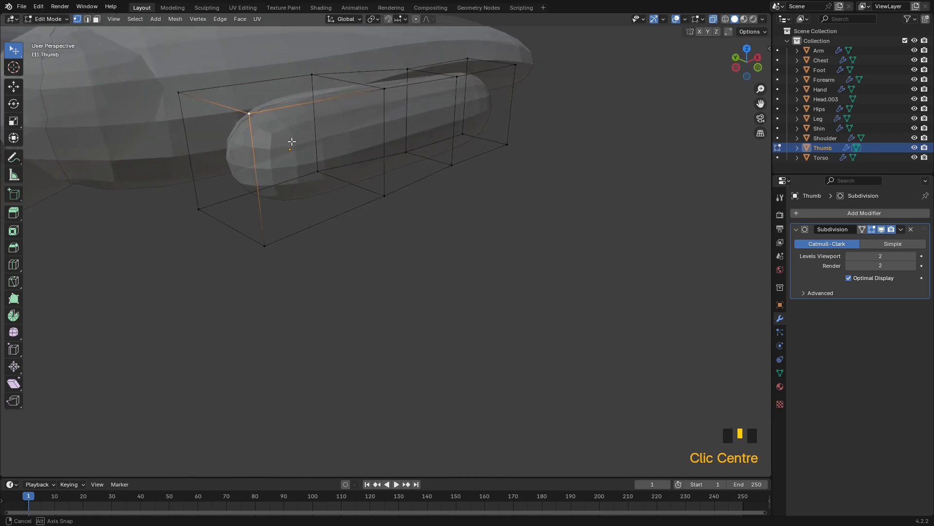
ctrl+click(457, 77)
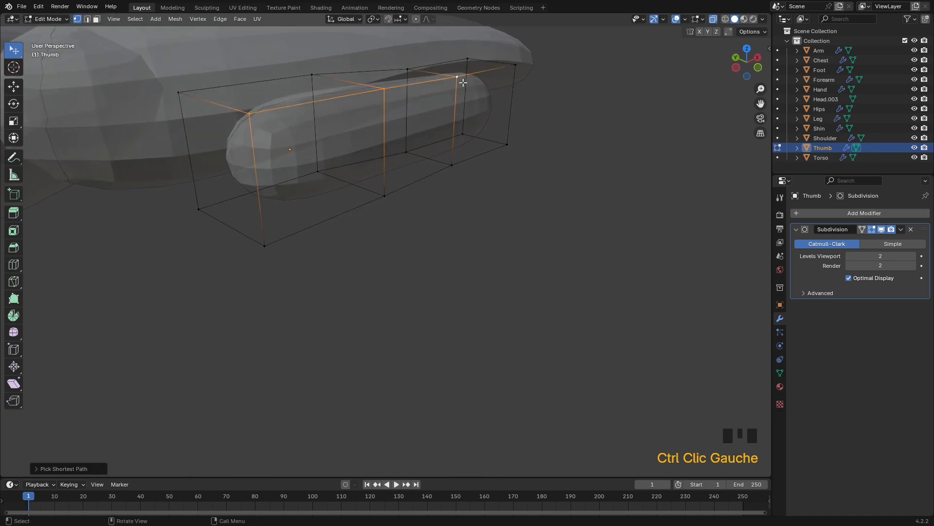
- Add and remove individual cage vertices along the thumb's upper and lower front edges in the selection
click(457, 77)
shift+click(384, 89)
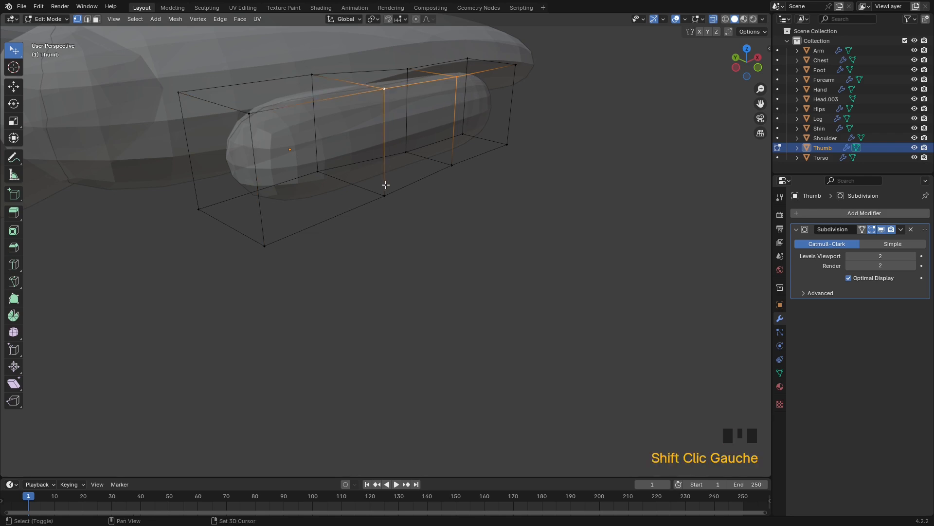
shift+click(385, 196)
shift+click(384, 89)
shift+click(457, 77)
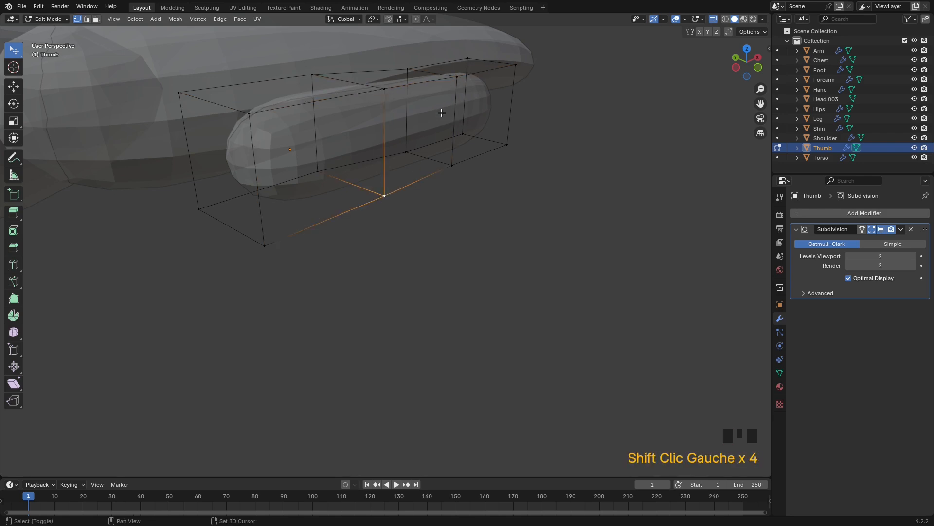
shift+click(384, 197)
shift+click(385, 89)
shift+click(457, 77)
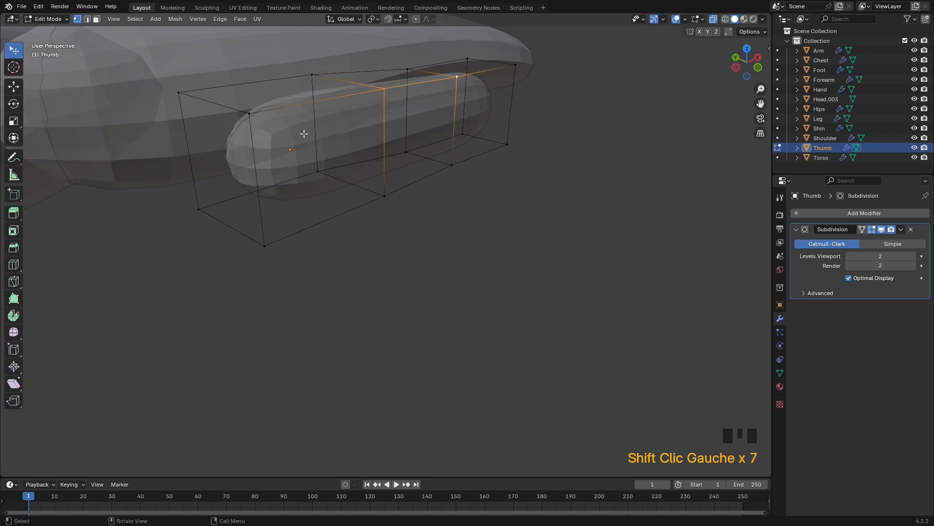
- In Object Mode with X-ray off, rotate the Thumb so its tip angles away from the hand
key(Tab)
scroll(362, 176, down, 3)
key(alt+z)
middle_drag(373, 177, 386, 233)
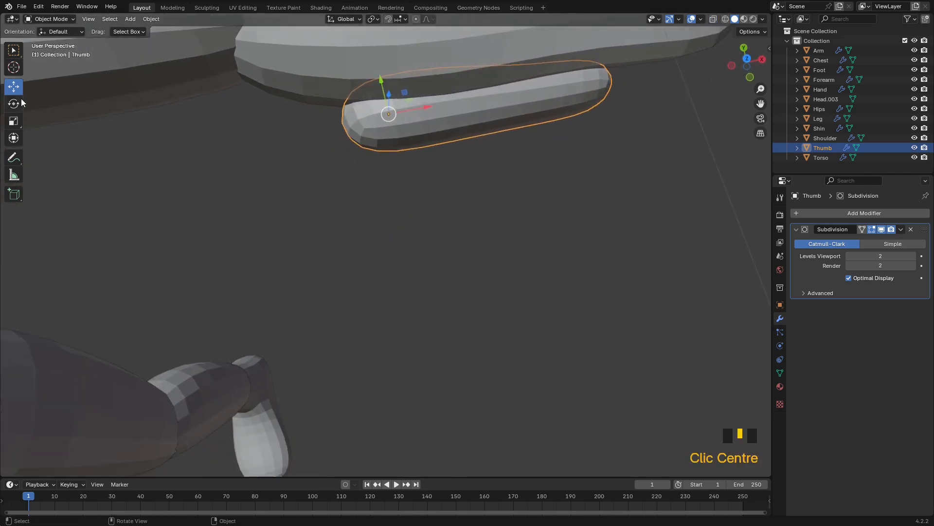
key(r)
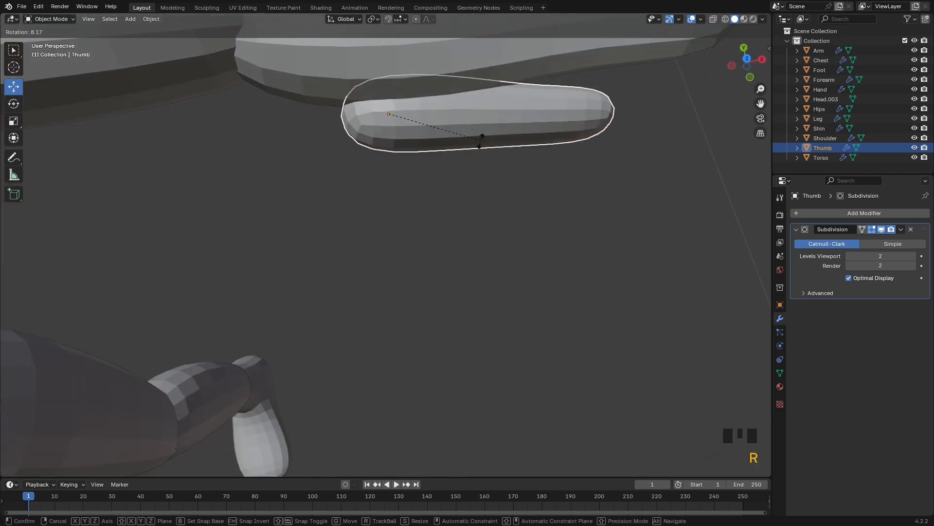
click(472, 175)
- Move the Thumb's base up into the side of the hand and tilt its tip further downward
middle_drag(472, 176, 486, 102)
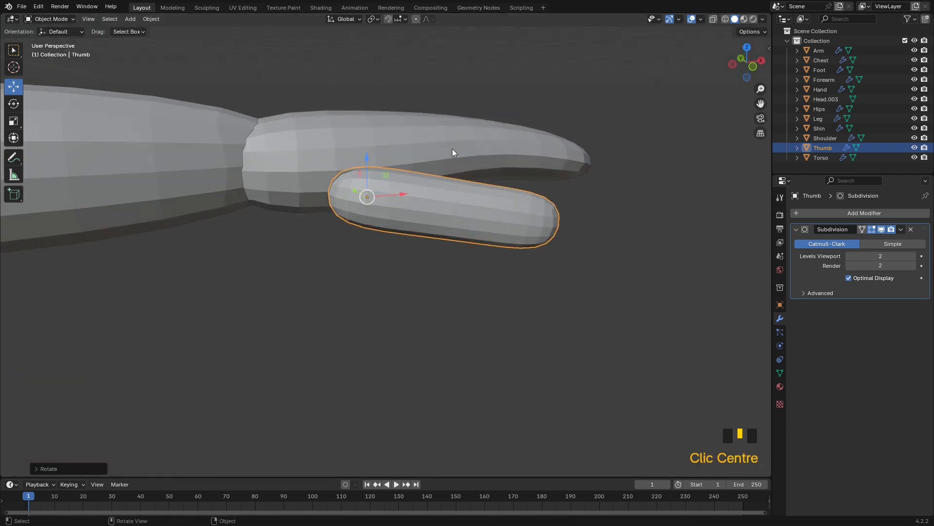
key(g)
click(443, 158)
middle_drag(450, 179, 410, 166)
key(r)
click(503, 243)
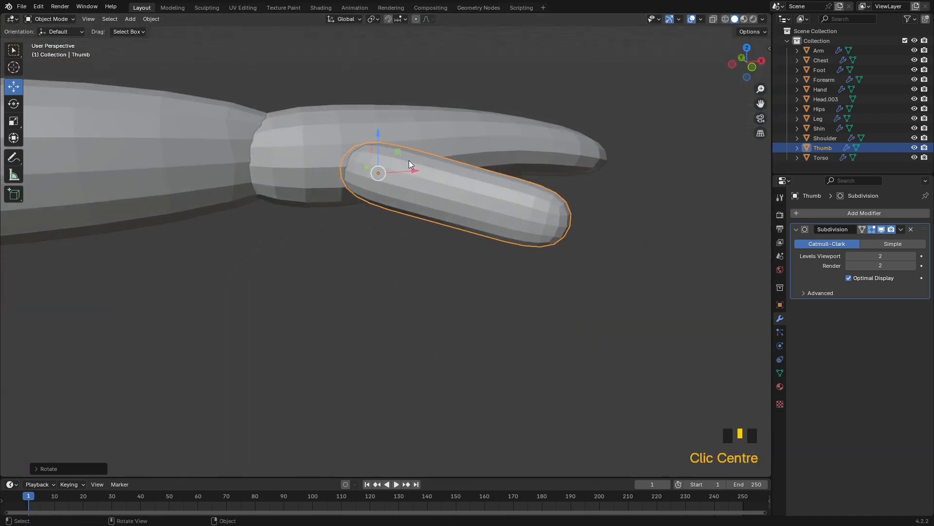
- In Edit Mode, pull the upper corner vertices at the thumb's base up toward the wrist, using X-ray for the hidden one
key(Tab)
click(324, 128)
drag(326, 130, 324, 108)
click(375, 108)
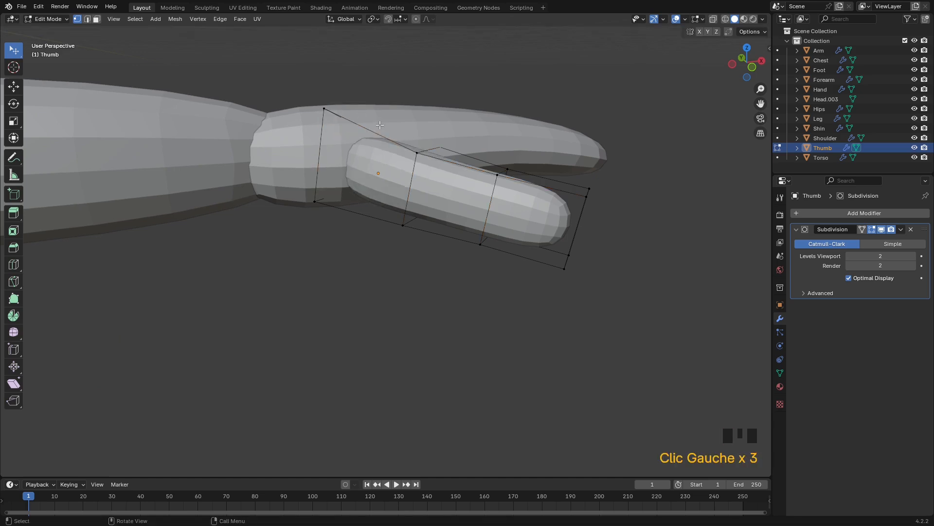
key(alt+z)
drag(358, 127, 380, 107)
key(alt+z)
- Reposition individual vertices of the thumb's cage from several angles to refine how it joins the hand
middle_drag(372, 161, 397, 159)
drag(389, 157, 387, 143)
middle_drag(387, 143, 557, 188)
drag(570, 183, 564, 164)
middle_drag(564, 165, 696, 162)
drag(267, 224, 229, 245)
- Pull the corner vertices at the thumb's base back along the hand toward the wrist and forearm
middle_drag(229, 245, 345, 377)
click(334, 372)
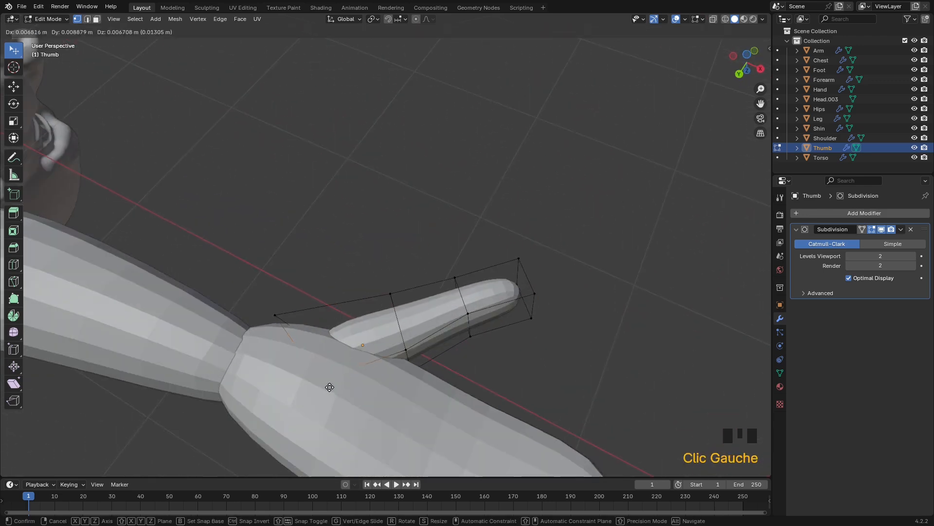
click(279, 316)
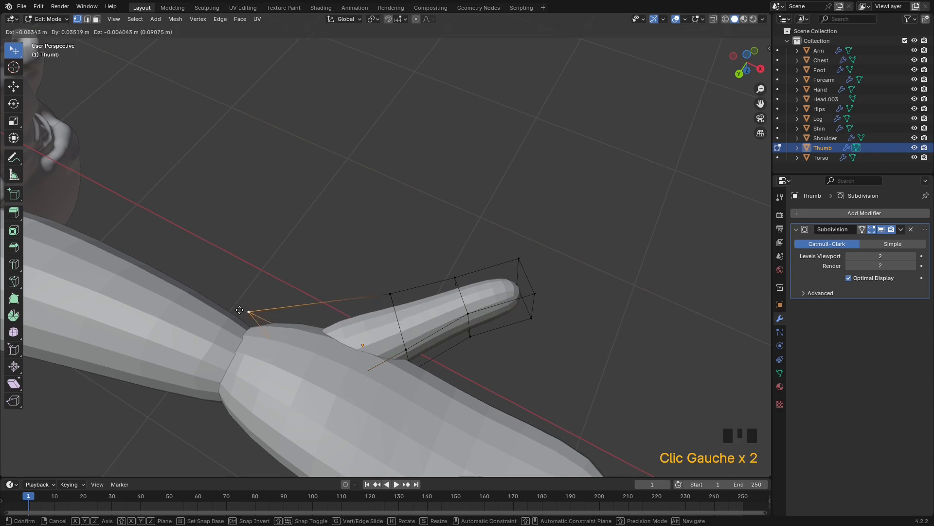
middle_drag(357, 292, 448, 276)
drag(288, 158, 256, 150)
- Nudge individual vertices of the thumb's cage slightly downward from different angles to refine its shape beside the hand
drag(367, 180, 368, 185)
middle_drag(368, 185, 350, 204)
drag(389, 148, 389, 153)
middle_drag(476, 180, 381, 207)
middle_drag(515, 305, 475, 288)
middle_drag(479, 233, 586, 185)
- In Object Mode, add a Mirror modifier to the Thumb on the X axis with the head as mirror object
key(Tab)
scroll(551, 218, down, 4)
click(865, 213)
mouse_move(844, 215)
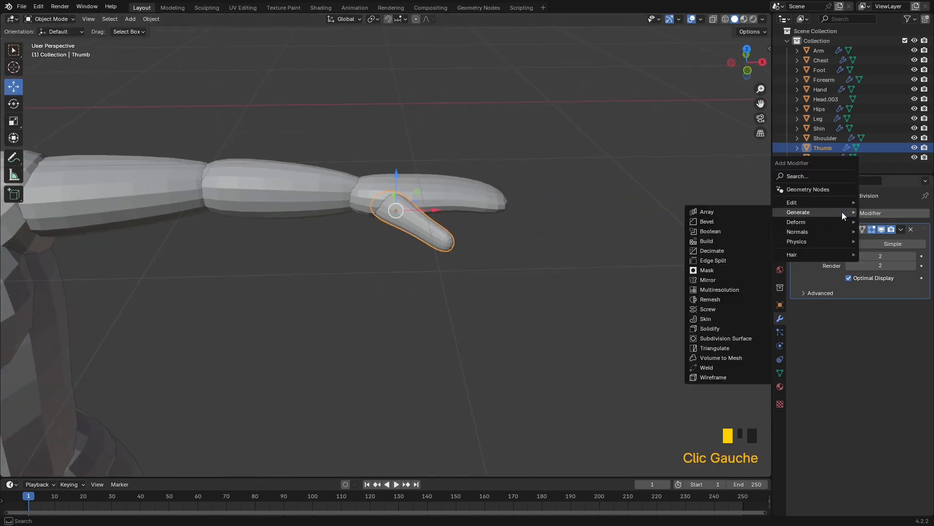
click(720, 282)
scroll(495, 310, down, 5)
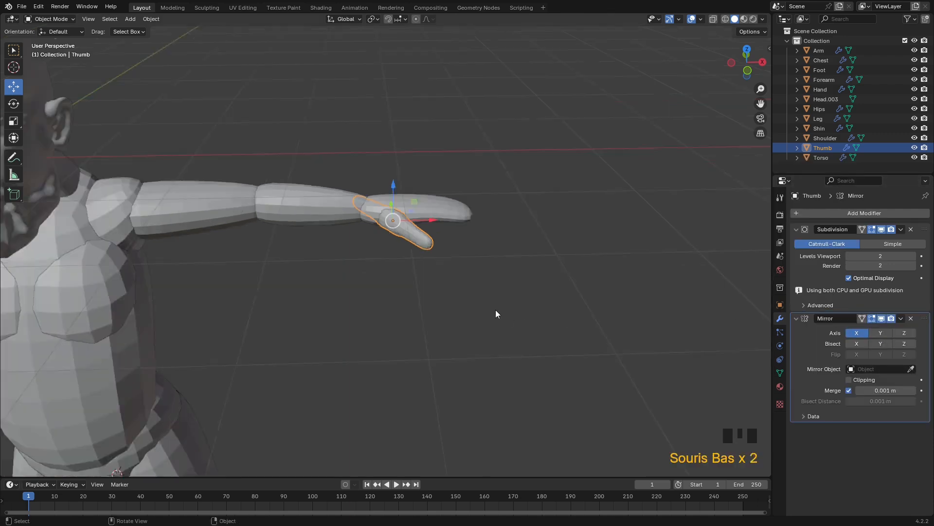
click(911, 368)
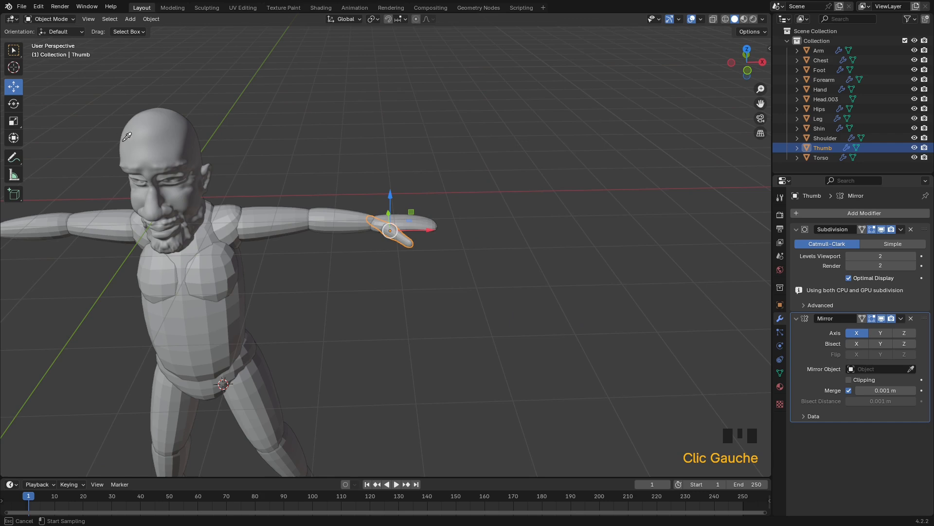
click(153, 139)
scroll(296, 198, down, 4)
middle_drag(296, 197, 344, 225)
- Scale the Hand up slightly and shift it a little along X toward the forearm
click(404, 230)
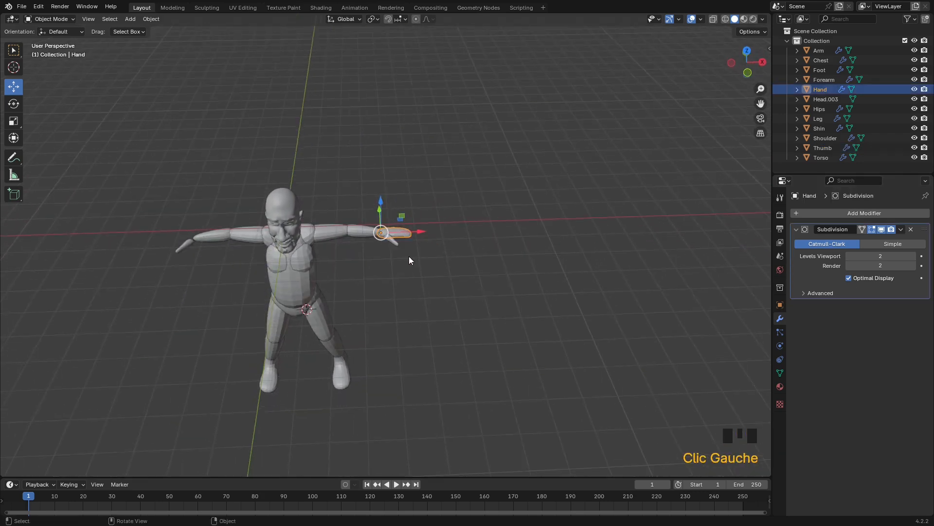
scroll(427, 261, up, 4)
key(s)
click(434, 263)
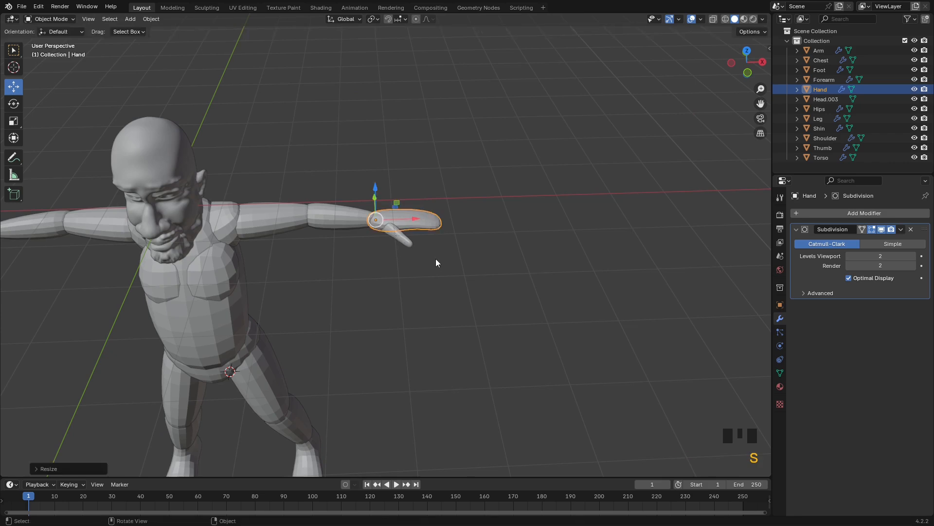
drag(408, 217, 404, 217)
click(500, 288)
middle_drag(499, 288, 399, 214)
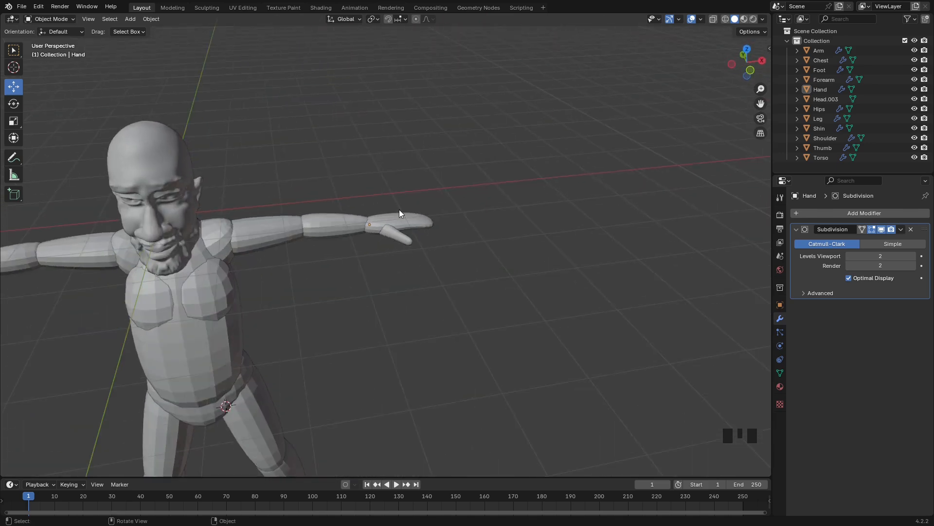
- Add a Mirror modifier to the Hand on the X axis, using Head.003 as the mirror object
click(400, 218)
click(837, 214)
mouse_move(829, 215)
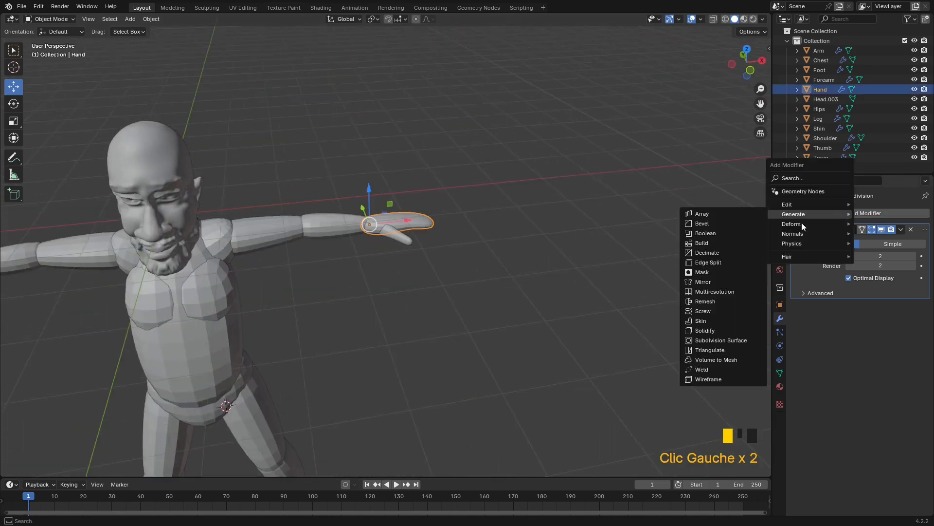
click(709, 282)
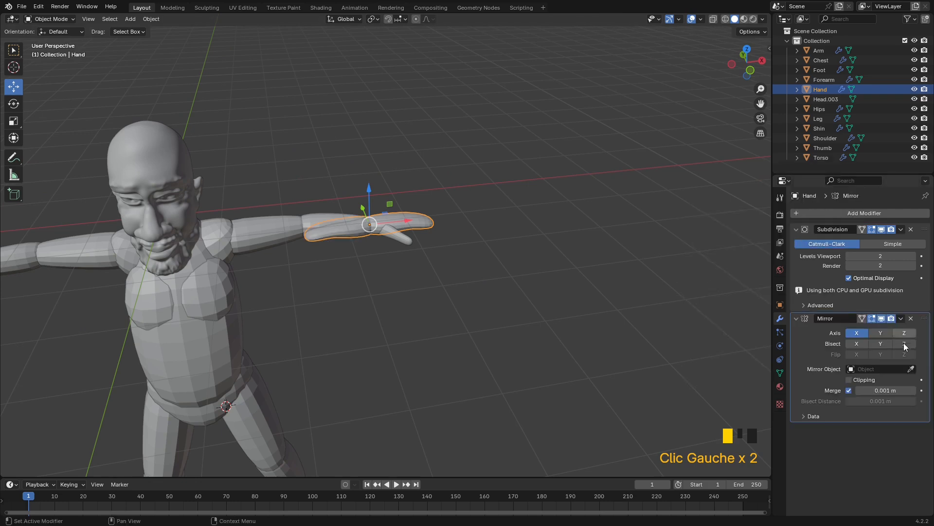
click(911, 369)
click(134, 160)
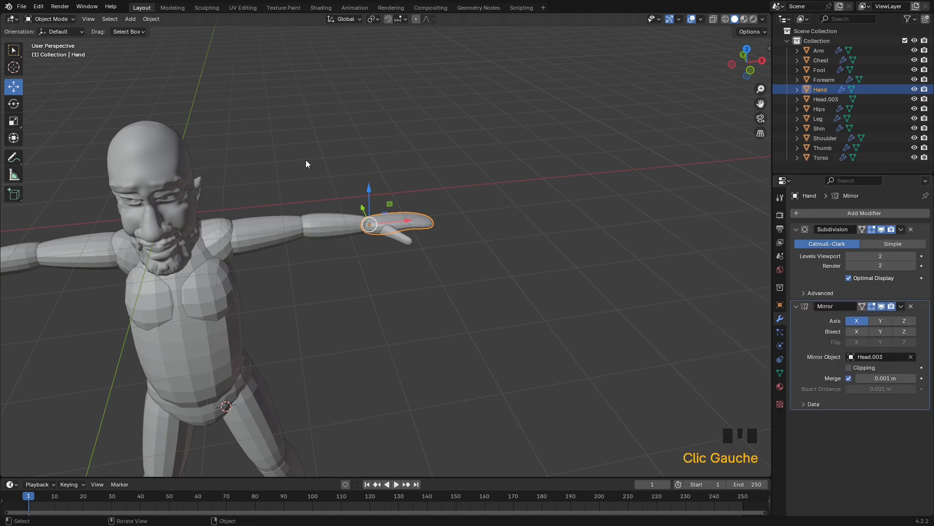
shift+middle_drag(294, 154, 527, 109)
scroll(577, 268, down, 3)
middle_drag(578, 268, 566, 211)
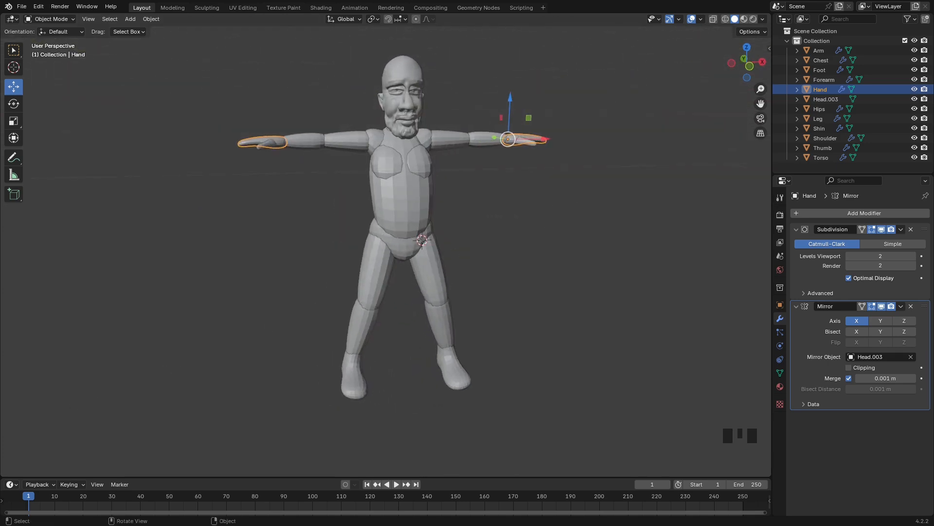